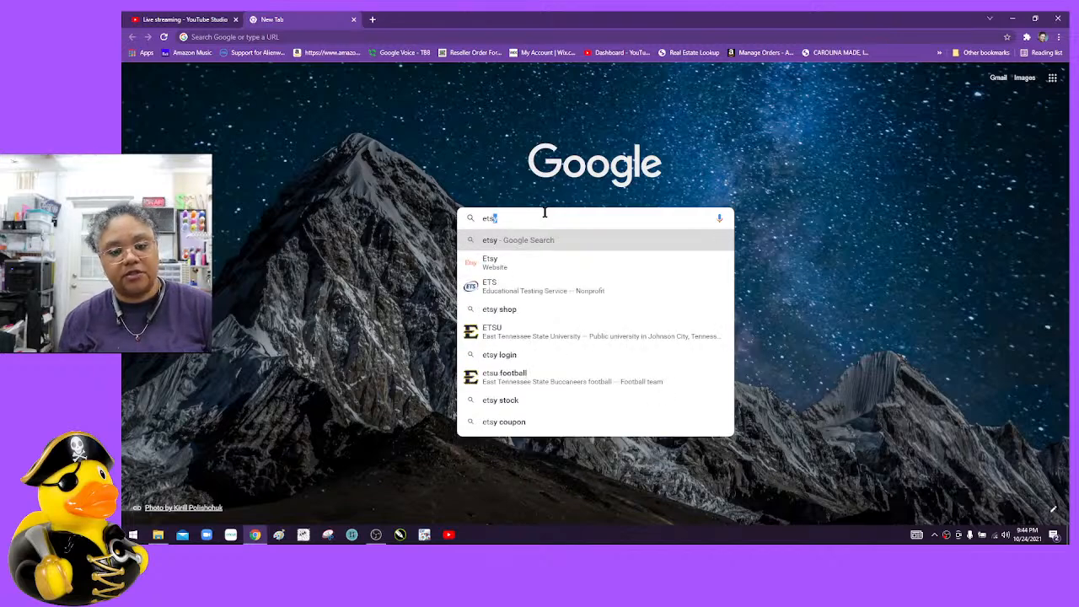
Step: Find the Etsy website through Google and search the marketplace for "mockup"
key(Return)
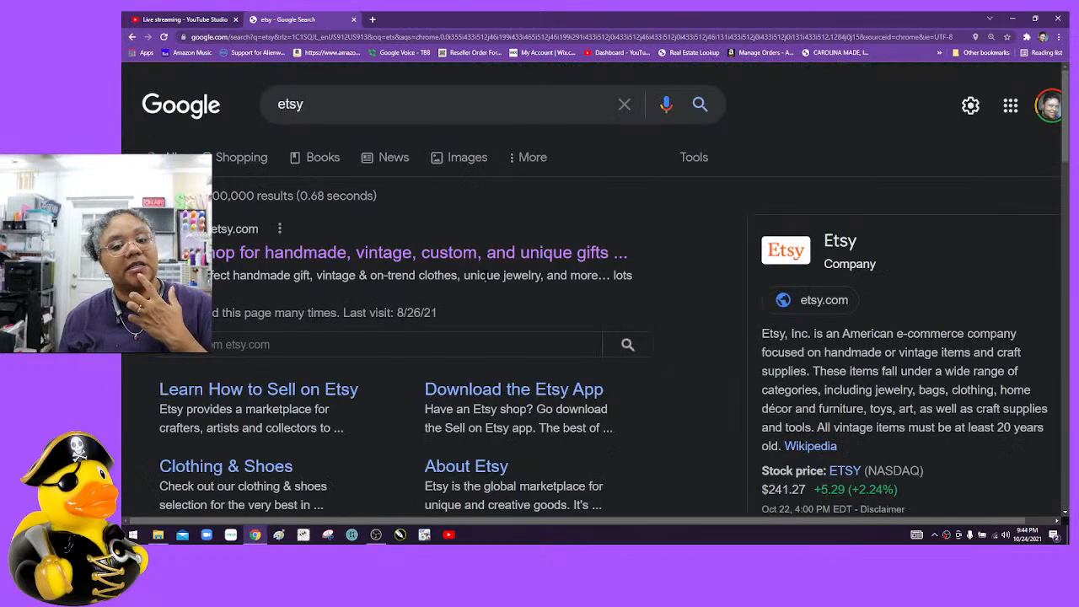
click(487, 258)
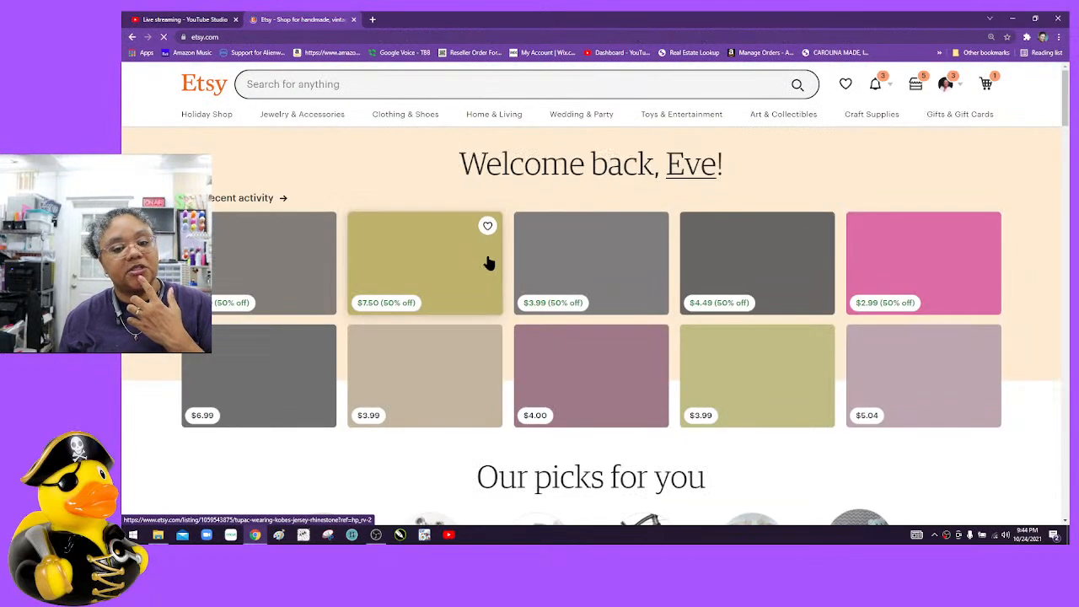
click(492, 85)
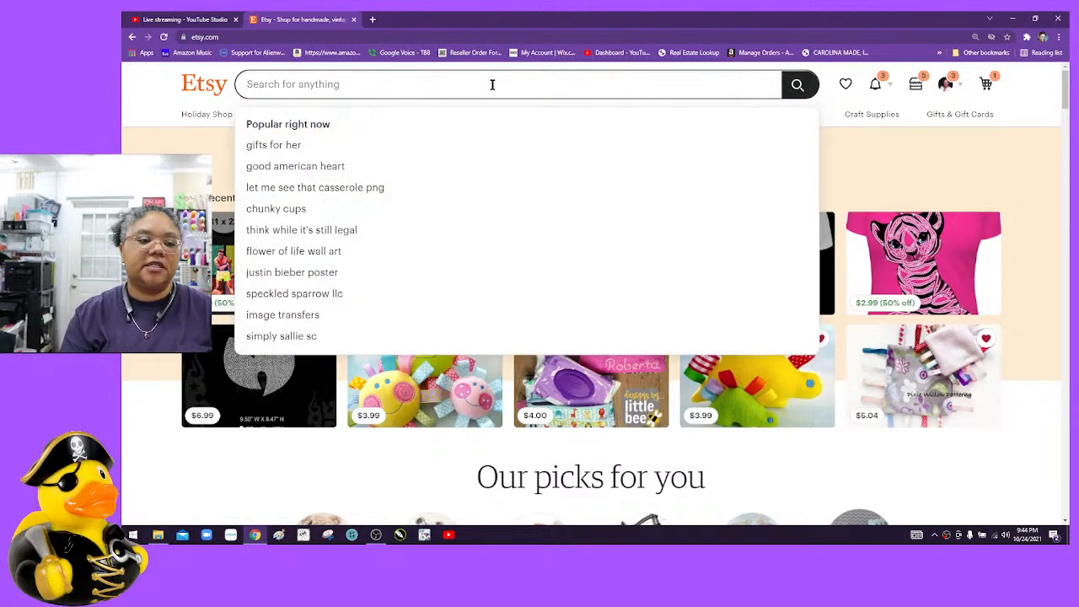
text(mockup)
key(Return)
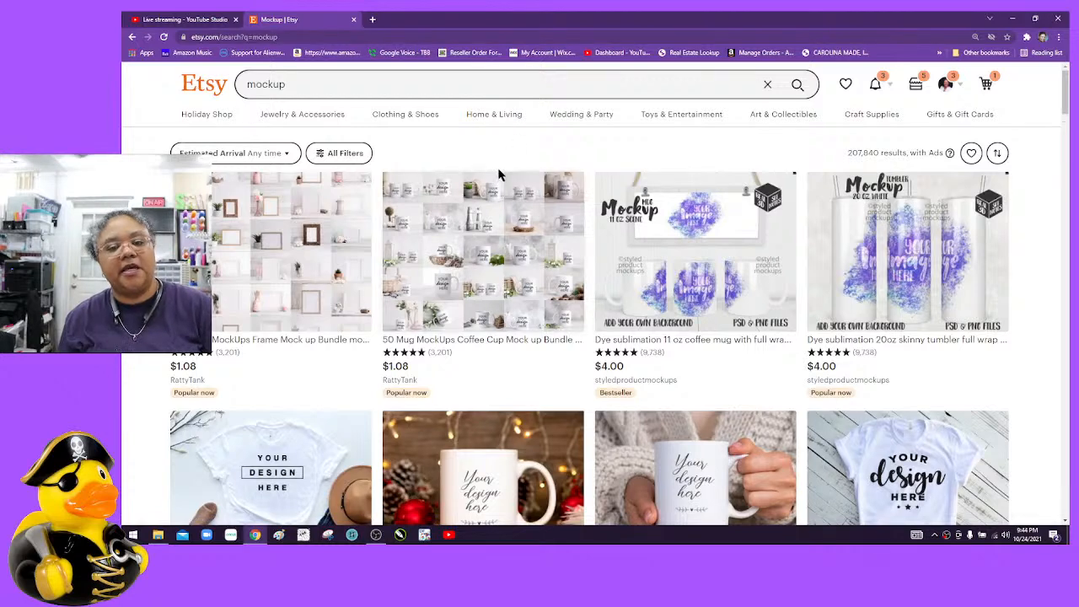
Step: Open the $4.00 dye sublimation 11 oz coffee mug full wrap mockup listing and review its preview image and description
scroll(560, 139, down, 1)
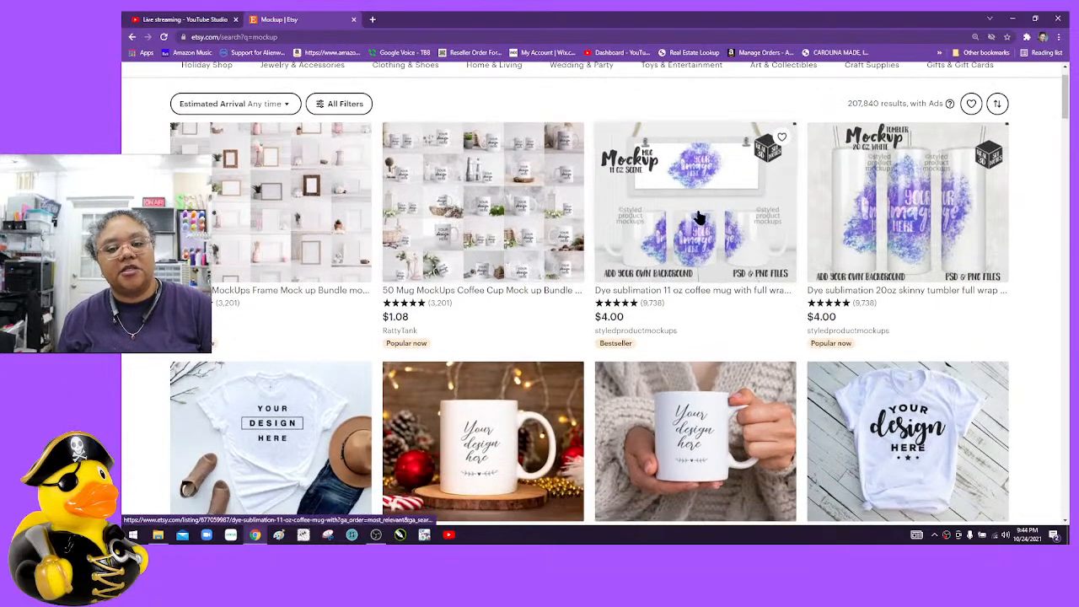
click(663, 336)
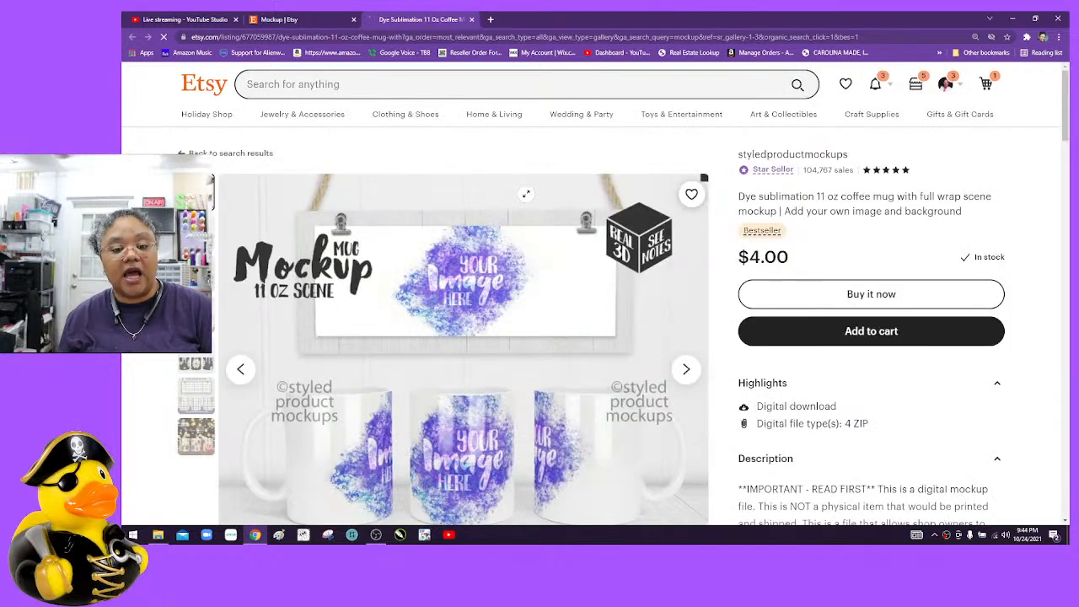
scroll(526, 194, down, 2)
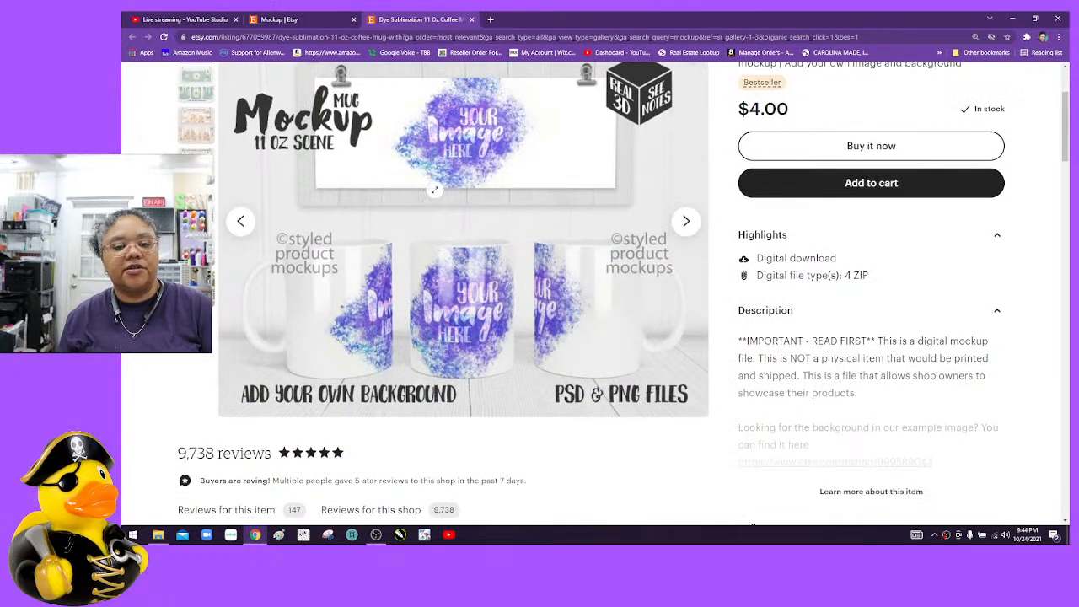
scroll(453, 212, up, 1)
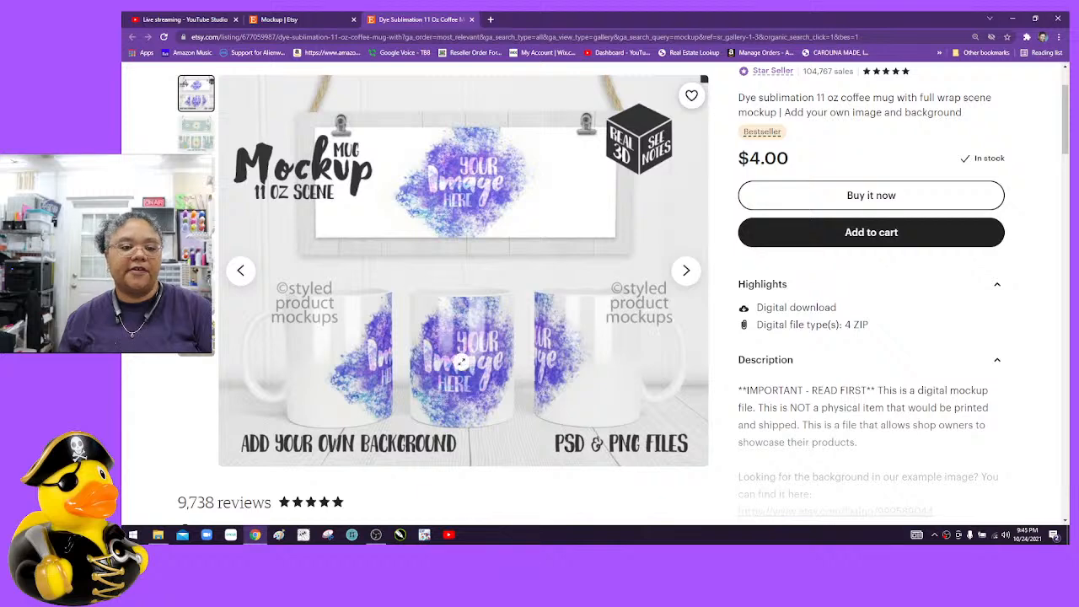
scroll(1046, 103, up, 2)
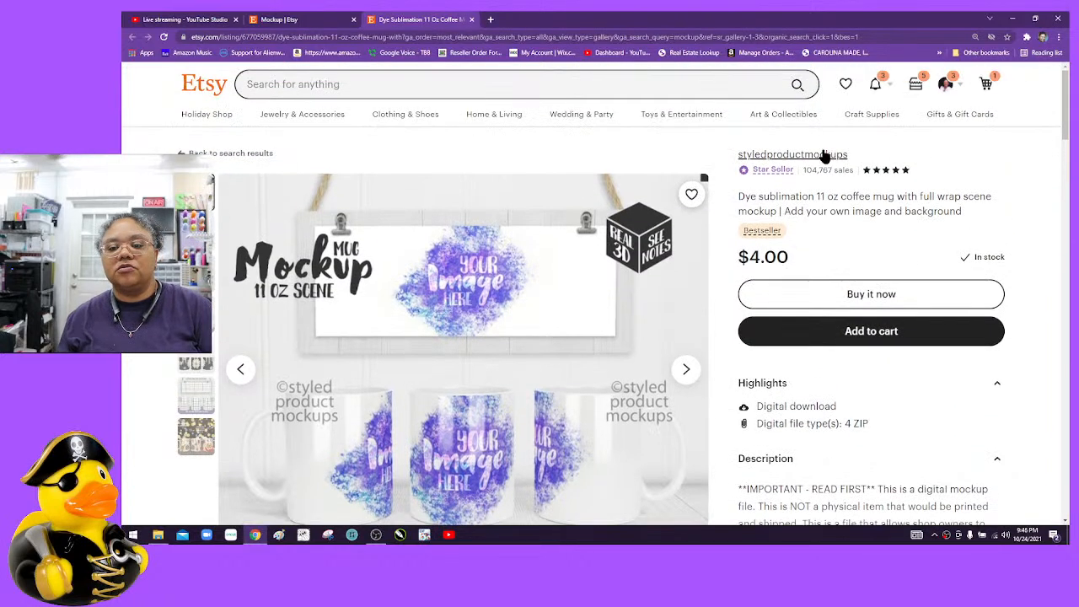
Step: Visit the styledproductmockups shop and view its dye sublimation straight color flip top sippy cup mockup with the blue and green lid
click(900, 151)
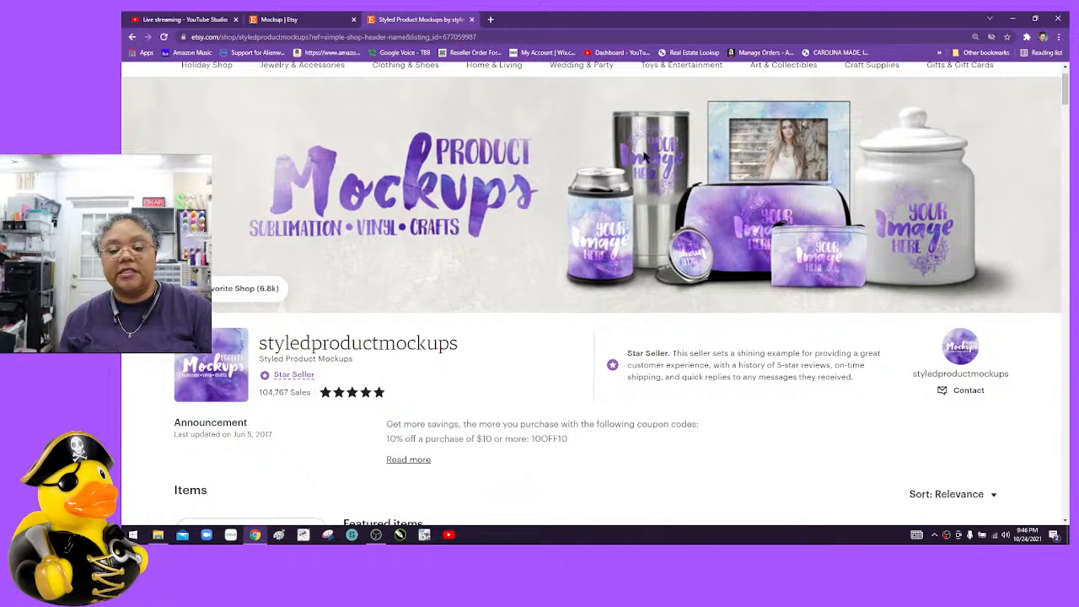
scroll(569, 169, down, 15)
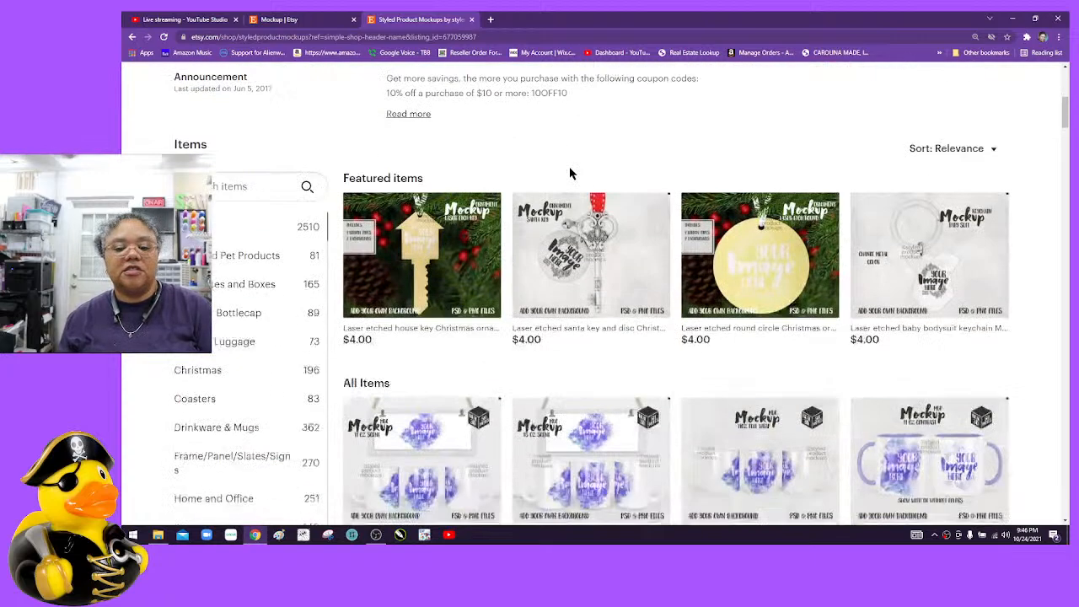
scroll(569, 179, down, 4)
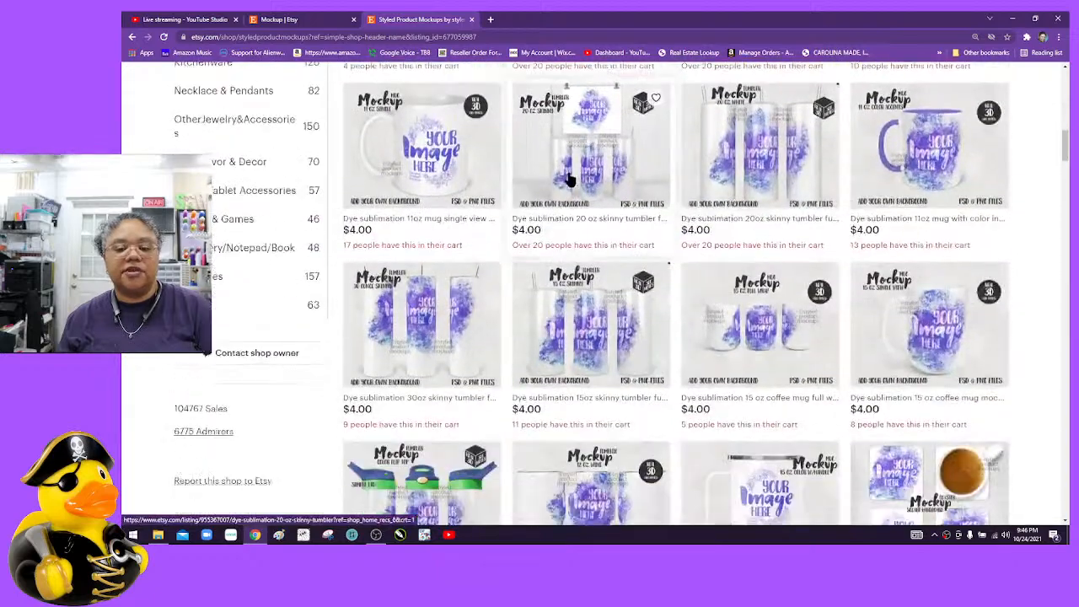
scroll(569, 179, down, 2)
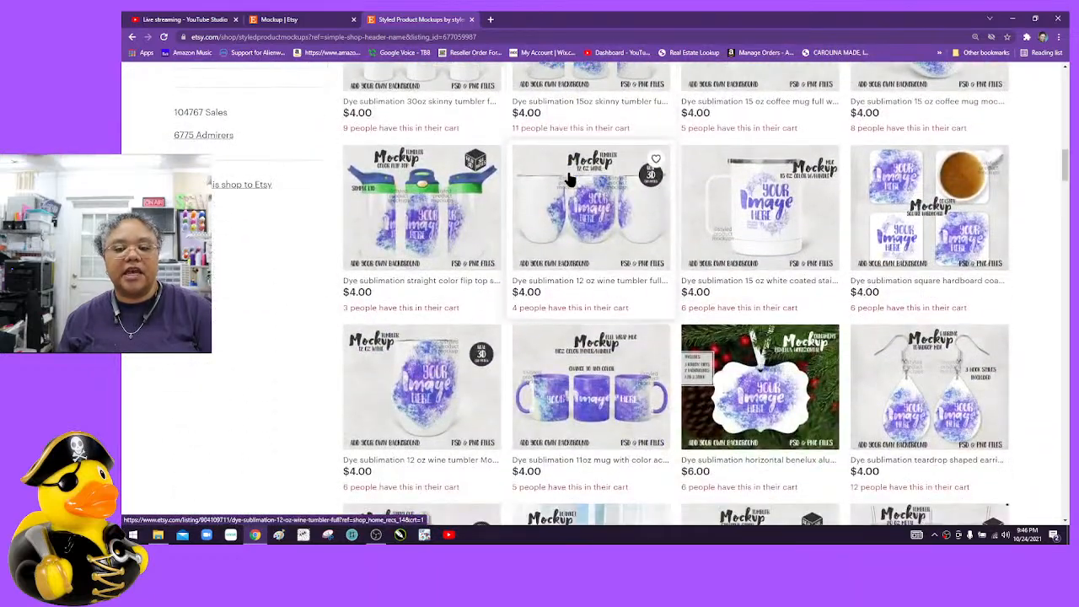
click(481, 202)
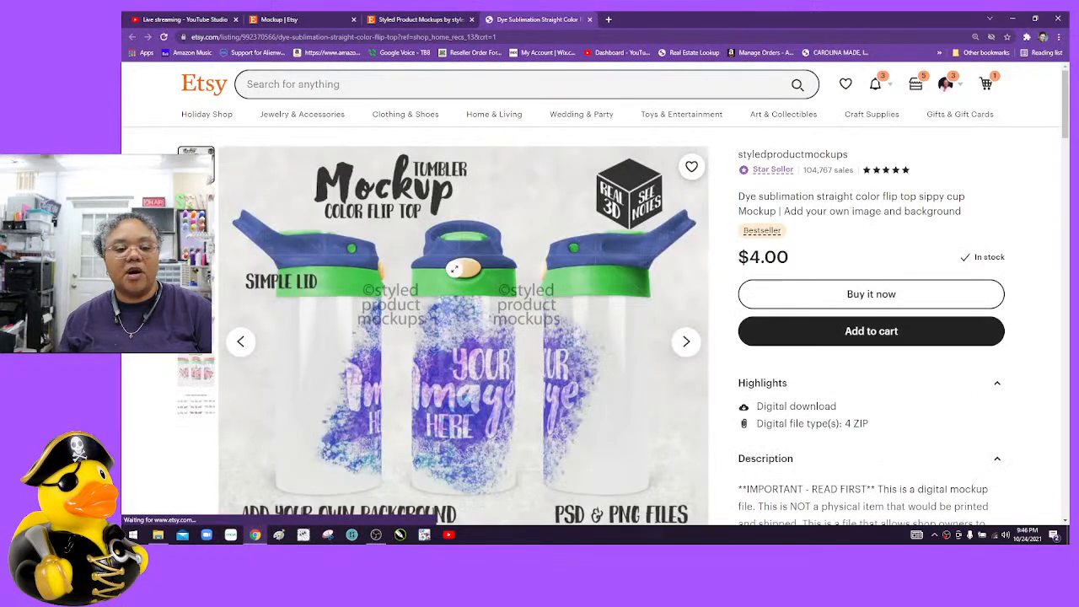
scroll(444, 365, down, 2)
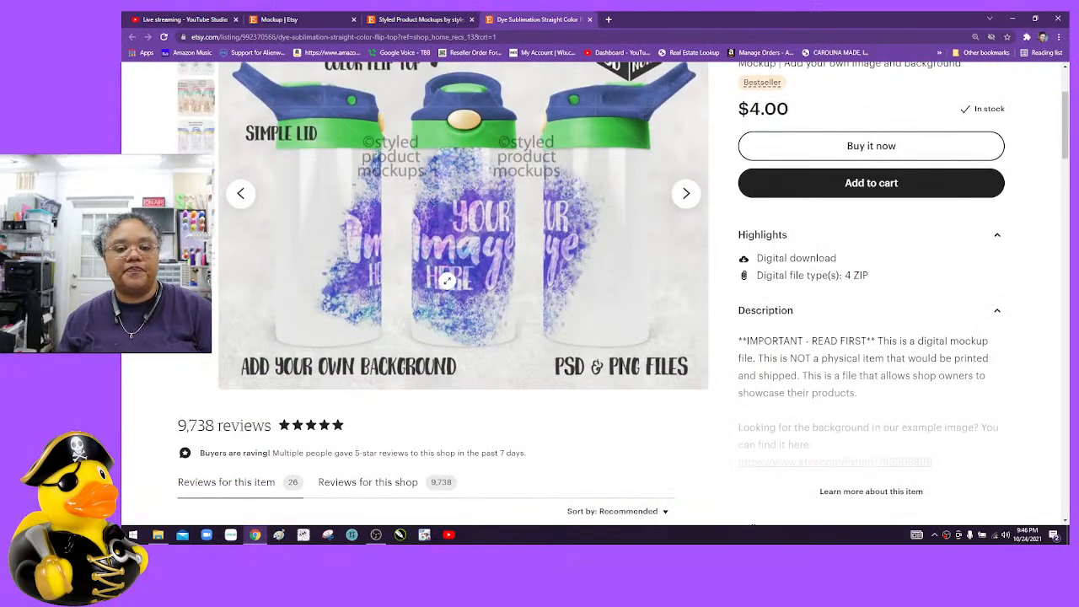
Step: Return to the styledproductmockups shop and browse the remaining mockups on the first page of items
click(388, 24)
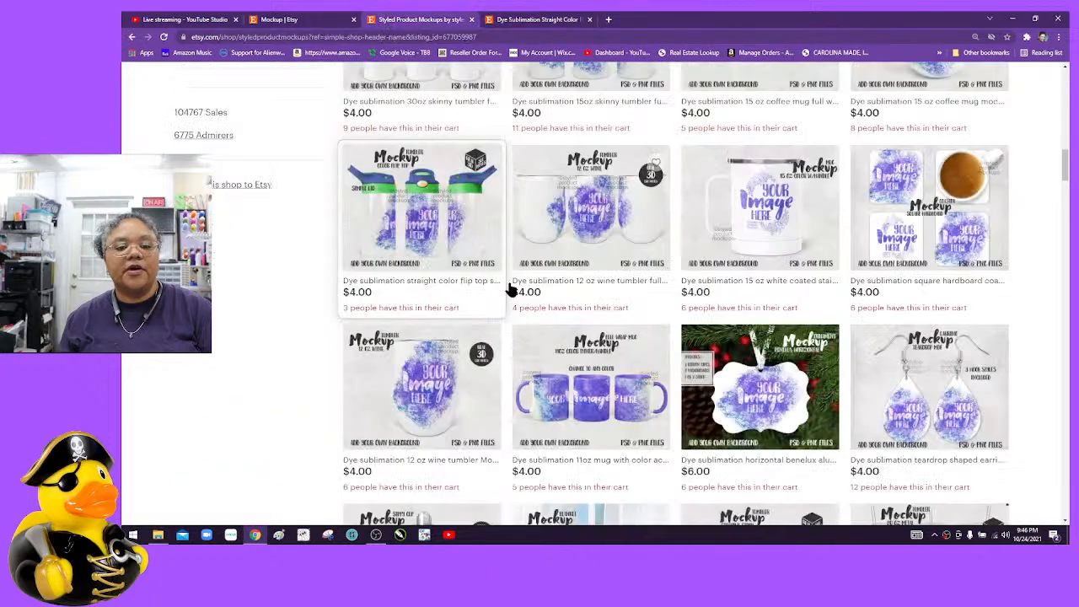
scroll(587, 299, down, 1)
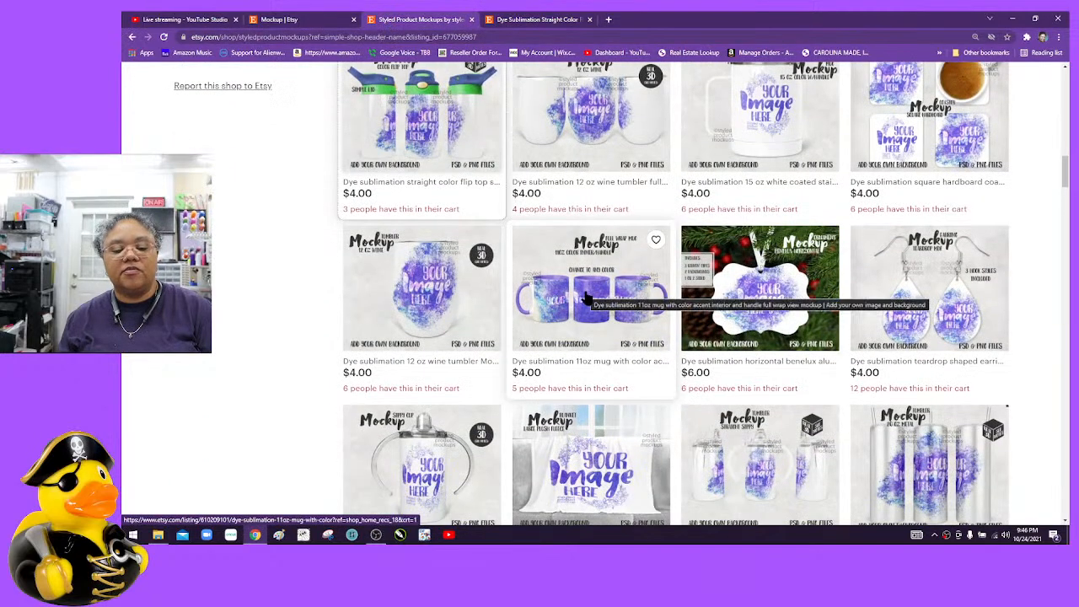
scroll(587, 299, down, 2)
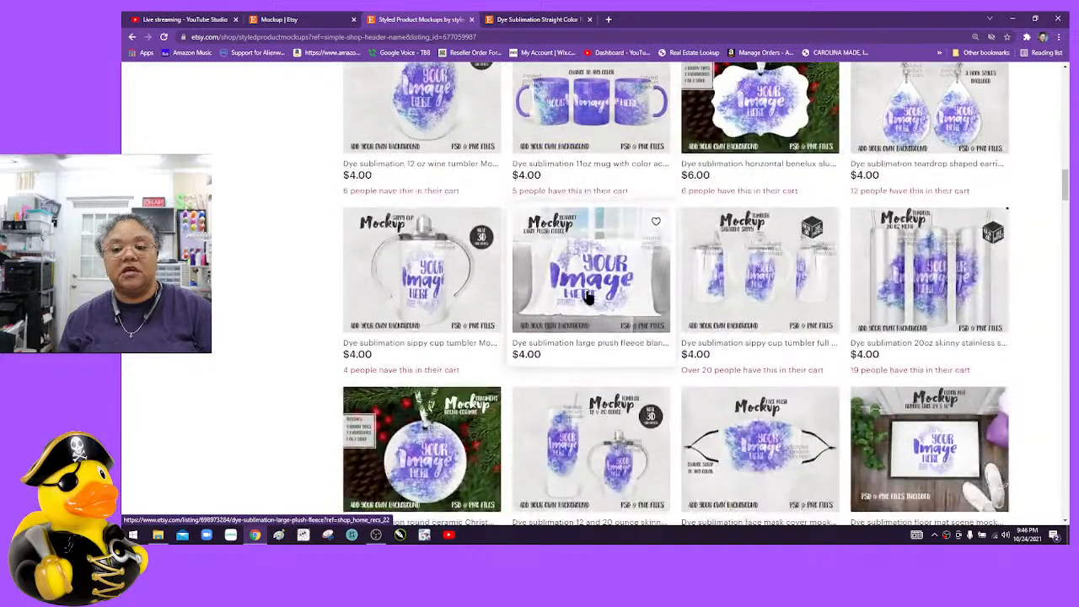
scroll(588, 296, down, 2)
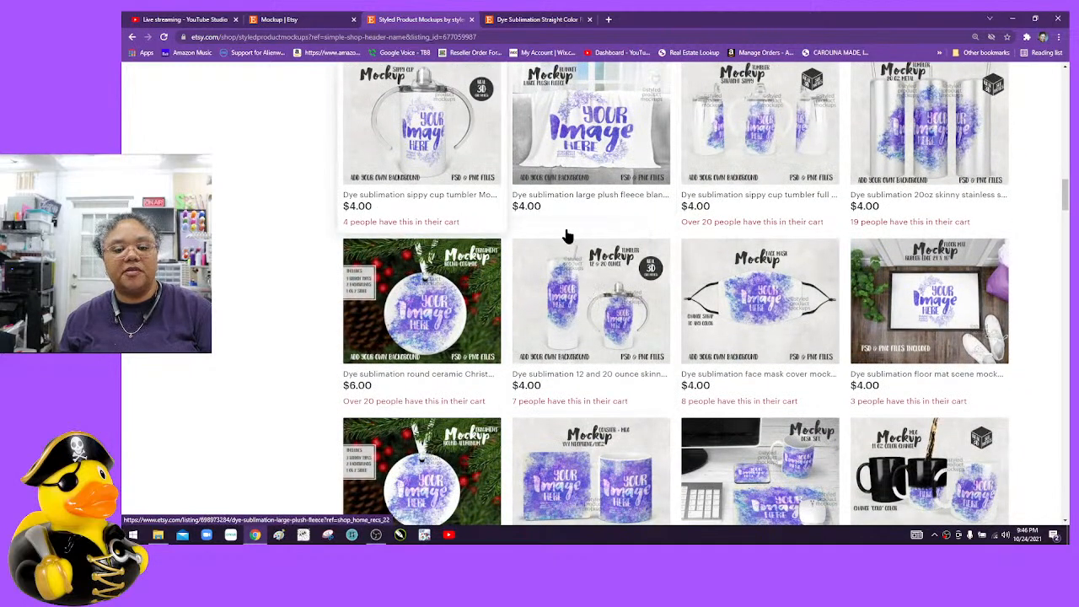
scroll(595, 253, down, 1)
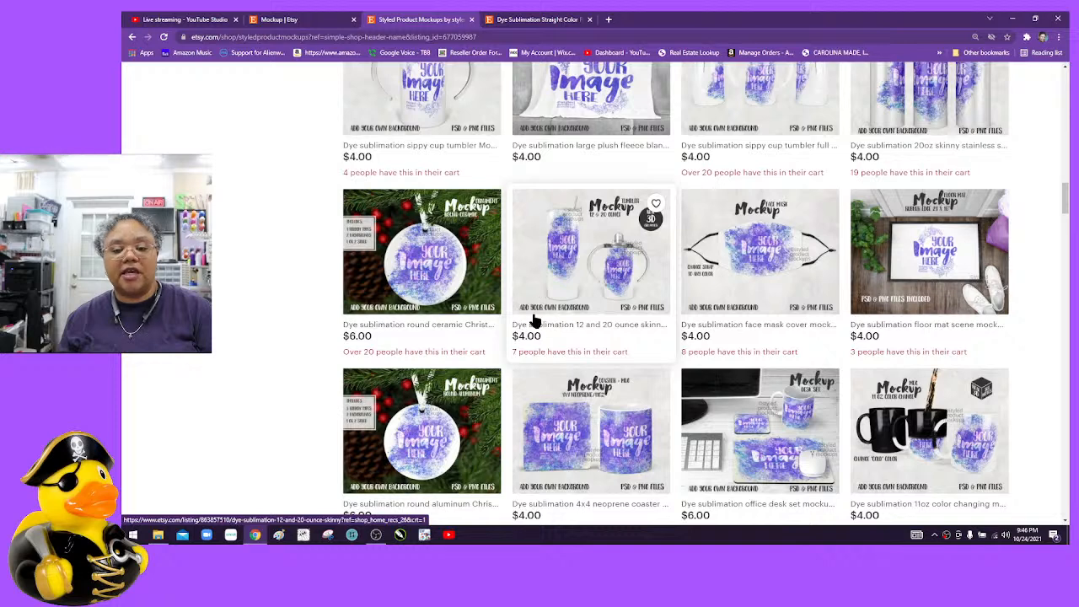
scroll(580, 201, down, 3)
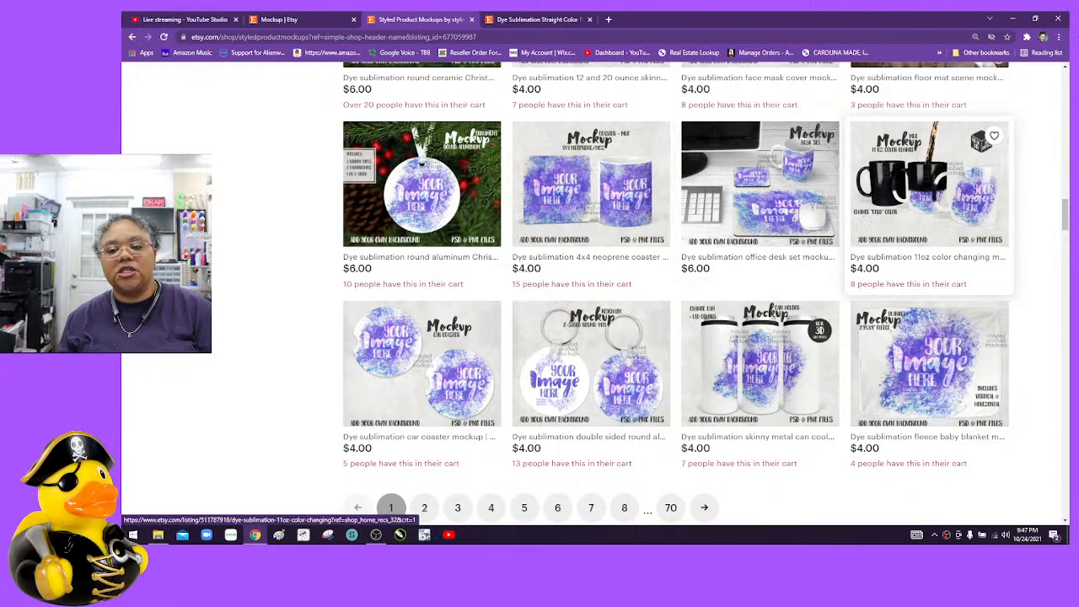
scroll(588, 272, down, 2)
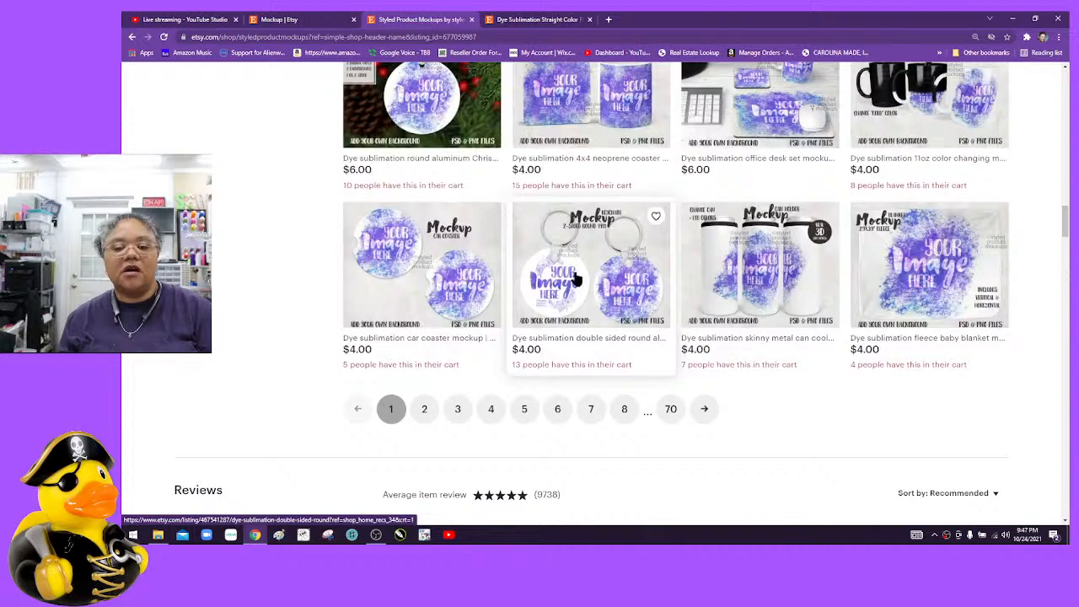
Step: Go to page 2 of the shop's items and look through all the product mockups offered there
click(424, 410)
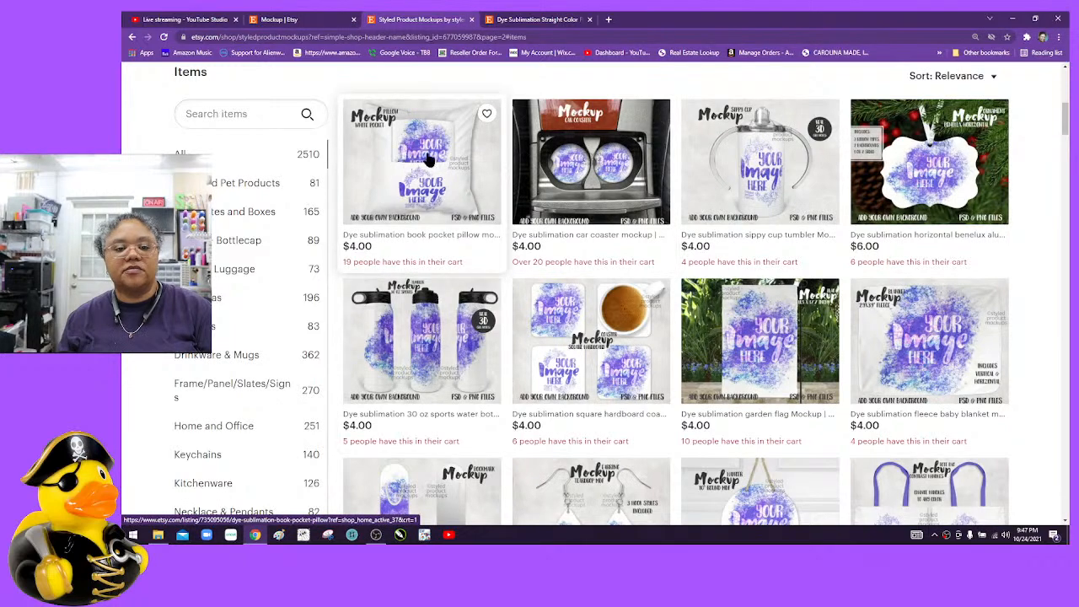
scroll(417, 253, down, 3)
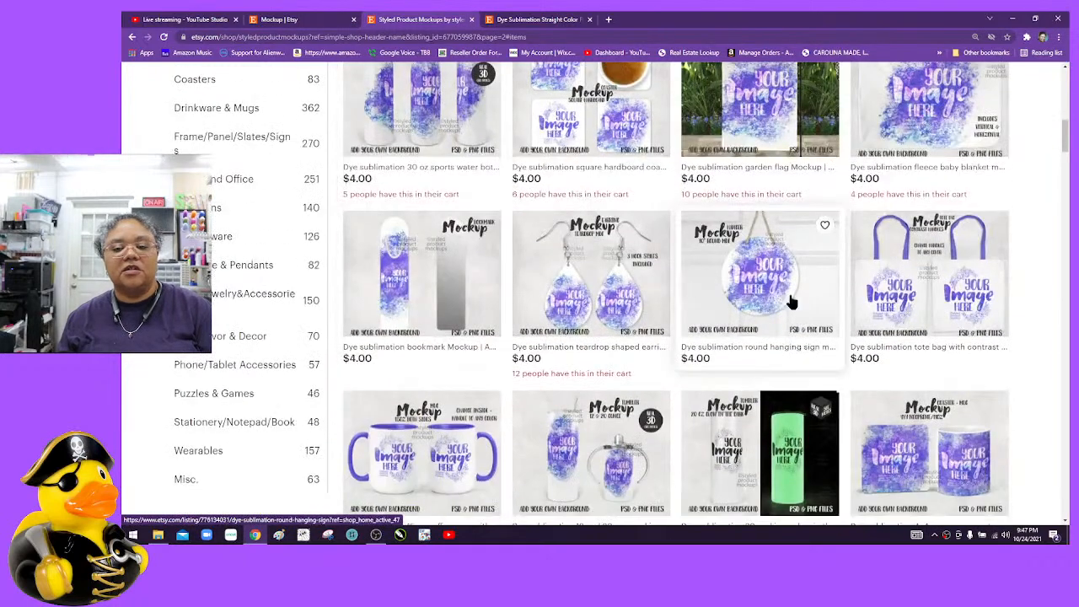
scroll(780, 354, down, 4)
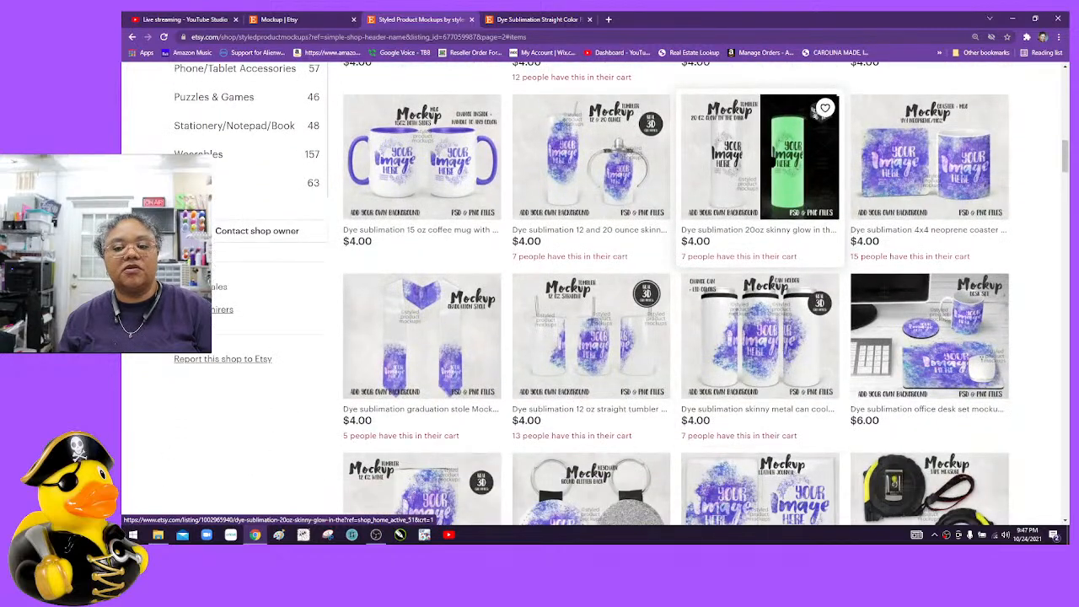
scroll(756, 164, down, 4)
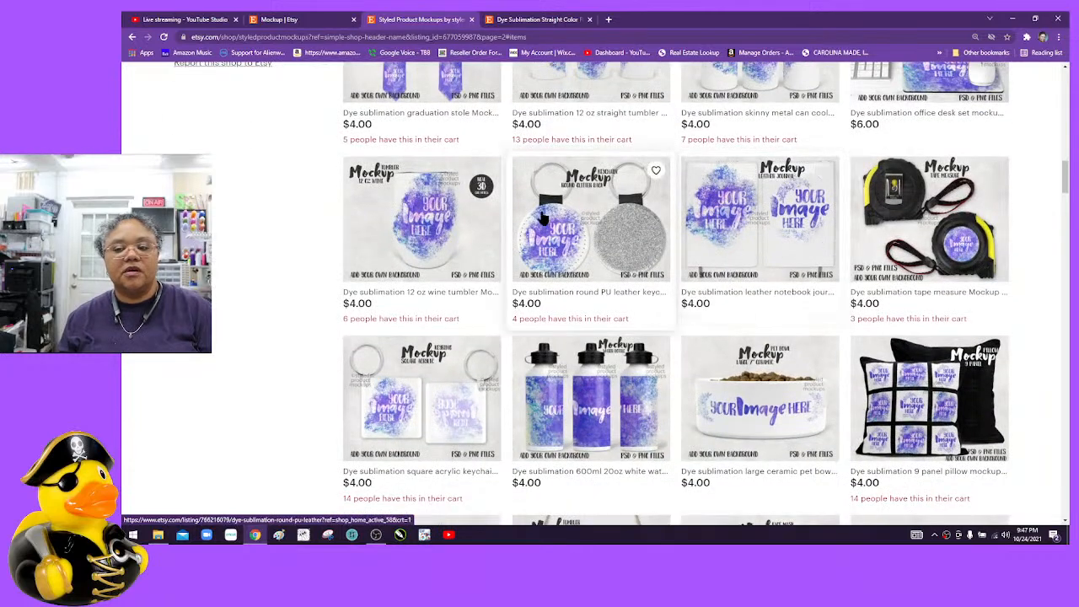
scroll(484, 222, down, 2)
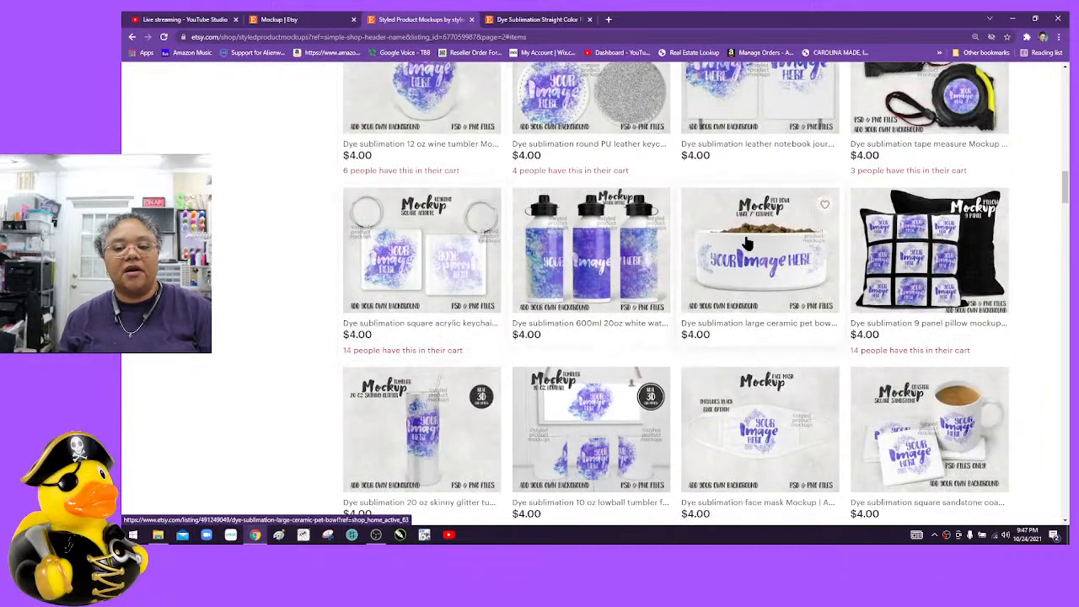
scroll(495, 301, down, 2)
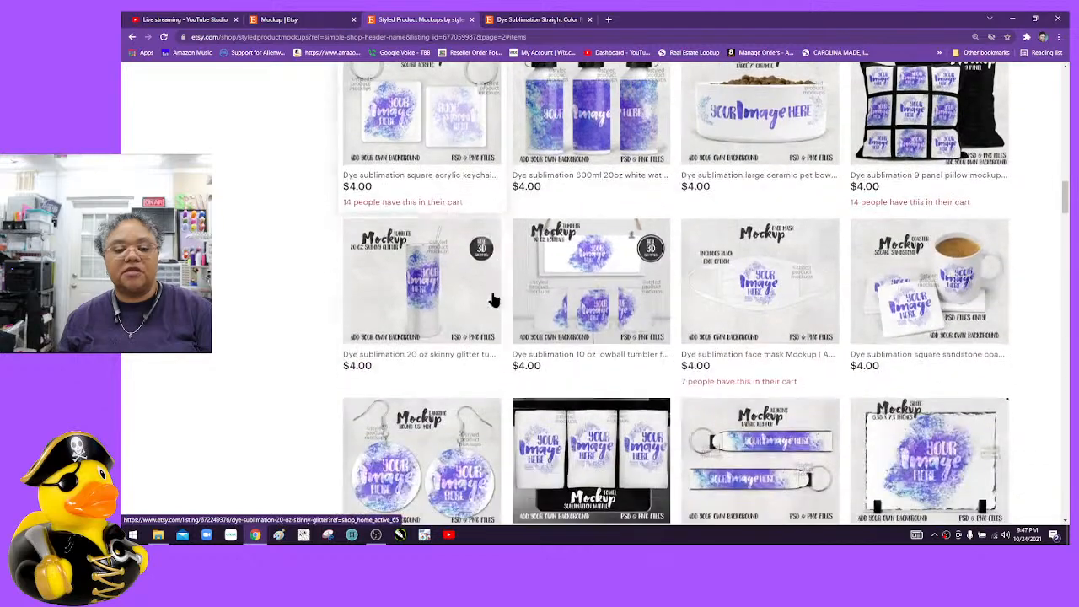
scroll(843, 278, down, 3)
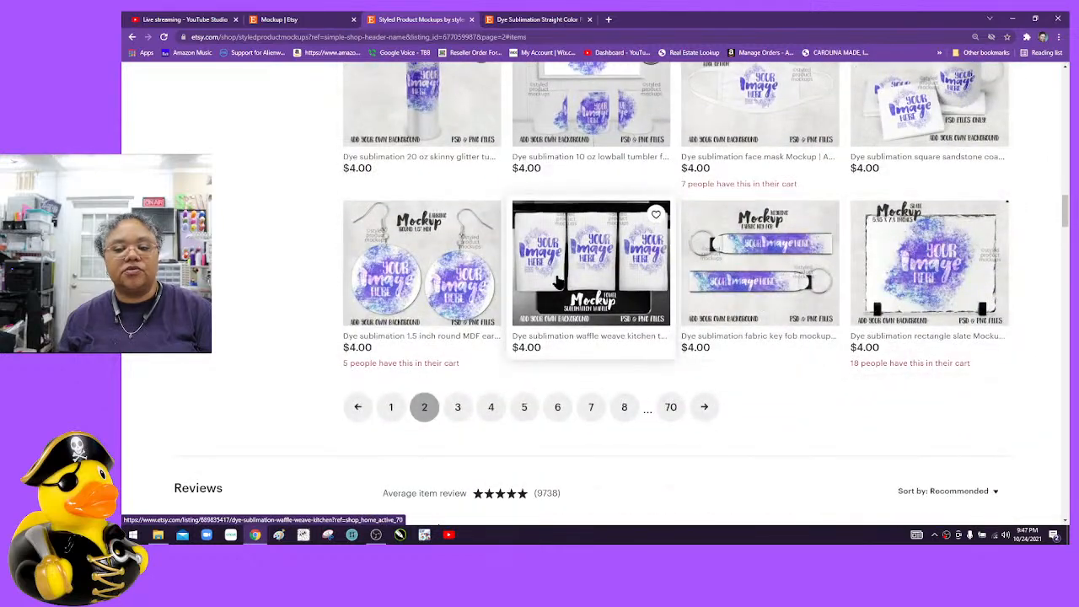
Step: Go to page 3 of the shop's items and examine the range of product mockups
click(457, 408)
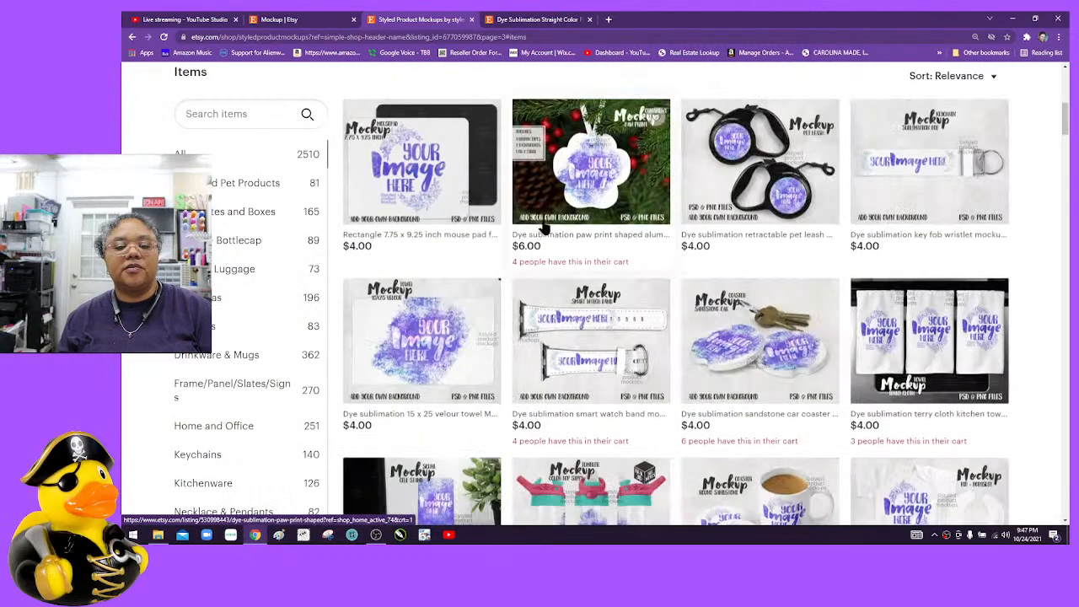
scroll(759, 252, down, 1)
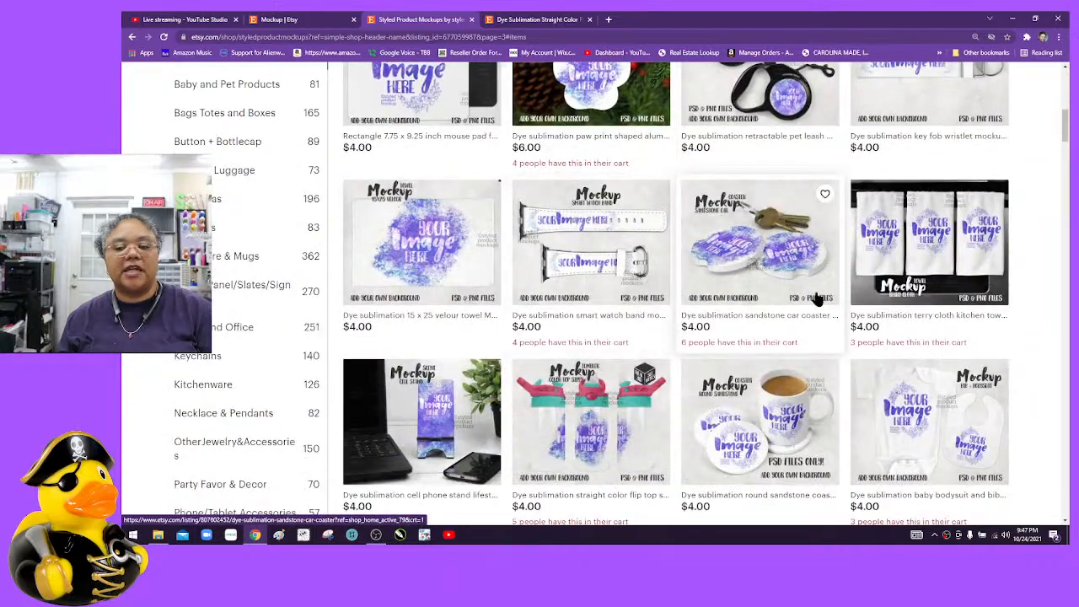
scroll(595, 274, down, 2)
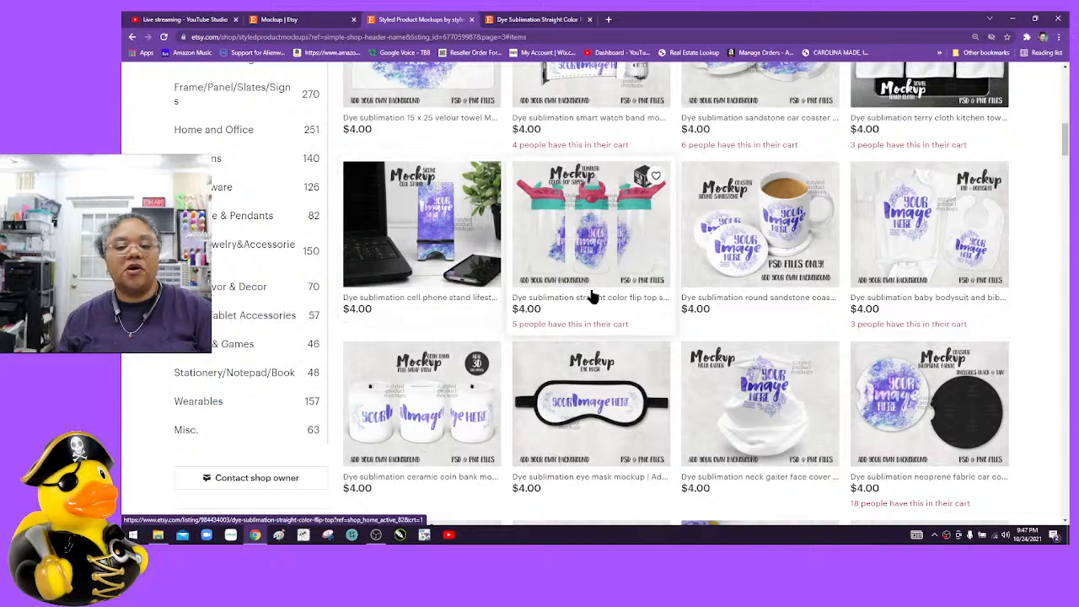
scroll(626, 291, down, 7)
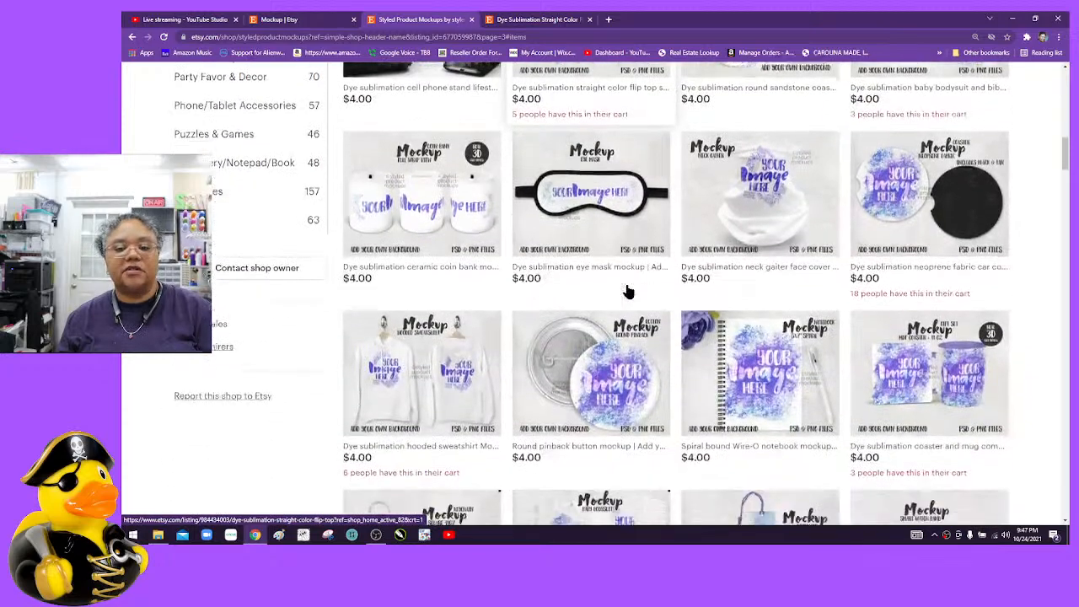
scroll(626, 291, down, 2)
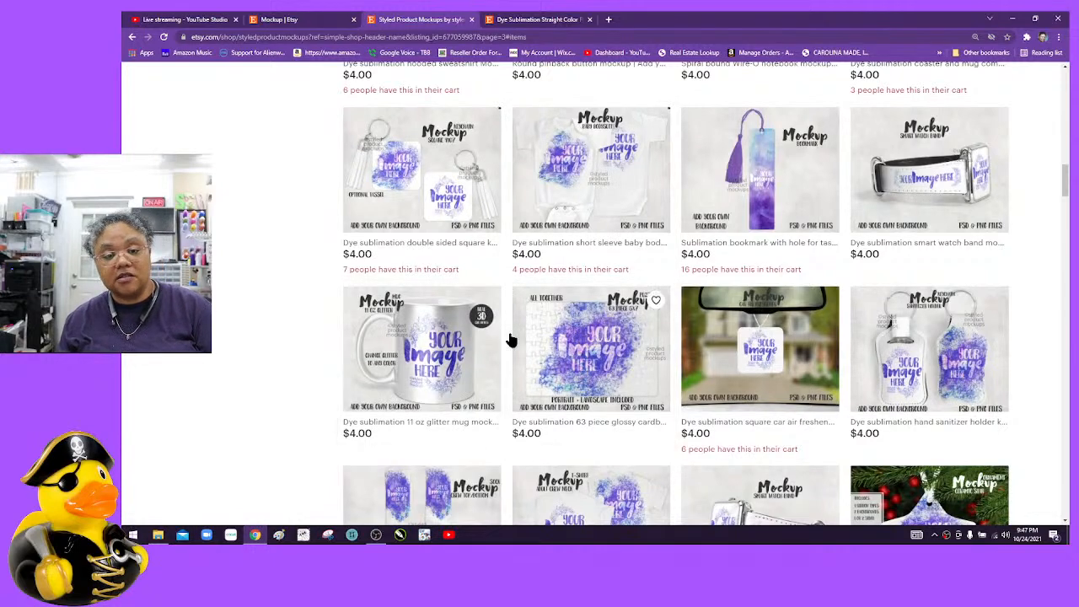
Step: Launch Adobe Photoshop 2021 and close the sippy cup listing and Mockup search pages, keeping the styledproductmockups shop open
click(133, 534)
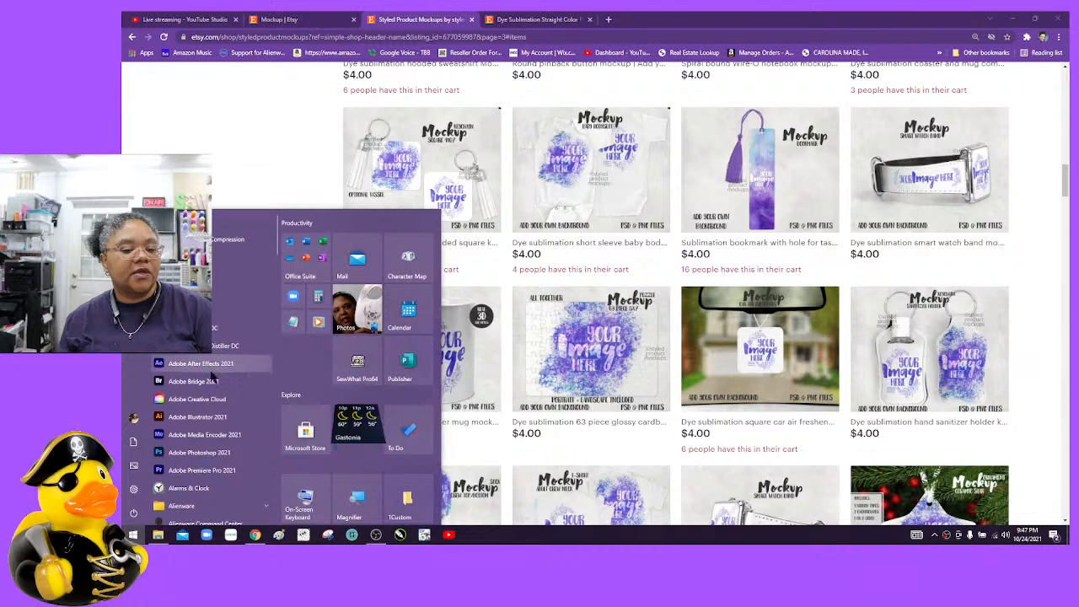
click(515, 362)
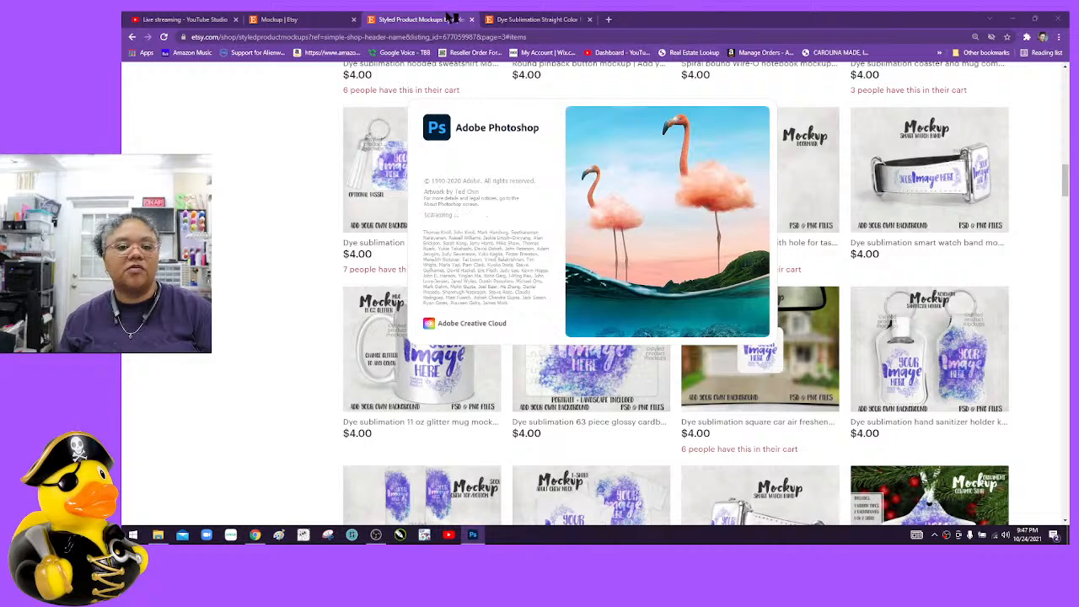
click(504, 18)
click(589, 19)
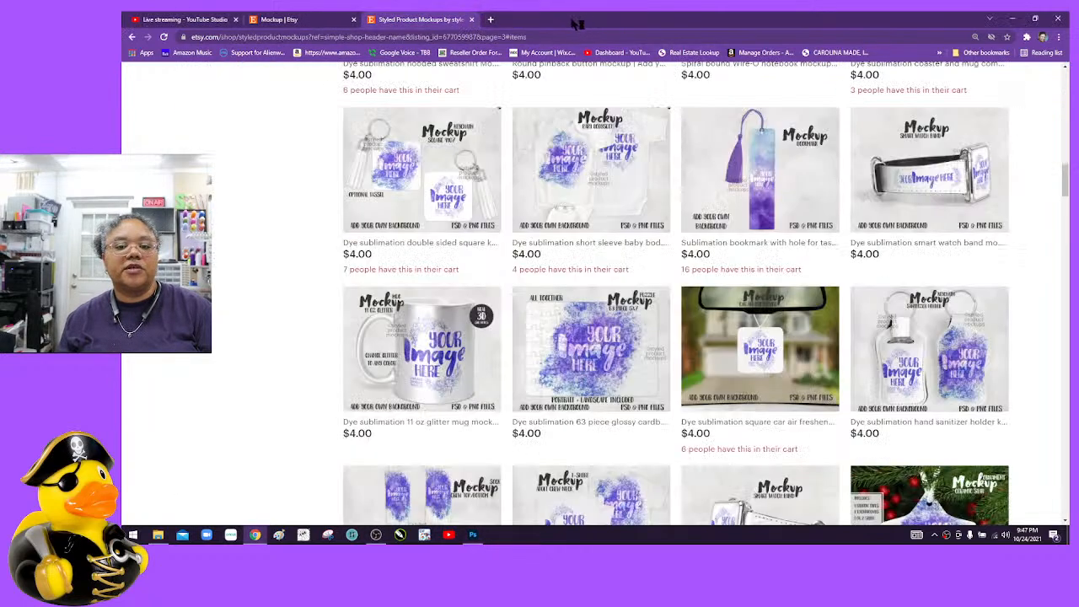
click(313, 19)
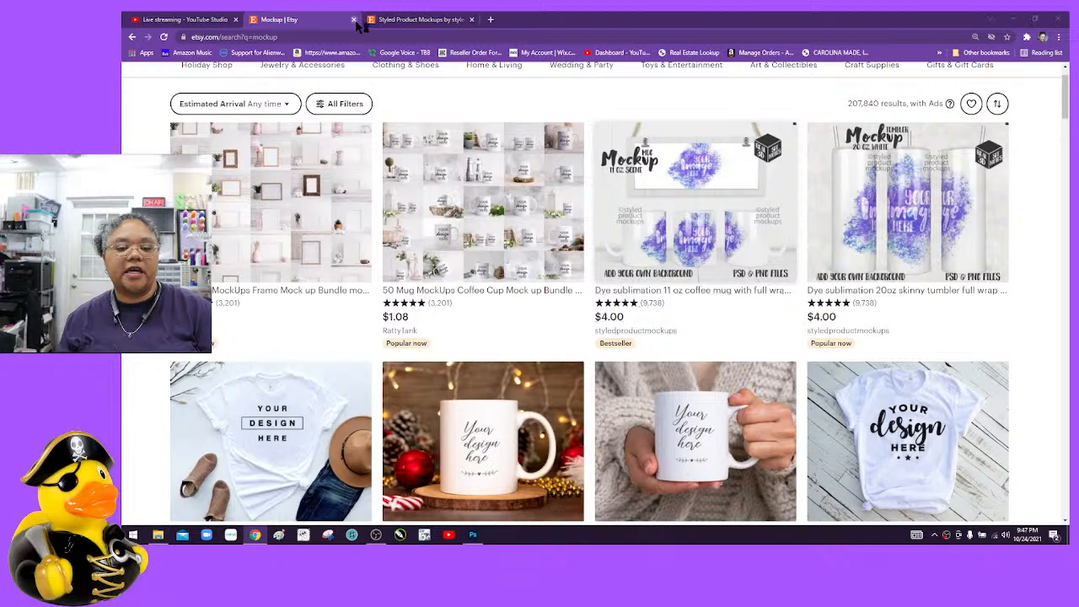
click(353, 19)
click(218, 20)
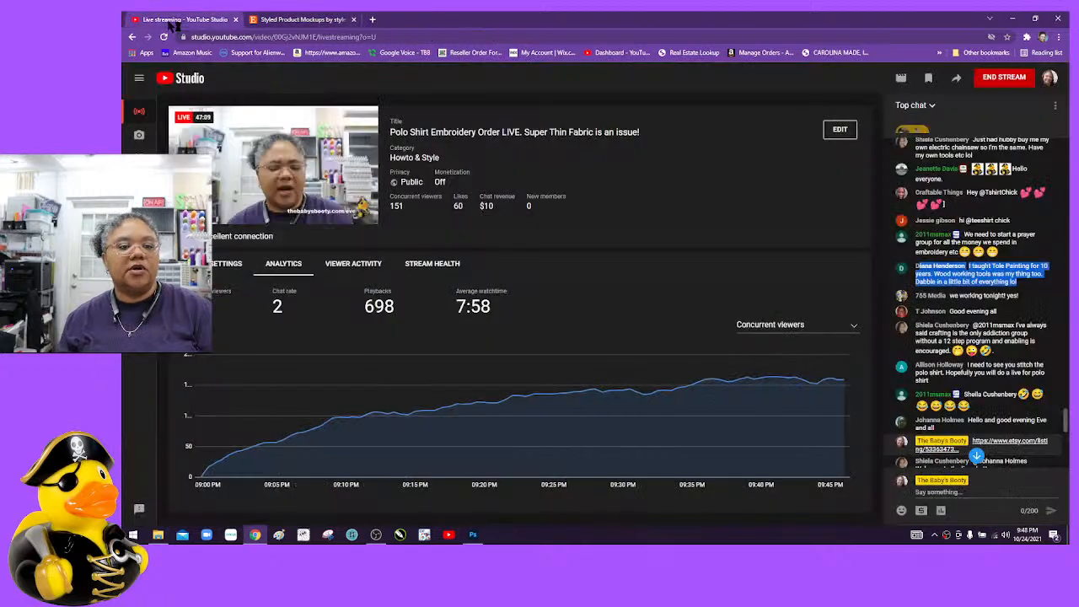
click(285, 19)
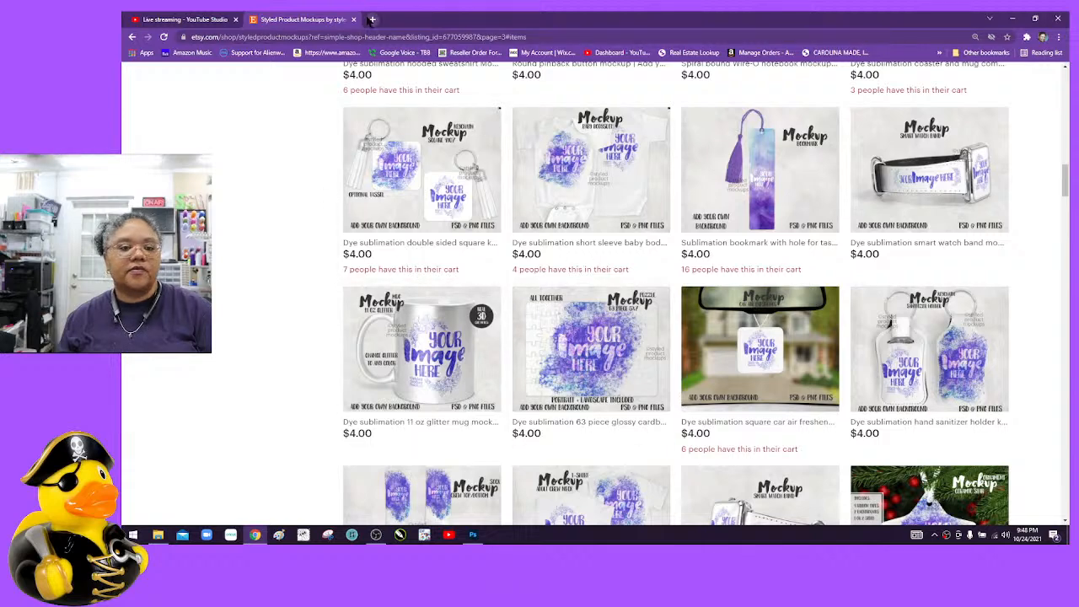
Step: Switch to Photoshop and open the recent white T-shirt front-and-back mockup template with the yellow background, leaving its colour profile as is
click(1012, 18)
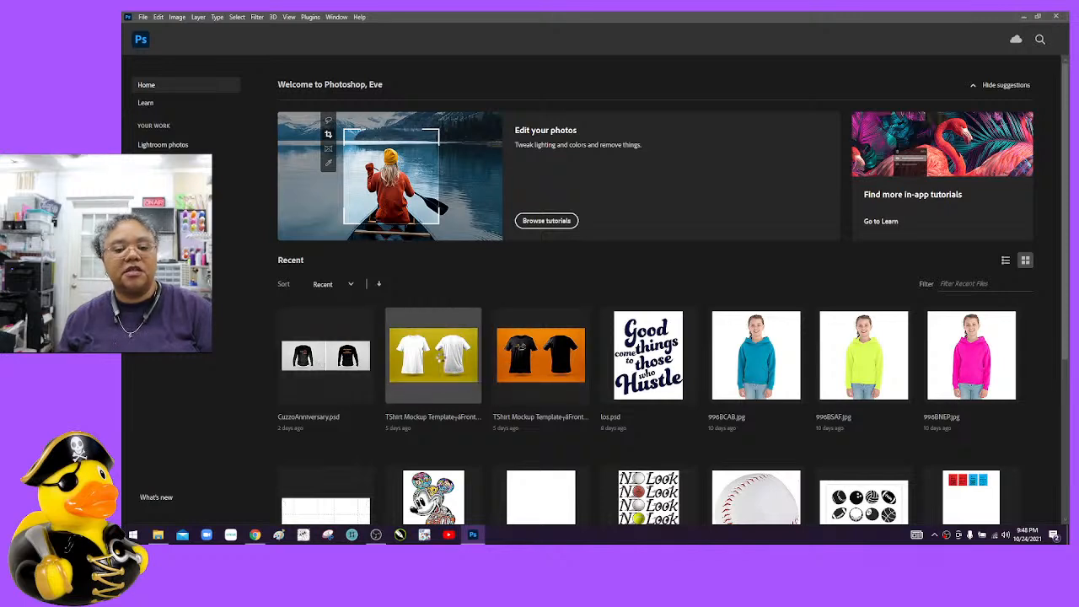
click(449, 353)
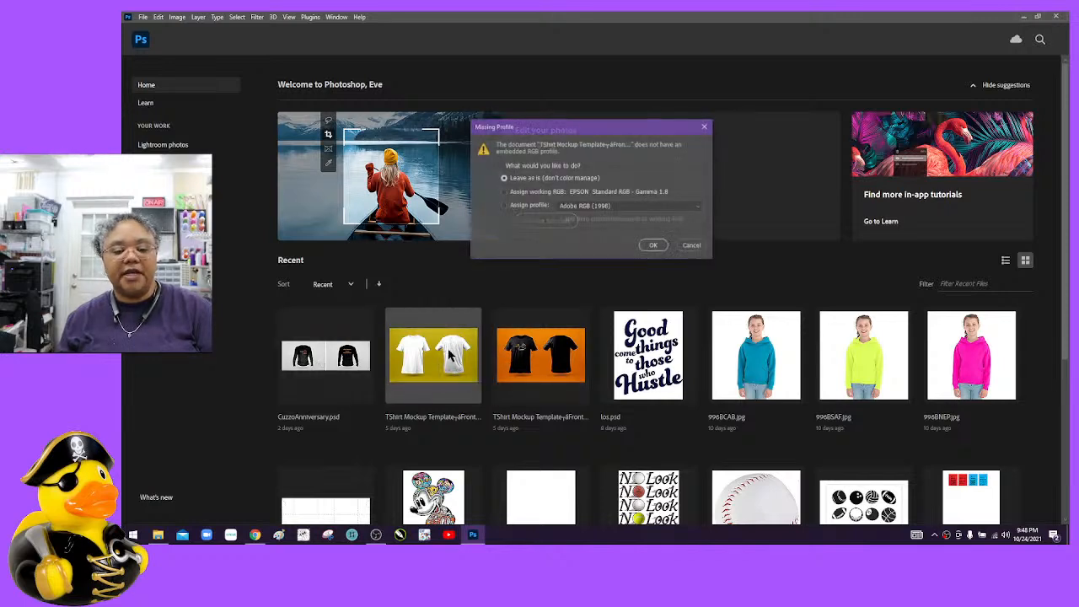
click(662, 249)
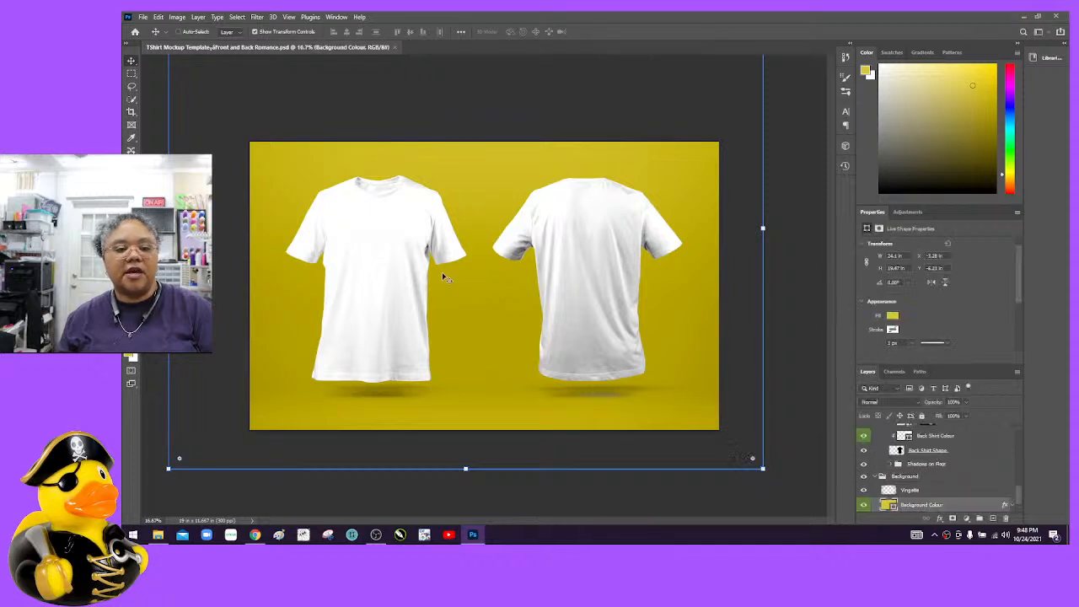
Step: Hide the romance-logo2 layer in the Front Shirt group
scroll(683, 321, up, 2)
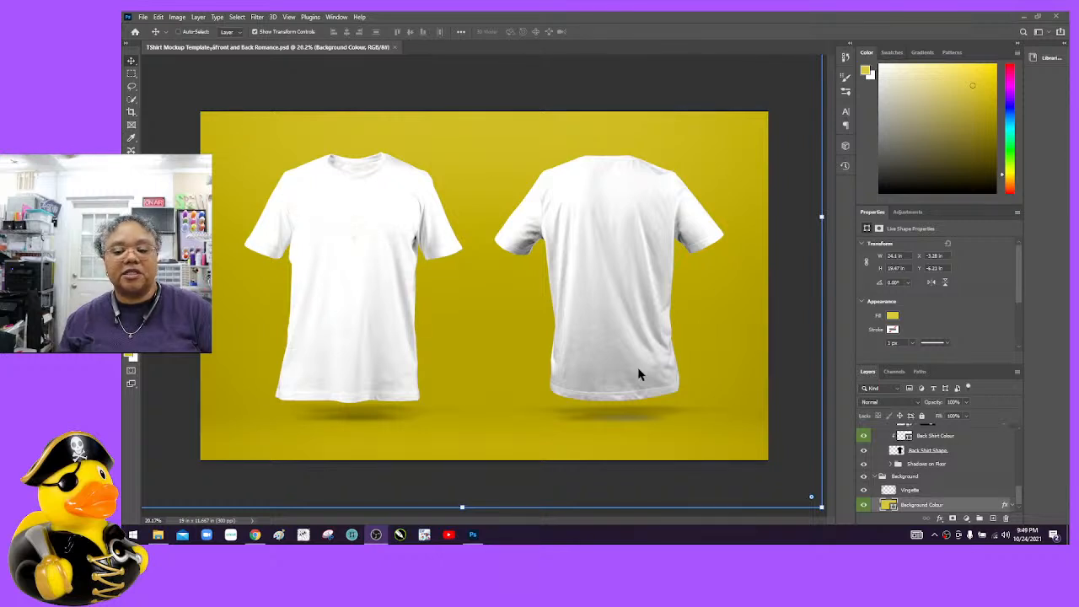
click(1023, 499)
drag(1018, 502, 1020, 471)
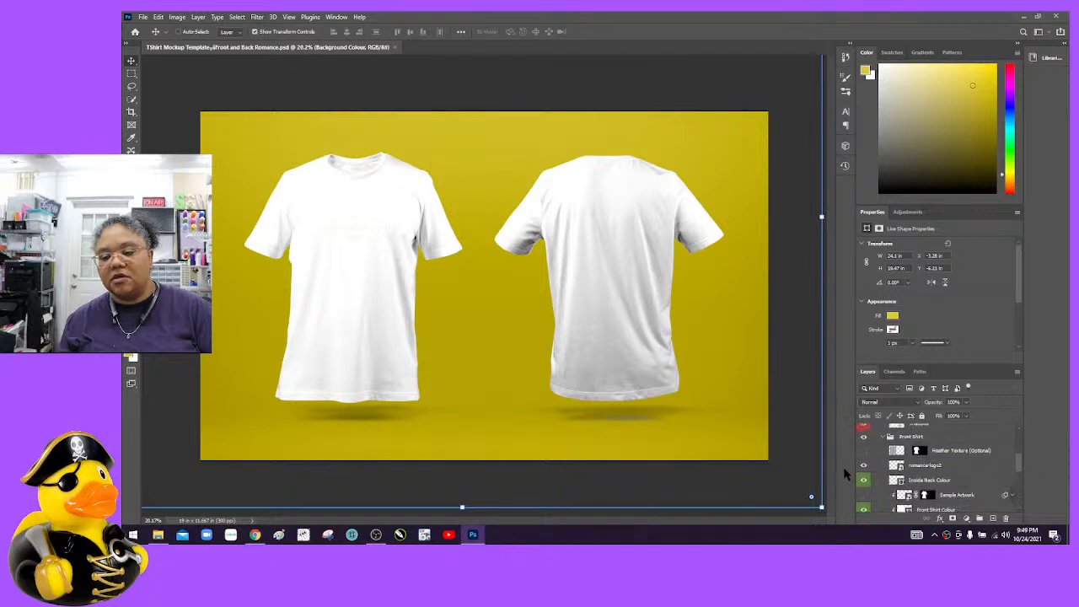
click(863, 465)
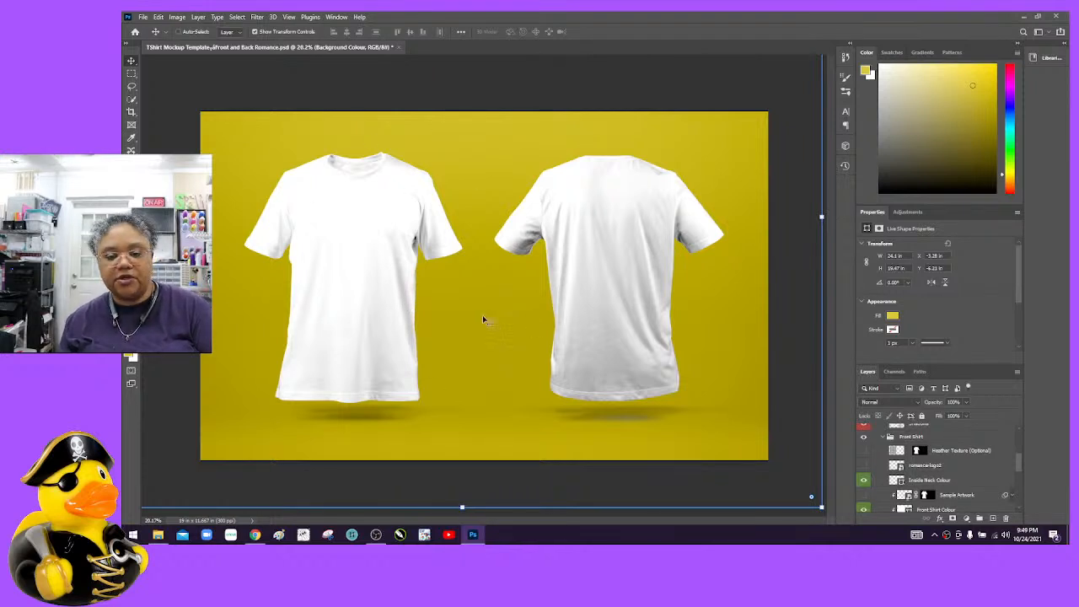
scroll(480, 320, up, 2)
scroll(480, 323, down, 1)
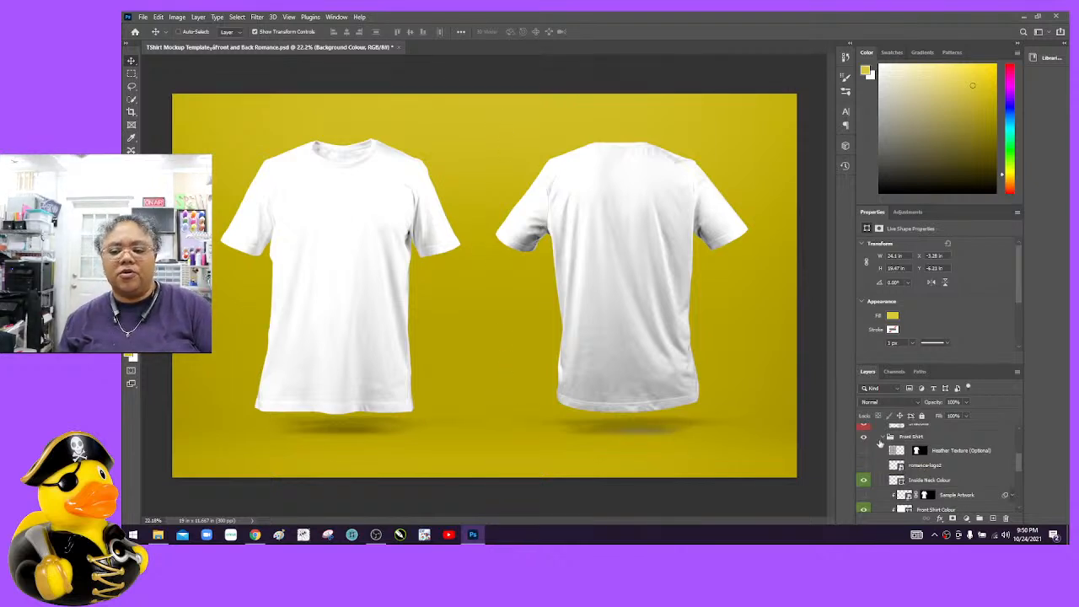
Step: Enlarge the layer list by shrinking the colour and properties areas, and look through the template's shirt, shadow and highlight layers
drag(1019, 470, 1017, 433)
scroll(1017, 432, down, 5)
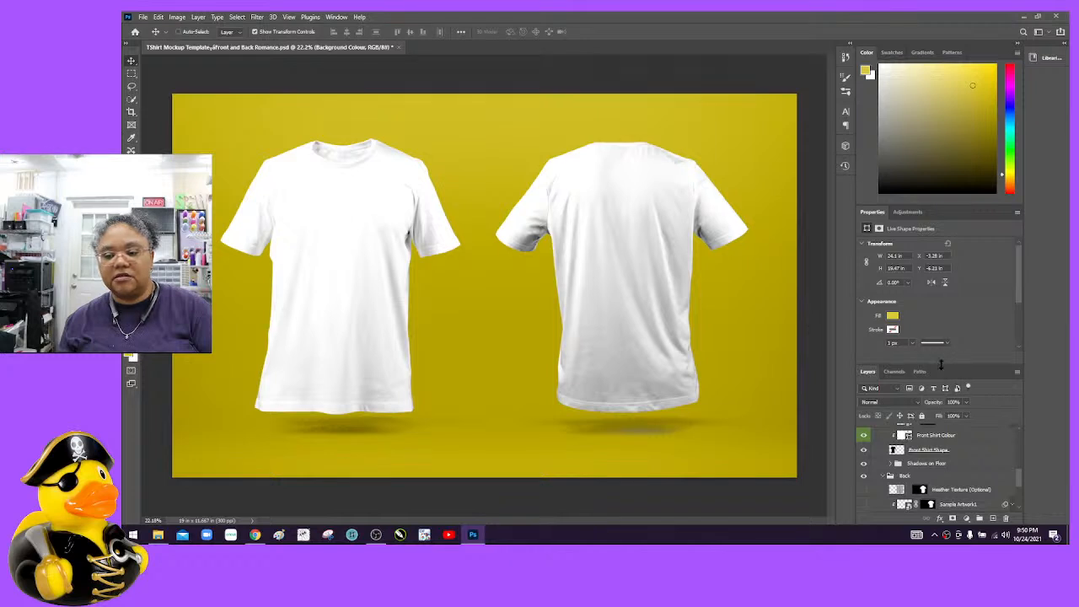
drag(941, 364, 944, 302)
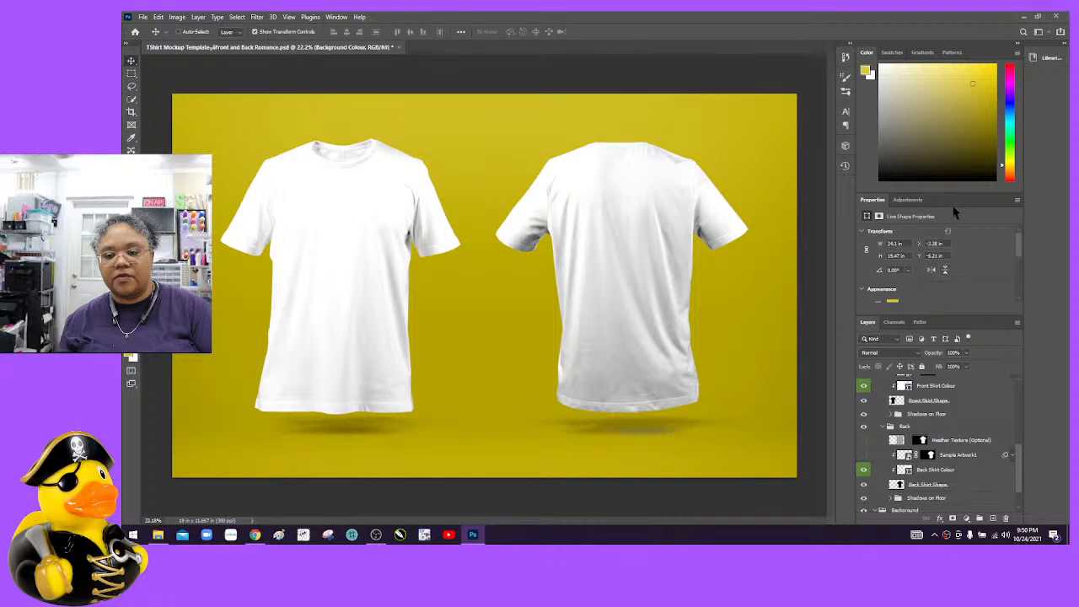
drag(953, 194, 954, 173)
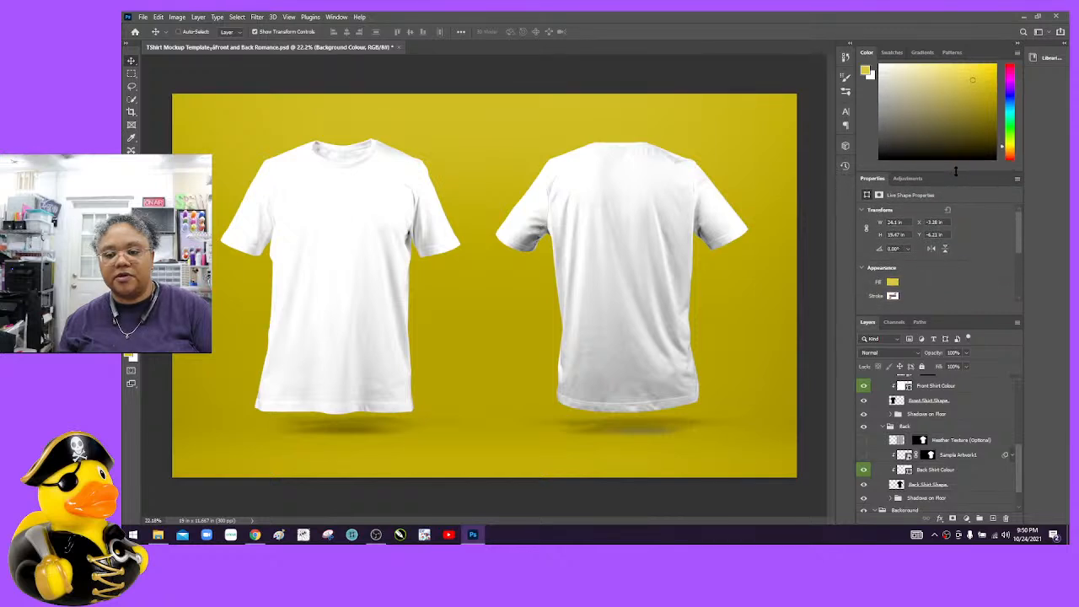
drag(1017, 470, 1024, 414)
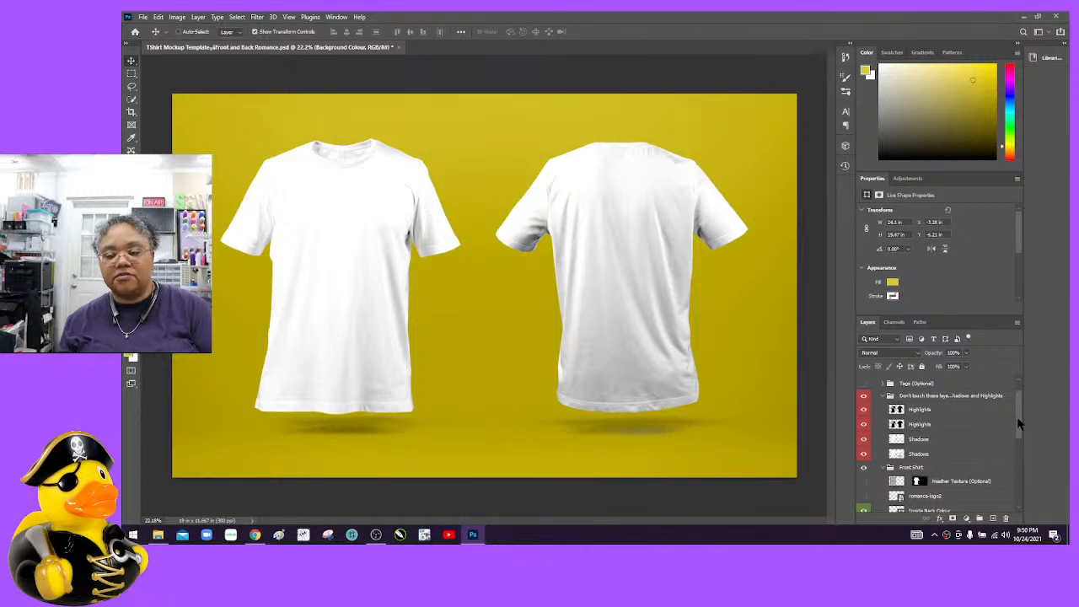
Step: Delete the romance-logo2 layer from the Front Shirt group
drag(1019, 423, 1016, 456)
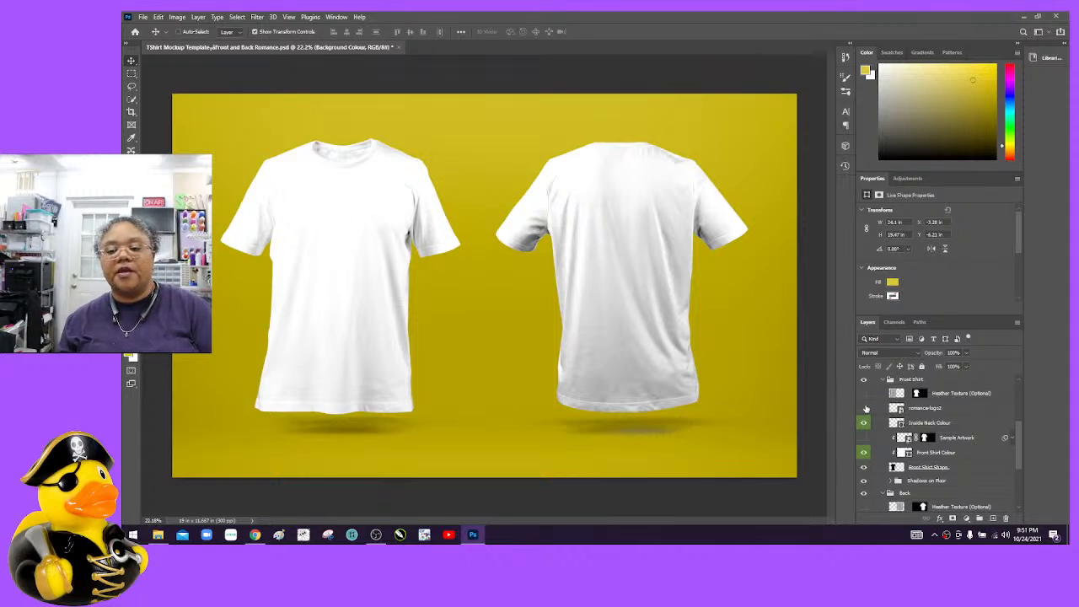
click(898, 409)
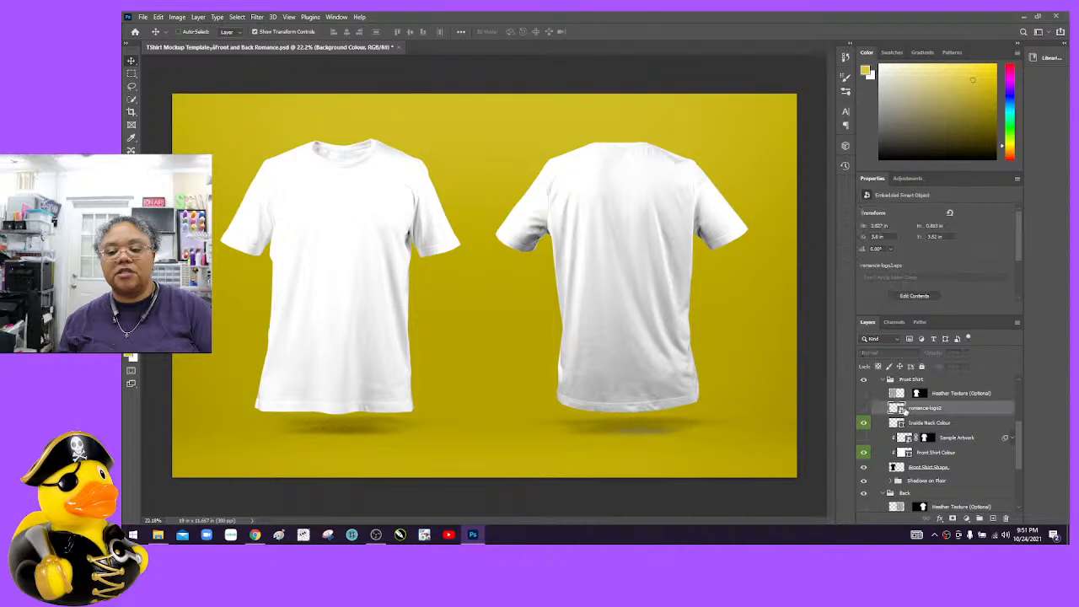
right_click(919, 409)
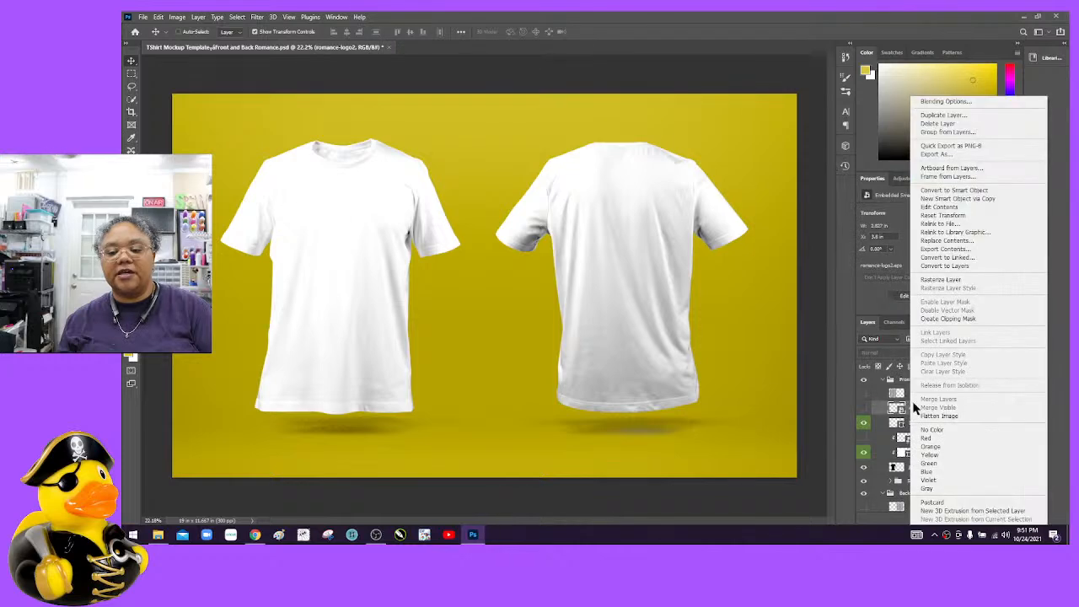
click(949, 123)
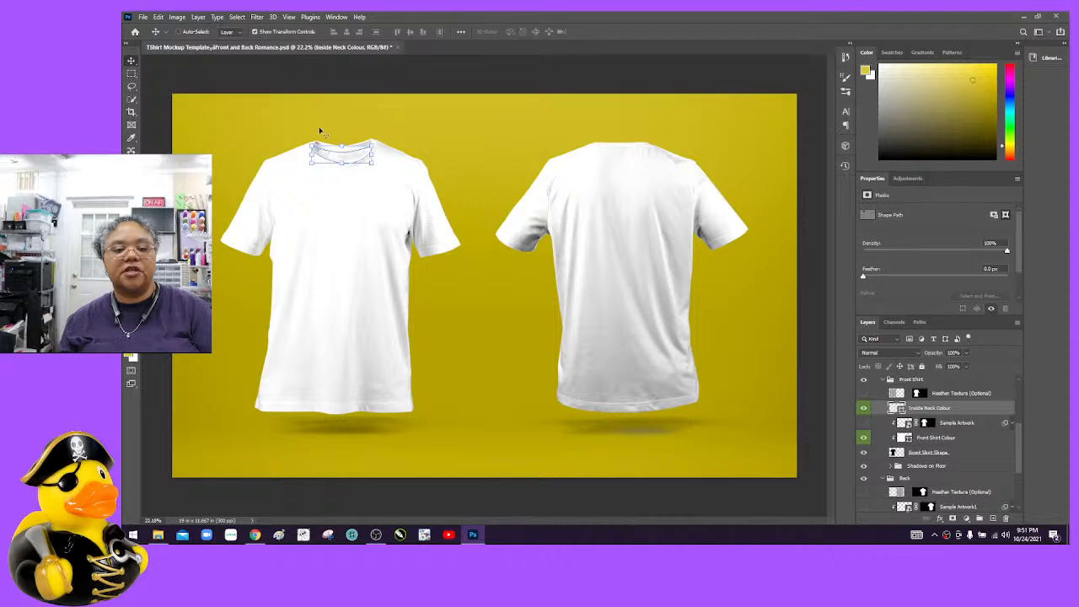
Step: Try several purples for the Inside Neck Colour layer, settling on the light purple 9f64c8
double_click(900, 411)
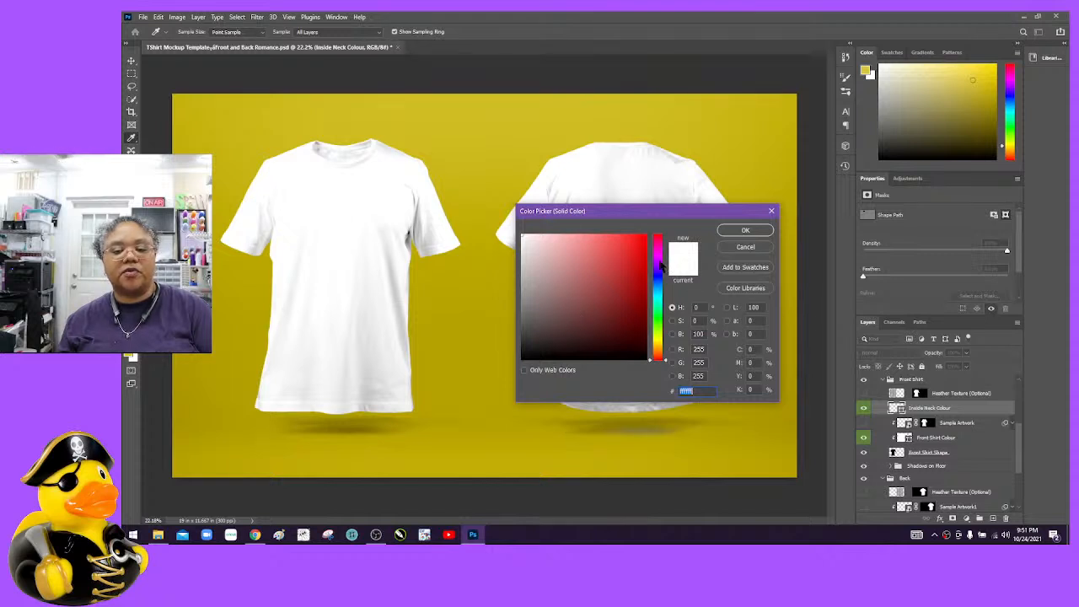
click(660, 261)
drag(662, 262, 661, 266)
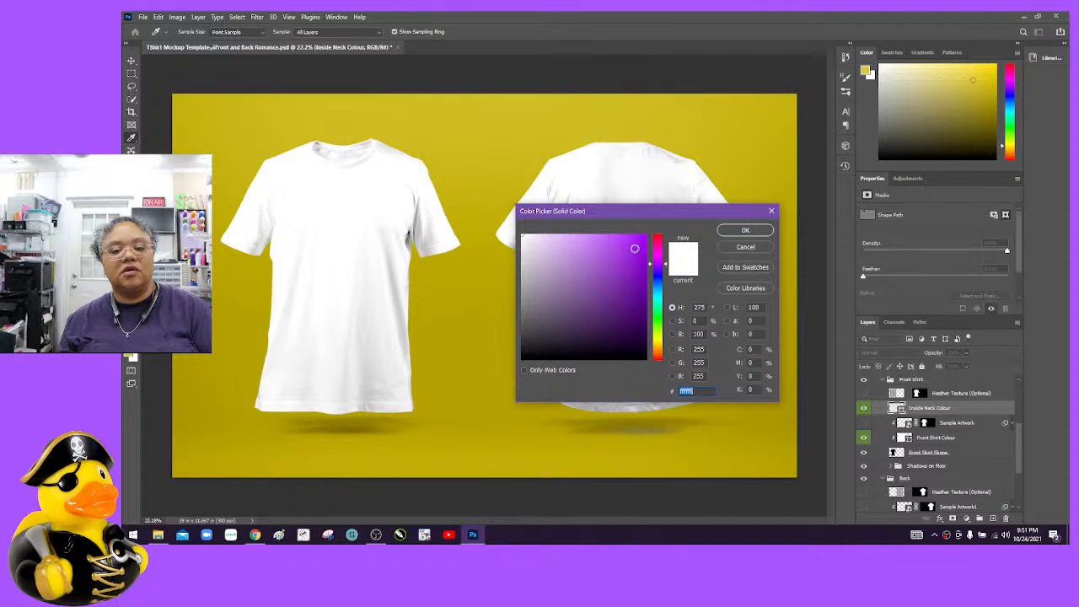
click(640, 255)
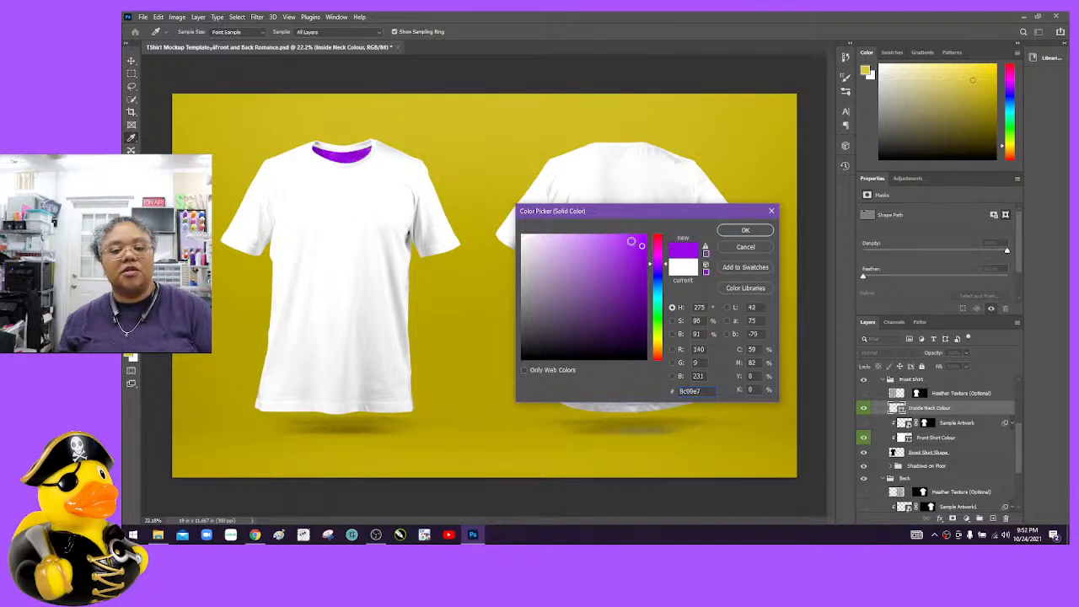
click(630, 241)
drag(631, 241, 618, 250)
click(580, 266)
click(621, 288)
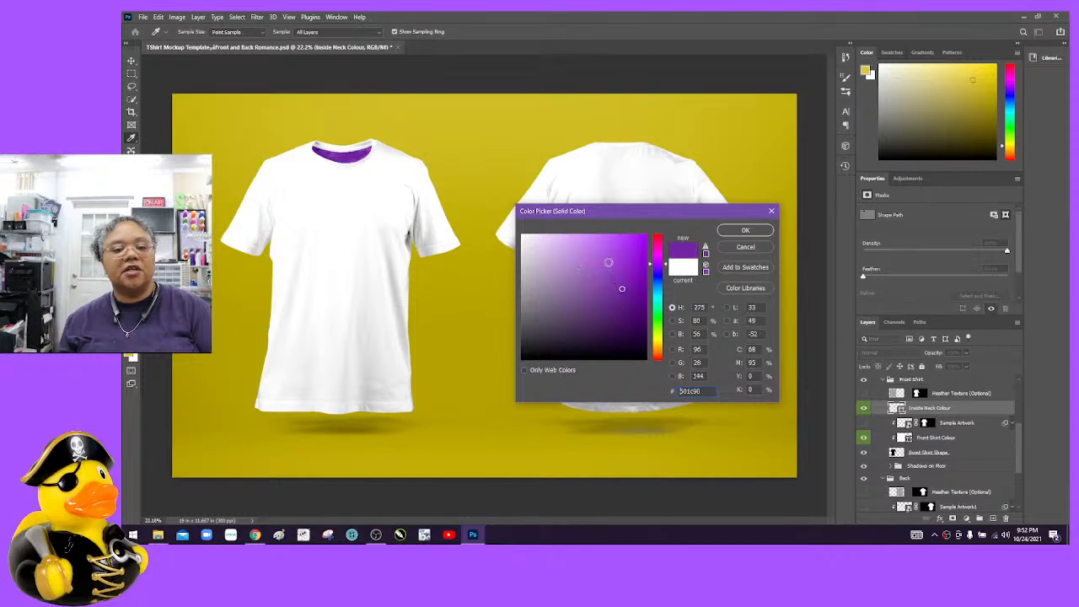
mouse_move(625, 264)
mouse_down()
mouse_move(642, 314)
mouse_move(611, 303)
mouse_move(600, 282)
mouse_move(589, 292)
mouse_move(604, 263)
mouse_move(638, 254)
mouse_move(636, 275)
mouse_move(607, 291)
mouse_move(591, 271)
mouse_move(609, 253)
mouse_move(581, 249)
mouse_move(584, 261)
mouse_up()
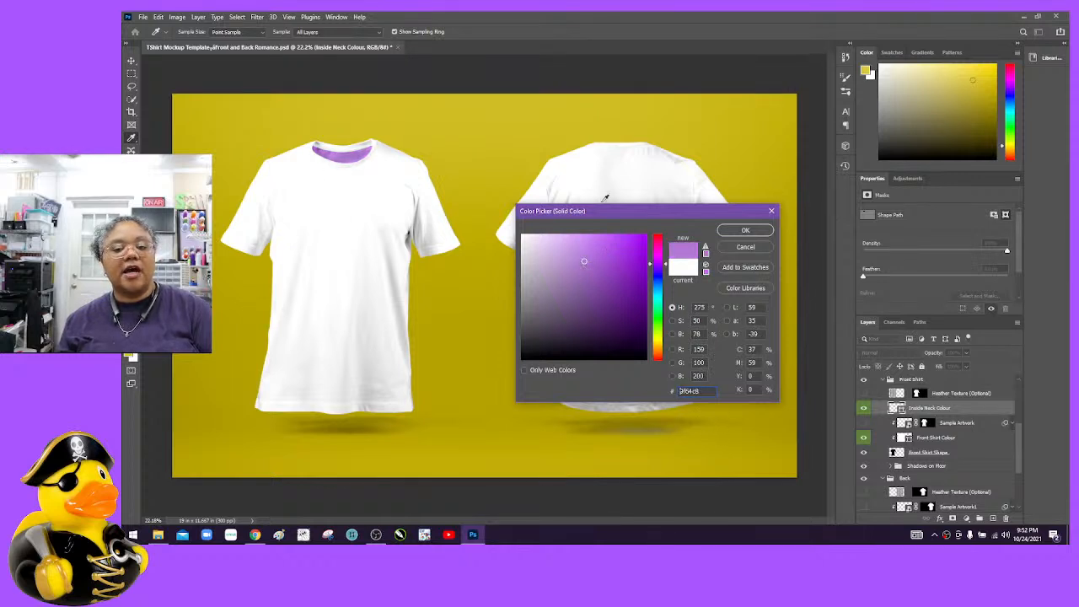
Step: Copy the neck colour's hex code 9f64c8 and apply the colour to the layer
drag(702, 391, 661, 392)
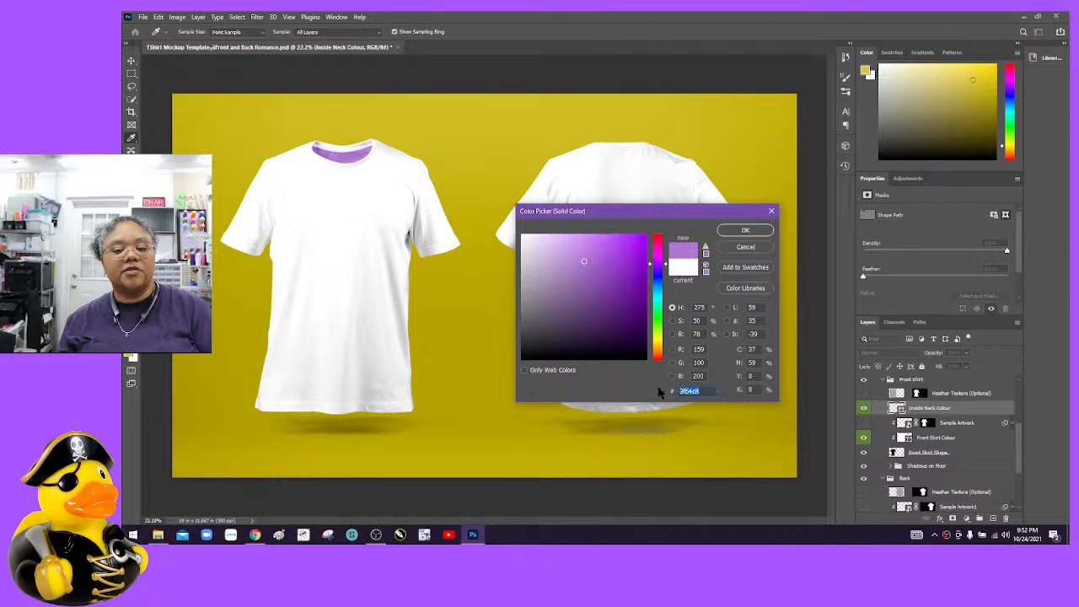
right_click(687, 391)
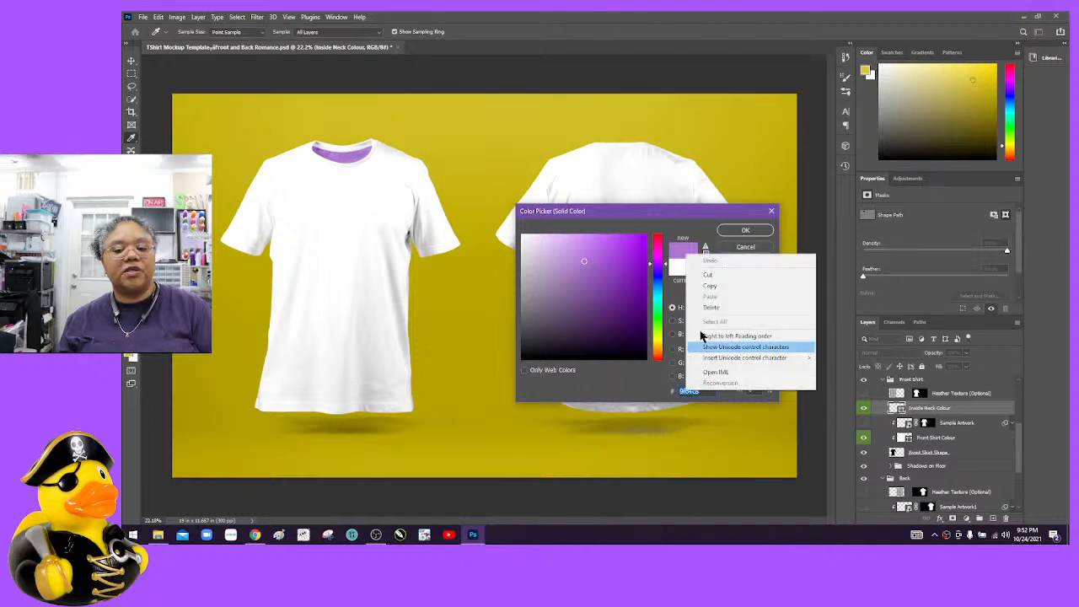
click(708, 289)
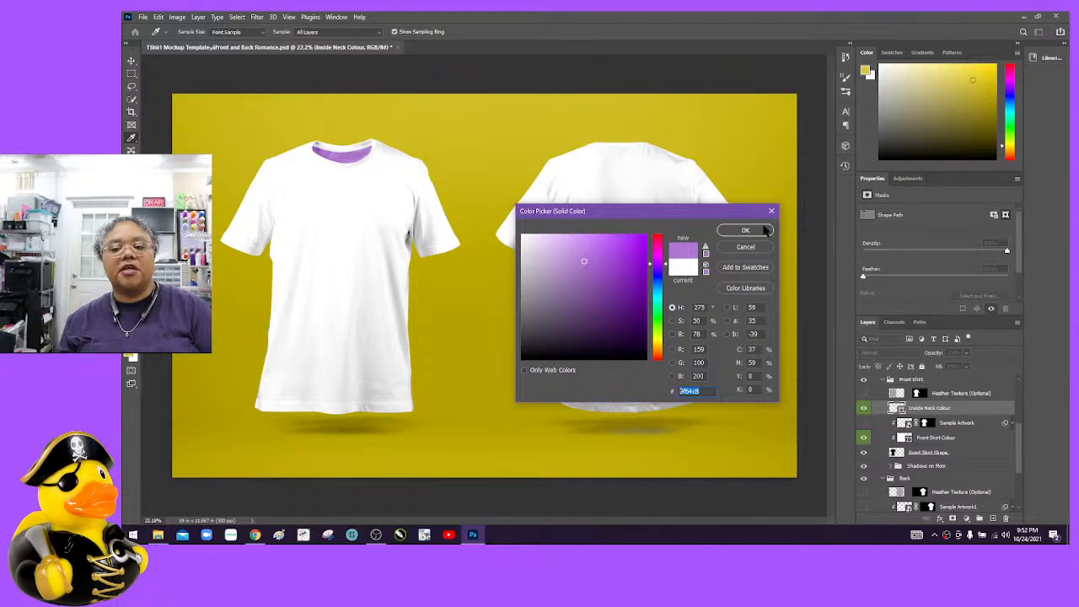
click(745, 229)
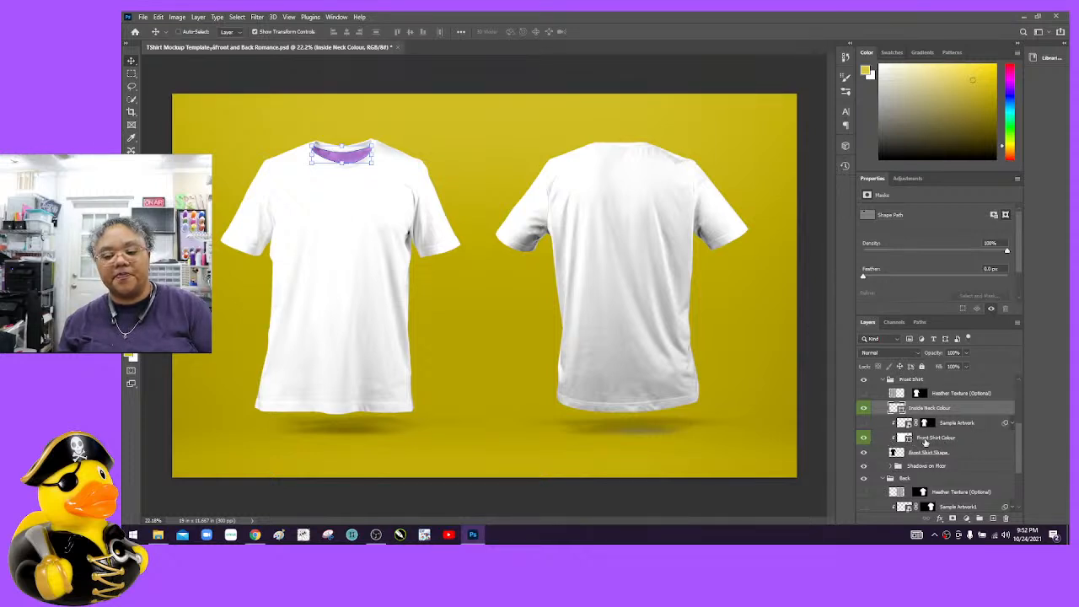
Step: Try the copied hex code 9f64c8 on the Front Shirt Colour layer and discard the change
click(957, 442)
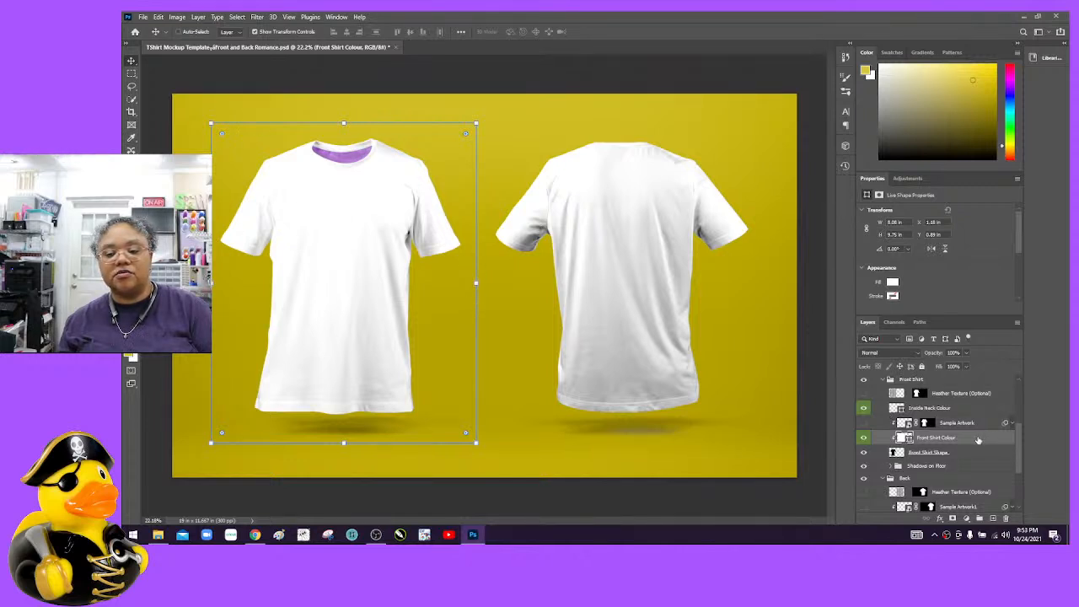
double_click(926, 440)
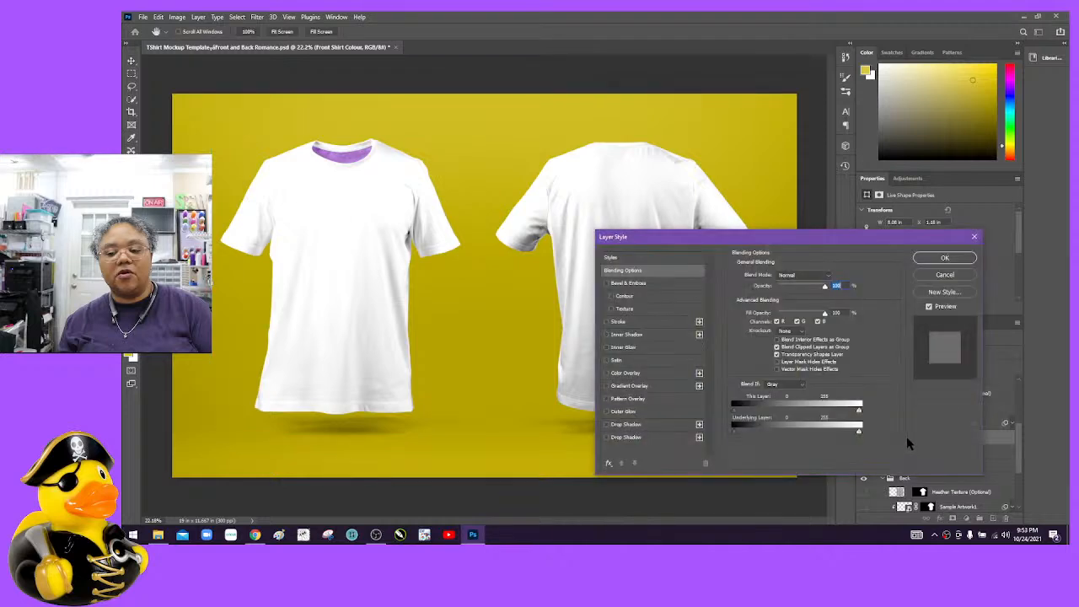
click(944, 276)
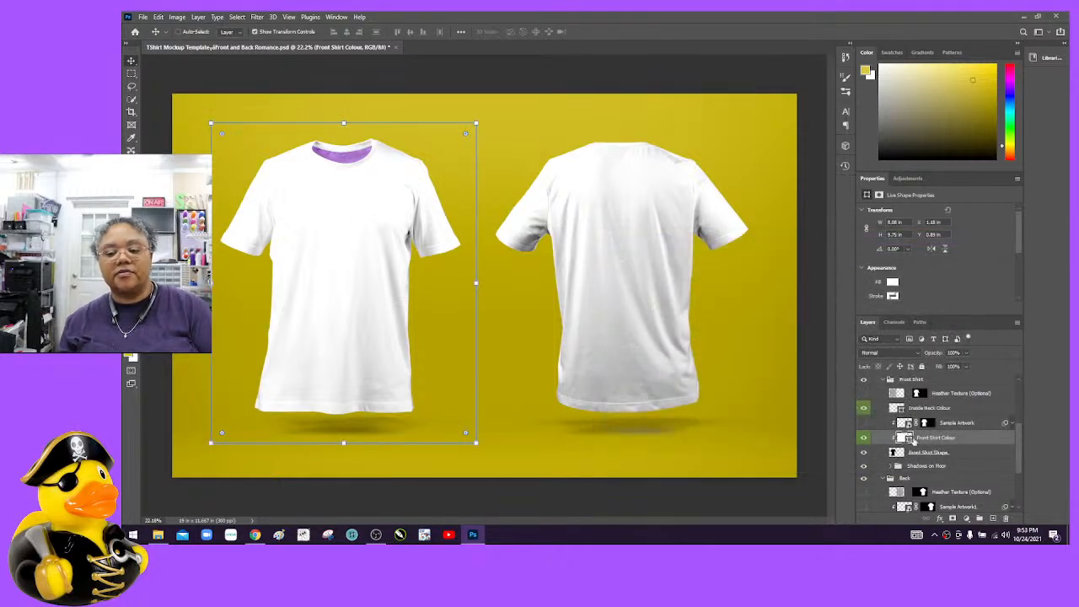
double_click(905, 438)
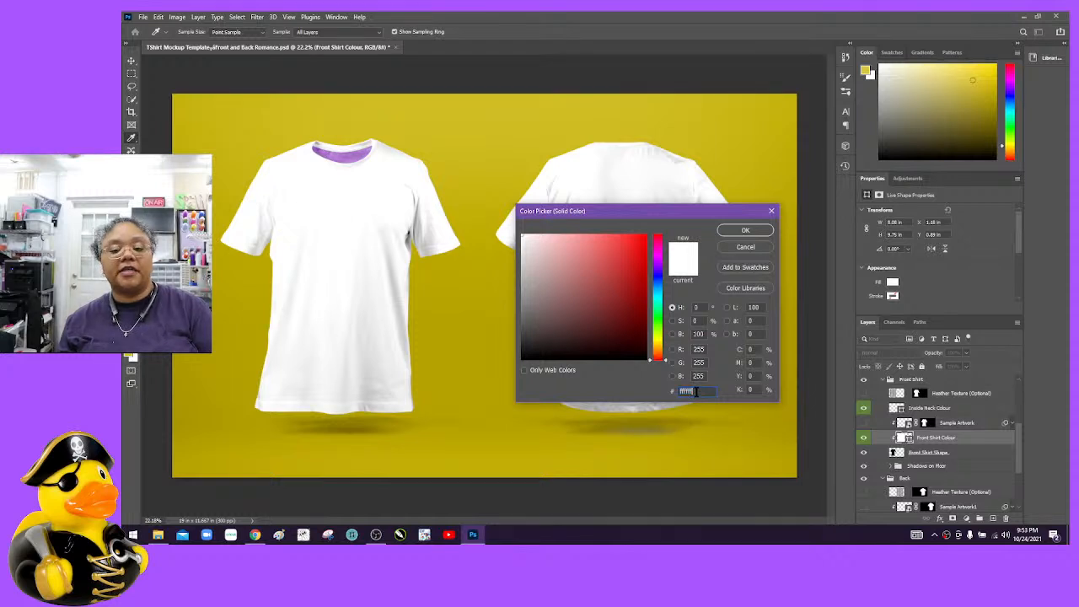
key(ctrl+v)
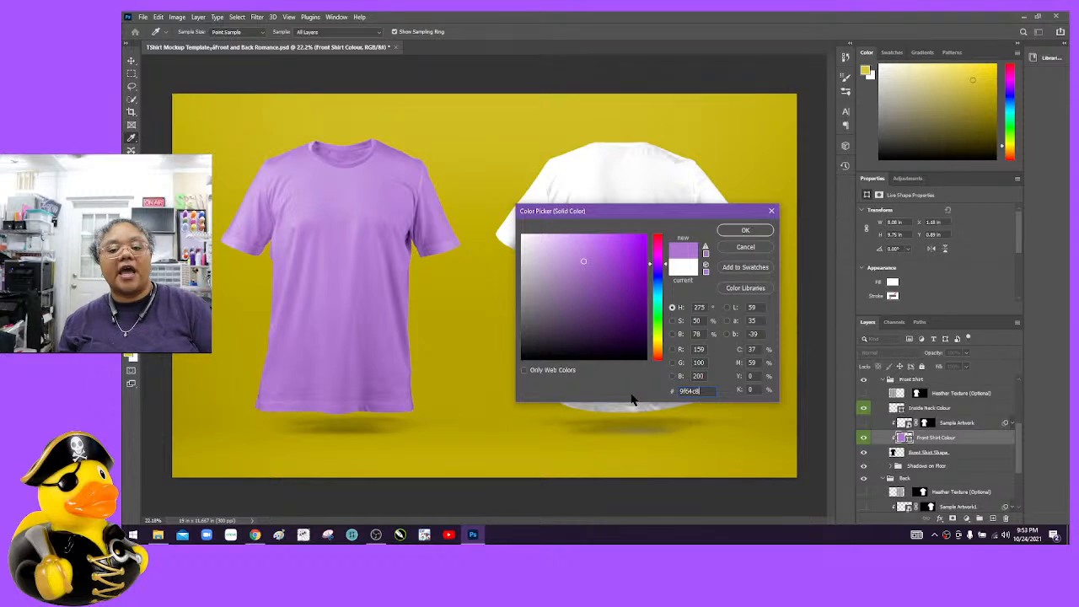
click(753, 250)
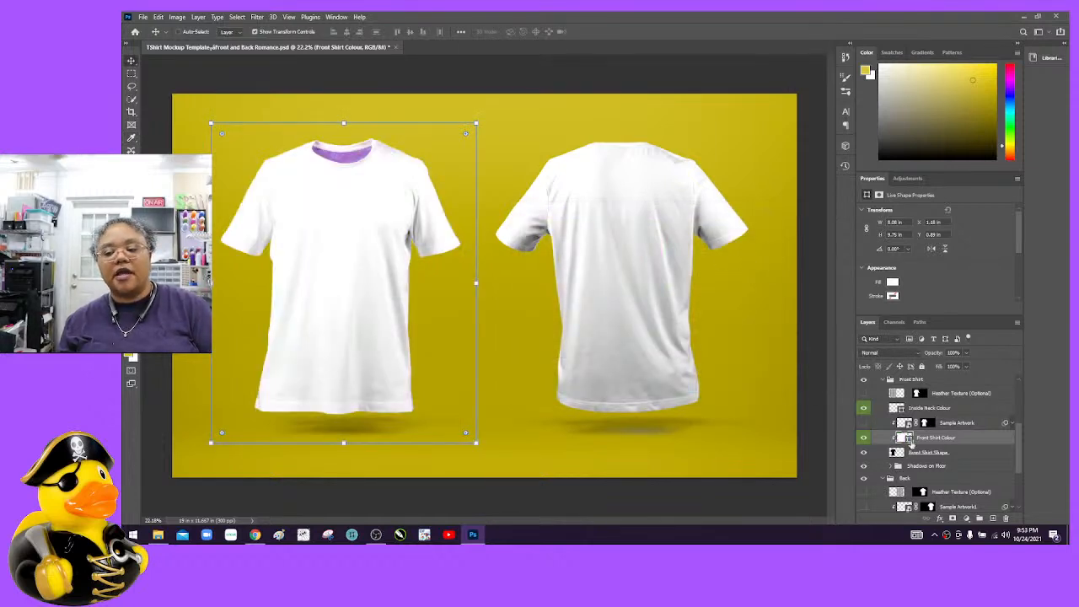
Step: Sample the neck purple, background yellow and dark grey as trial fills for the Front Shirt Colour layer, and apply 9f64c8
double_click(911, 442)
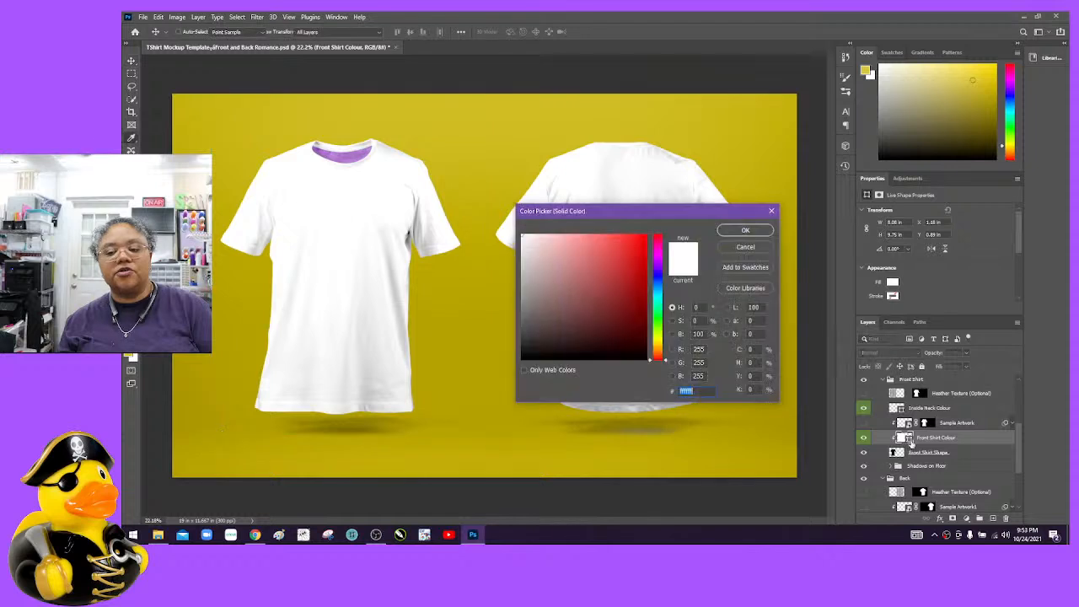
click(353, 150)
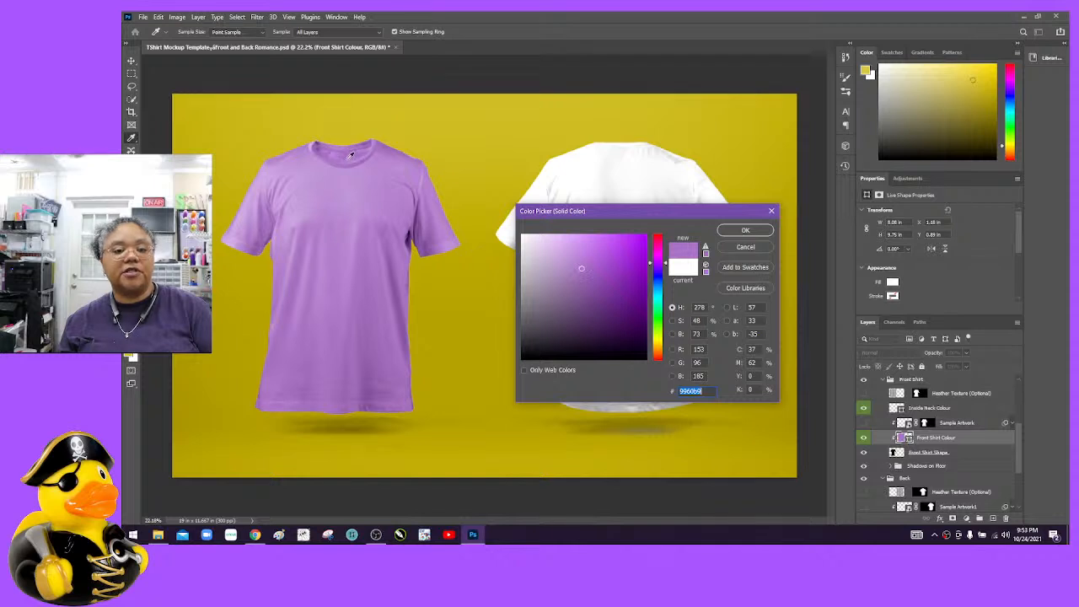
click(439, 117)
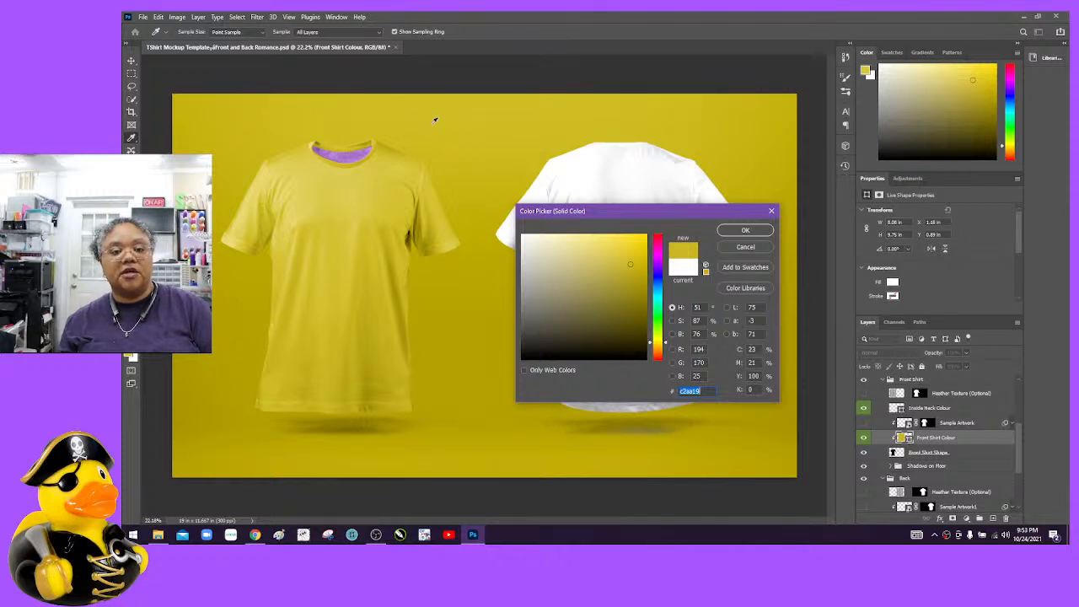
click(225, 69)
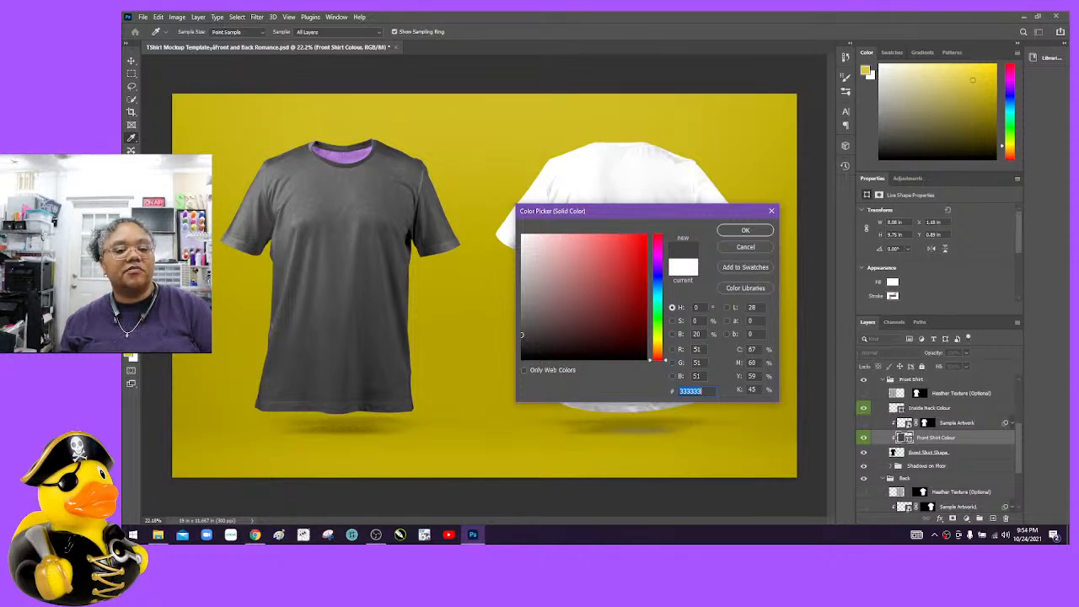
click(354, 151)
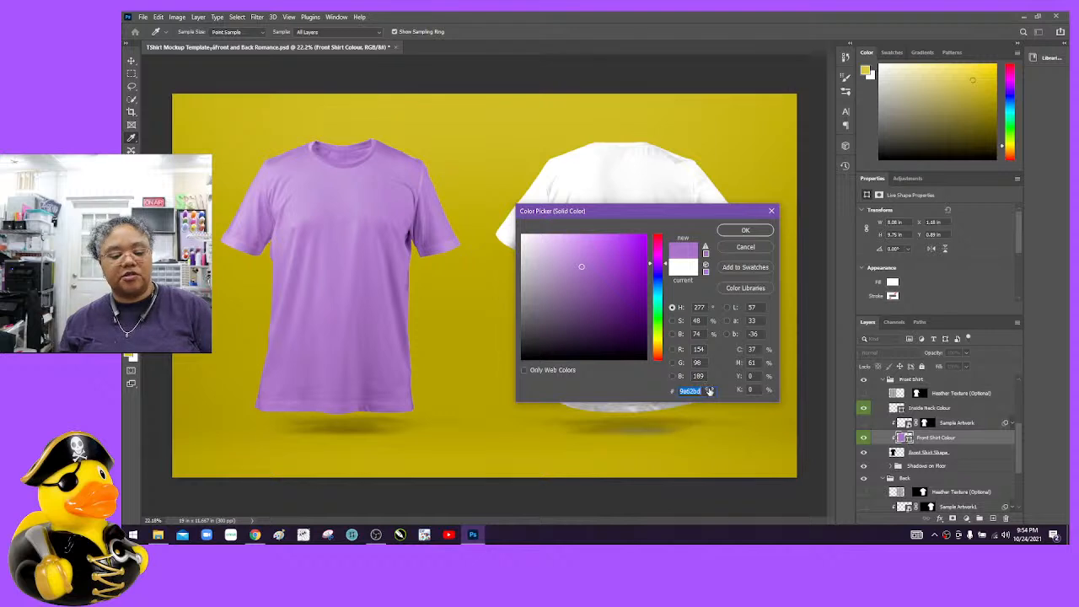
text(9f64c8)
click(745, 230)
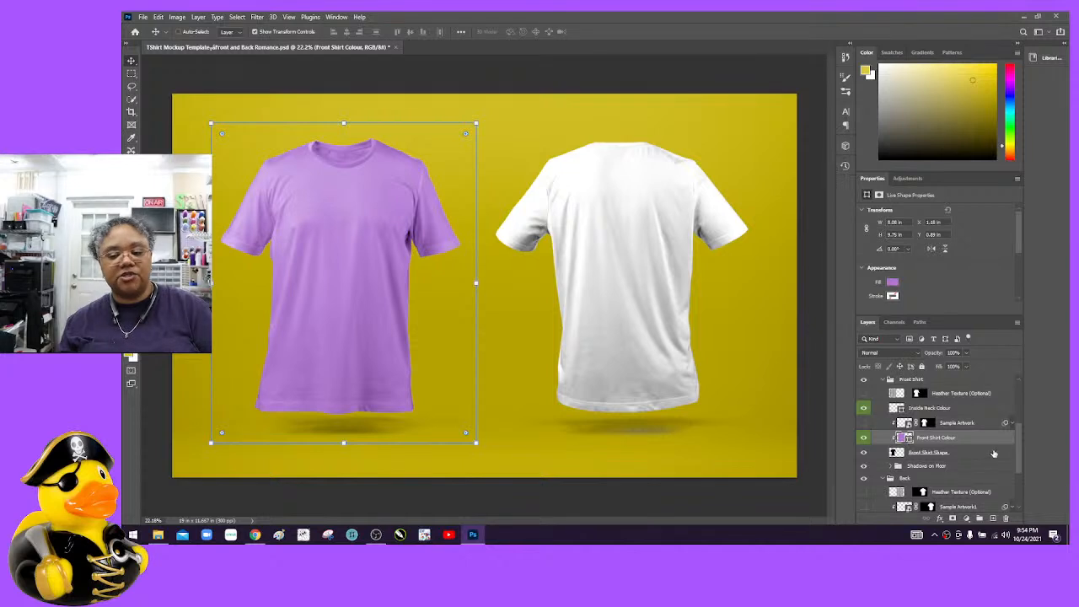
Step: Toggle the Front Shirt group's Shadows on Floor off and on to compare the shirt with and without its floor shadow
scroll(1019, 466, down, 1)
scroll(1018, 465, down, 1)
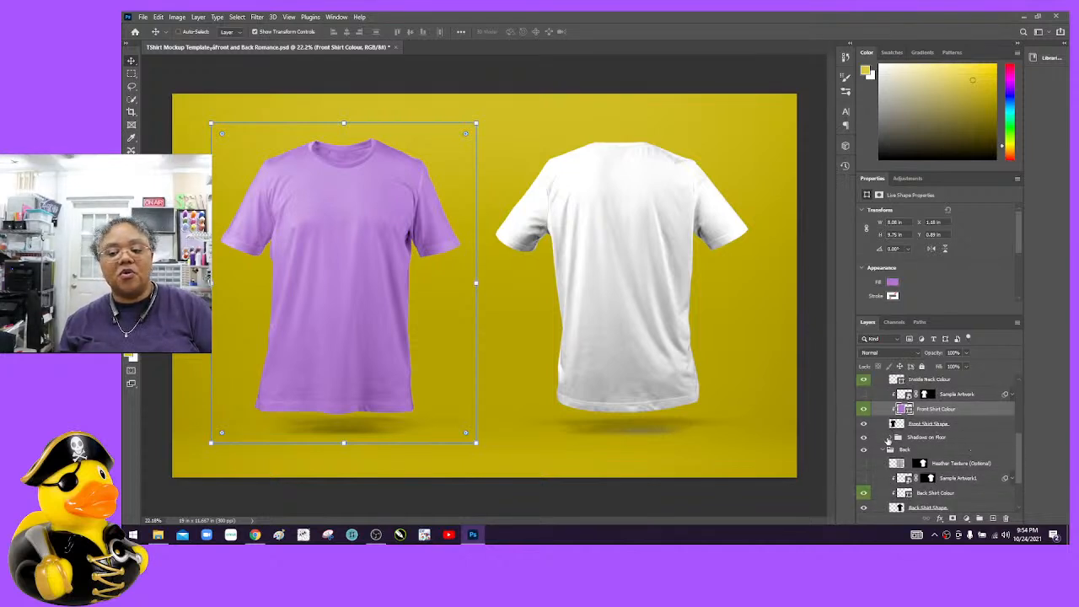
click(864, 438)
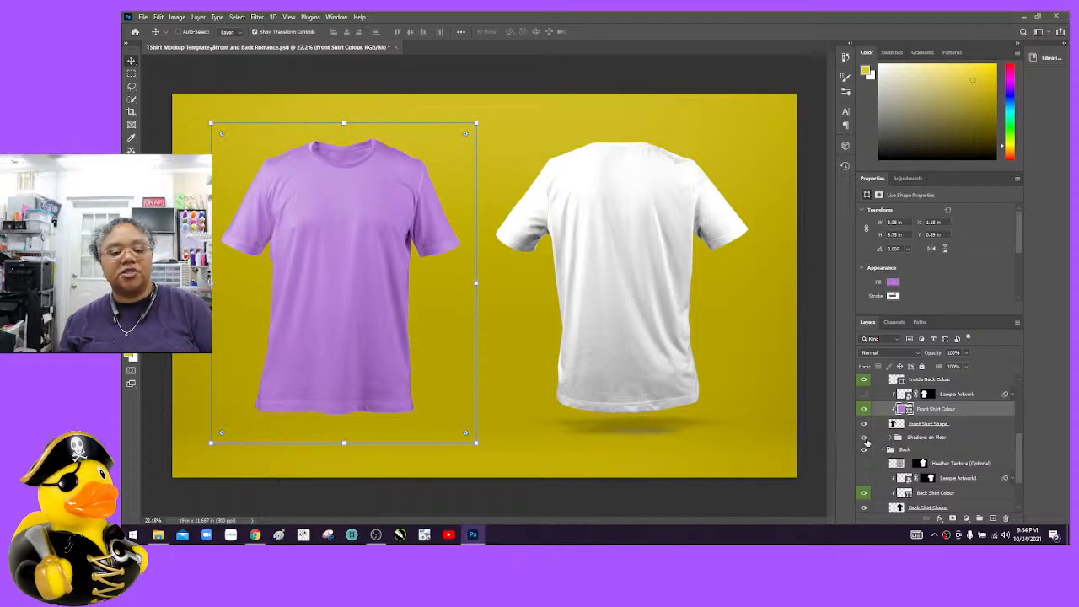
click(864, 437)
click(865, 440)
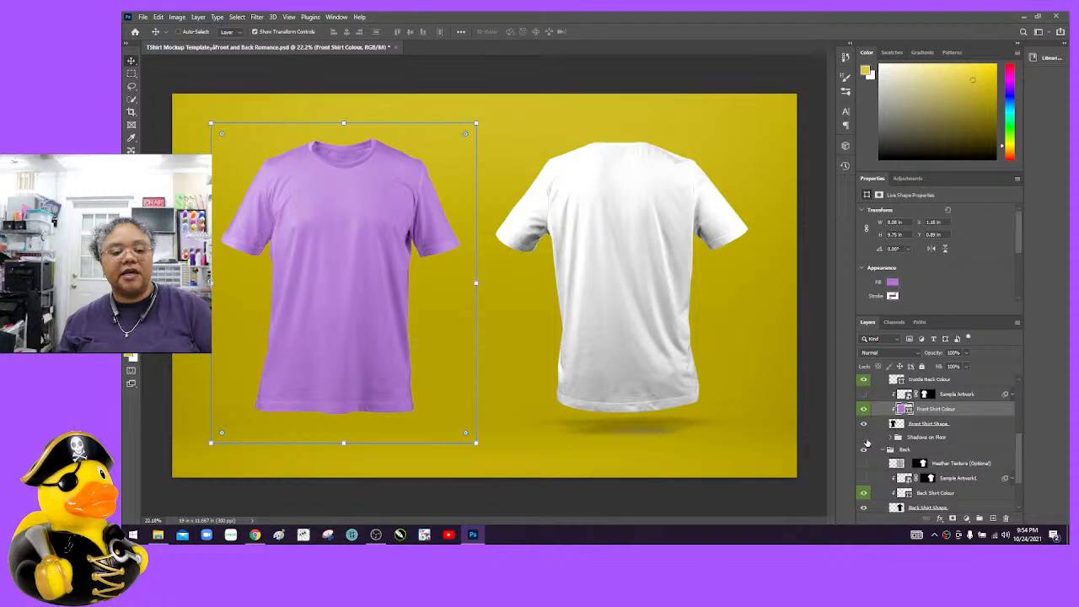
click(864, 438)
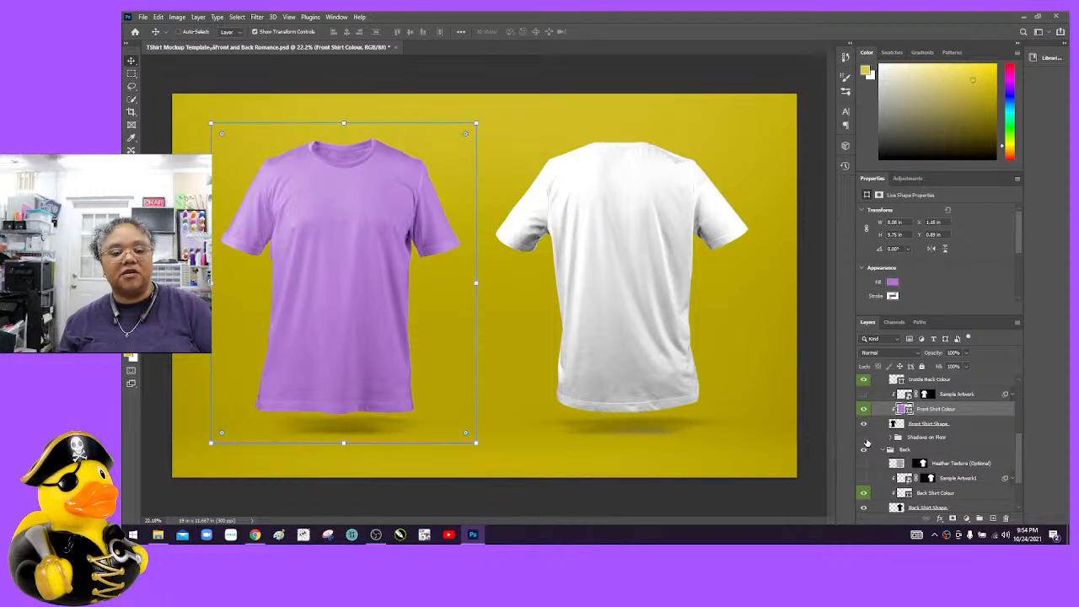
click(864, 439)
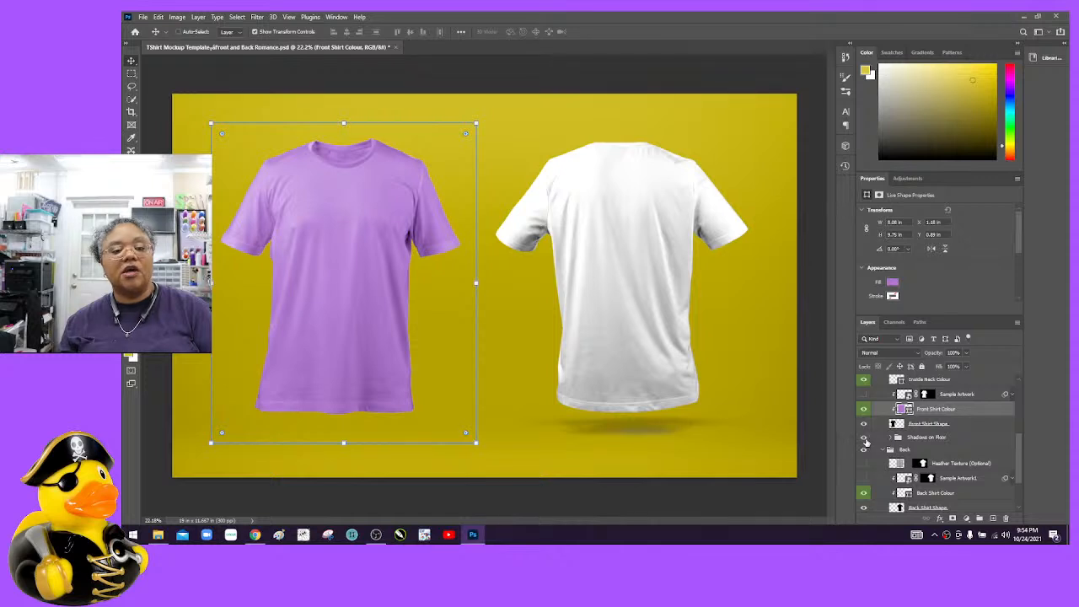
click(864, 438)
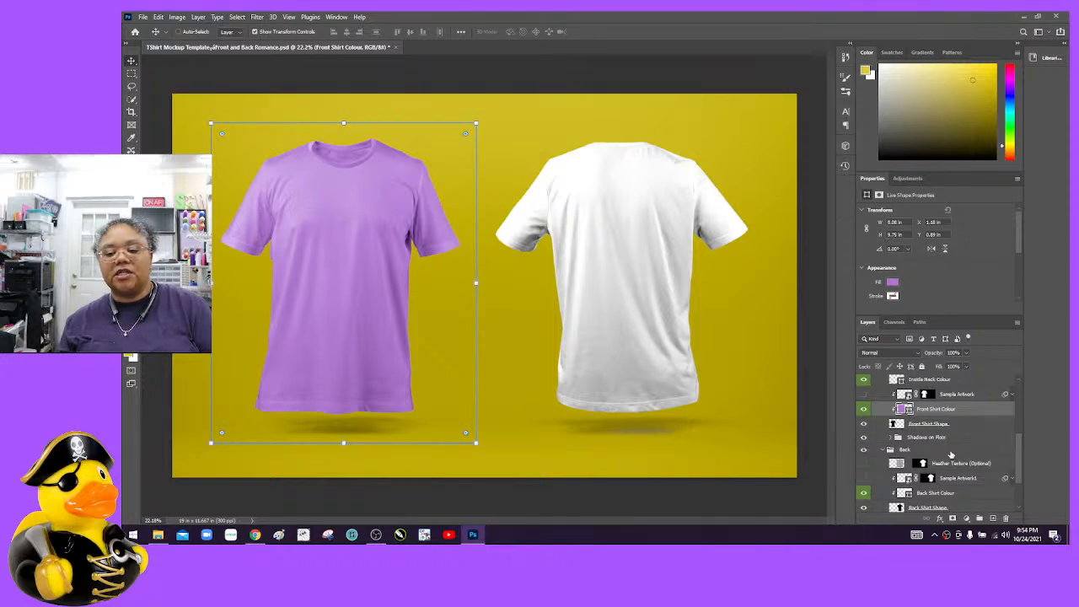
Step: Preview the optional Heather Texture layer on the front shirt by switching its visibility on and off, leaving it hidden
drag(1021, 460, 1020, 482)
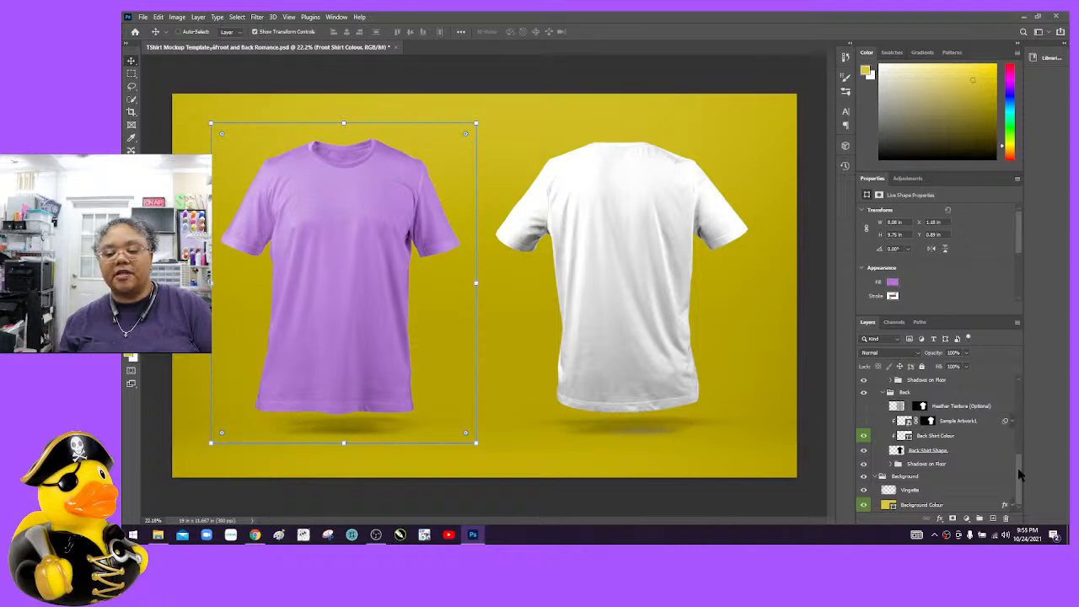
drag(1020, 470, 1018, 425)
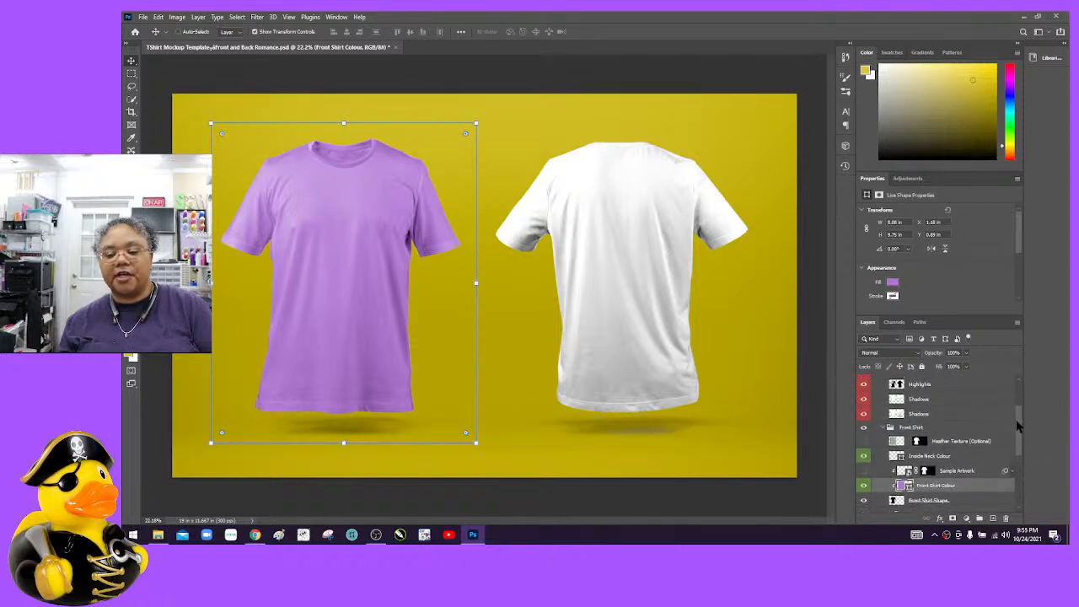
click(863, 441)
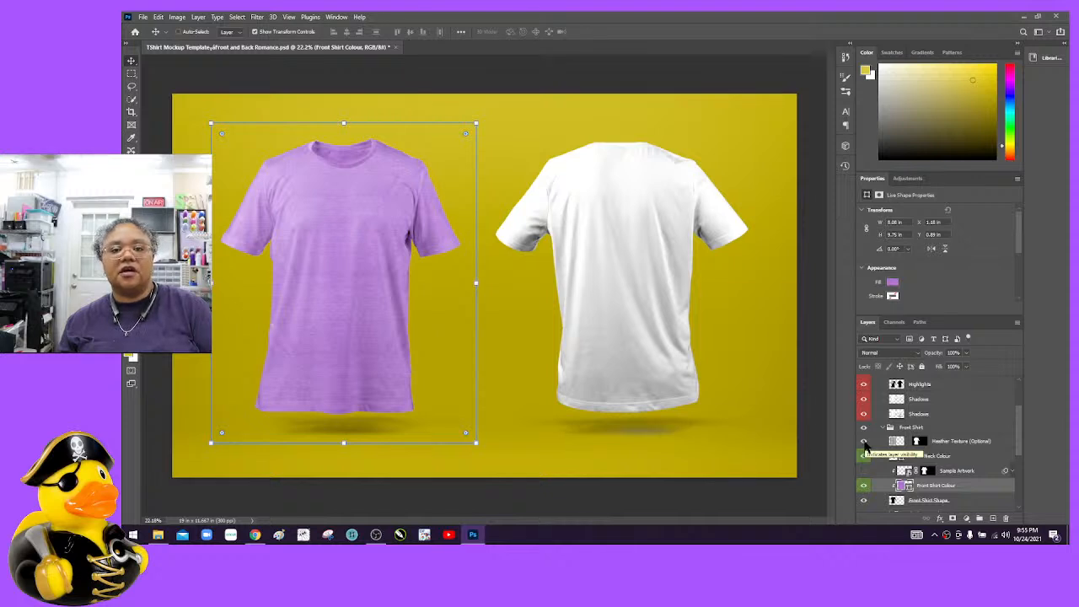
click(863, 441)
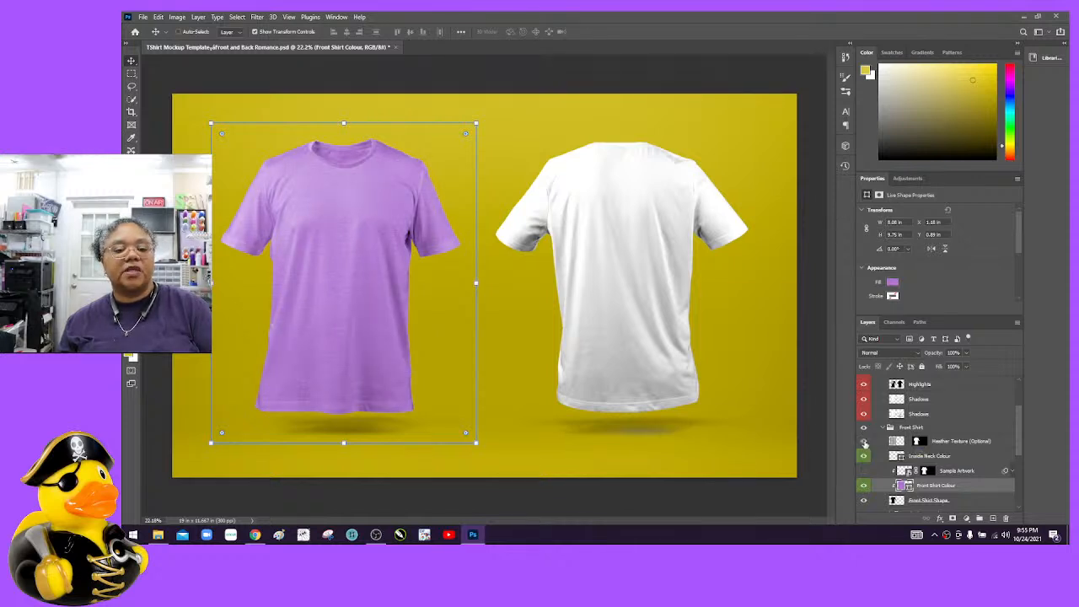
click(864, 441)
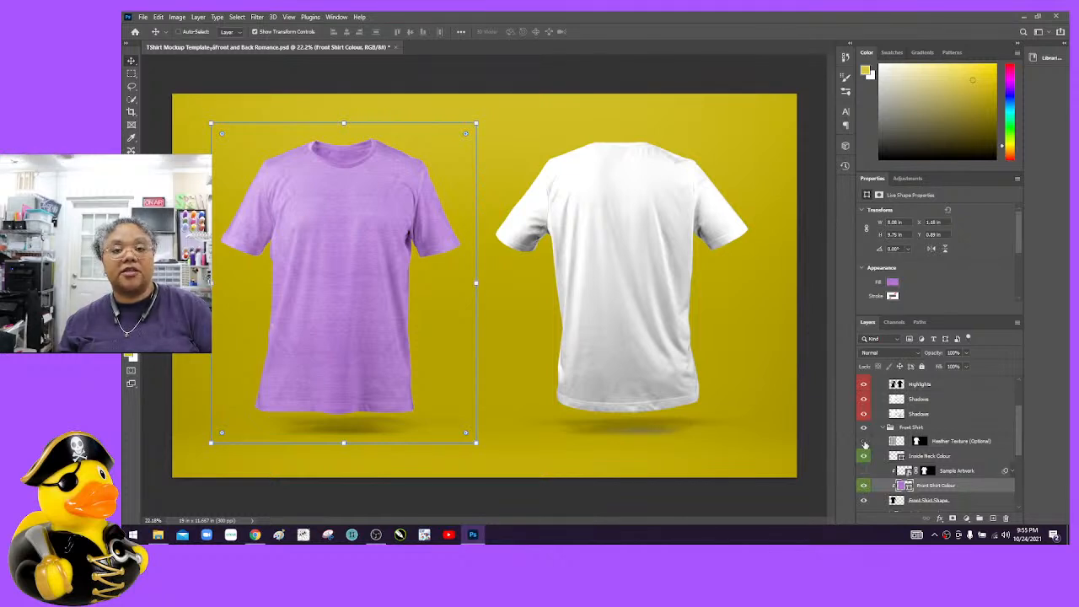
click(864, 442)
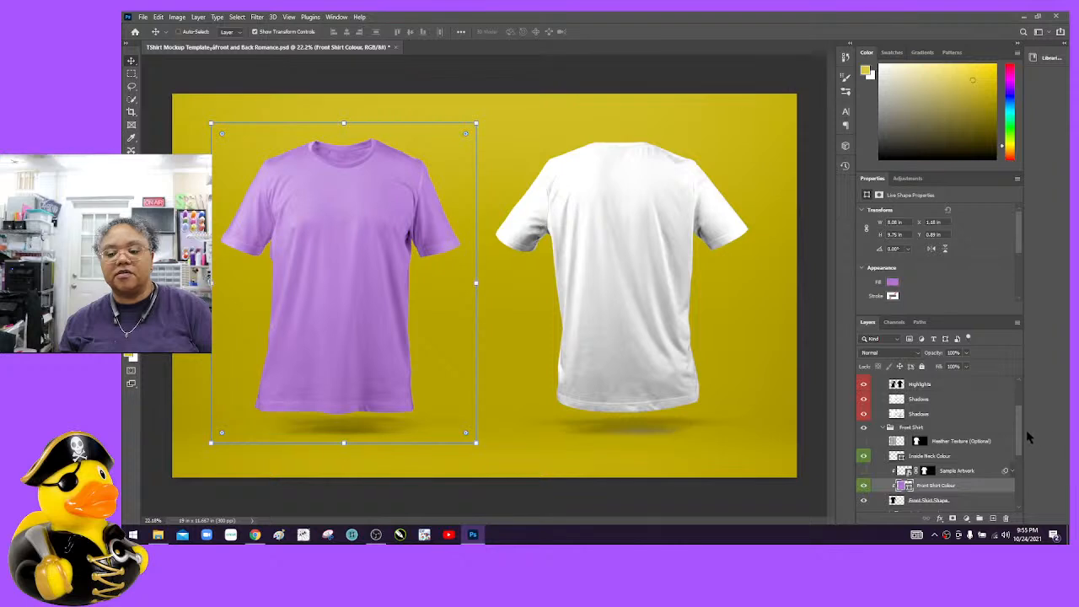
Step: Set the Back Shirt Colour layer's fill to the matching purple 9f64c8
drag(1020, 432, 1015, 487)
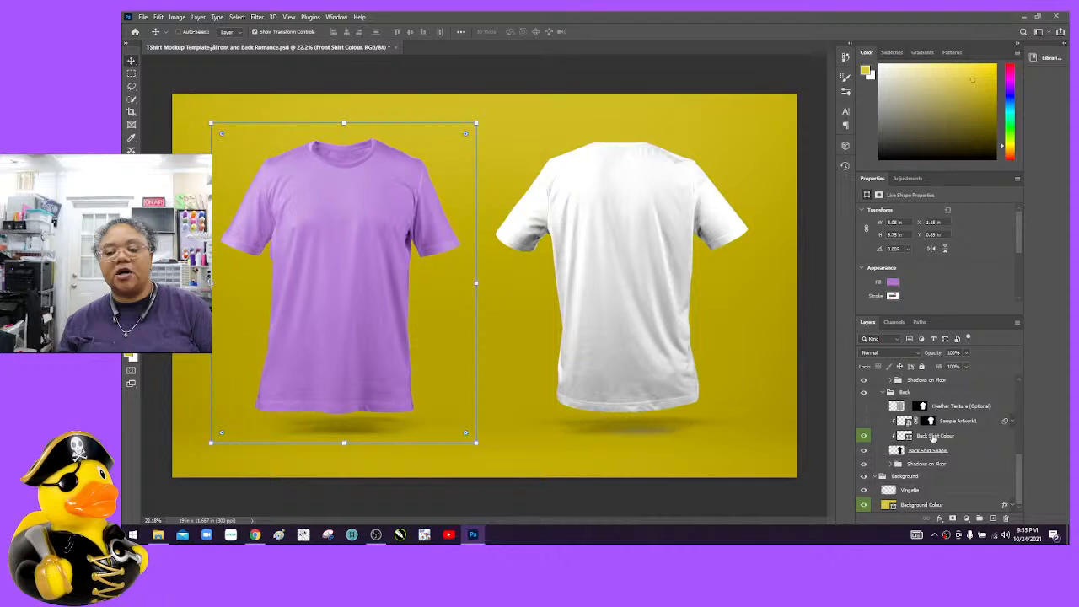
double_click(905, 436)
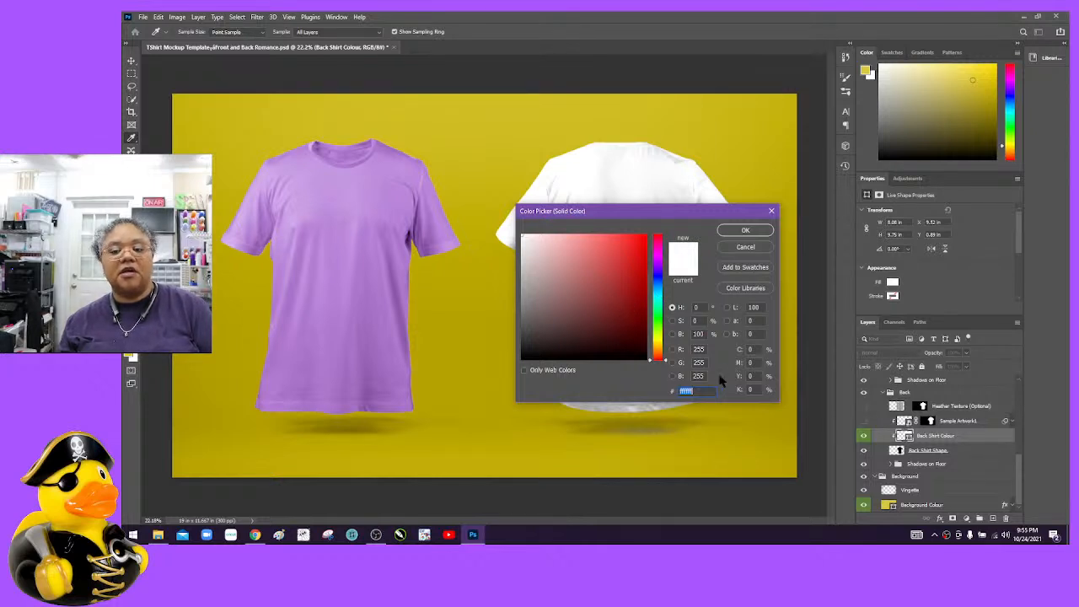
text(9f64c8)
click(700, 392)
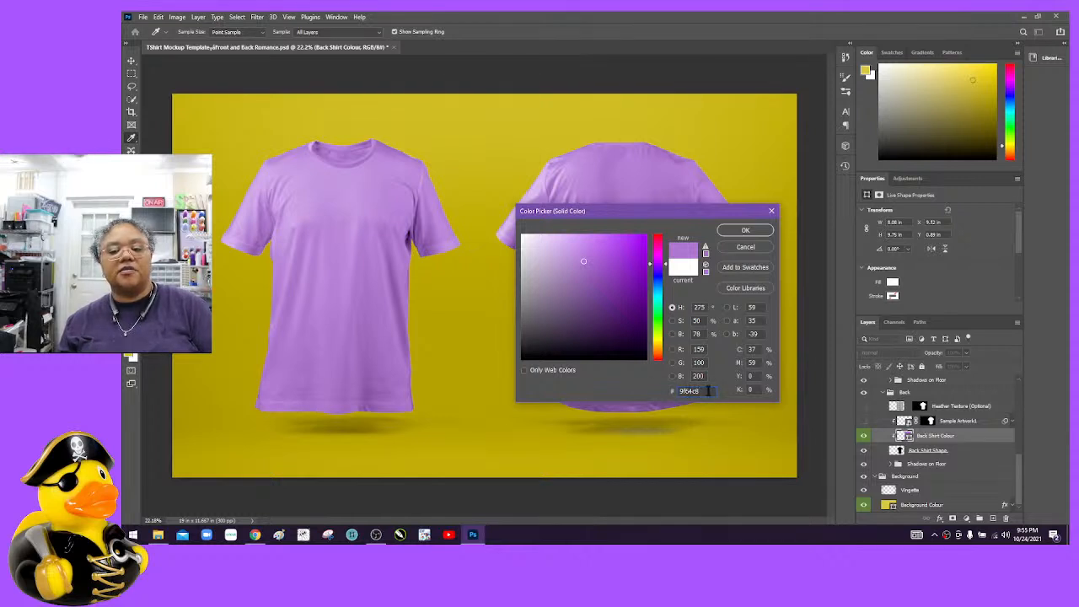
click(731, 231)
key(v)
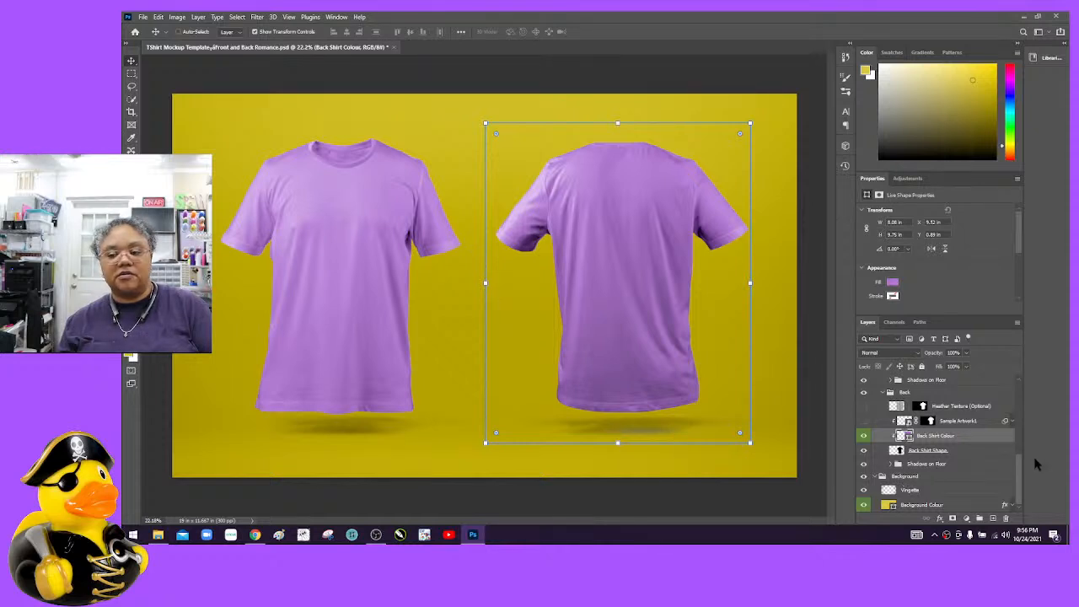
Step: Toggle the Vingette layer in the Background group off and on to compare the backdrop, leaving it visible
click(862, 490)
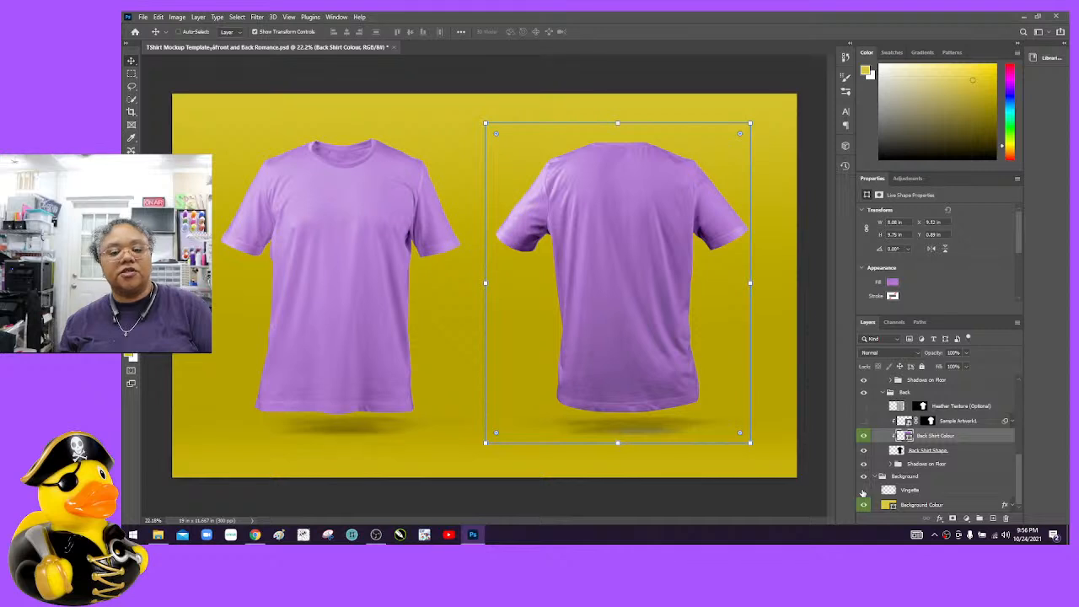
click(862, 491)
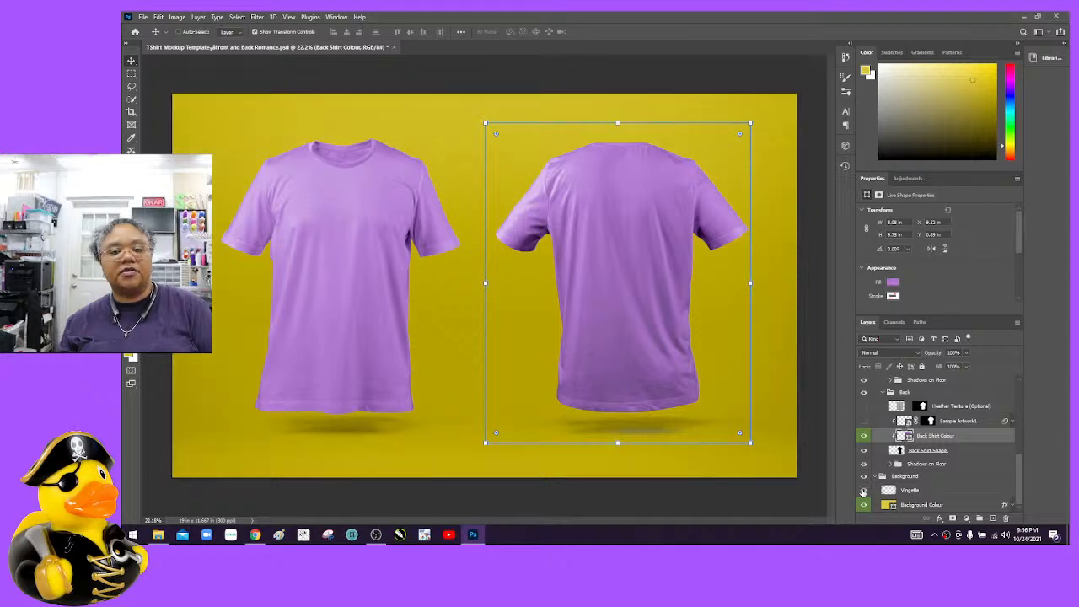
click(863, 491)
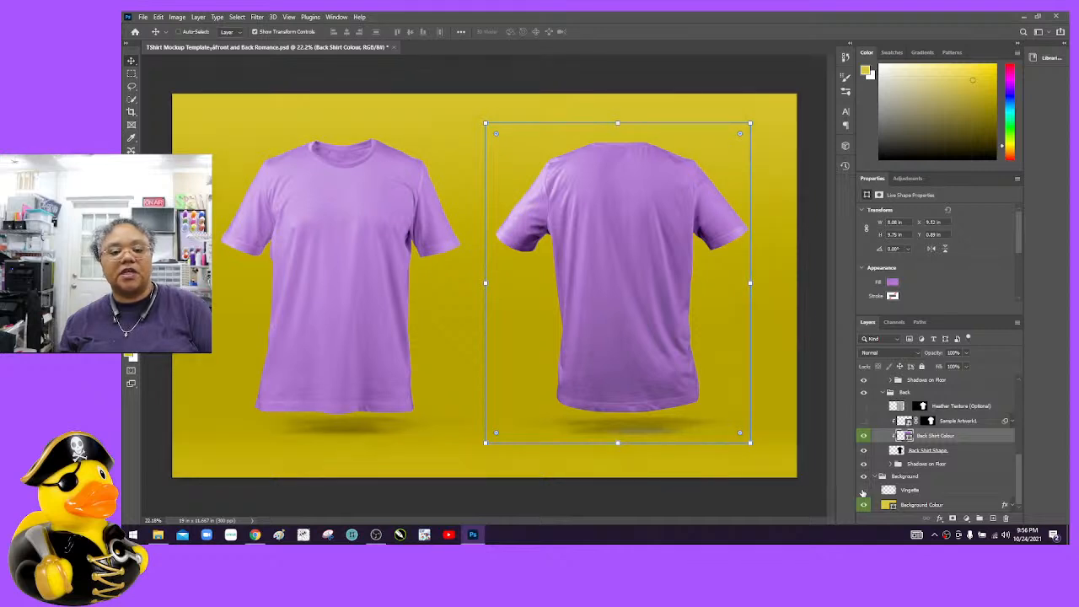
click(862, 490)
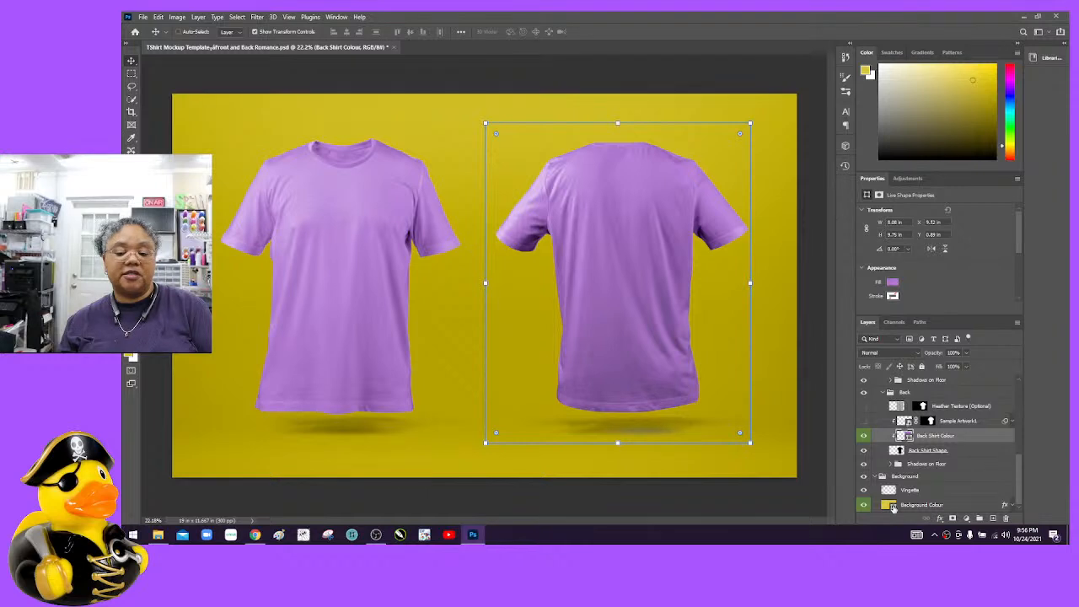
Step: Open the Background Colour layer's fill for editing and try the pale green a2be99
double_click(893, 505)
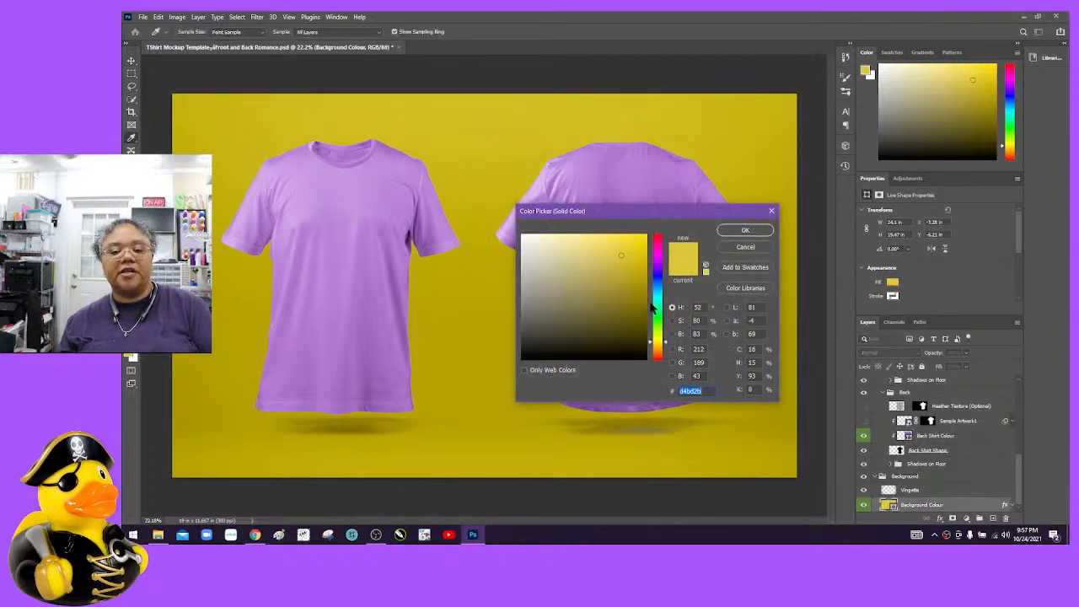
drag(583, 333, 507, 371)
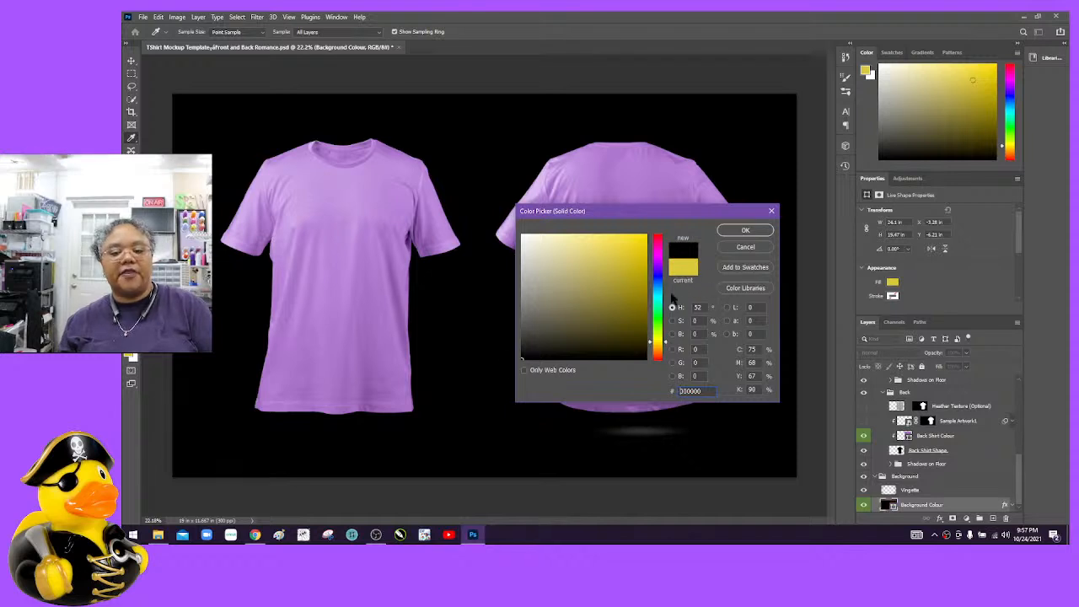
click(661, 324)
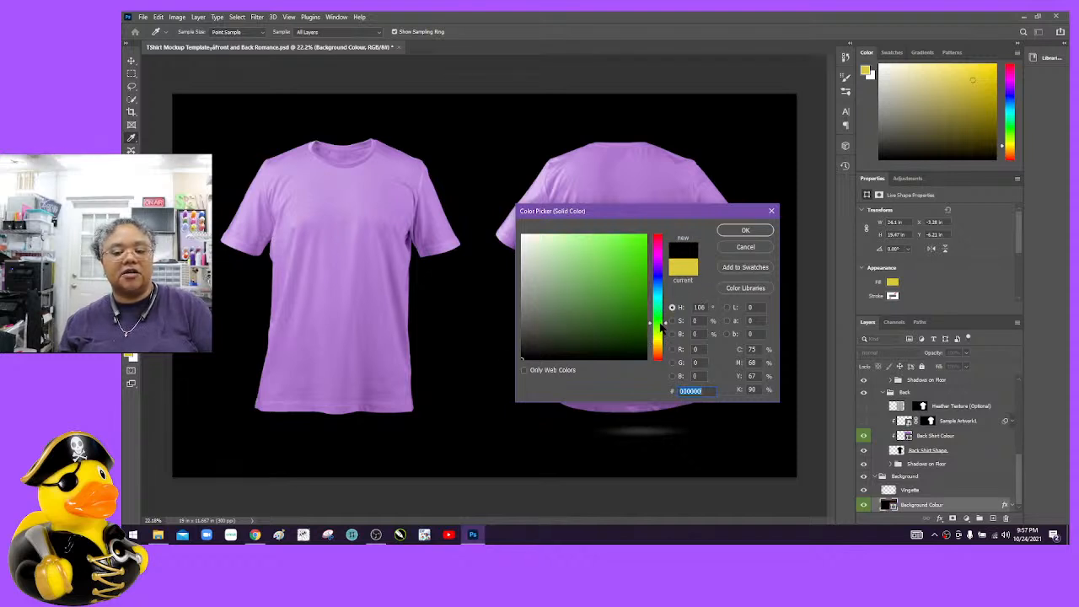
drag(584, 303, 545, 266)
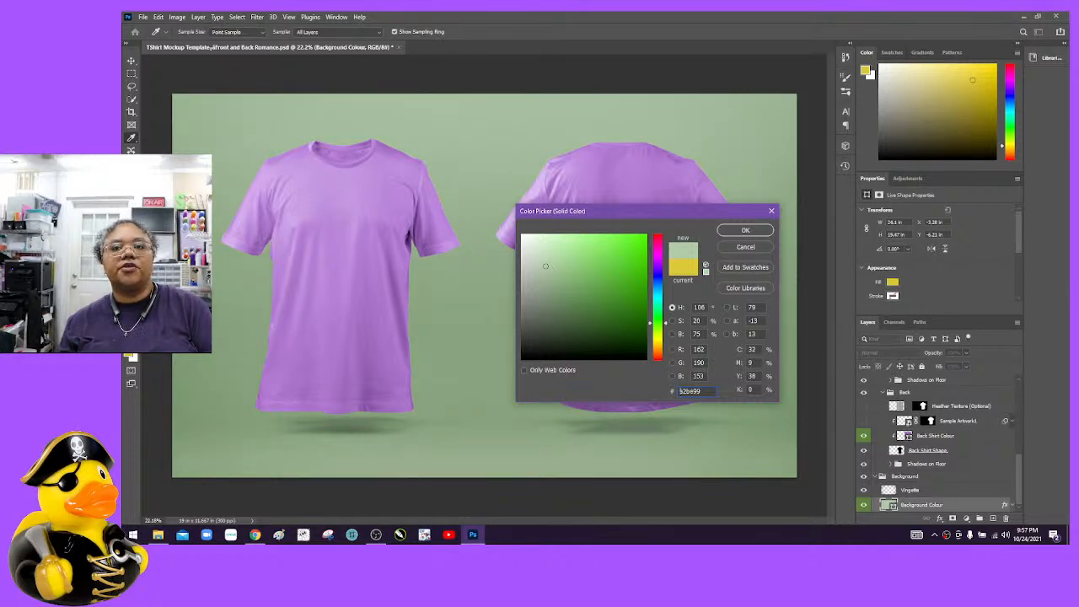
Step: Try the ochre orange bd8420 as the Background Colour fill
key(alt+Tab)
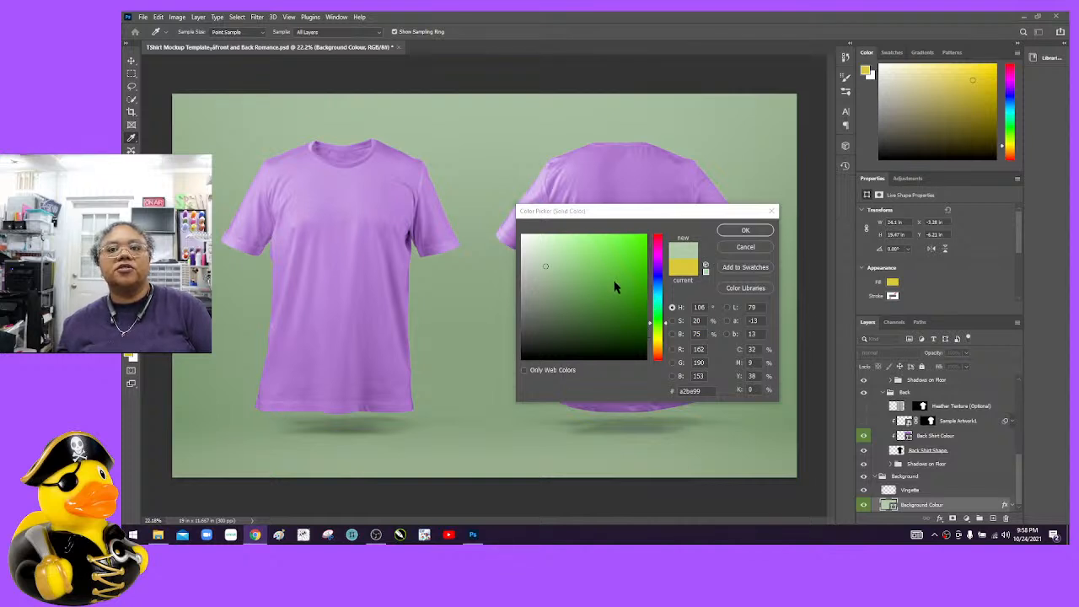
click(662, 350)
click(658, 347)
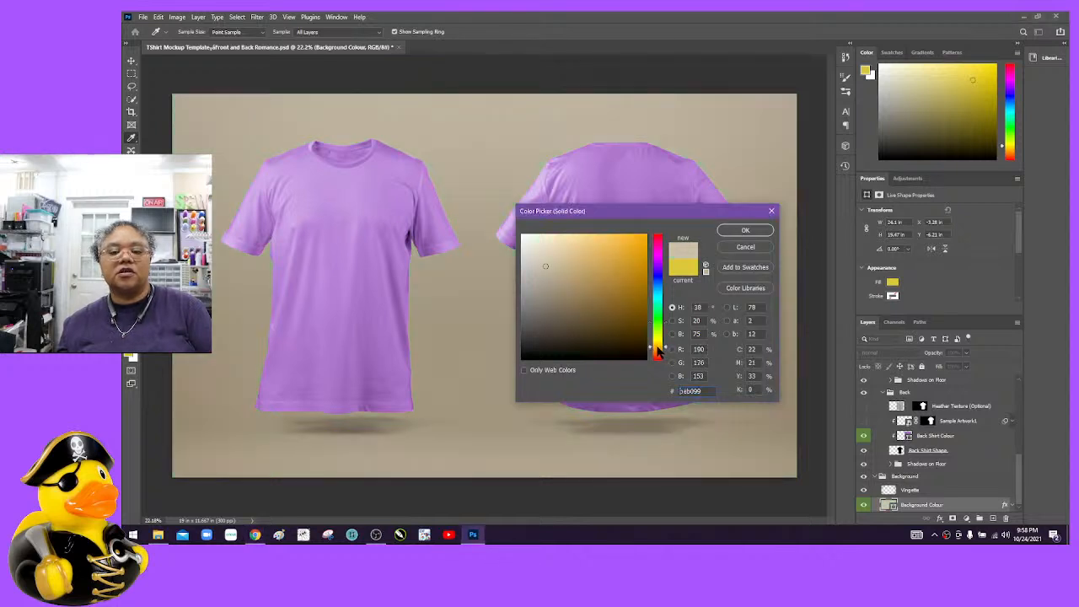
click(637, 294)
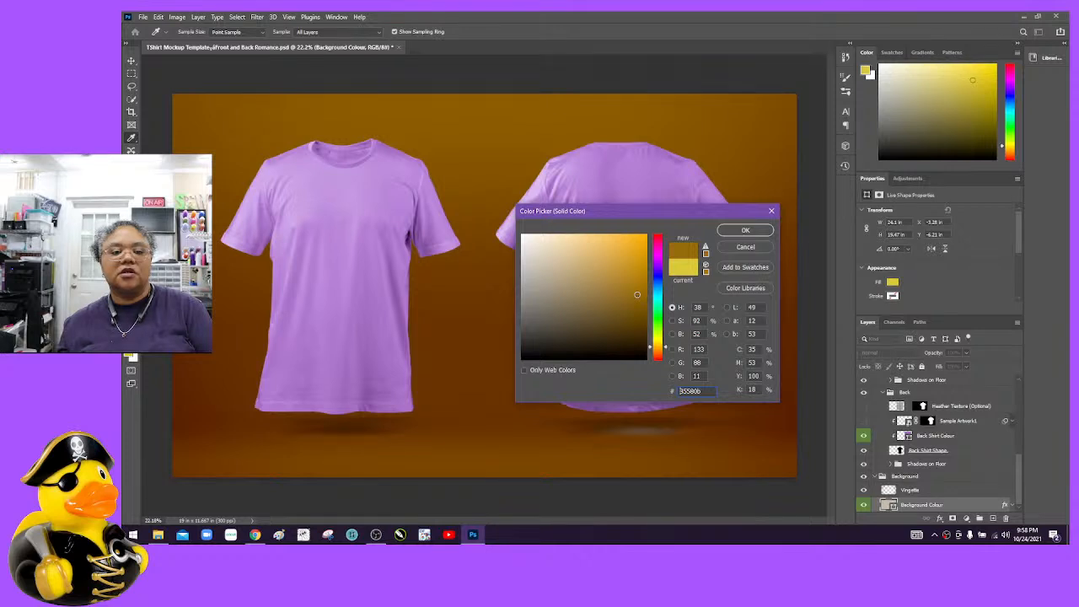
drag(637, 295, 625, 266)
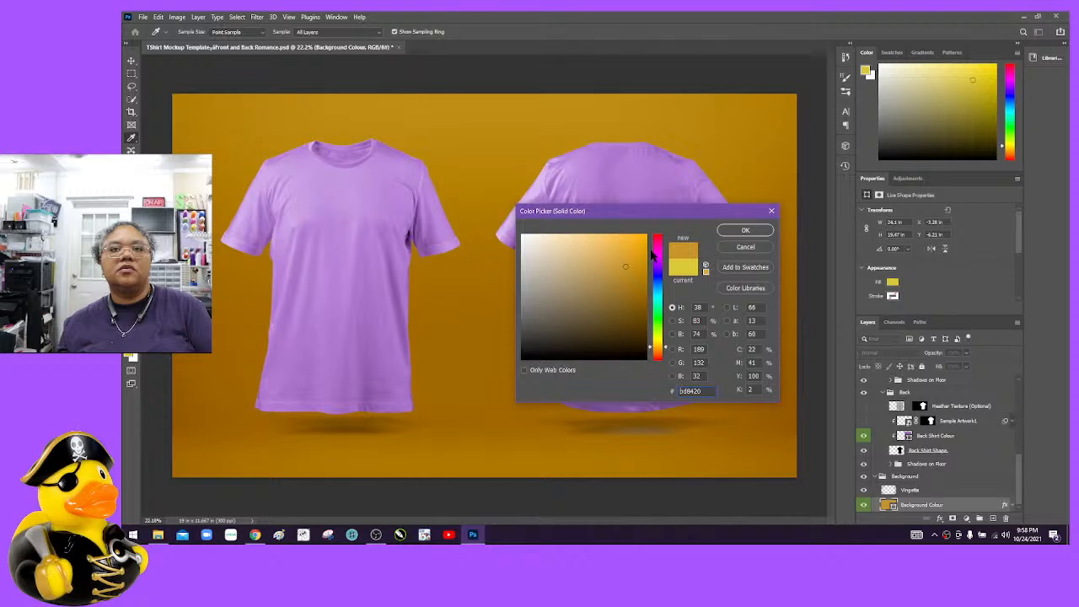
Step: Try the muted teal 4a8b91 and the light pink e99ee5 as backdrop colours behind the shirts
drag(652, 256, 663, 297)
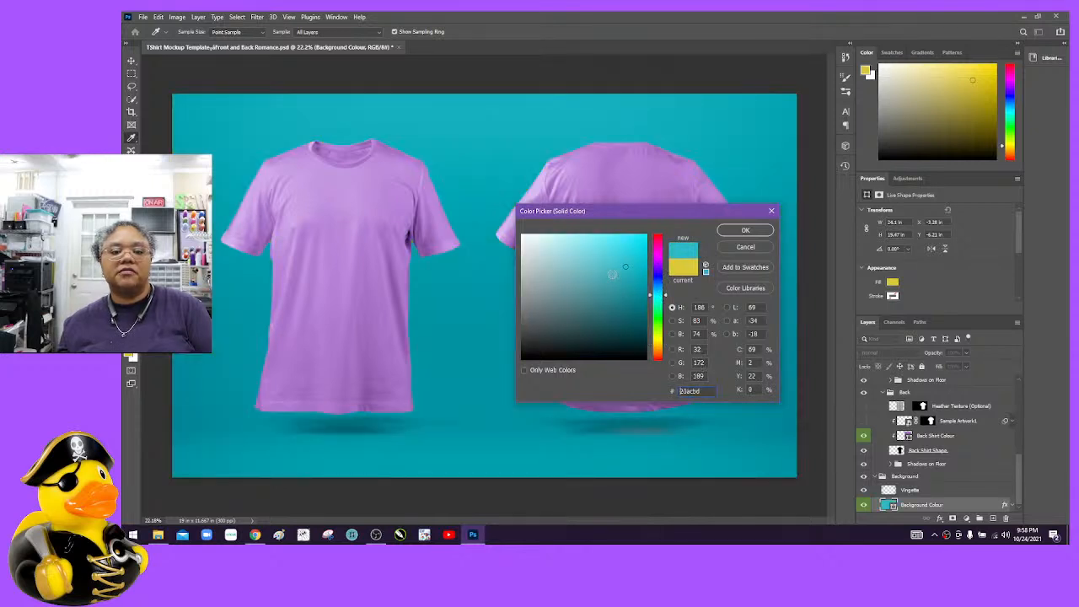
click(582, 263)
mouse_move(582, 263)
mouse_down()
mouse_move(567, 287)
mouse_move(582, 289)
mouse_up()
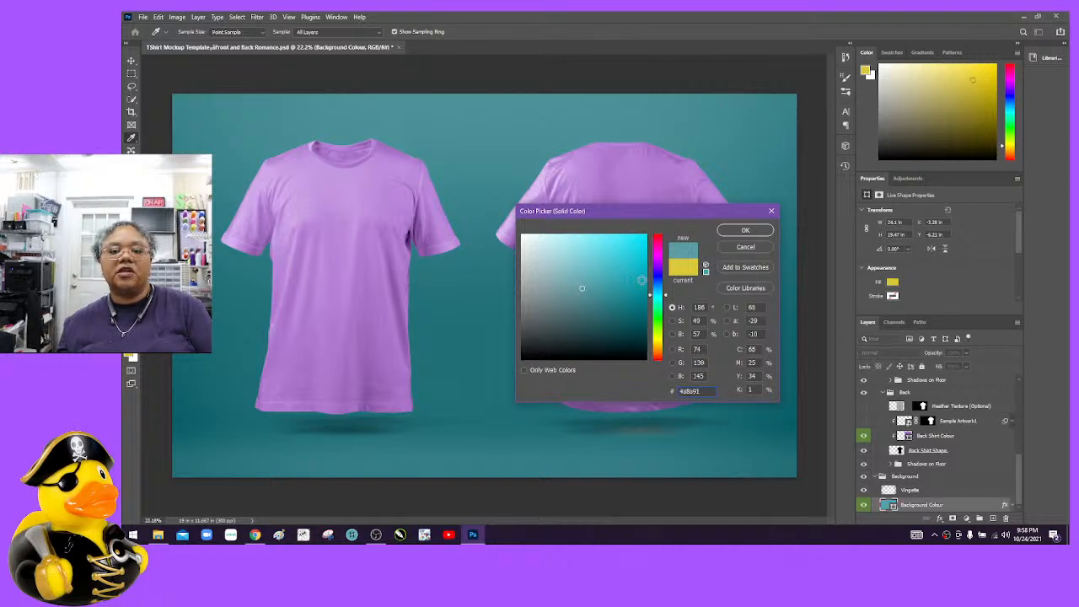
click(661, 254)
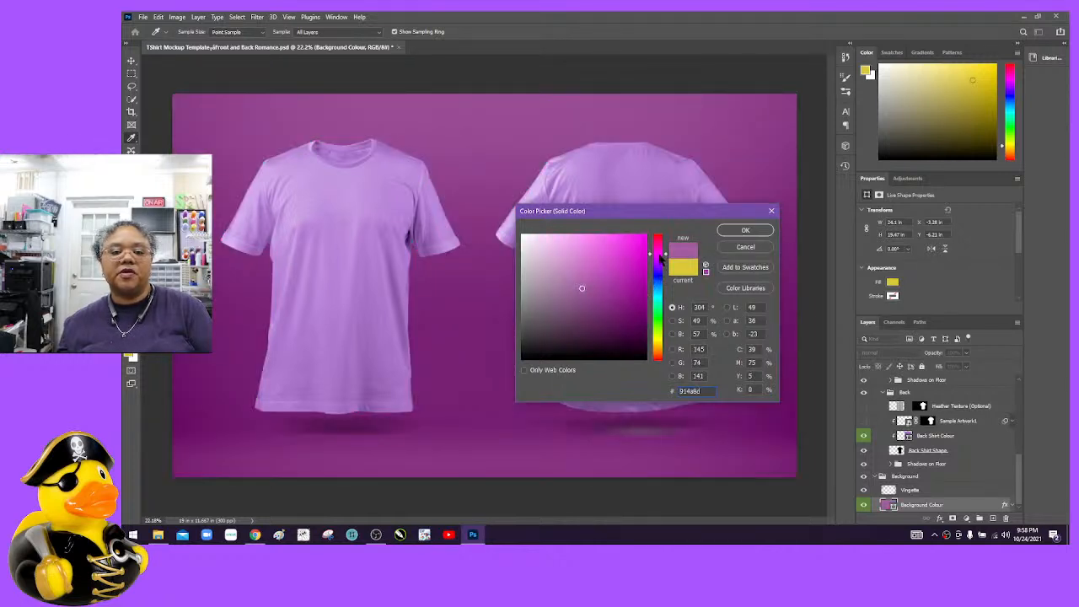
mouse_move(607, 256)
mouse_down()
mouse_move(570, 259)
mouse_move(629, 251)
mouse_move(561, 245)
mouse_up()
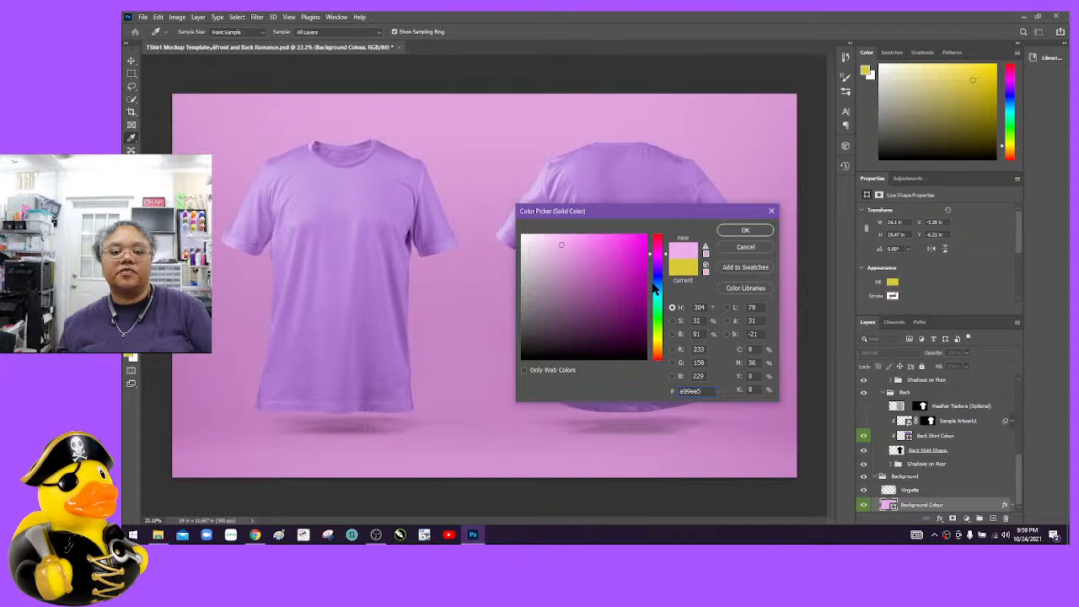
Step: Try the golden brown a2894c as the backdrop colour behind the shirts
click(658, 338)
drag(659, 339, 659, 346)
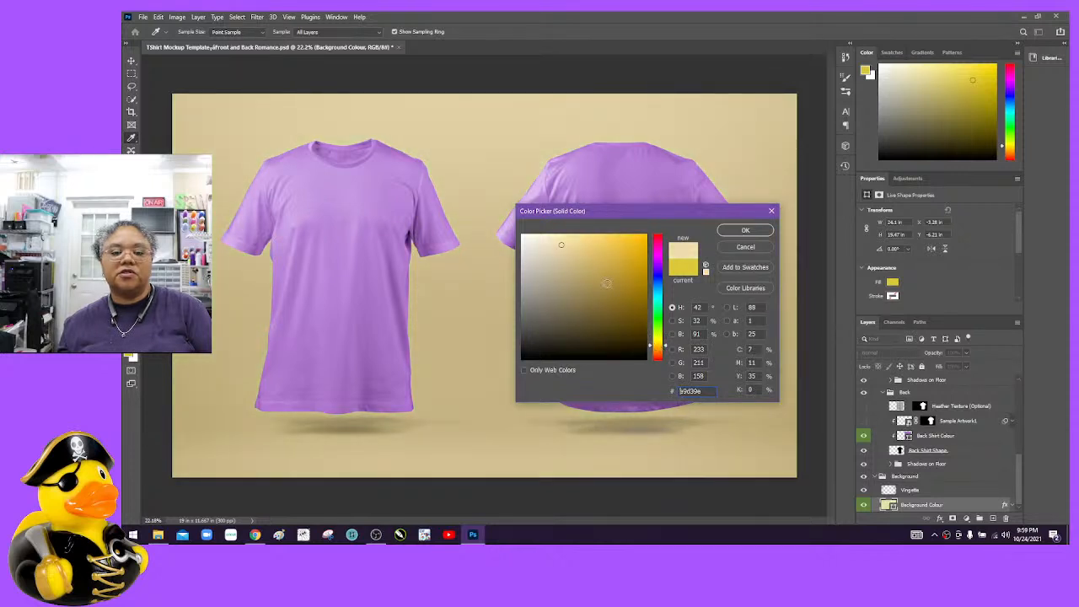
mouse_move(606, 284)
mouse_down()
mouse_move(597, 251)
mouse_move(629, 252)
mouse_move(604, 290)
mouse_move(586, 278)
mouse_move(622, 282)
mouse_move(588, 281)
mouse_up()
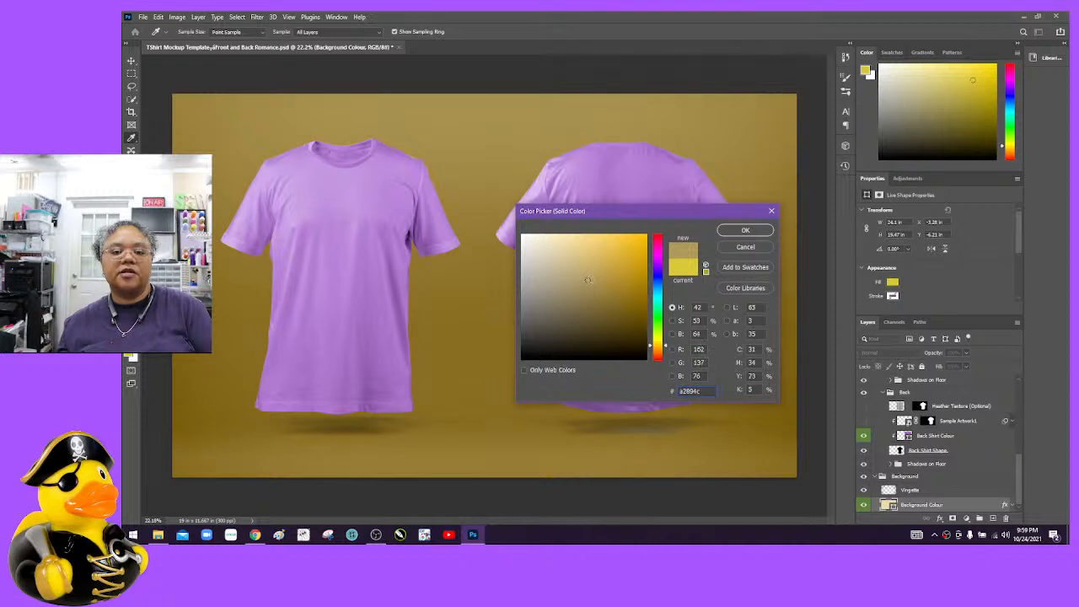
Step: Try the purple 7c54a4 for the backdrop, and set the Background Colour fill to the muted gold a49654
click(660, 264)
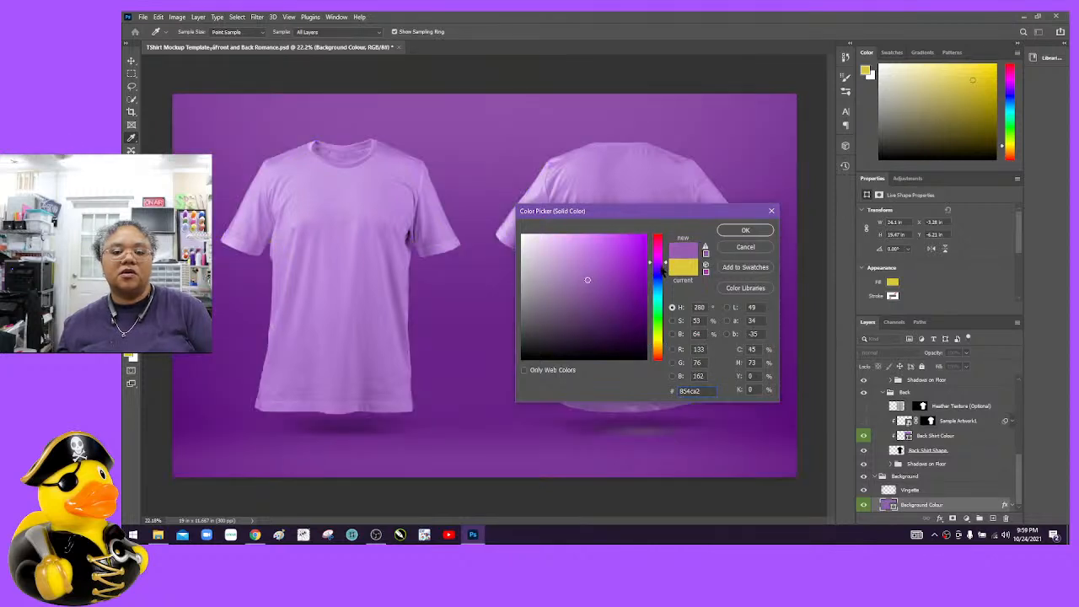
drag(661, 269, 661, 271)
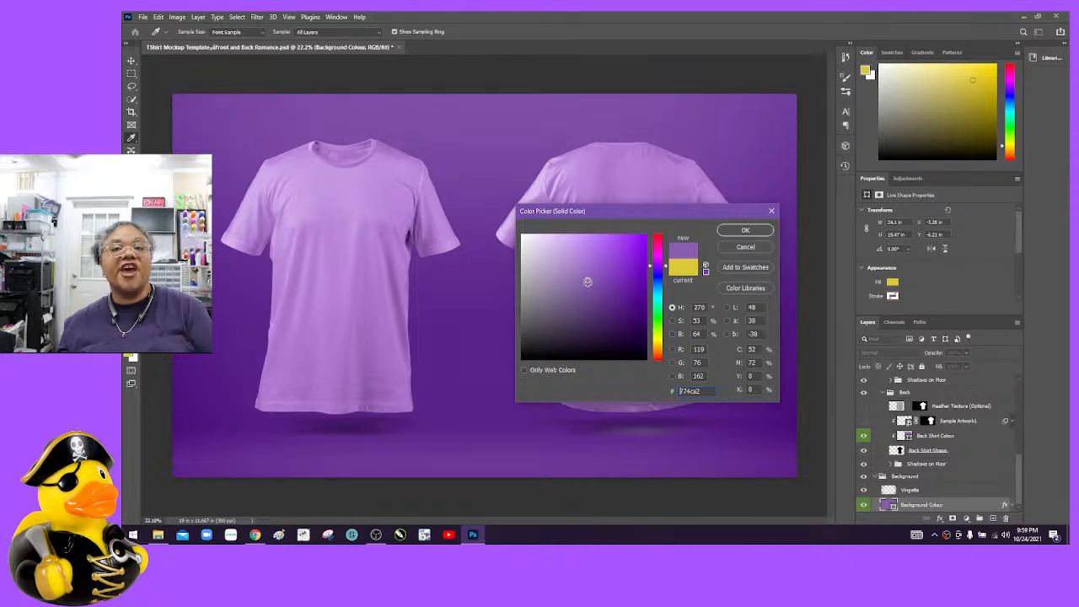
mouse_move(588, 282)
mouse_down()
mouse_move(609, 280)
mouse_move(581, 279)
mouse_up()
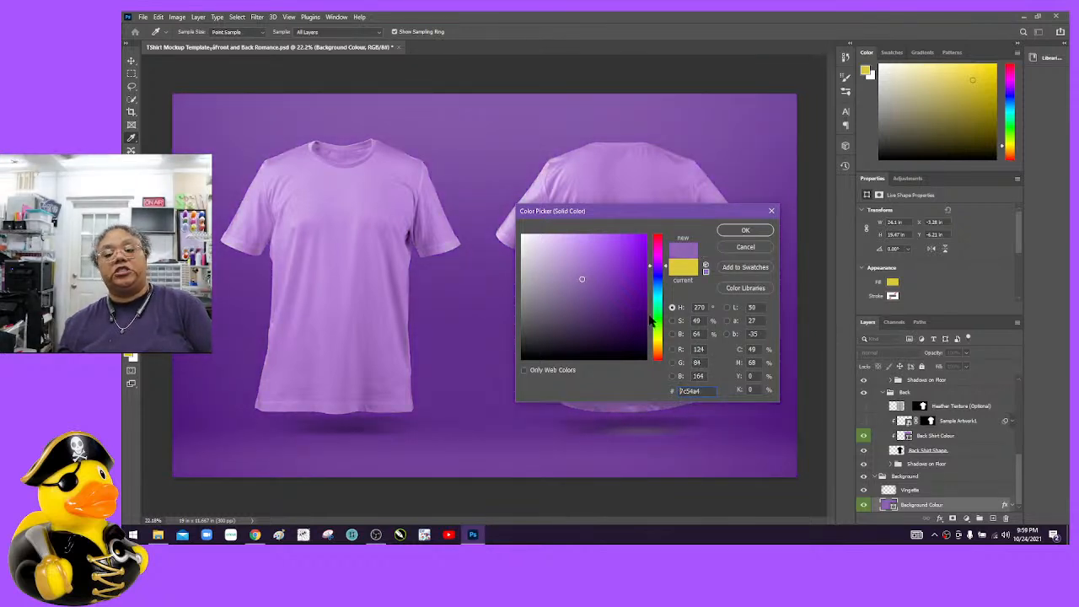
click(659, 345)
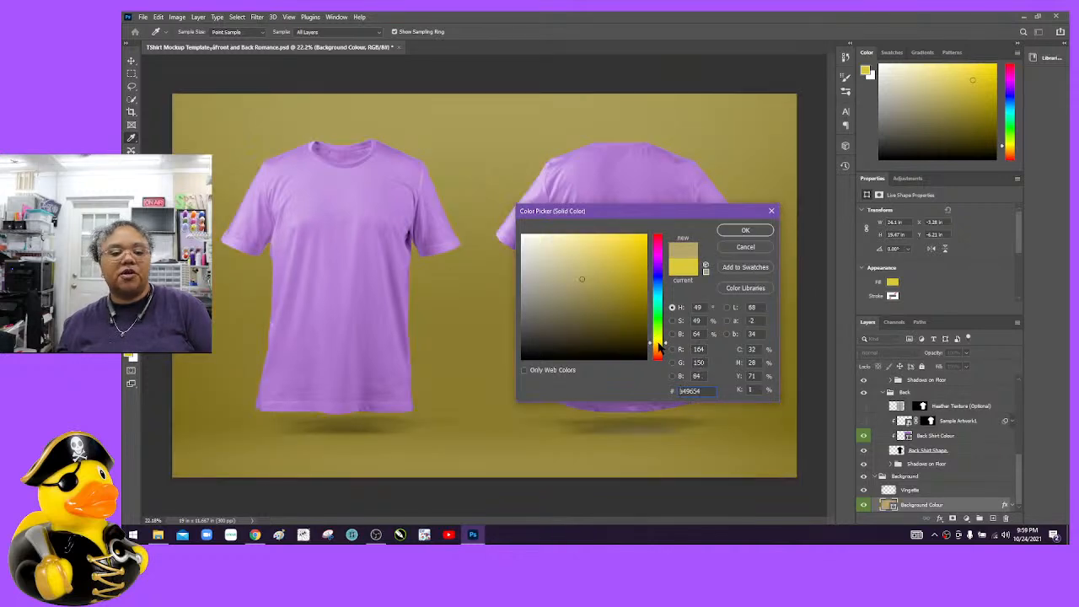
click(738, 233)
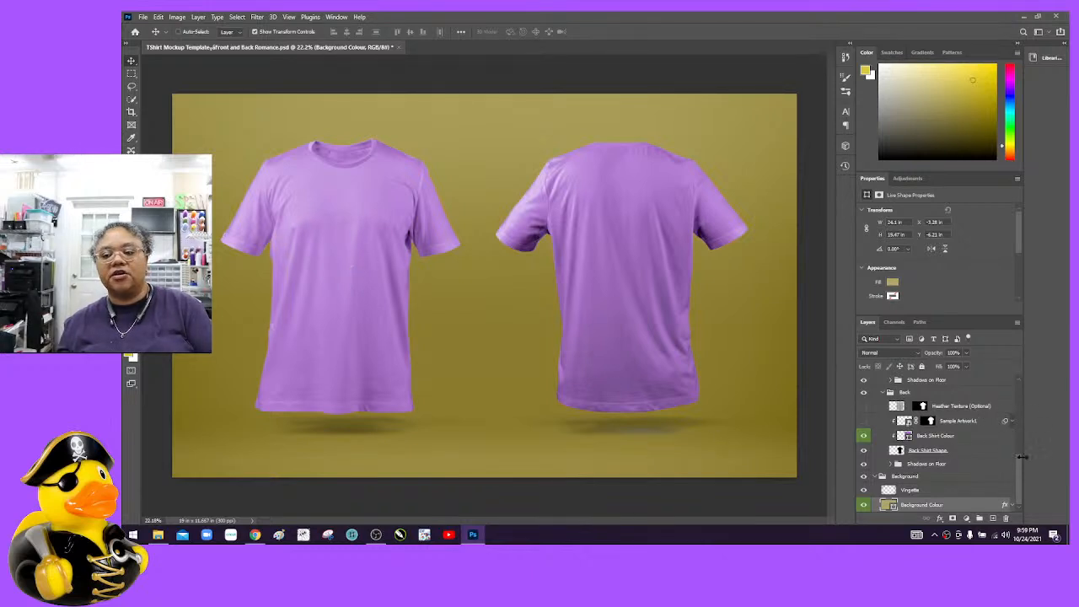
Step: Place the pirate duck image dangducks.png from Downloads as an embedded object between the two shirts
drag(1022, 474, 1023, 385)
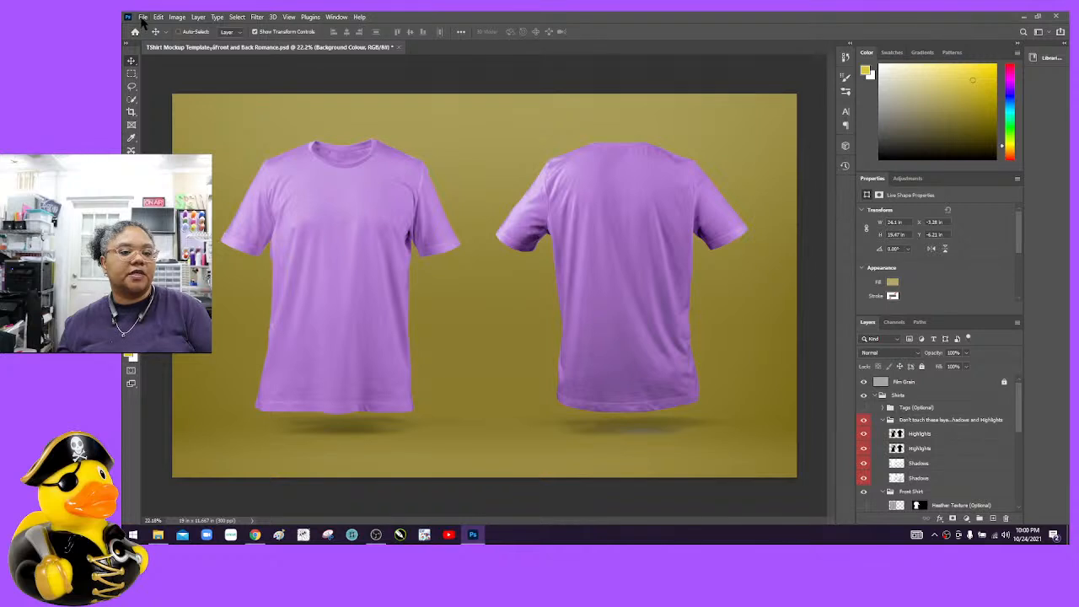
click(143, 18)
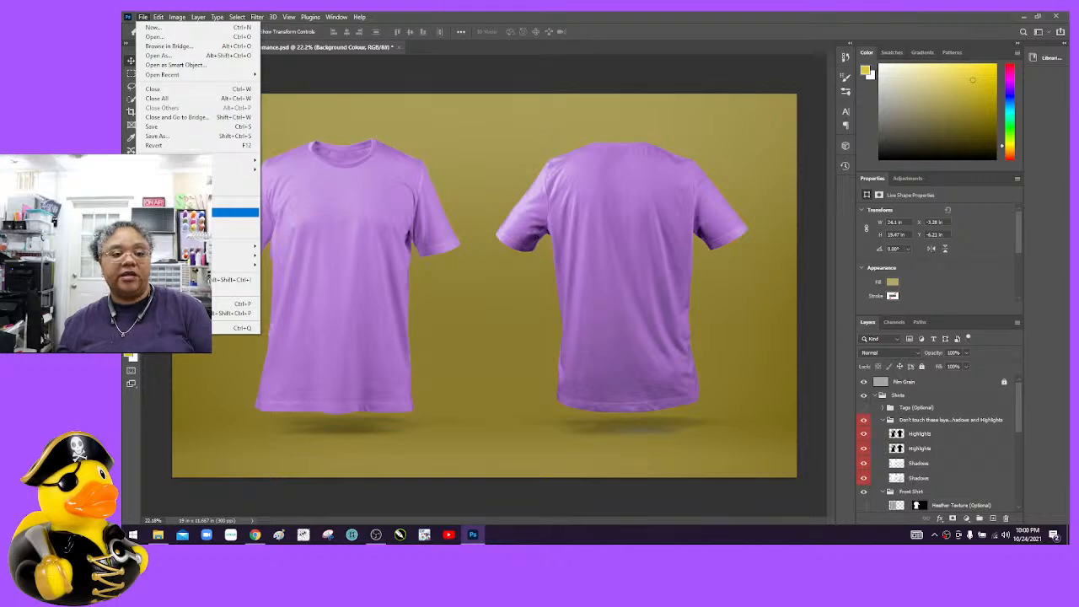
click(236, 212)
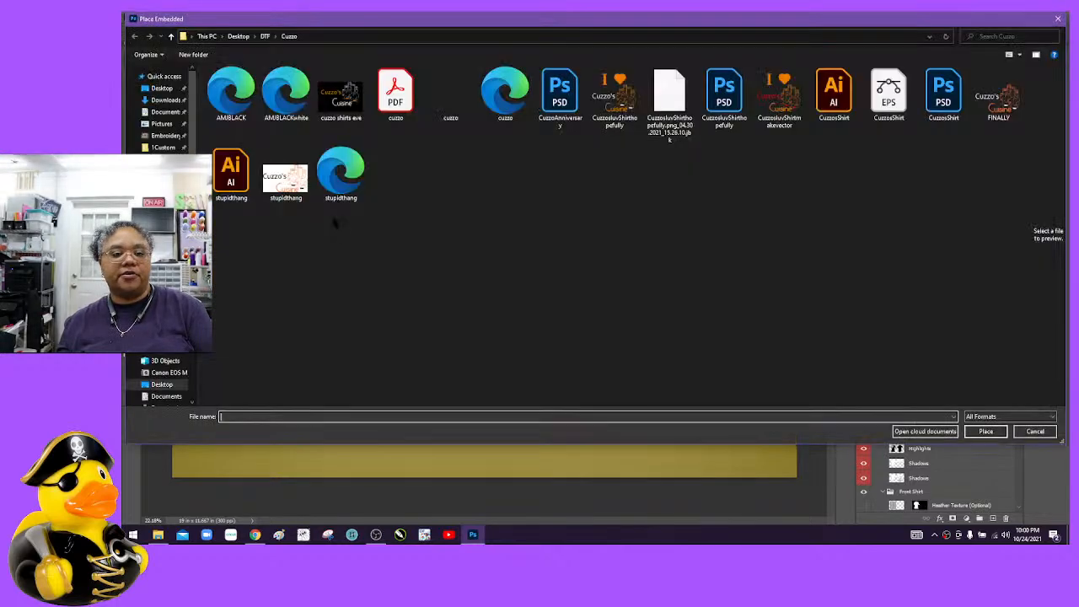
click(165, 99)
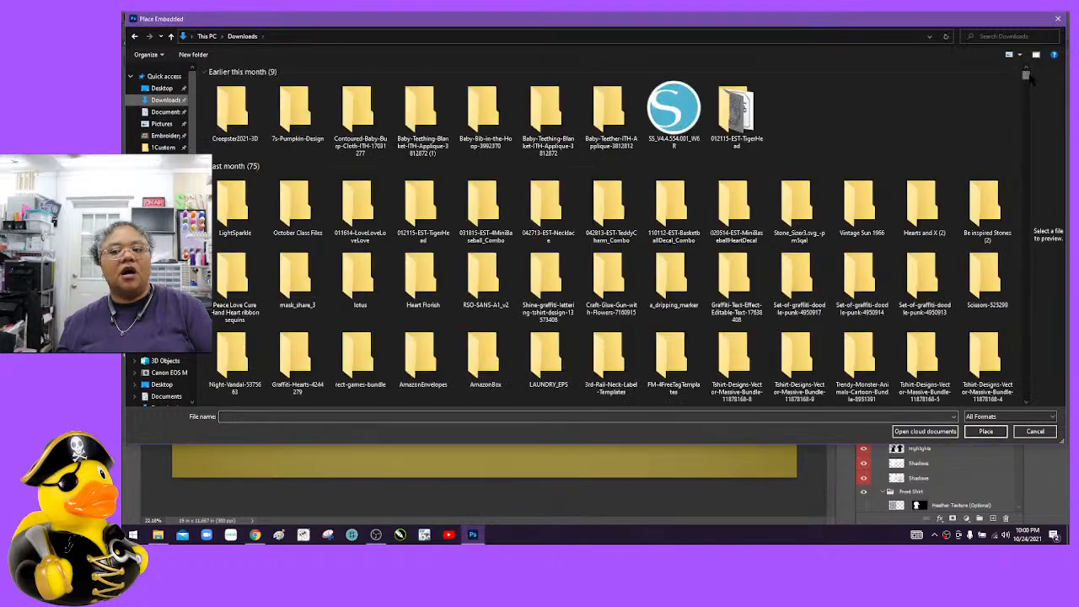
drag(1027, 76, 1028, 90)
drag(1036, 154, 1027, 312)
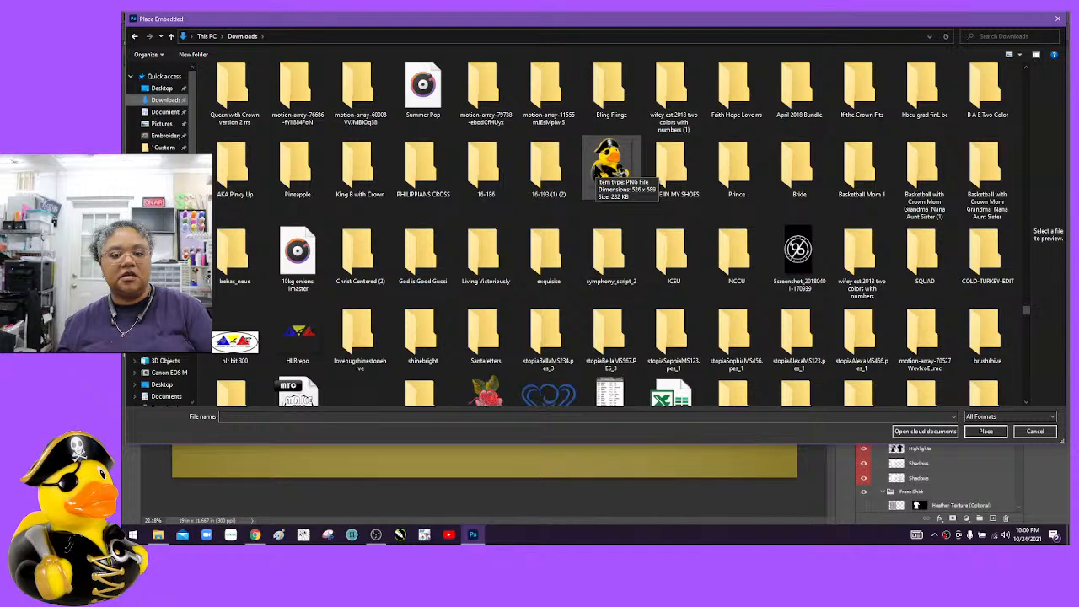
click(600, 169)
click(985, 431)
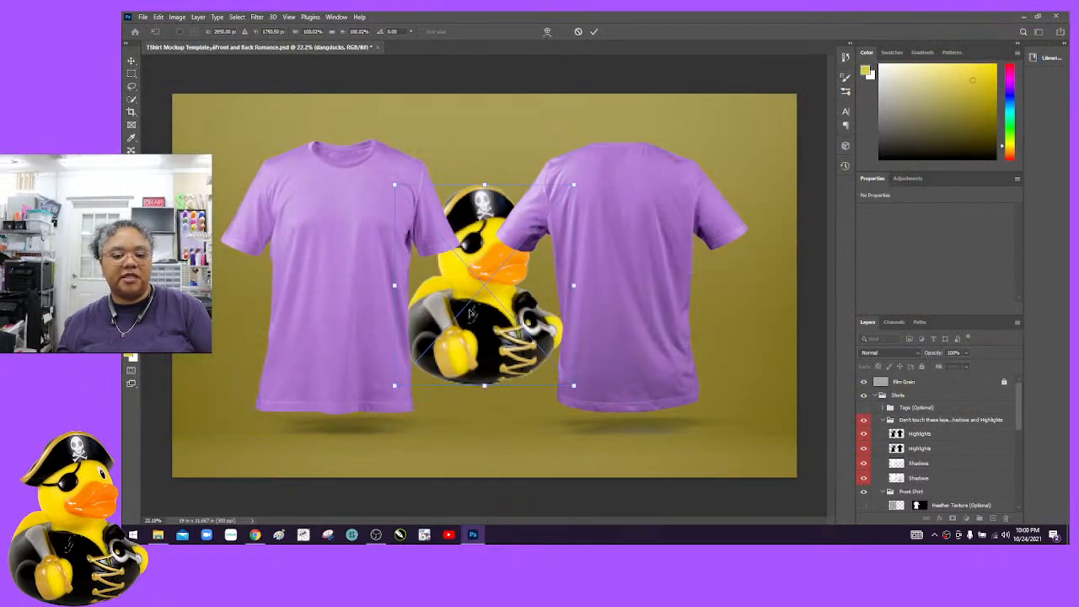
mouse_move(470, 314)
mouse_down()
mouse_move(440, 300)
mouse_move(475, 317)
mouse_up()
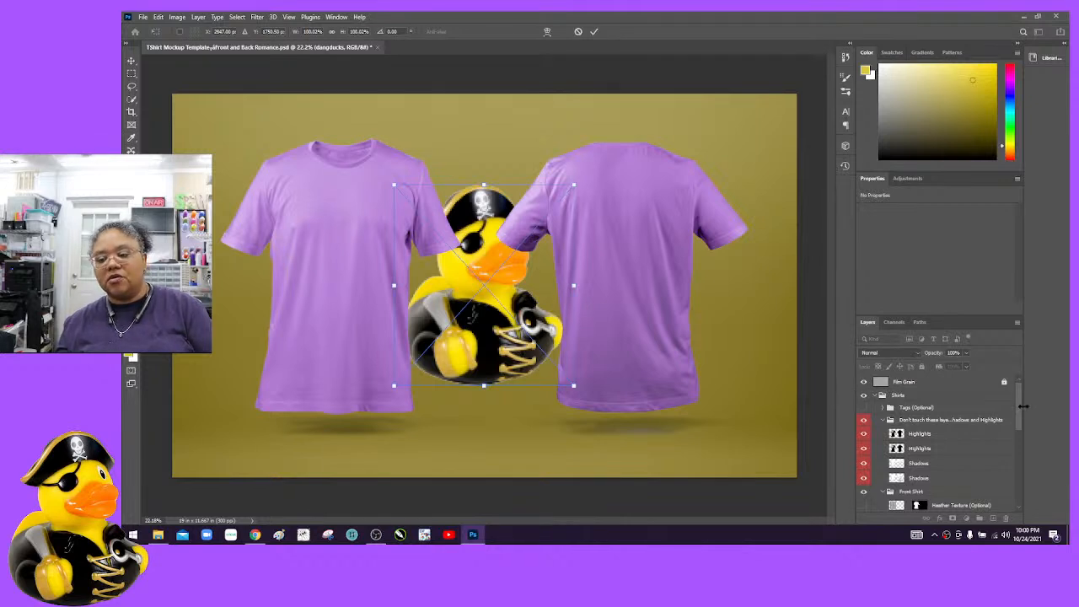
Step: Move the Vingette layer above the Front Shirt group and the dangducks layer into the Back group above Sample Artwork1
drag(1022, 408, 1022, 489)
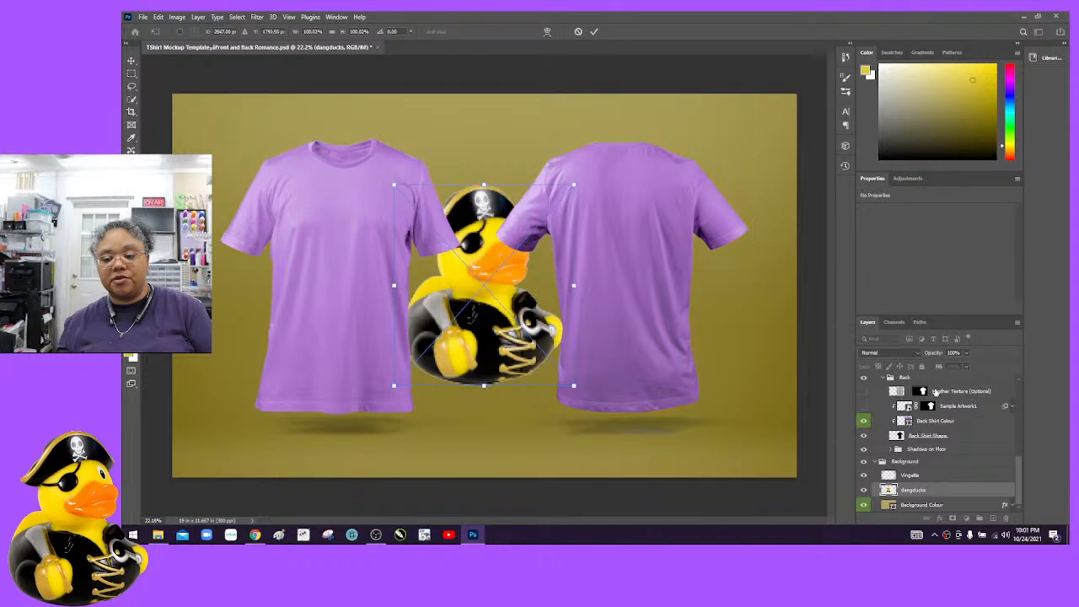
drag(927, 491, 953, 491)
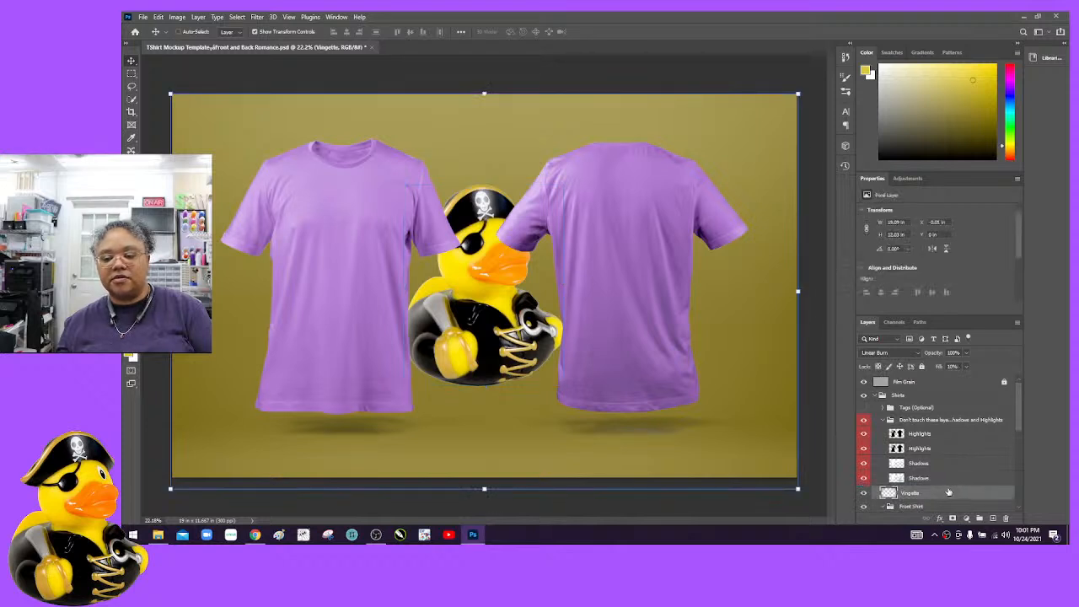
scroll(1018, 398, down, 5)
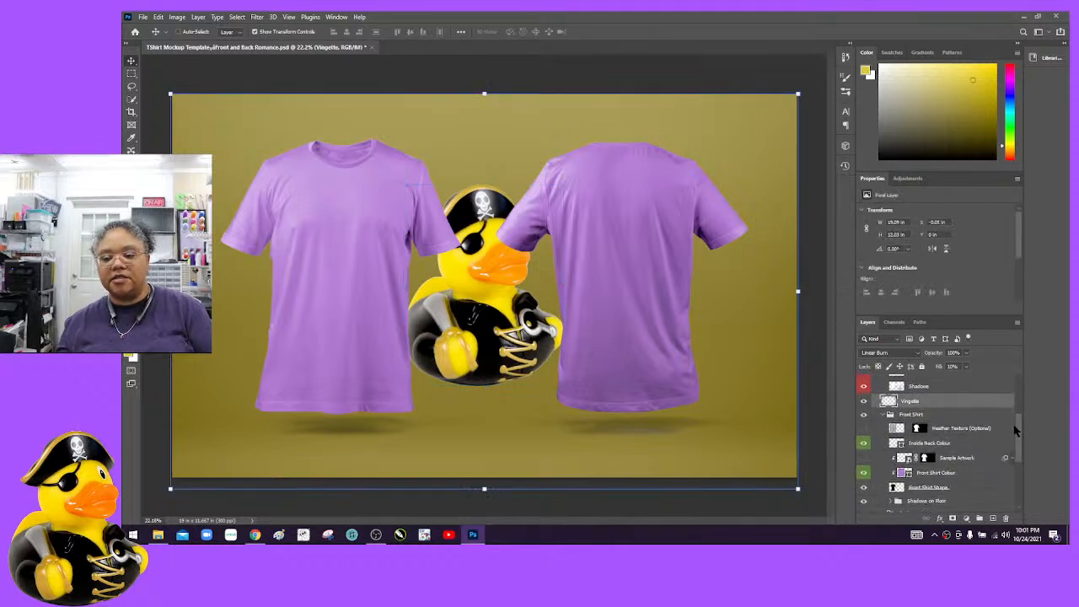
drag(917, 491, 932, 413)
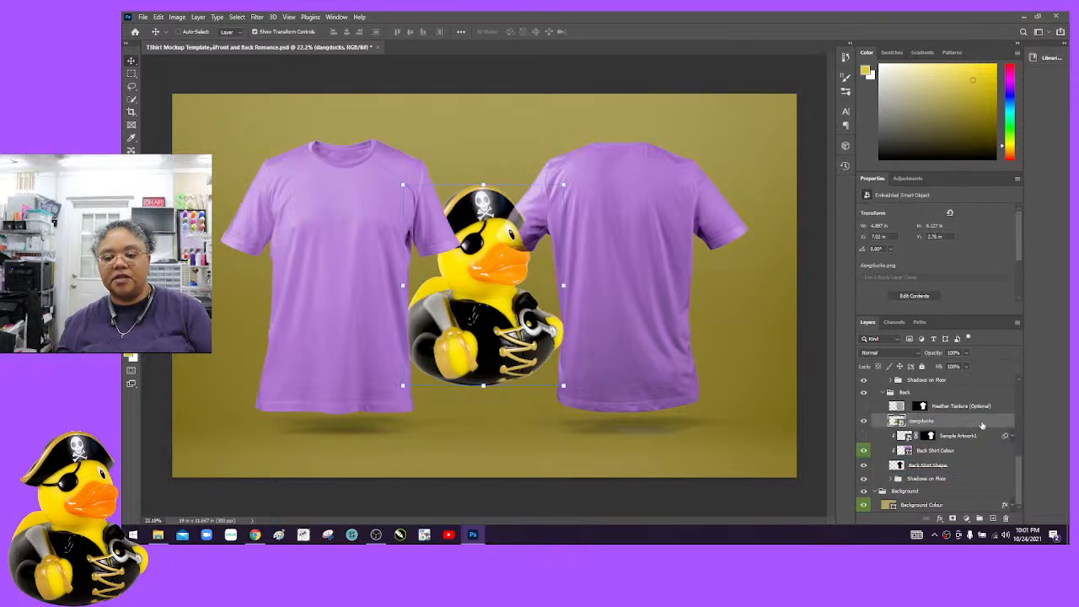
Step: Bring the dangducks layer above the Shirts group, directly beneath Film Grain, and shift the duck left to overlap the front shirt
scroll(969, 489, up, 3)
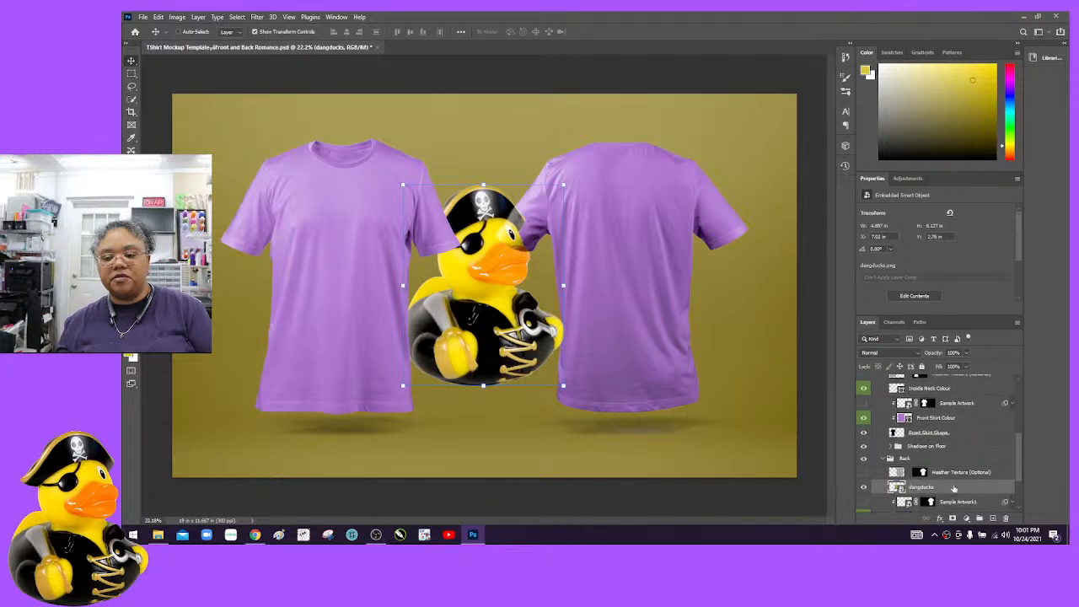
drag(933, 499, 927, 401)
scroll(1018, 470, up, 5)
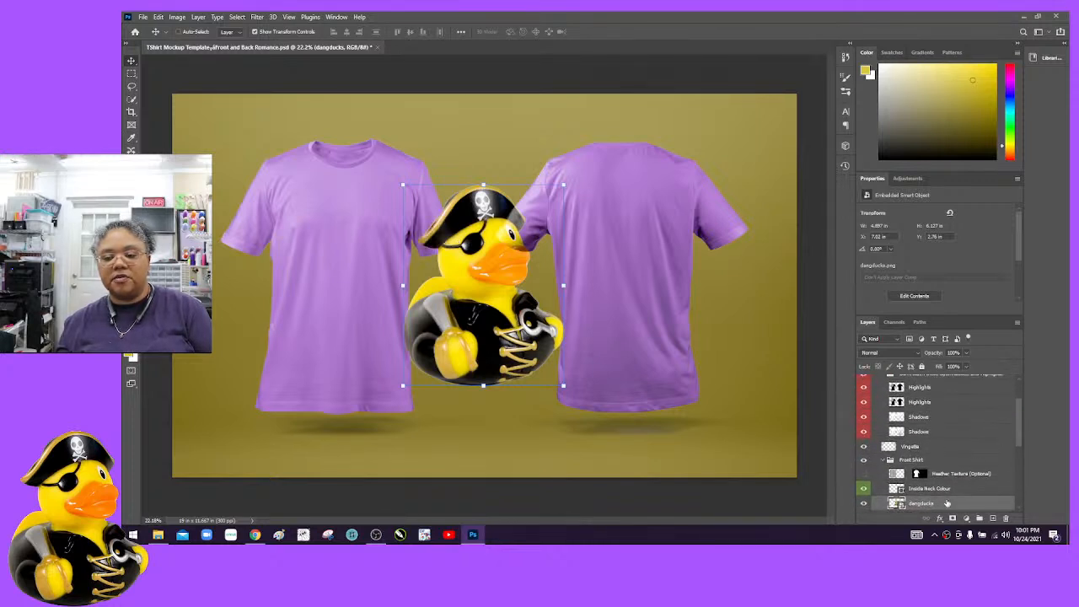
drag(927, 489, 933, 446)
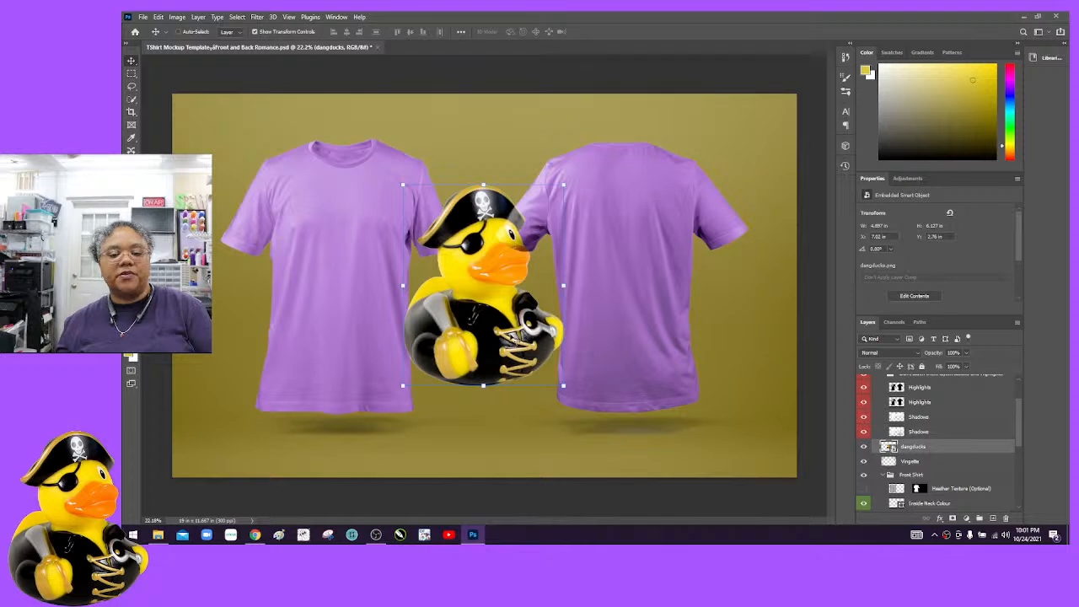
drag(486, 337, 441, 338)
scroll(1020, 446, up, 3)
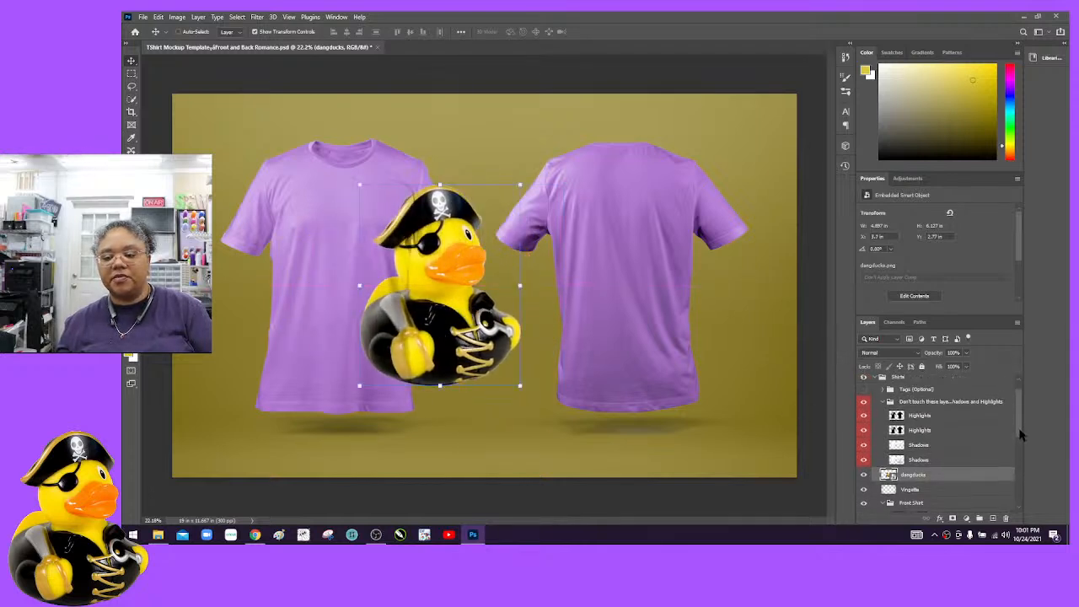
drag(907, 498, 931, 396)
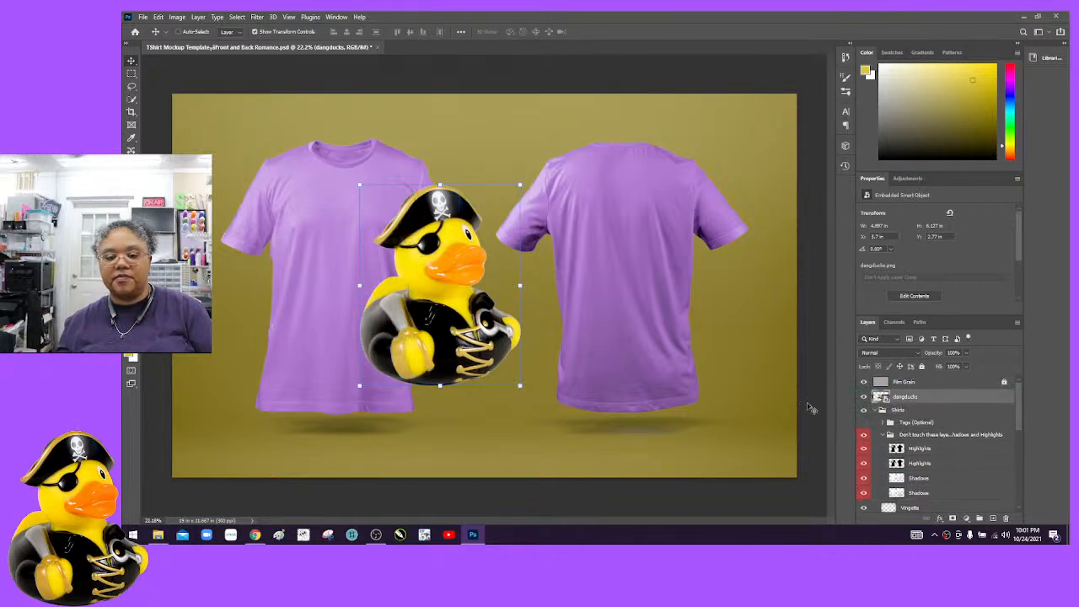
Step: Move the pirate duck onto the middle of the front shirt
drag(455, 335, 364, 324)
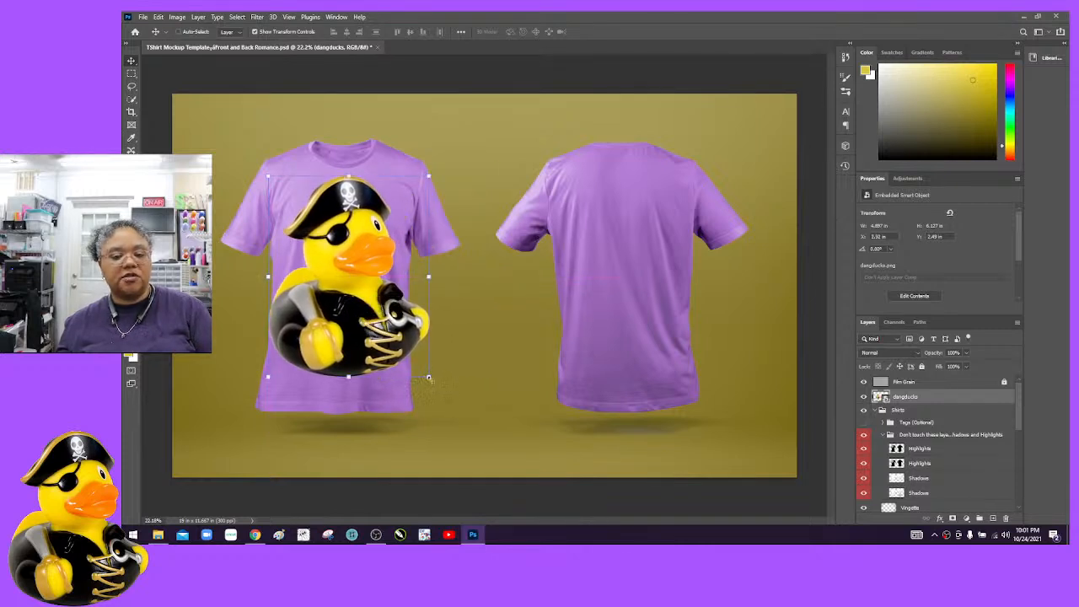
Step: Try scaling the duck to about 39% on the front shirt's chest, and undo that resize
drag(348, 377, 337, 255)
drag(382, 286, 346, 249)
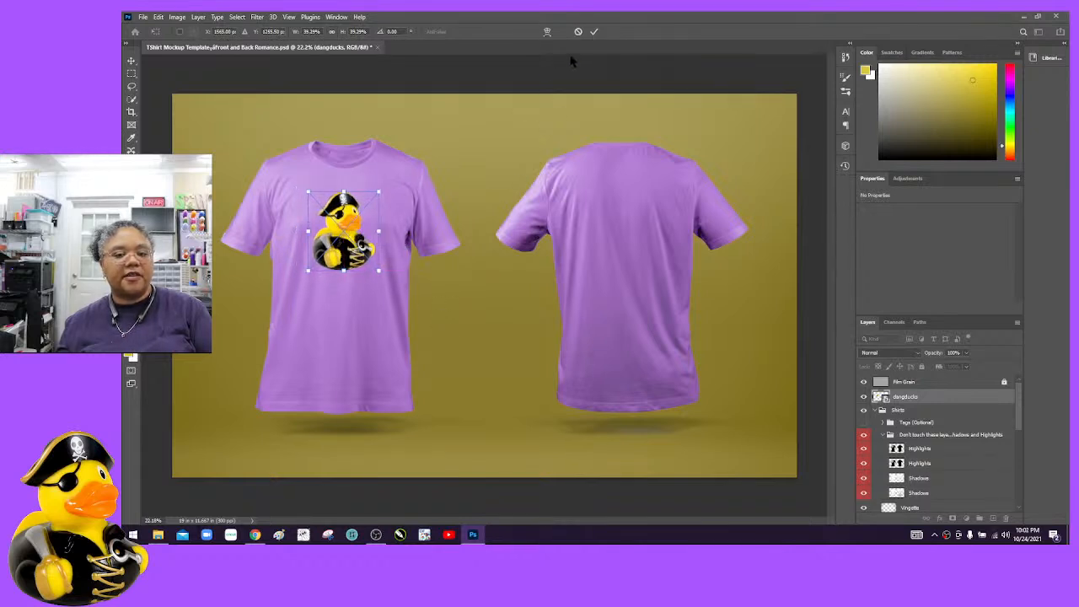
click(594, 31)
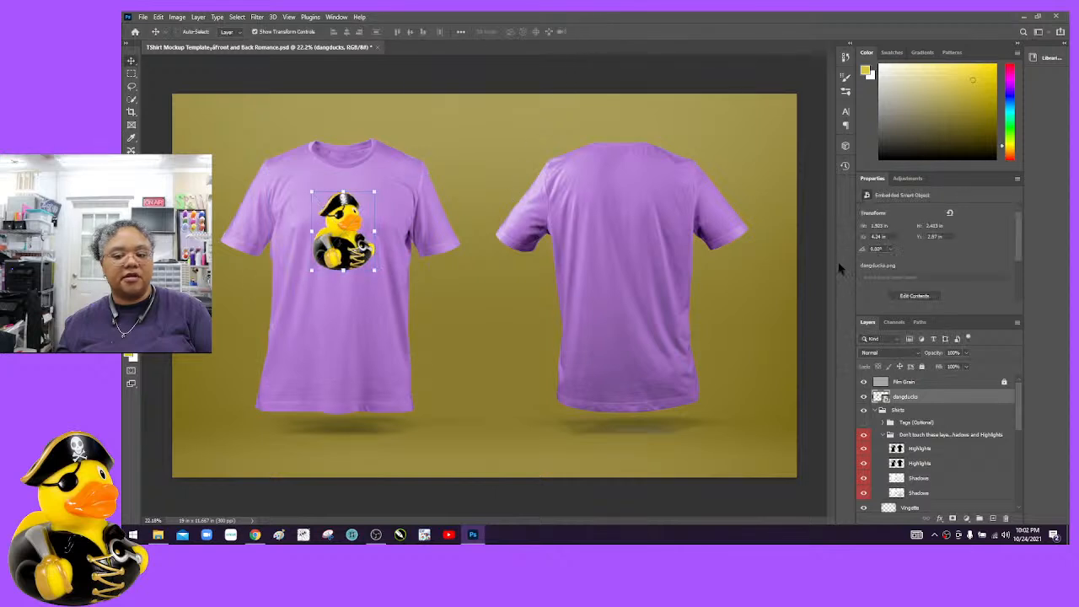
click(930, 414)
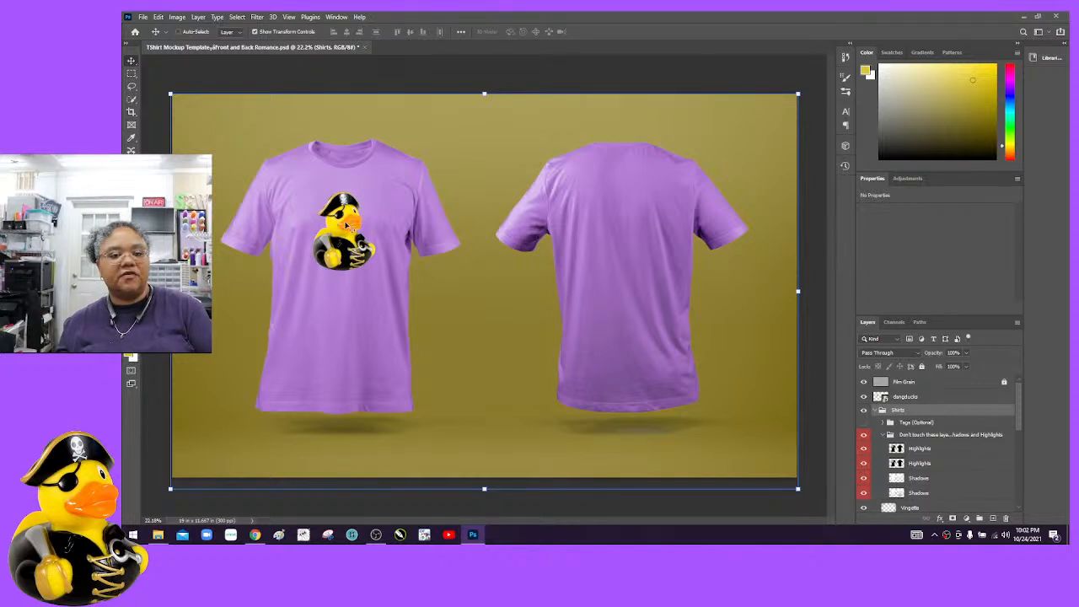
drag(343, 259, 339, 252)
key(ctrl+z)
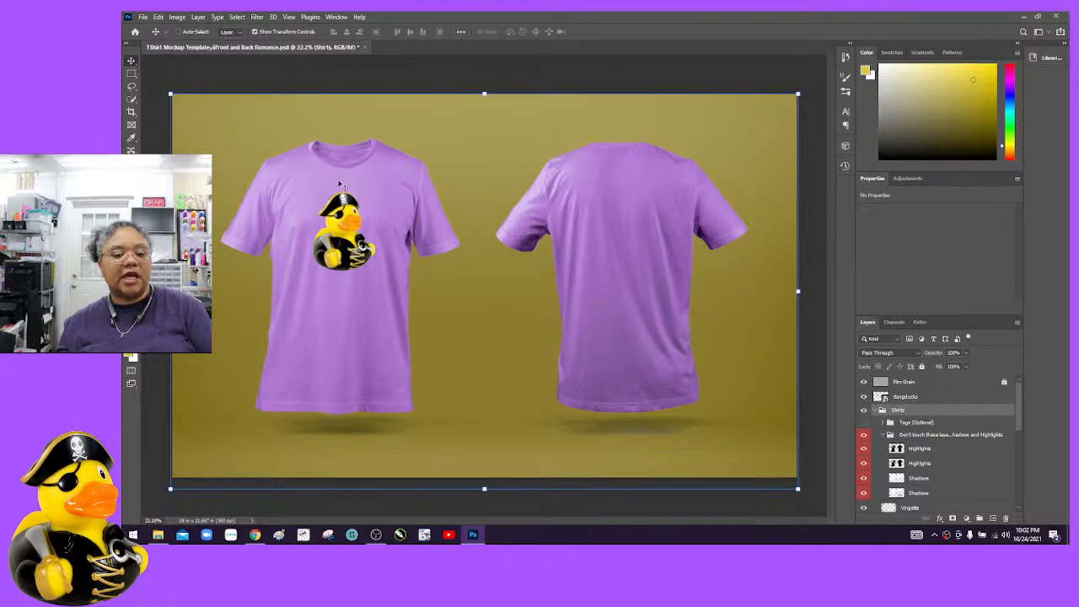
click(160, 17)
click(171, 27)
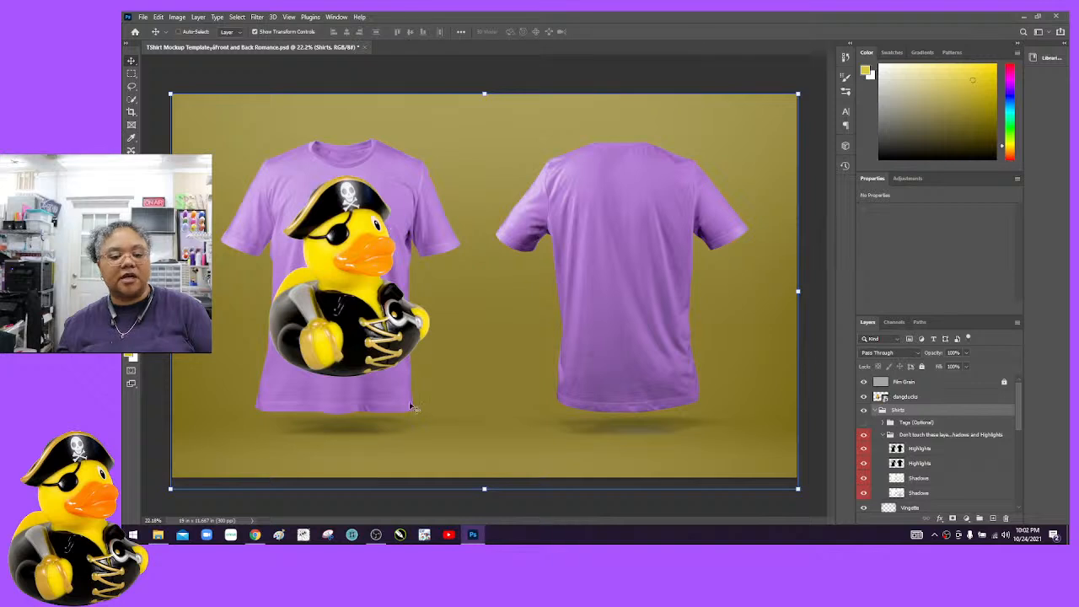
Step: Scale the dangducks layer down to about 36%, centred on the front shirt's upper chest
click(964, 397)
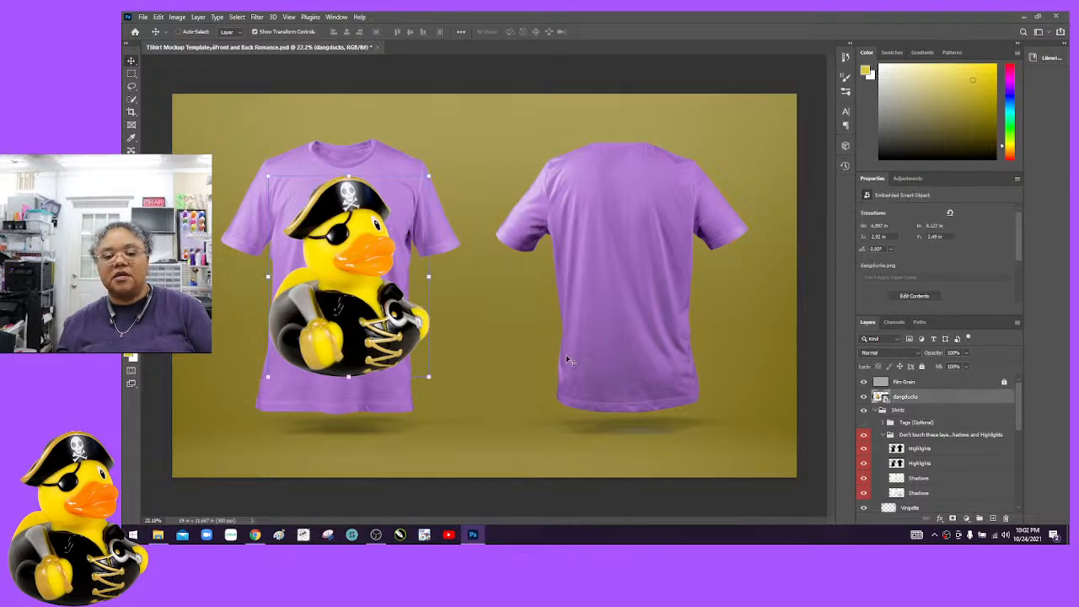
drag(428, 378, 340, 251)
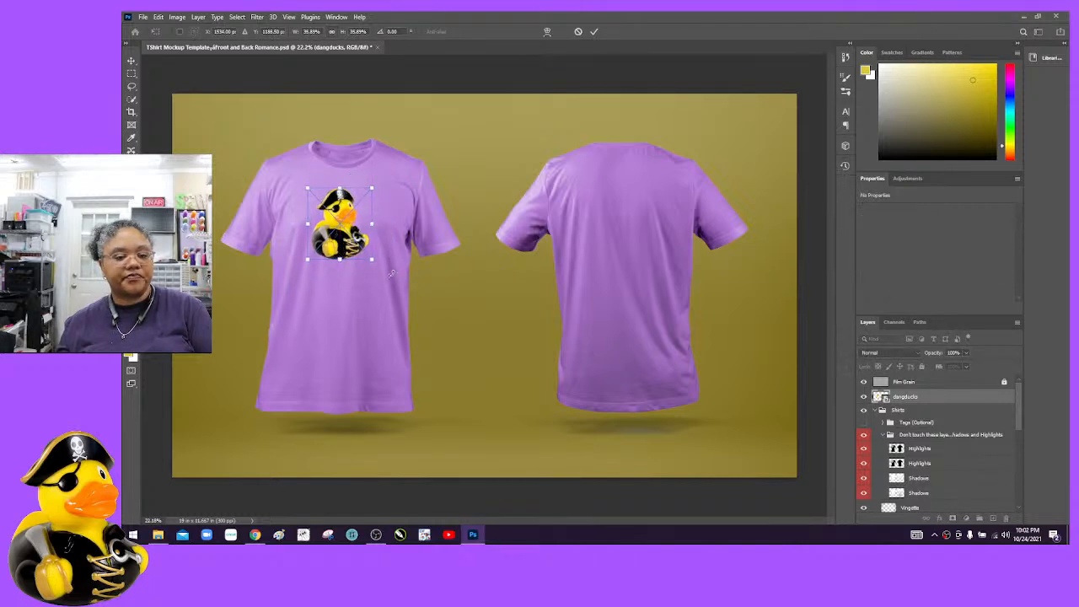
key(Return)
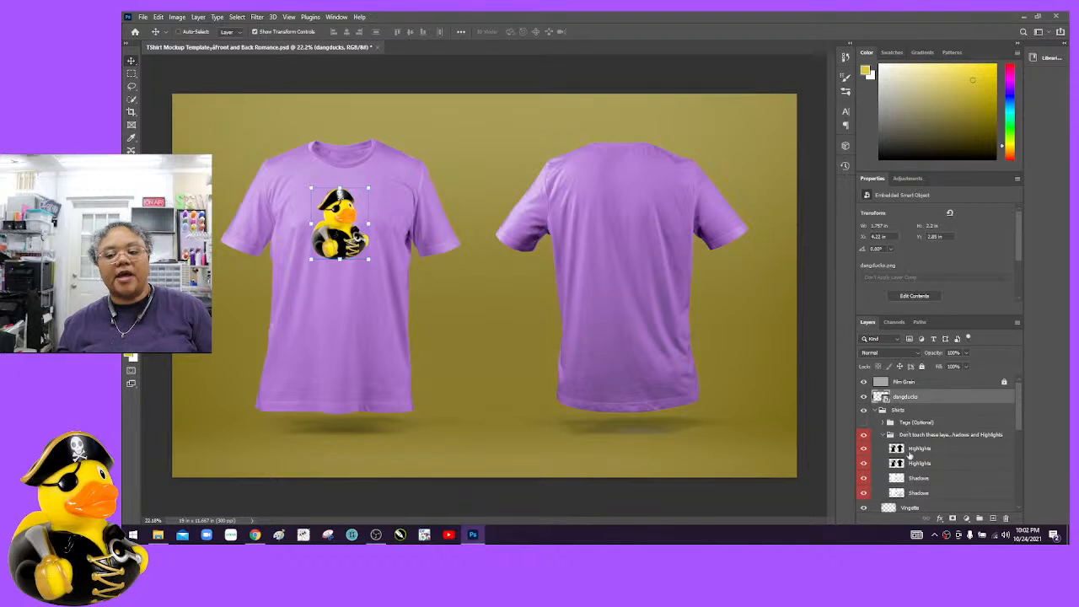
Step: Place the "We Hoop as a Group." image Untitled-1_ImgID1 from Downloads as an embedded object directly above the Shirts group
click(911, 417)
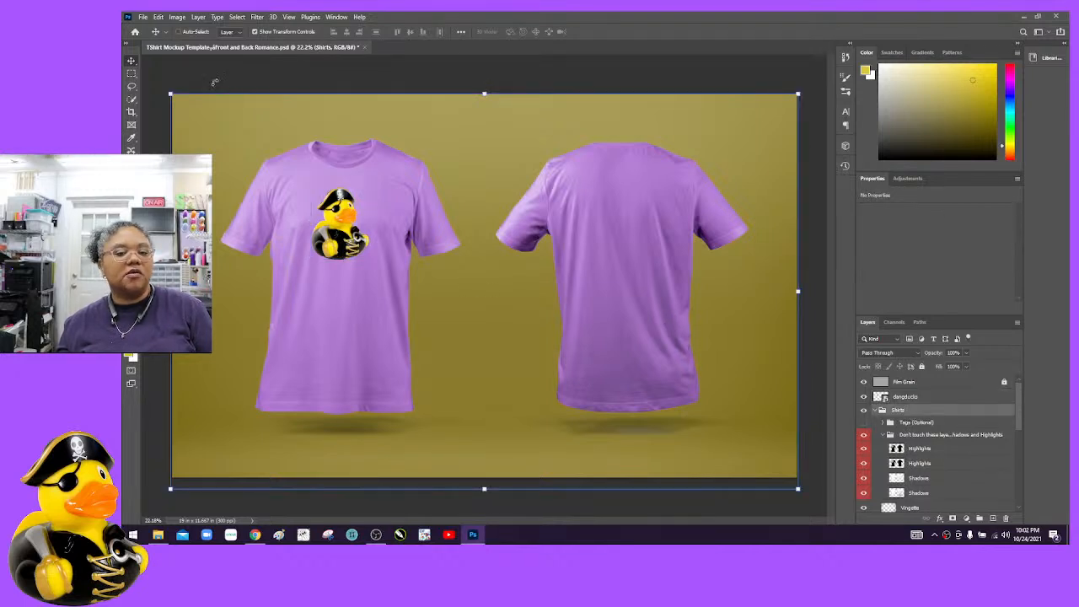
click(143, 17)
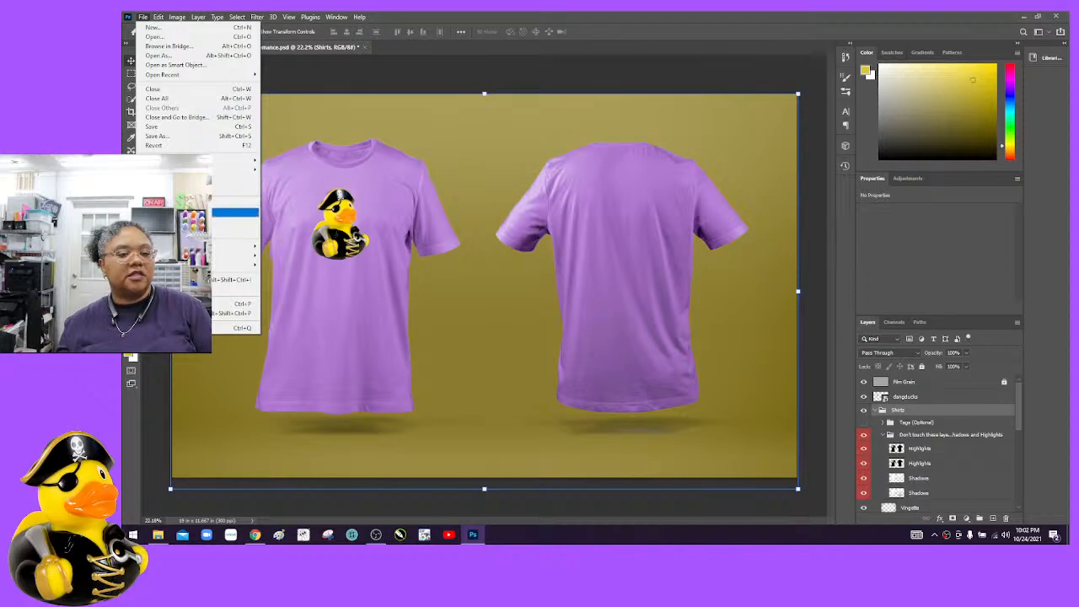
click(186, 212)
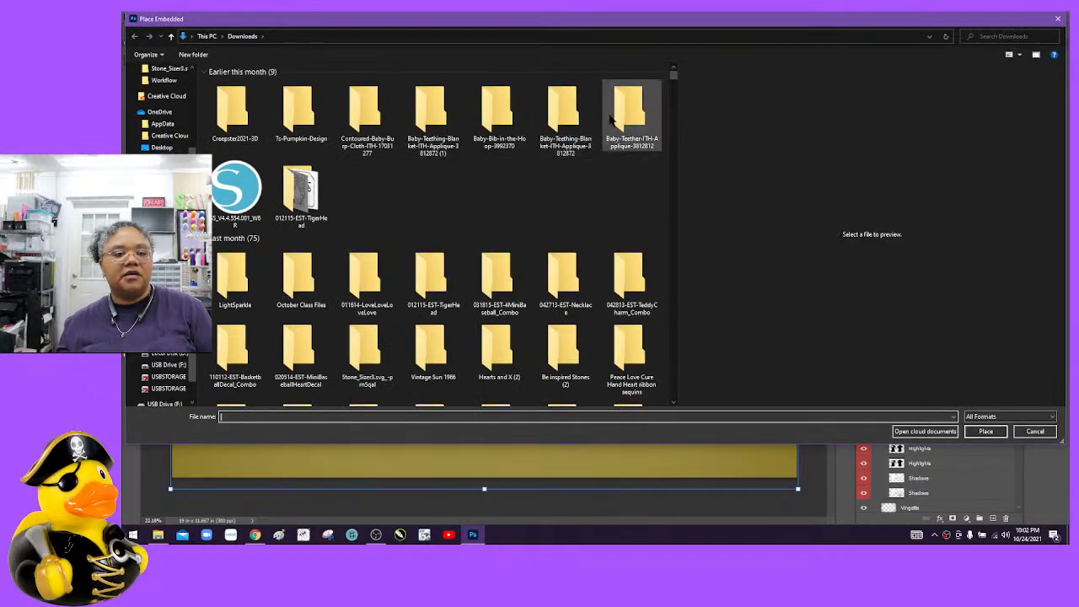
scroll(624, 118, down, 10)
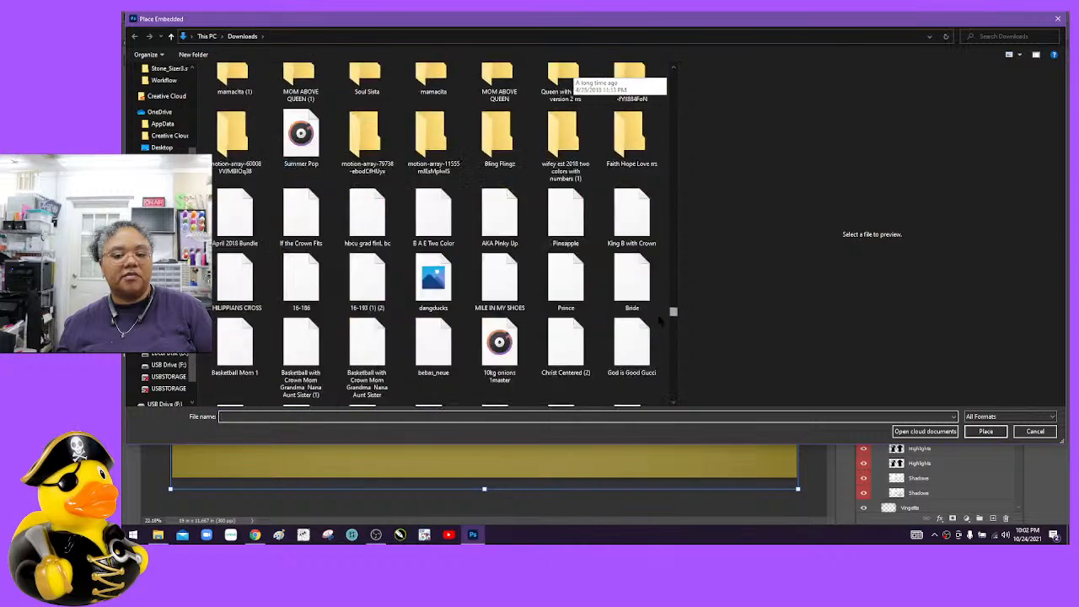
scroll(660, 318, down, 5)
scroll(663, 330, down, 5)
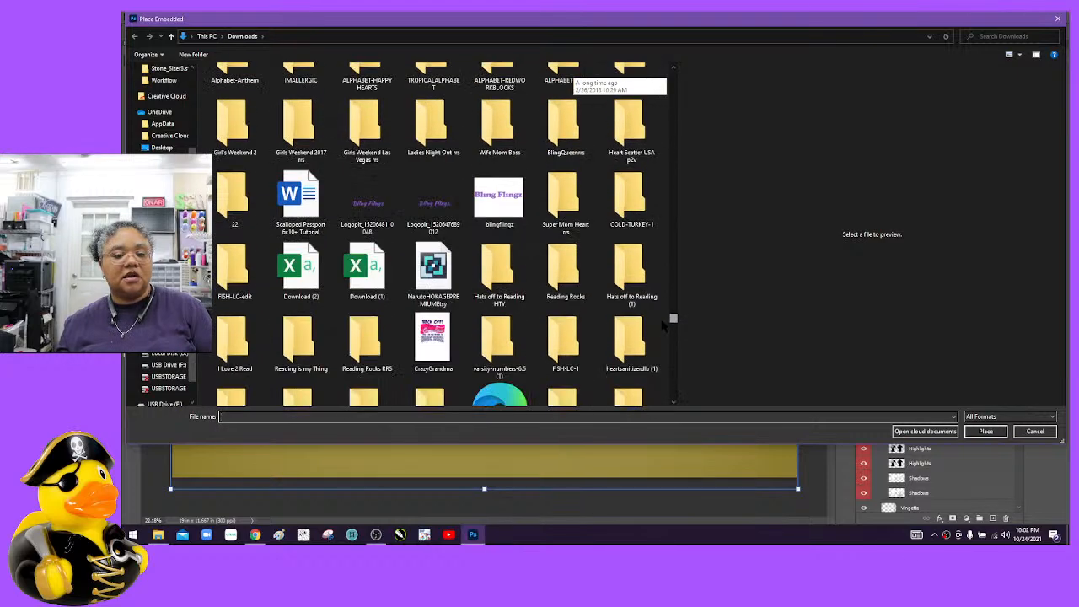
scroll(664, 330, down, 20)
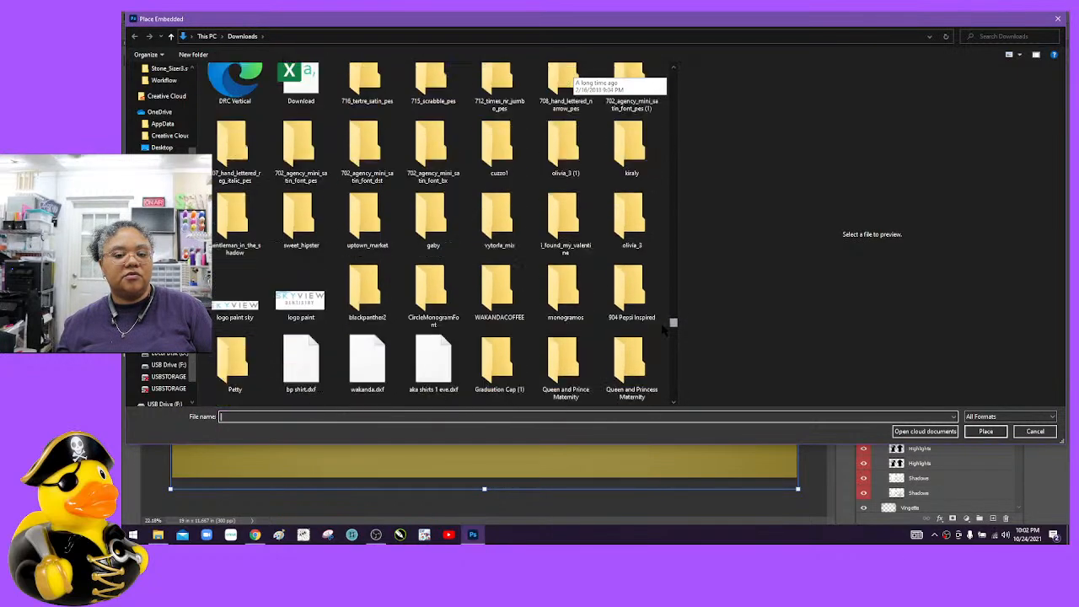
scroll(664, 331, down, 15)
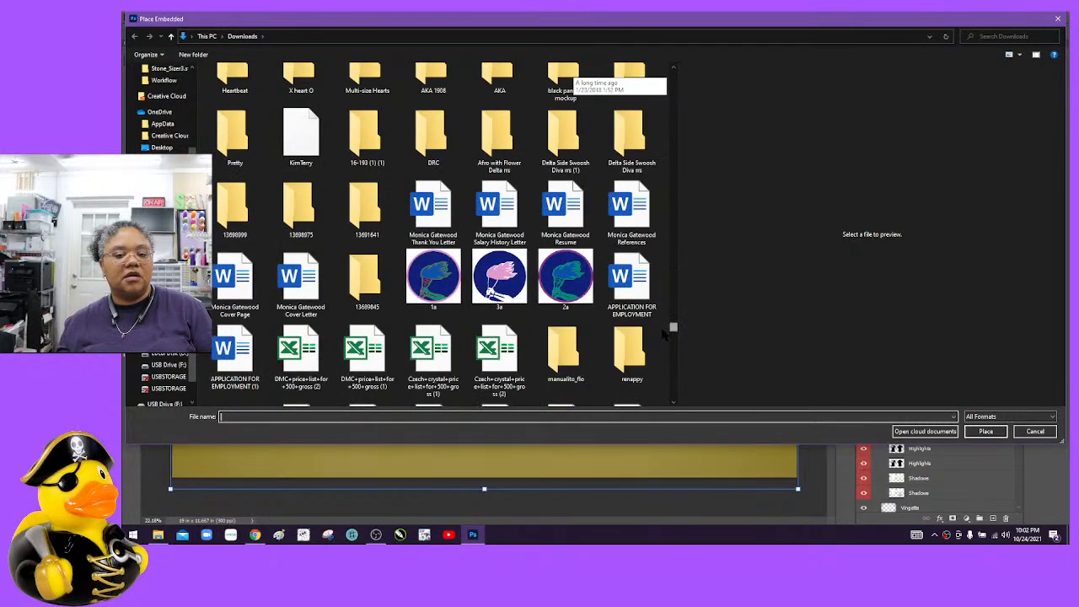
scroll(663, 335, down, 15)
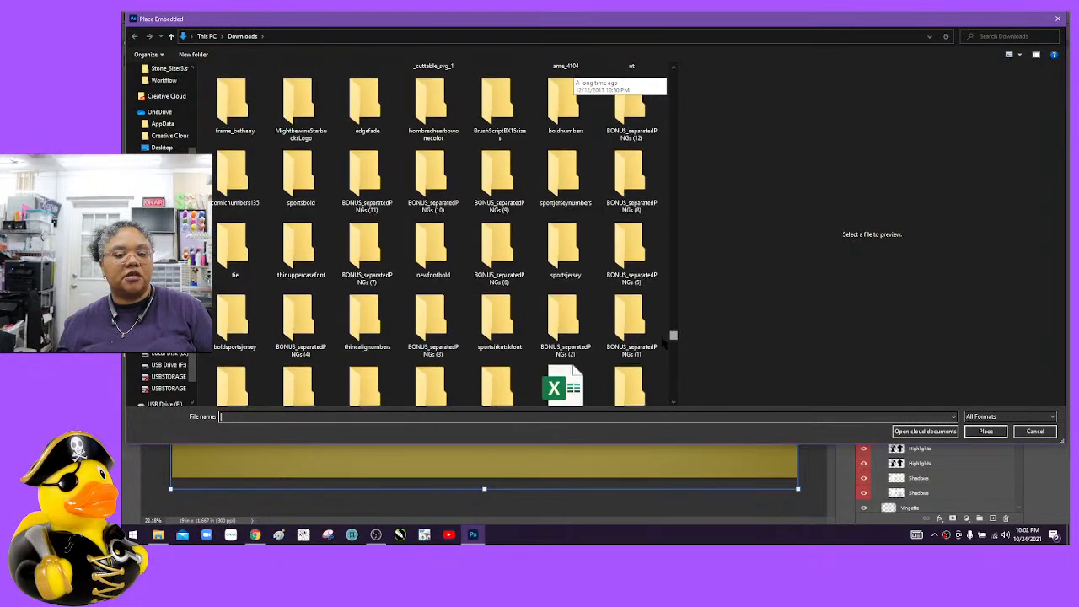
scroll(662, 342, down, 15)
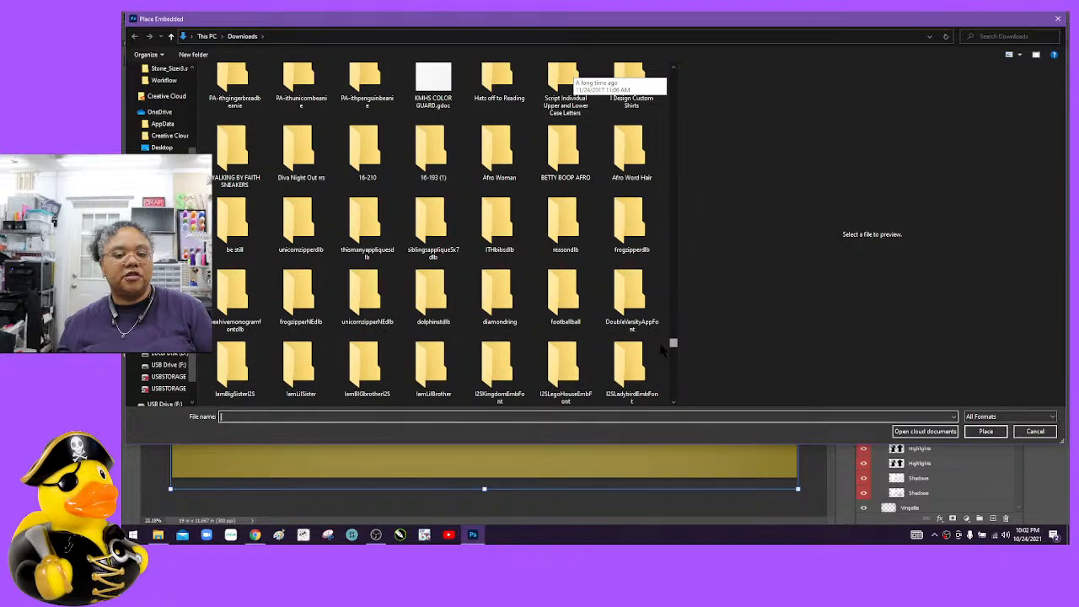
drag(661, 352, 670, 289)
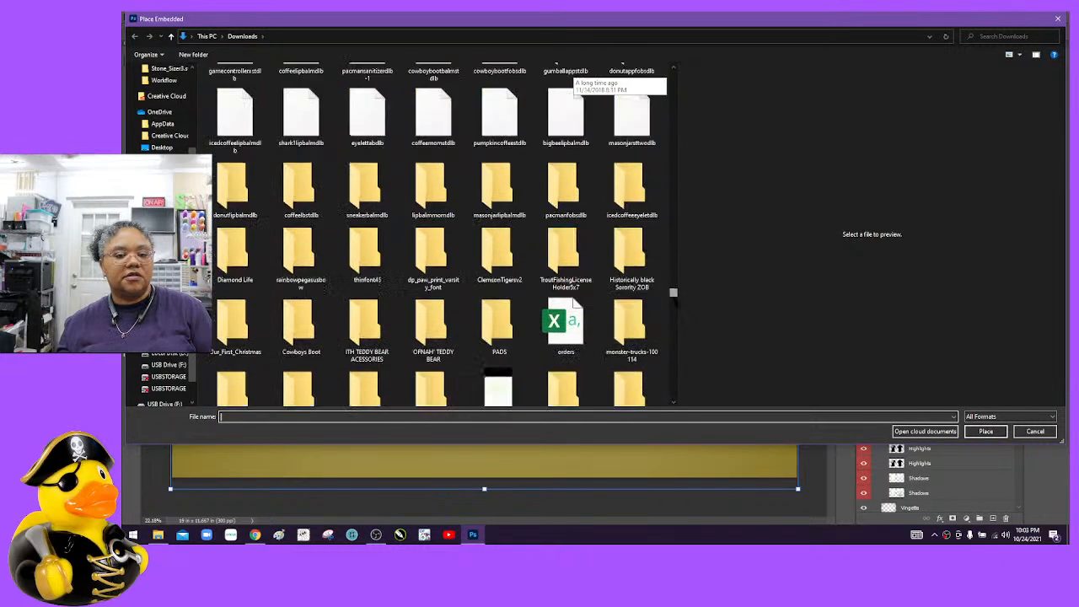
drag(673, 292, 673, 310)
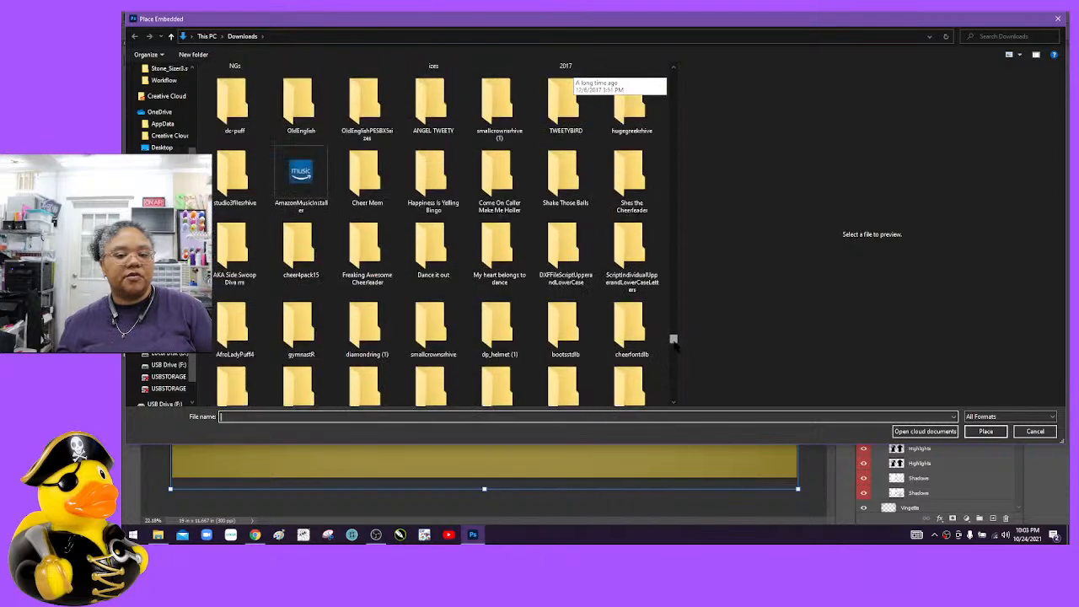
scroll(675, 354, down, 3)
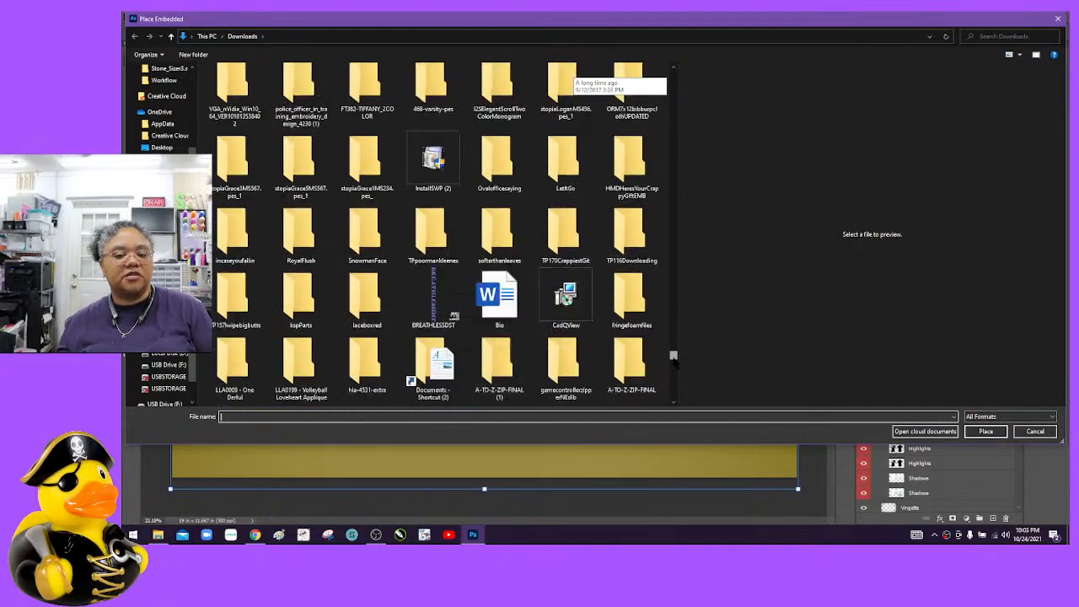
scroll(674, 358, down, 1)
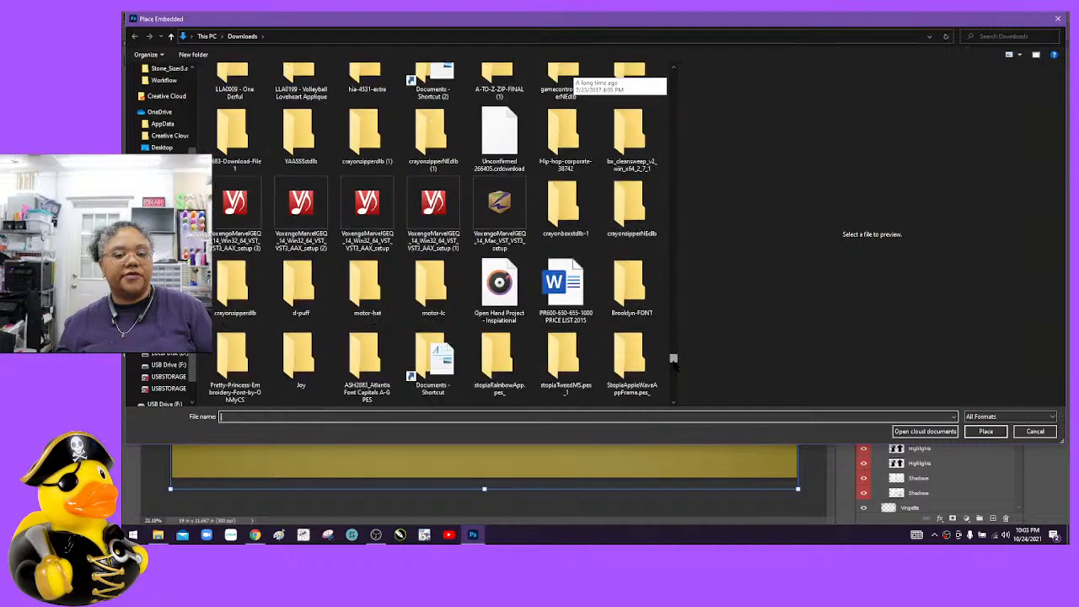
scroll(674, 358, down, 3)
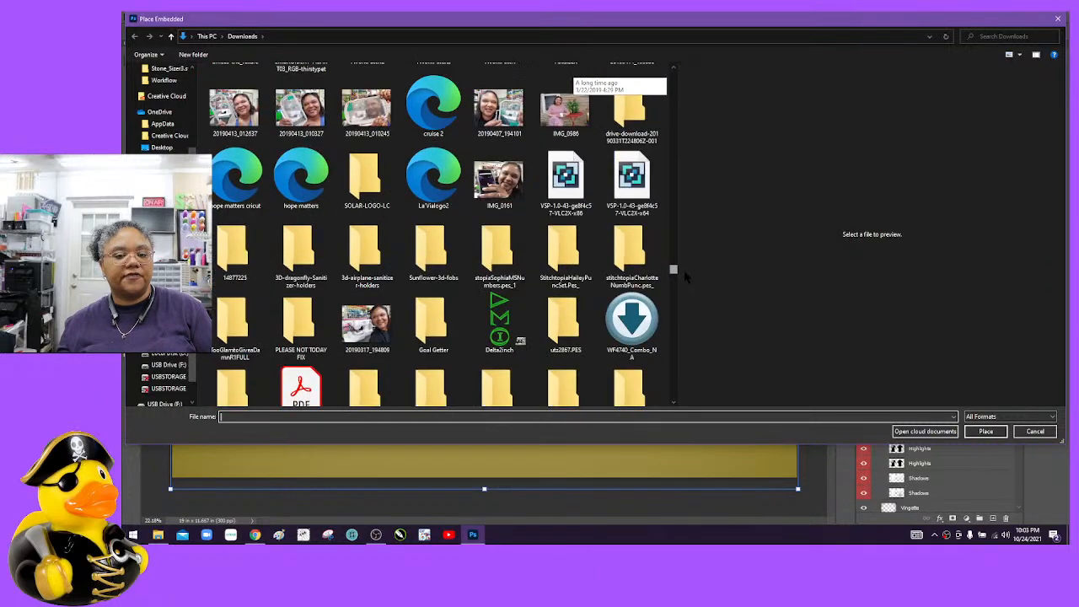
drag(685, 275, 685, 280)
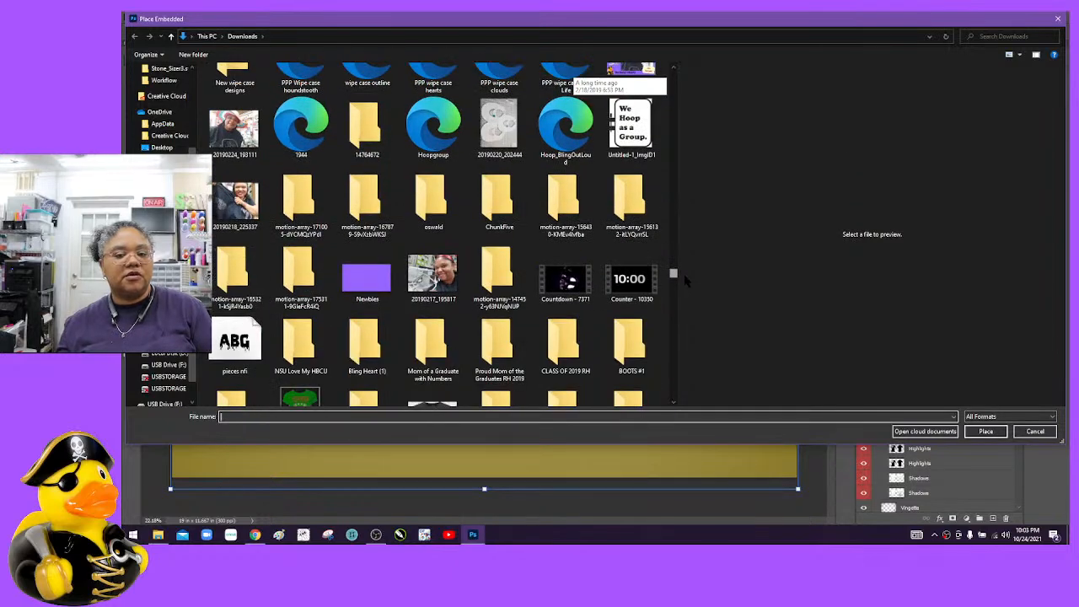
drag(685, 280, 684, 280)
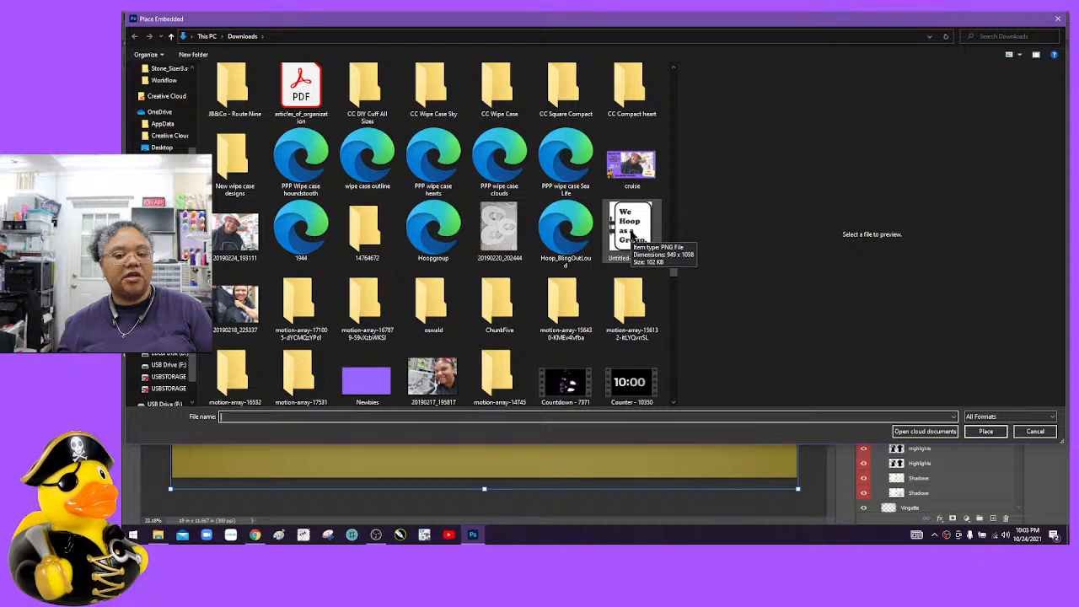
click(631, 235)
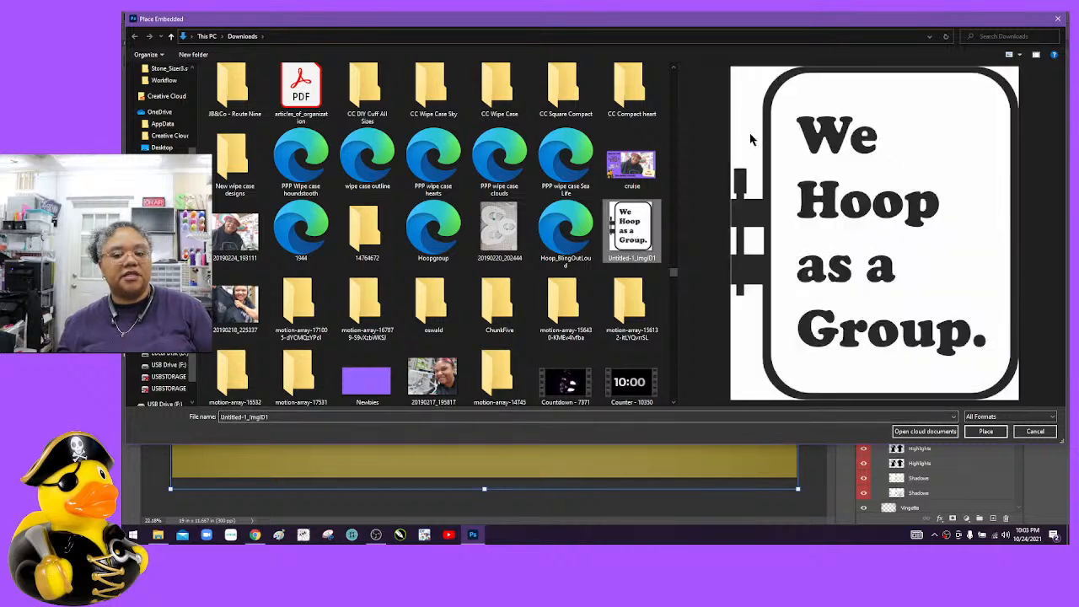
click(983, 432)
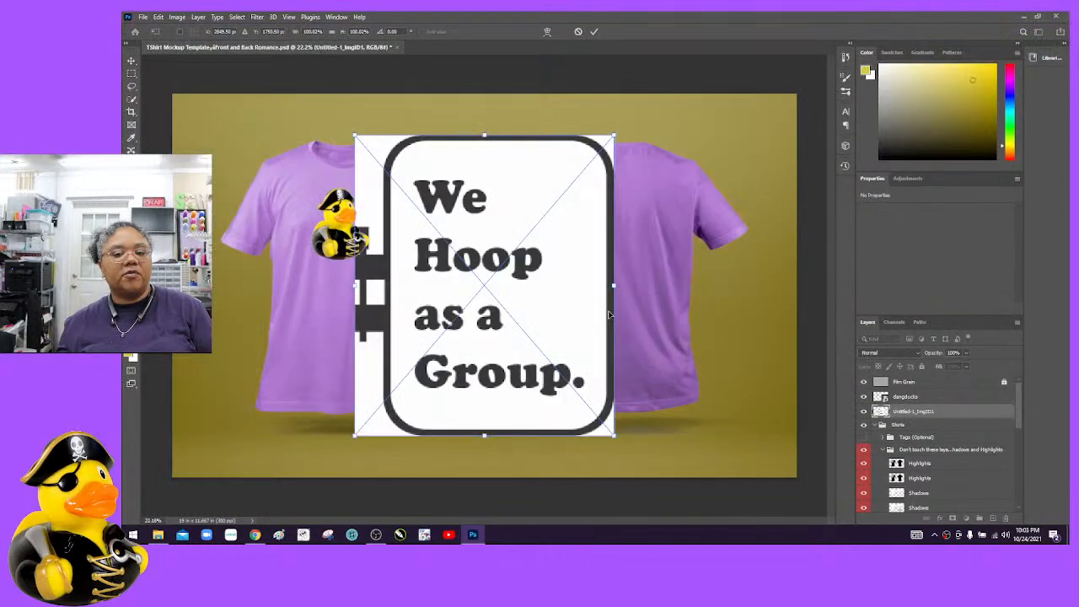
Step: Move the "We Hoop as a Group." artwork onto the back shirt and scale it to about 21.5% between the shoulders
drag(474, 284, 590, 284)
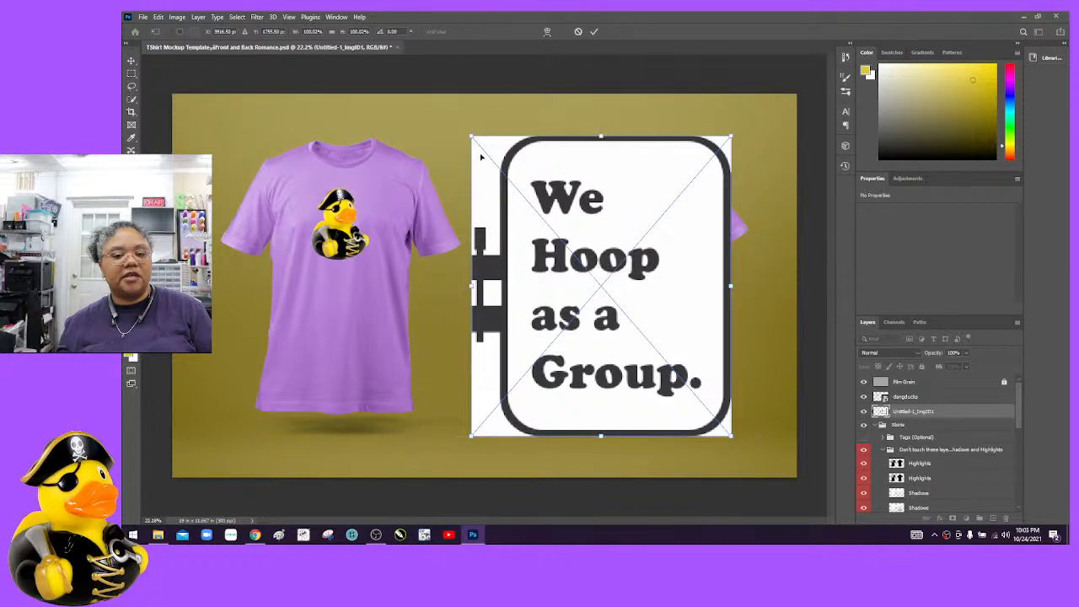
drag(473, 136, 616, 221)
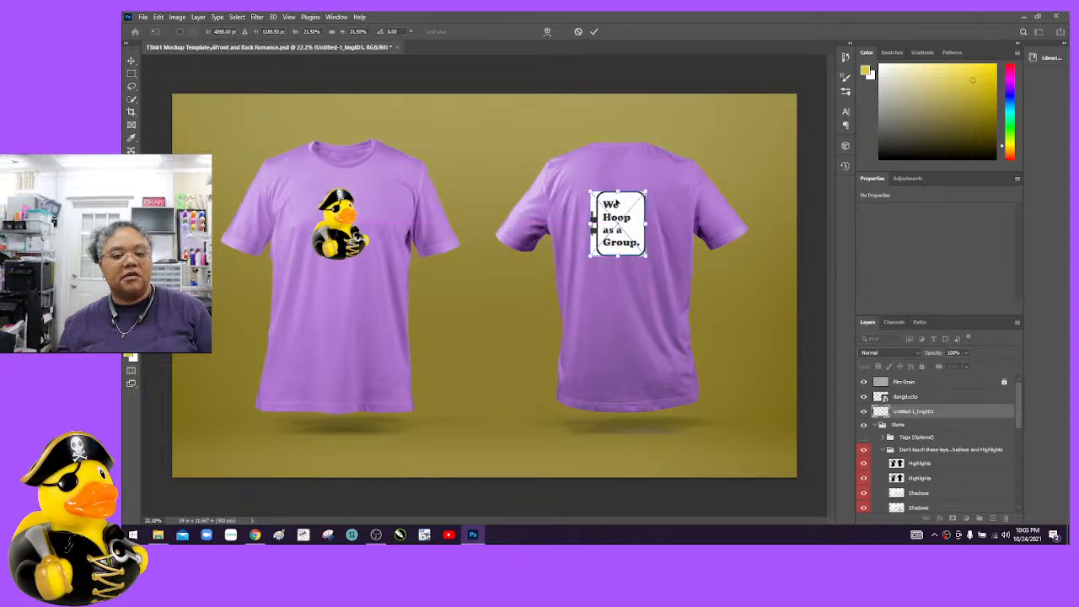
click(593, 31)
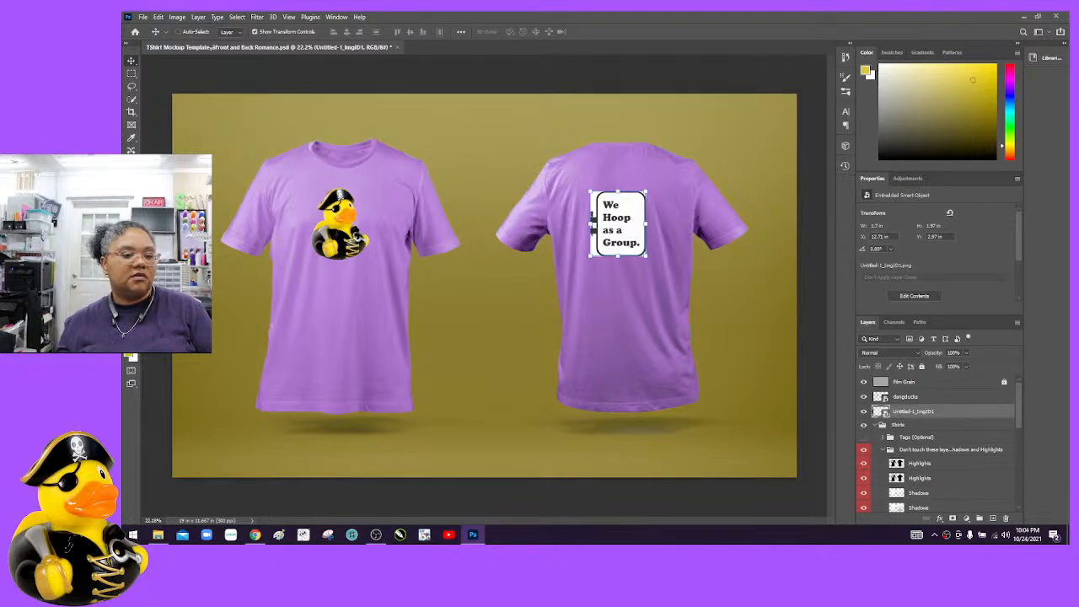
Step: Rasterize the "We Hoop as a Group." layer and remove its white areas inside and outside the frame with the Magic Eraser
key(e)
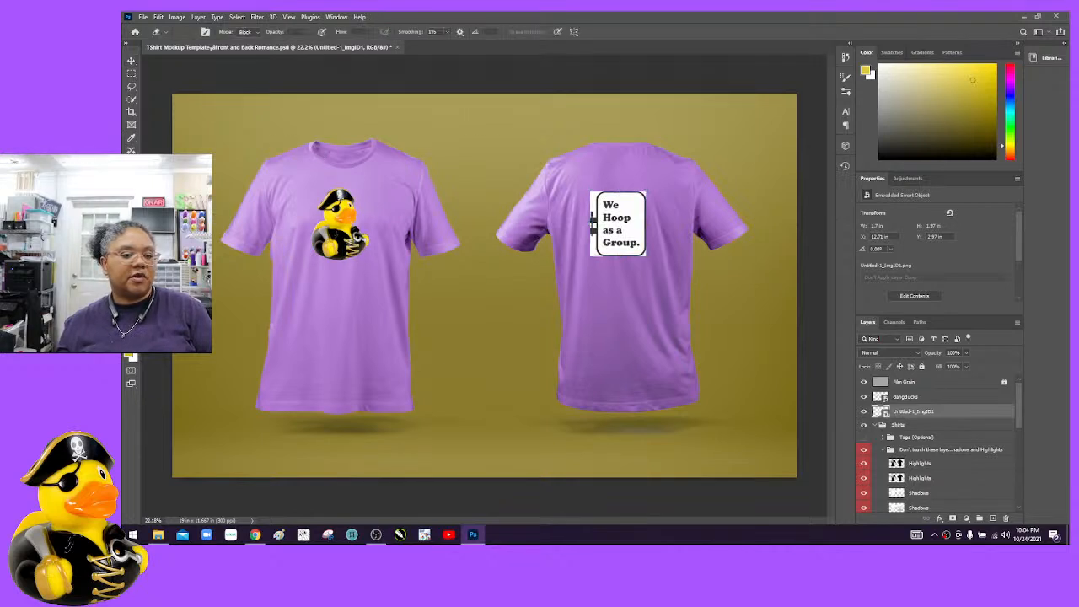
key(shift+e)
key(shift+e)
click(635, 229)
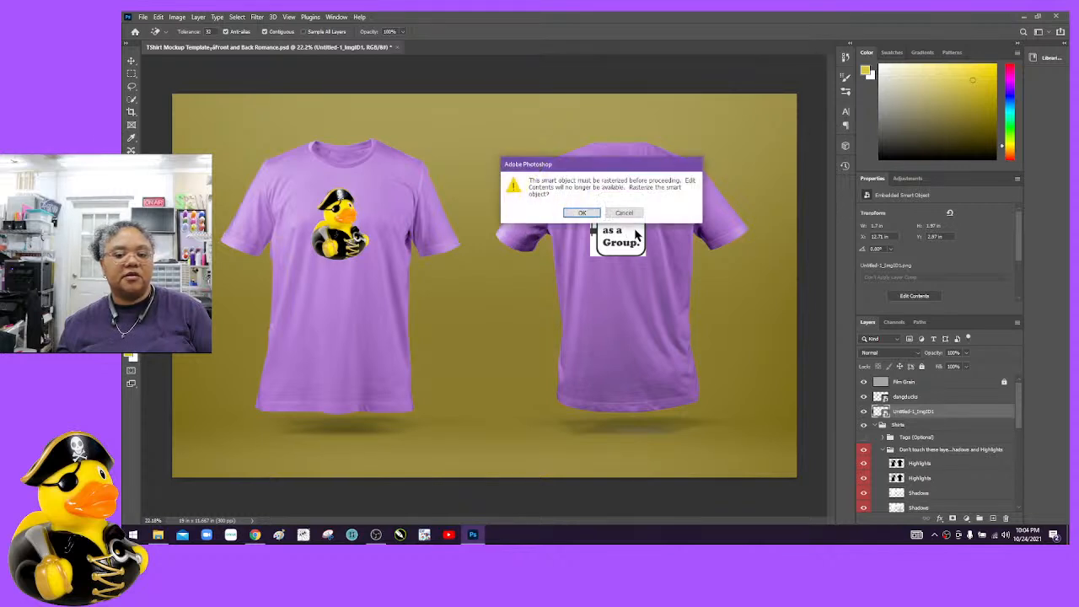
click(590, 211)
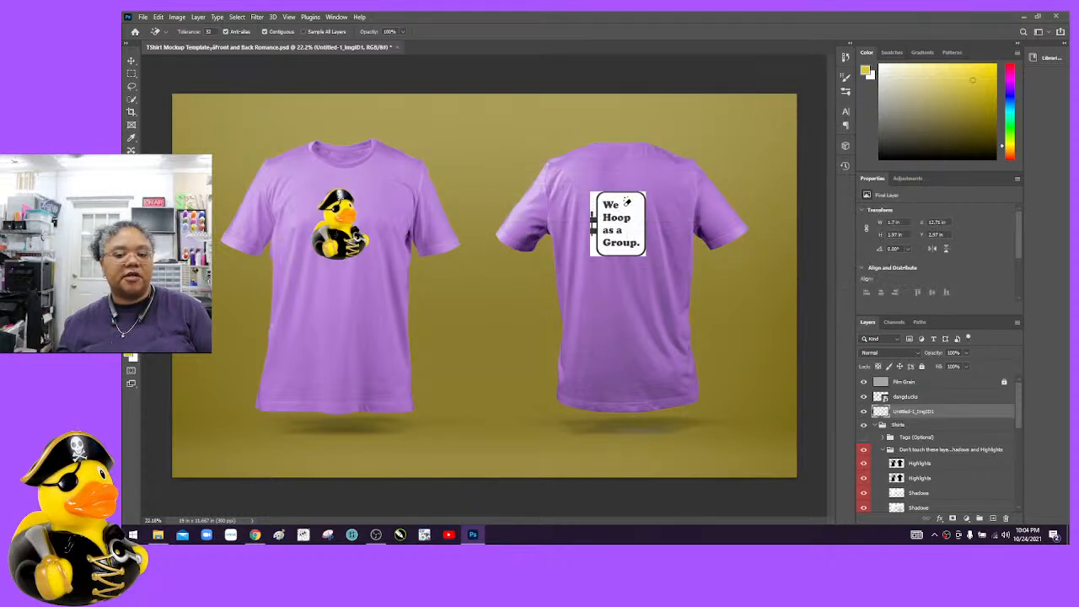
click(627, 209)
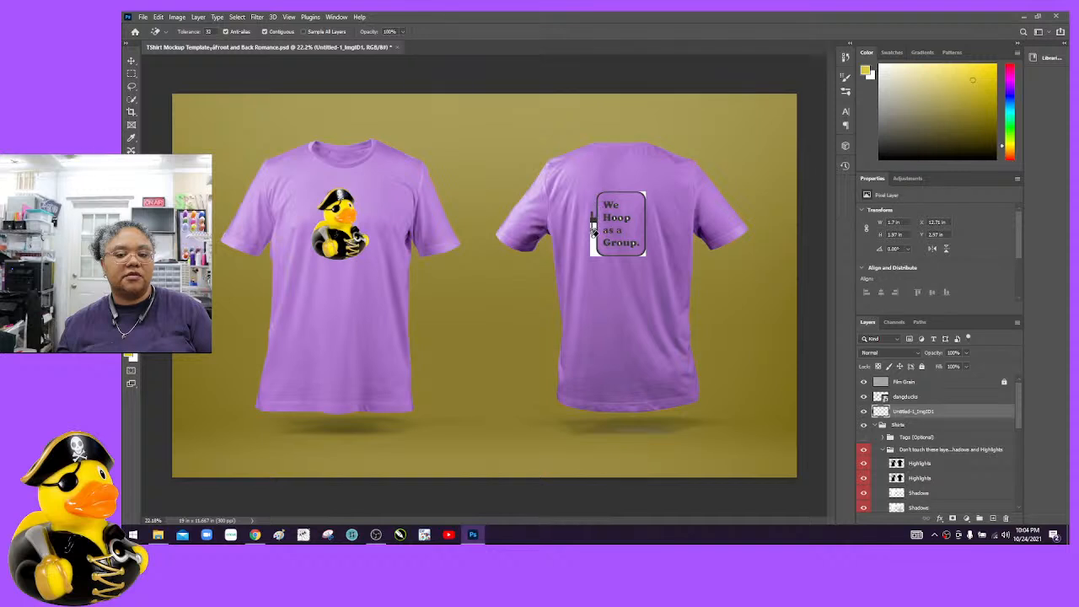
click(593, 243)
click(592, 226)
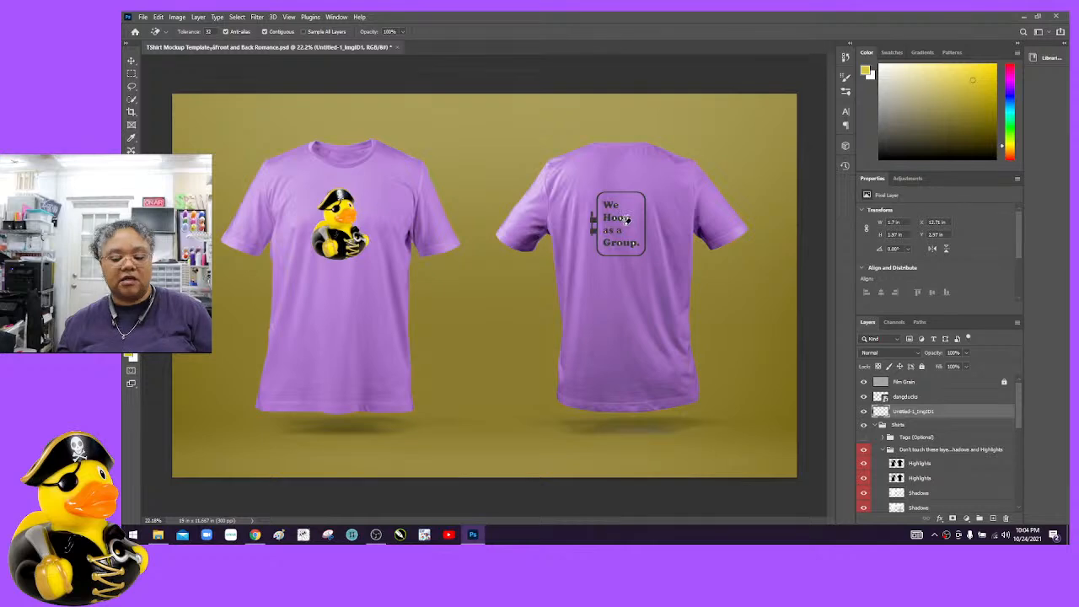
Step: Undo the last Magic Eraser change to the word "Hoop" in the back shirt's artwork
key(ctrl+plus)
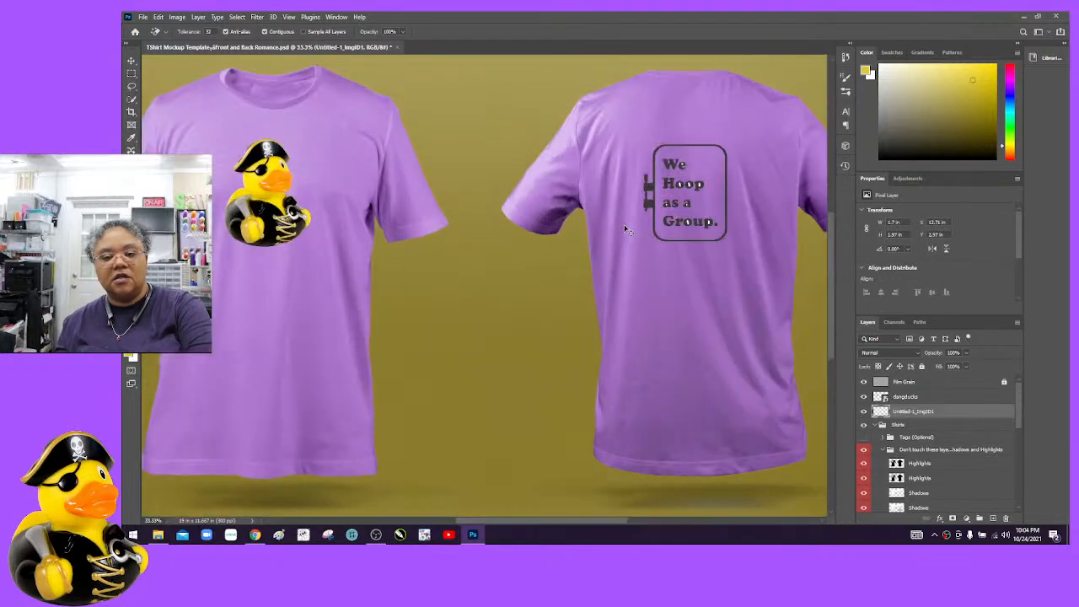
key(ctrl+plus)
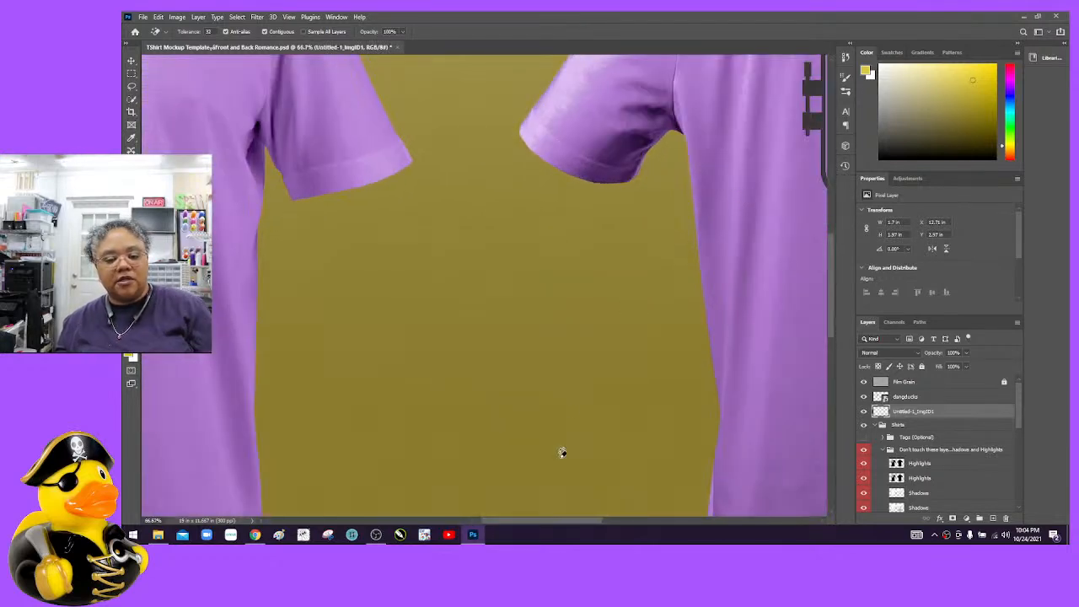
scroll(590, 388, right, 5)
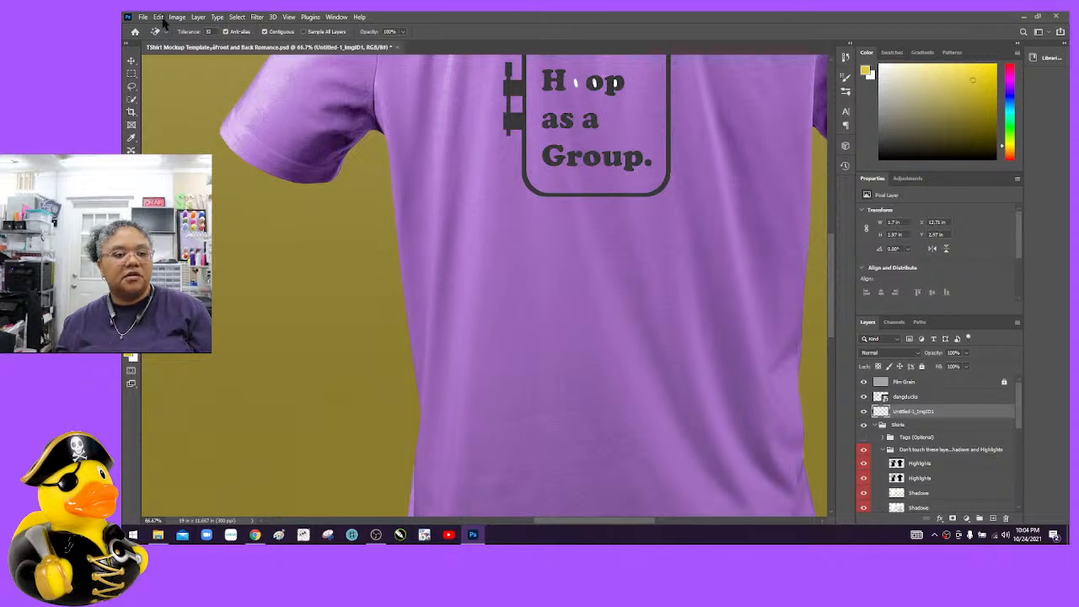
click(160, 17)
click(172, 29)
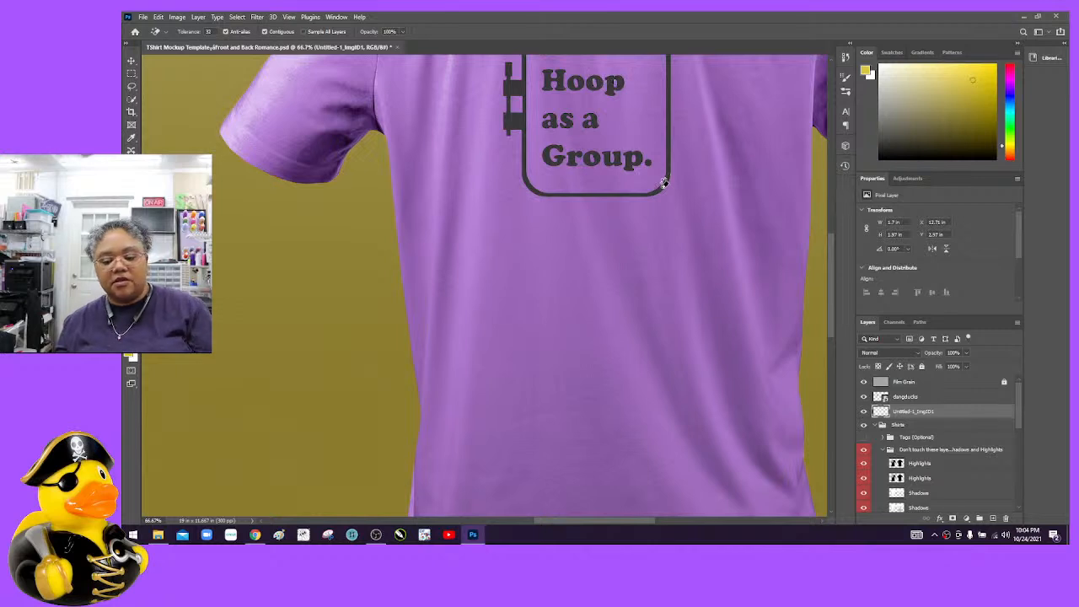
Step: Check the "We Hoop as a Group." artwork up close and shift it slightly right on the back shirt
key(ctrl+minus)
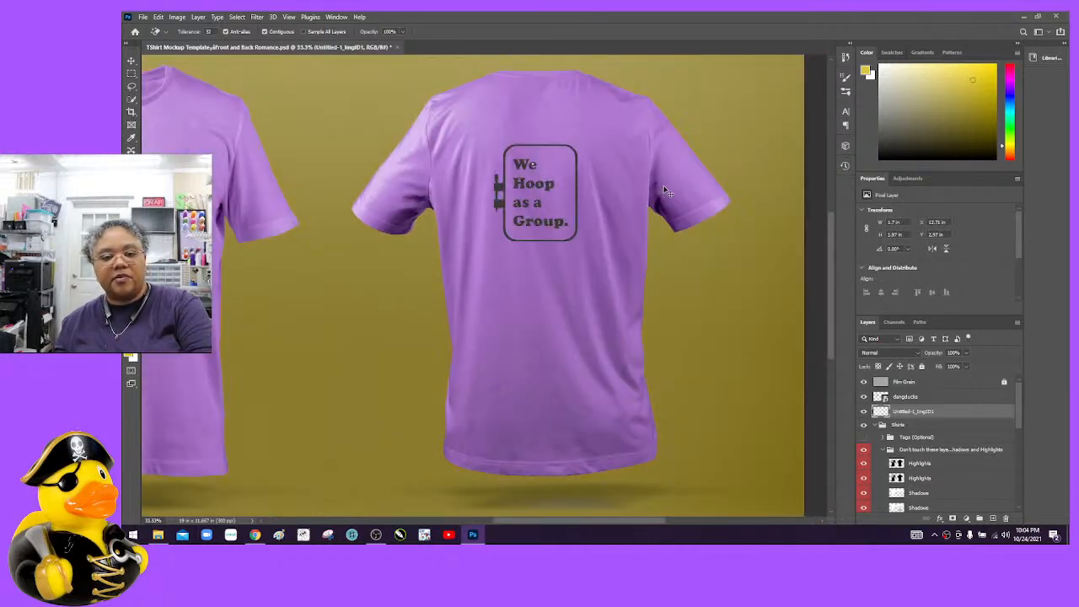
key(ctrl+plus)
key(ctrl+plus)
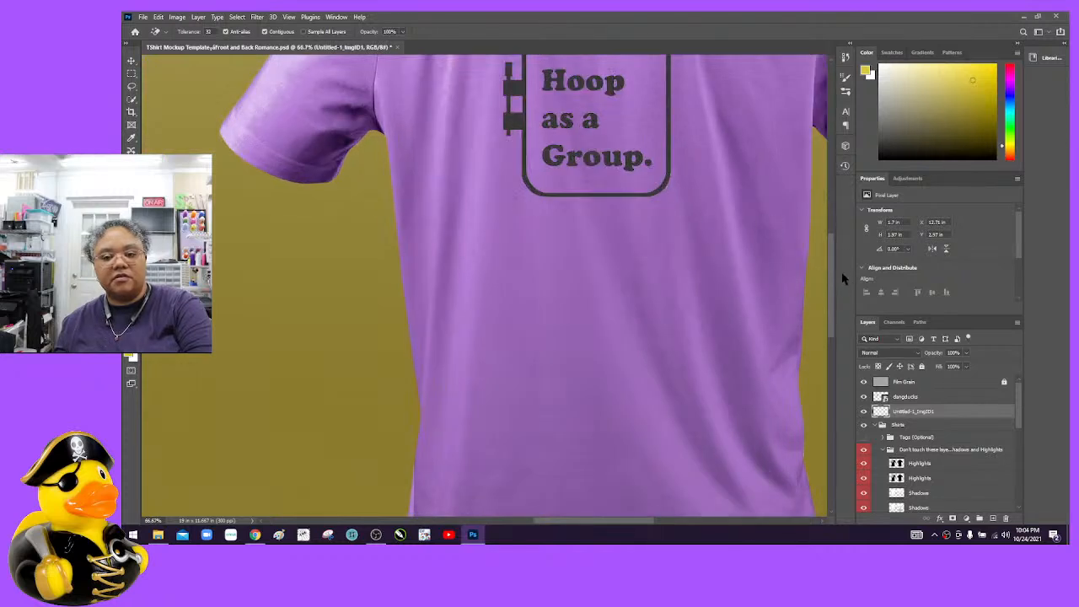
drag(834, 272, 834, 243)
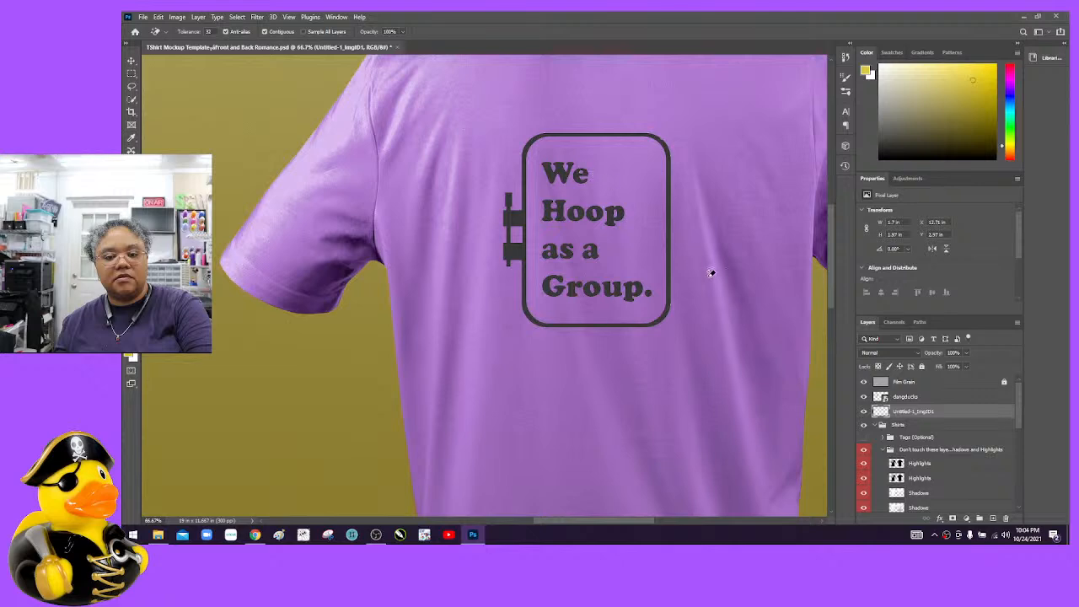
key(ctrl+minus)
key(ctrl+minus)
key(ctrl+minus)
key(ctrl+minus)
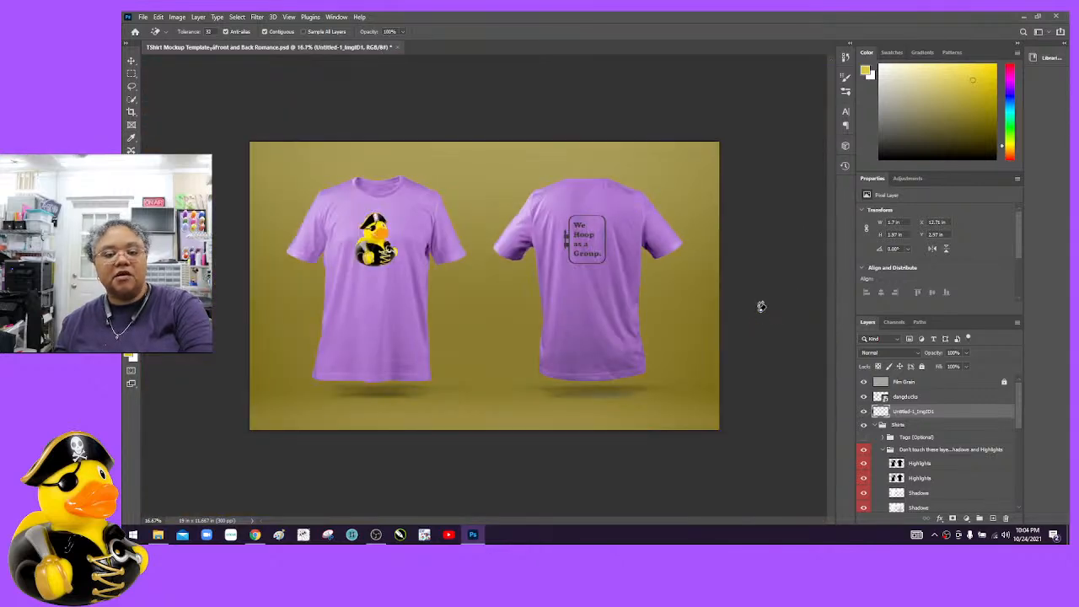
click(130, 59)
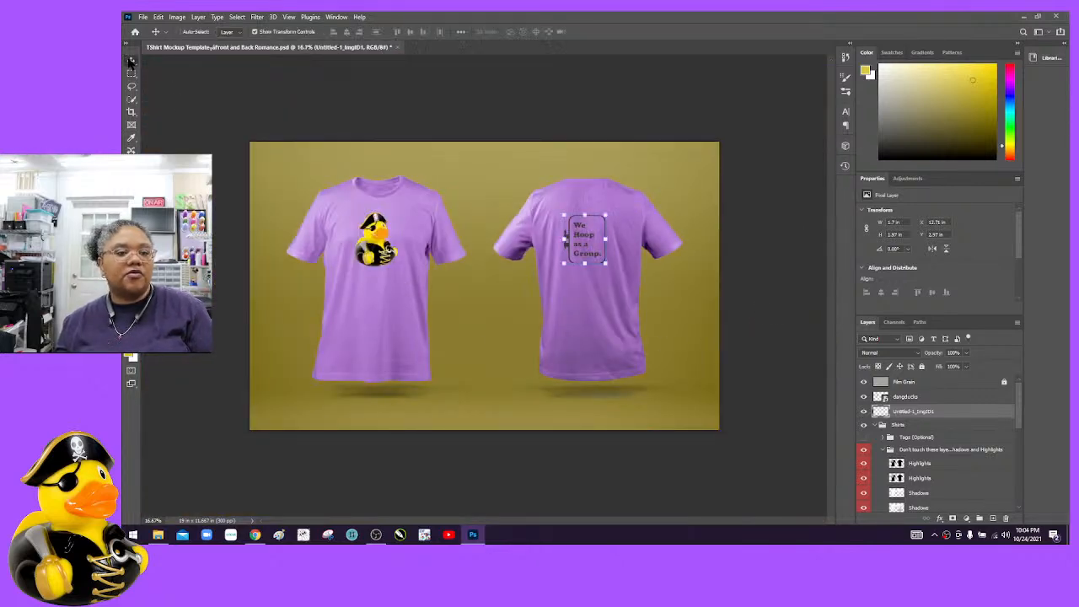
drag(593, 245, 597, 246)
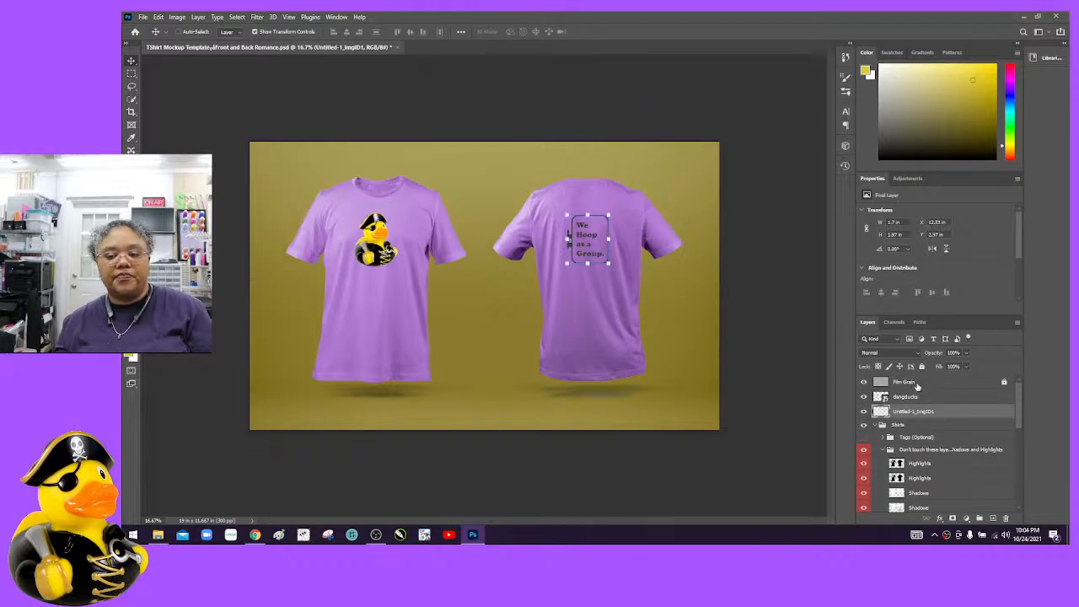
Step: Try to move the front shirt's duck artwork with the locked Film Grain layer selected
click(917, 386)
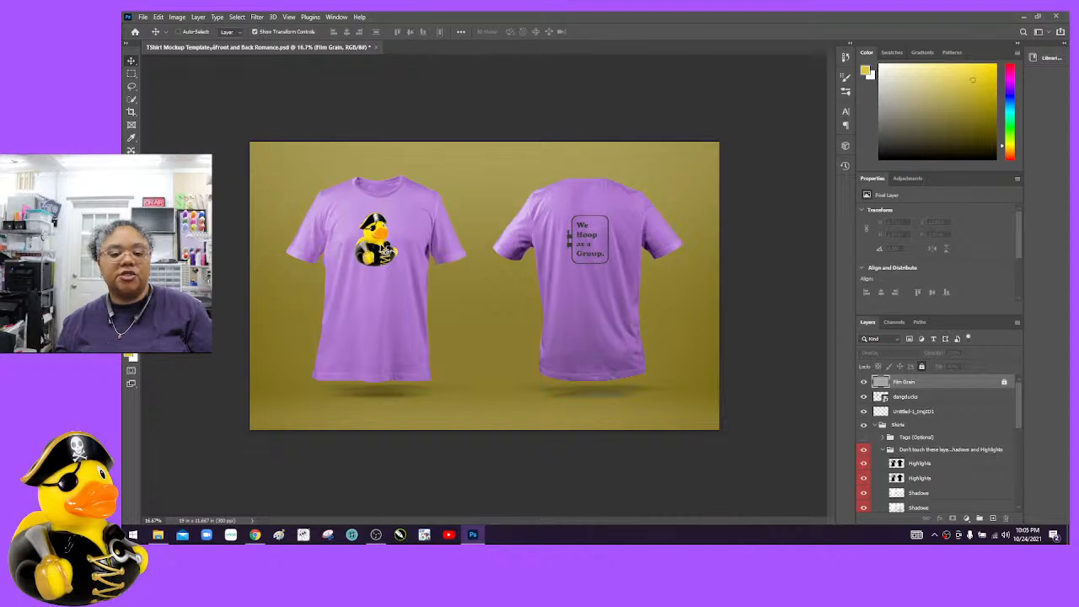
drag(373, 248, 383, 240)
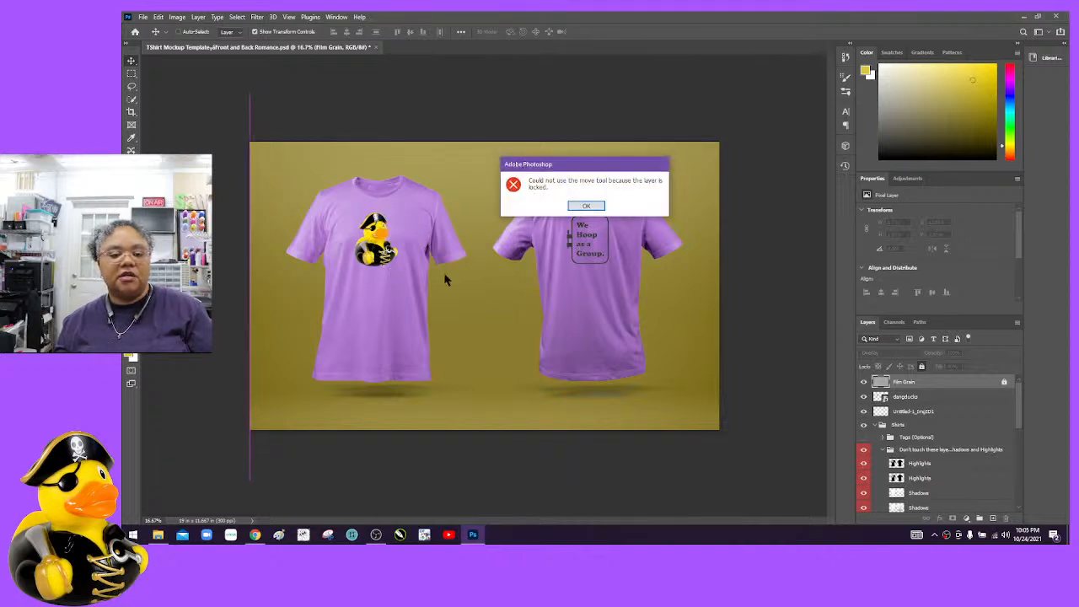
click(582, 207)
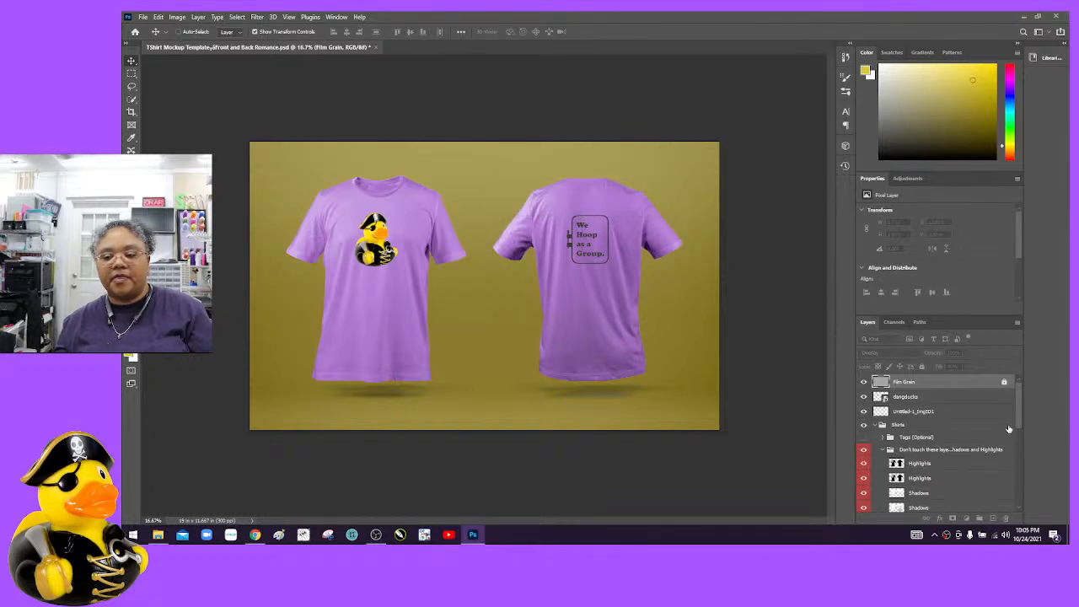
scroll(1022, 413, down, 1)
mouse_move(1021, 413)
mouse_down()
mouse_move(1017, 456)
mouse_move(1017, 407)
mouse_up()
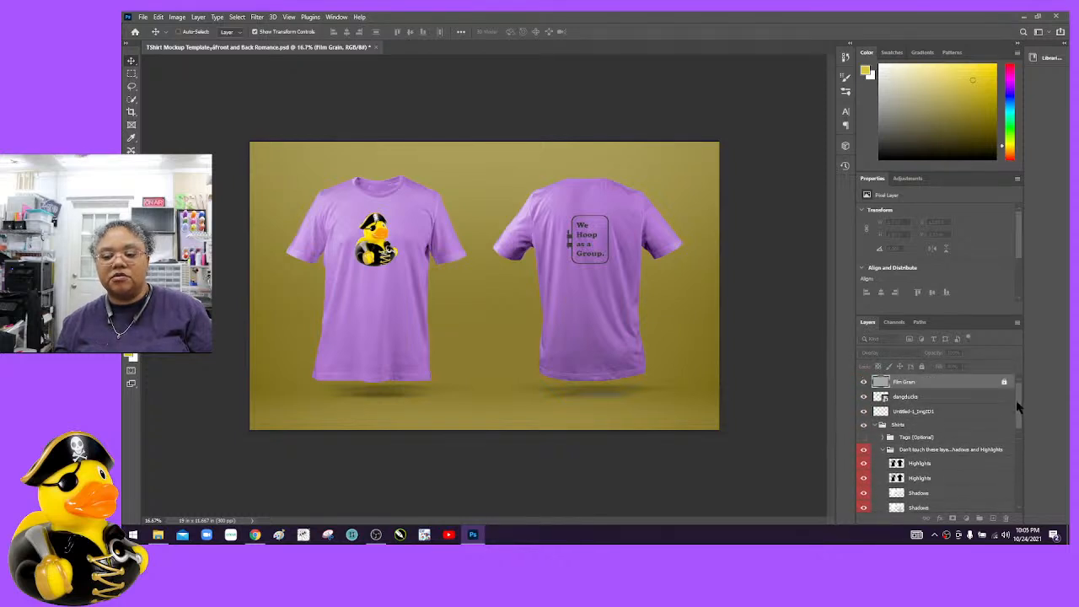
Step: Scale the dangducks layer down to about 12% and place it near the front shirt's lower right hem
click(971, 398)
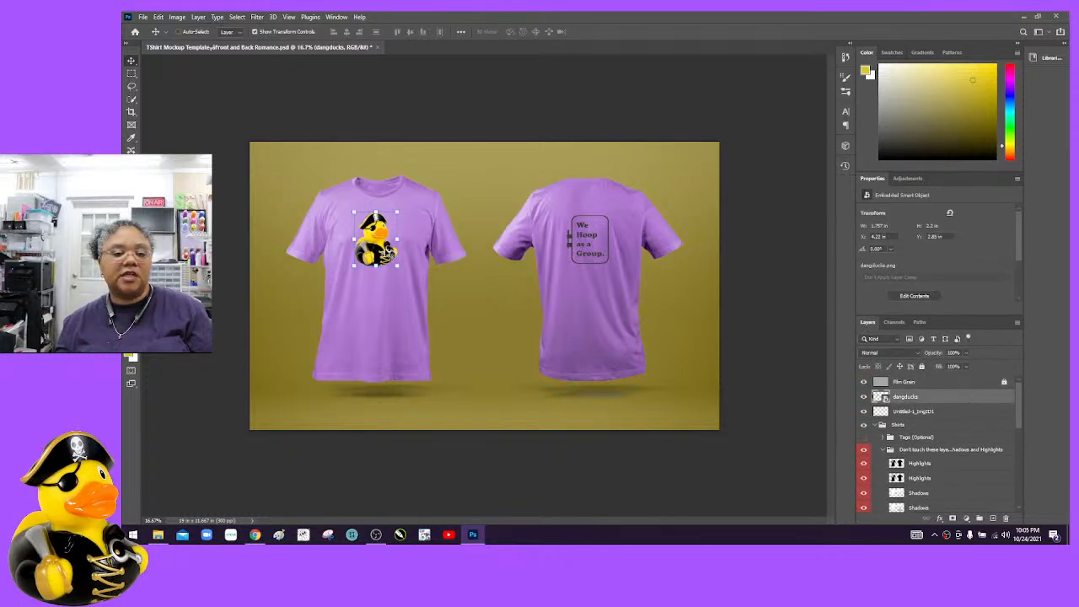
drag(389, 253, 390, 275)
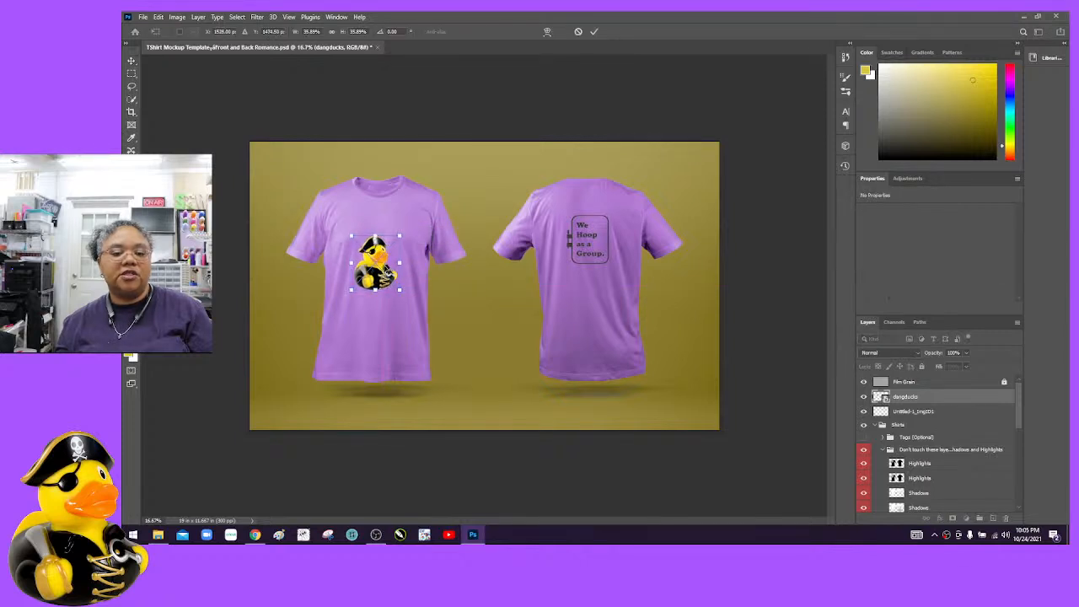
drag(400, 237, 414, 364)
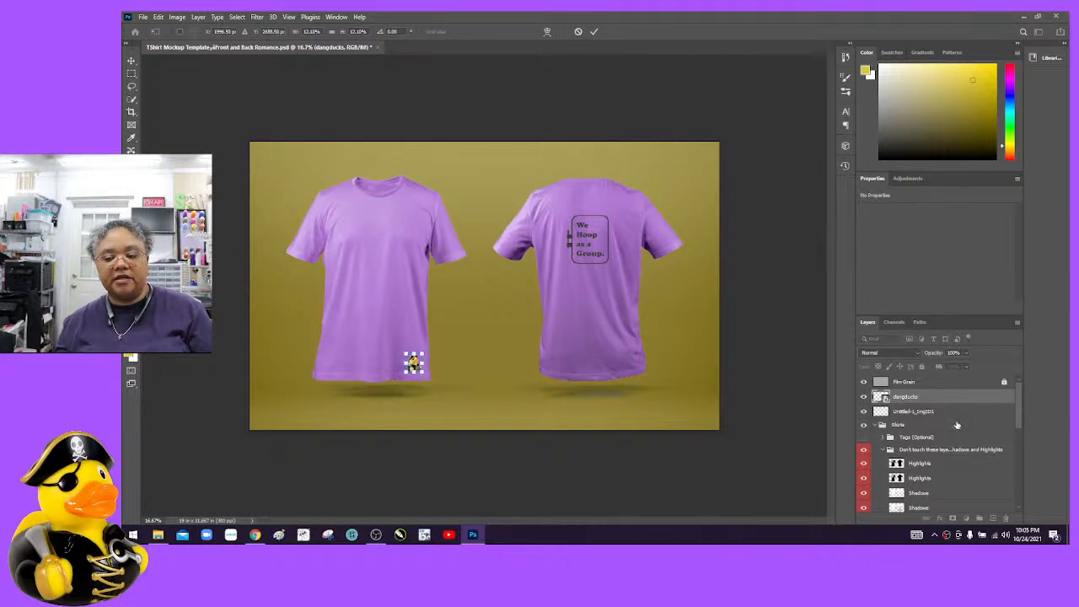
click(953, 424)
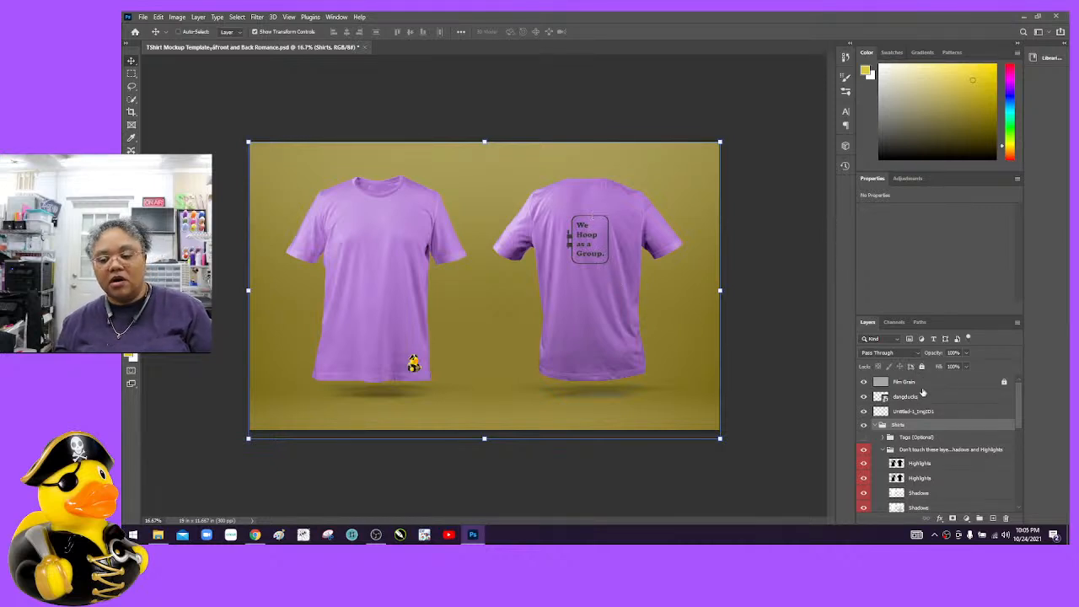
Step: Move the "We Hoop as a Group." artwork to the front shirt's chest and the small duck to the back shirt just below the collar
click(918, 411)
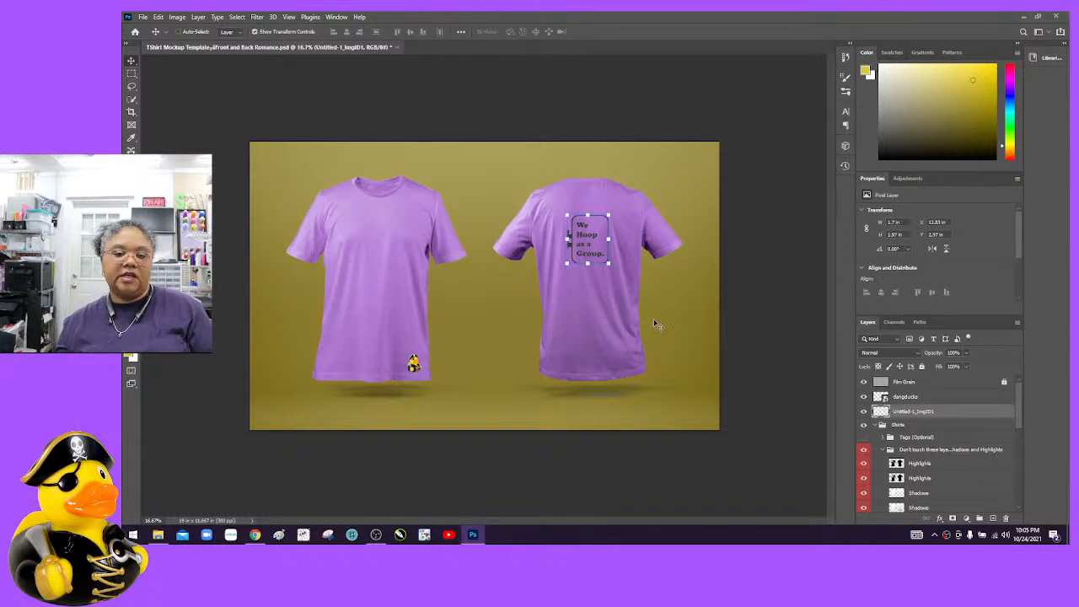
drag(581, 235, 373, 239)
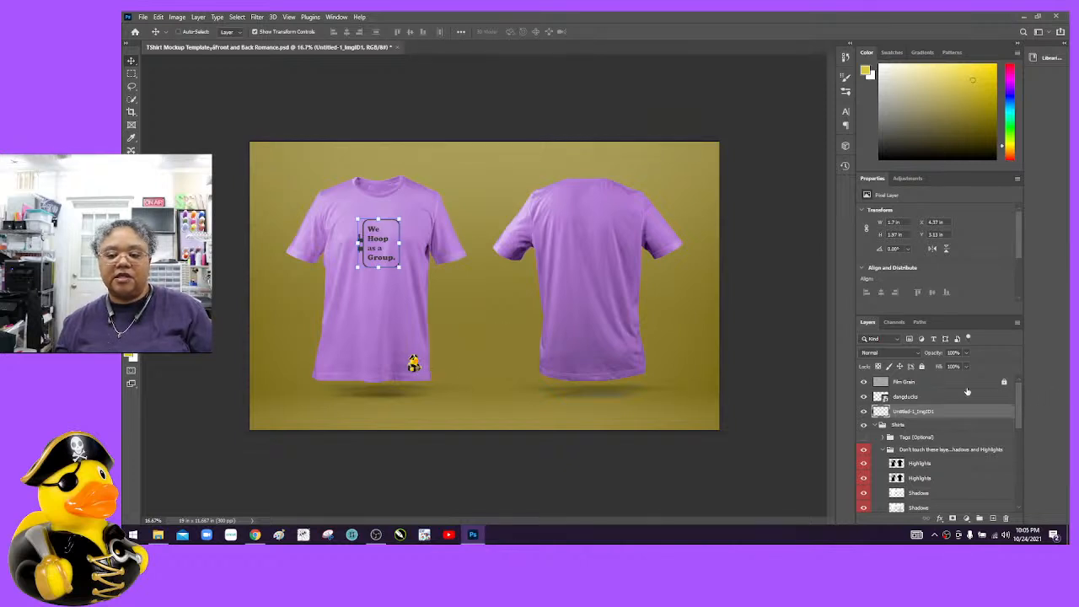
click(413, 362)
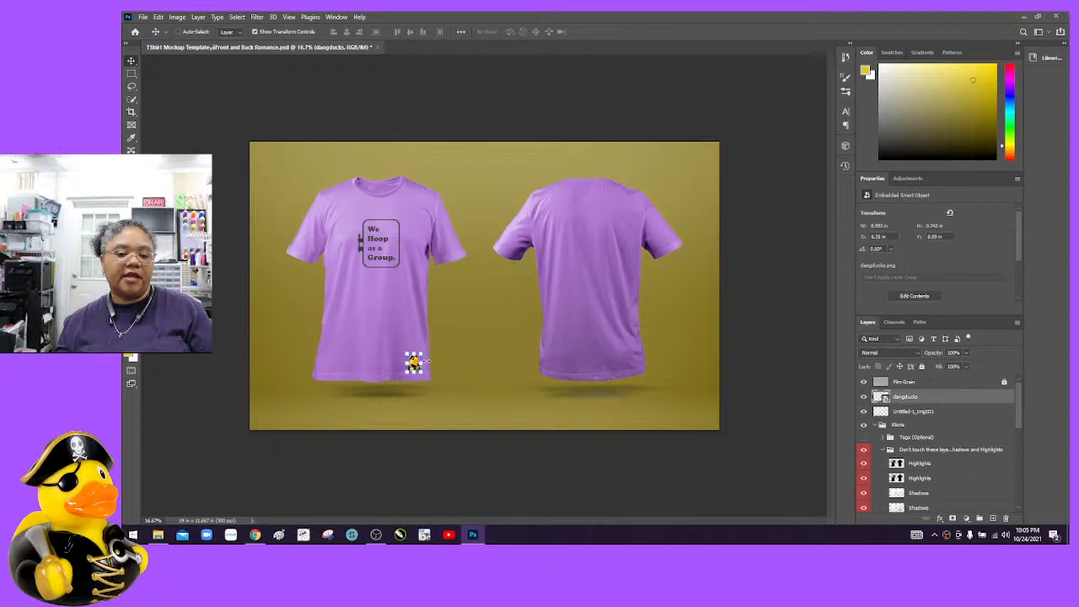
drag(414, 364, 588, 198)
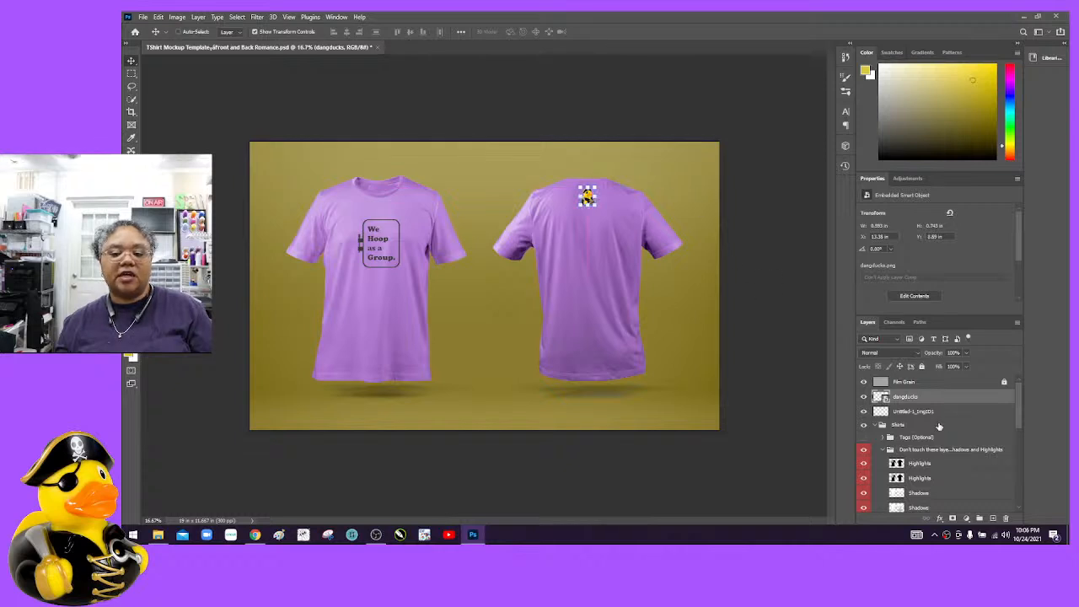
click(932, 428)
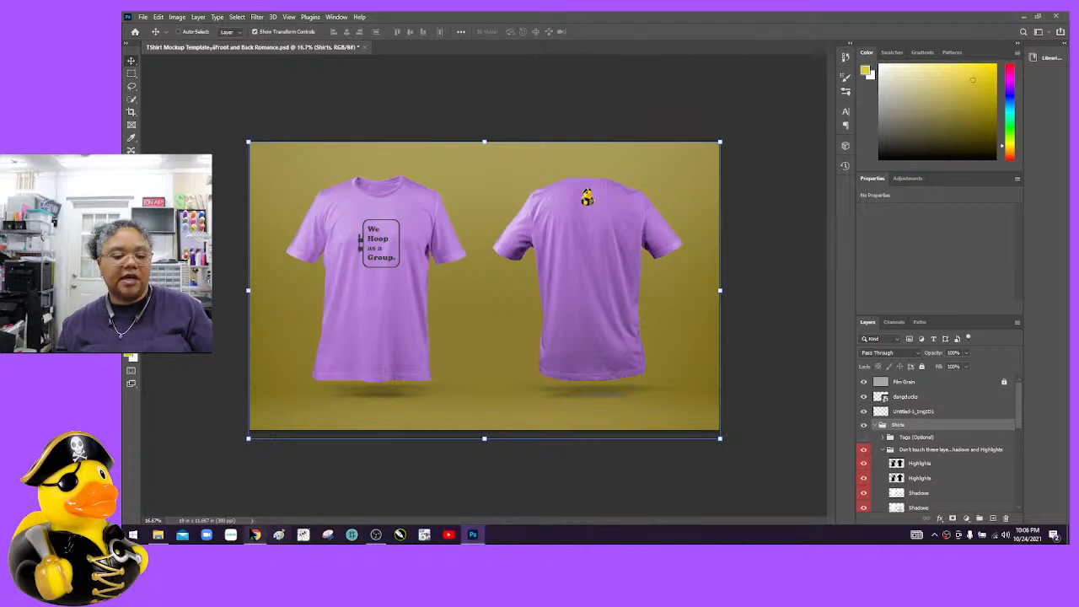
Step: Switch to Chrome and review the images, file types and description of the Etsy 11 oz coffee mug mockup listing
mouse_move(255, 534)
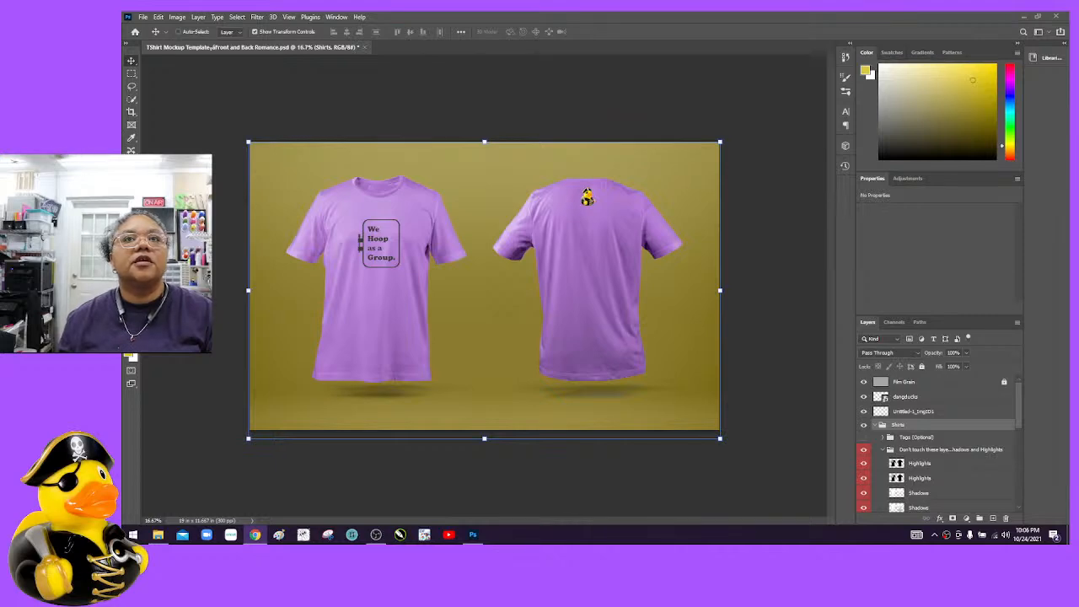
drag(1078, 354, 797, 82)
click(769, 67)
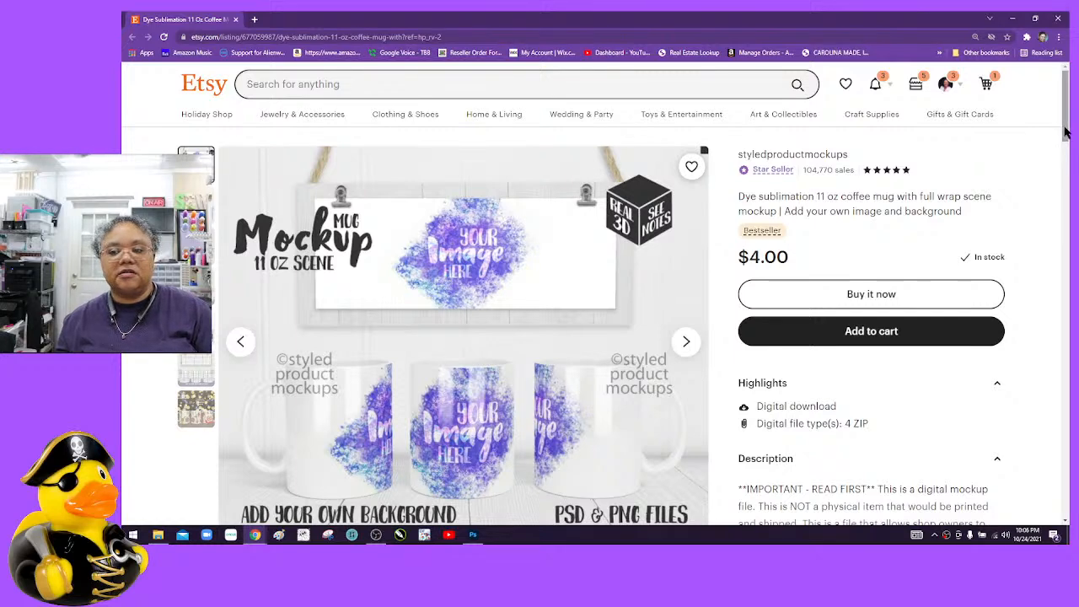
scroll(1067, 133, down, 3)
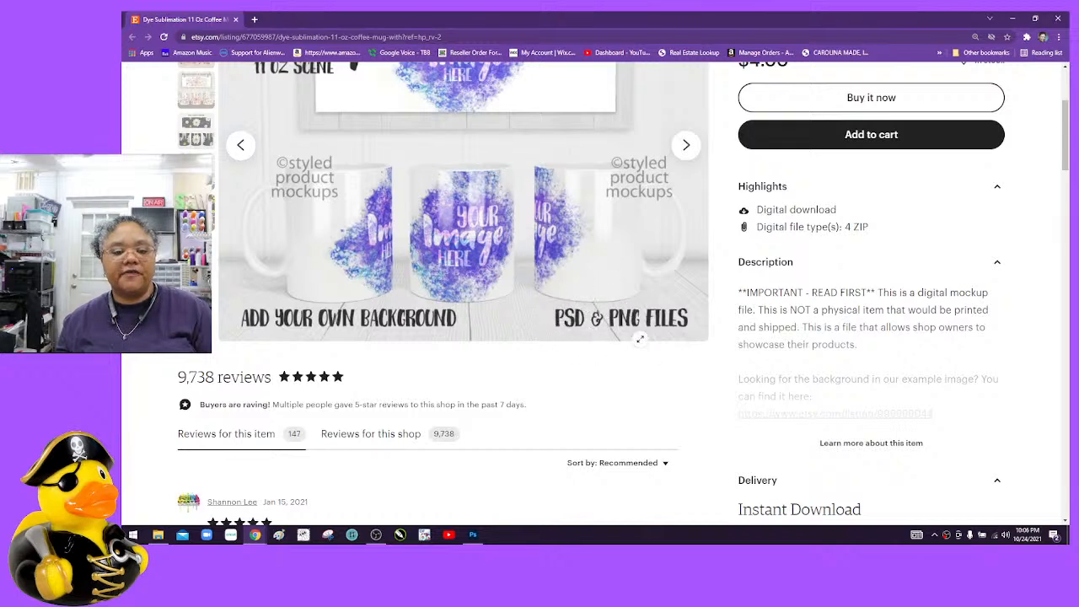
drag(1064, 169, 1063, 143)
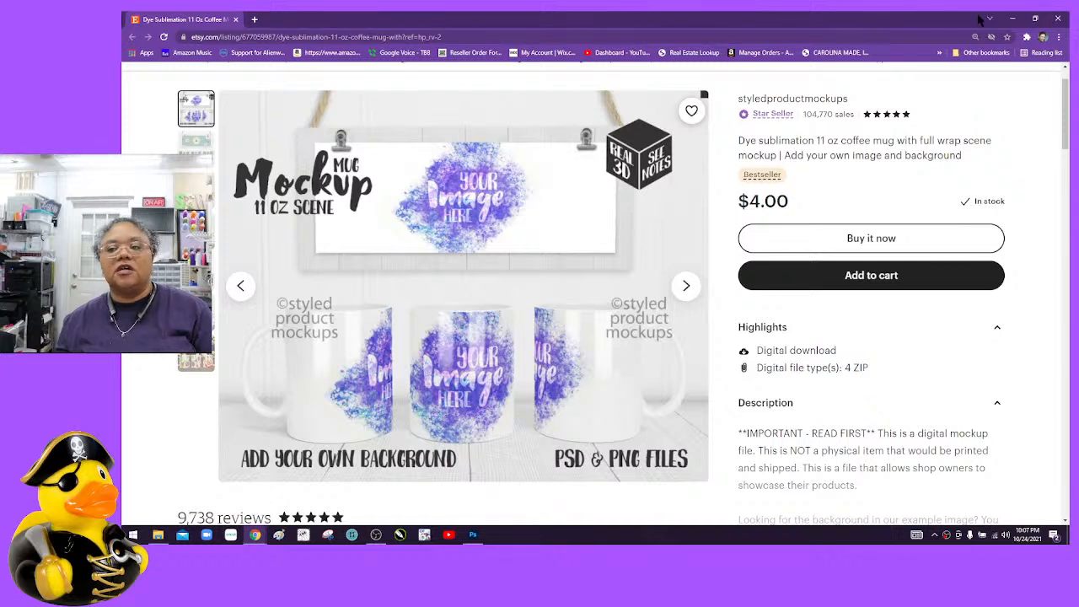
Step: Look through the saved bookmarks from a new browser tab and return to the Etsy coffee mug mockup listing
click(254, 20)
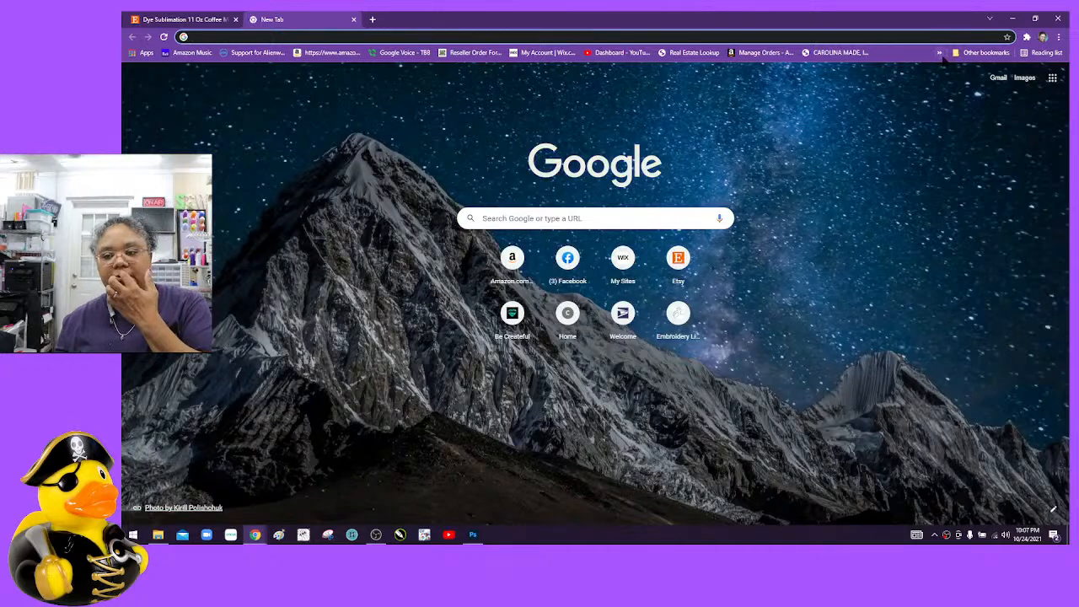
click(939, 52)
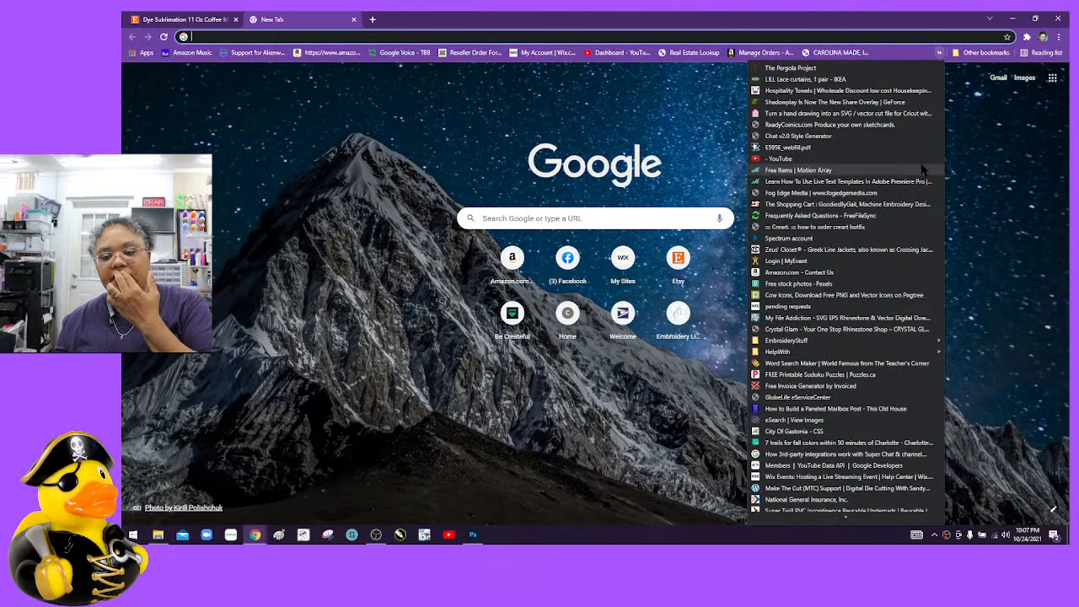
click(949, 171)
click(941, 53)
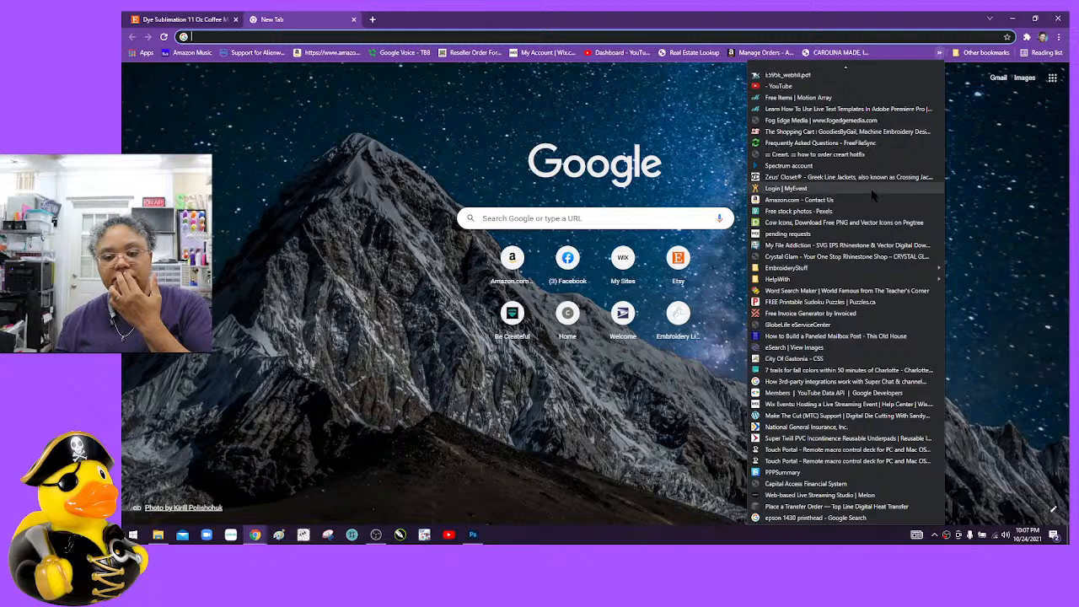
scroll(861, 135, up, 2)
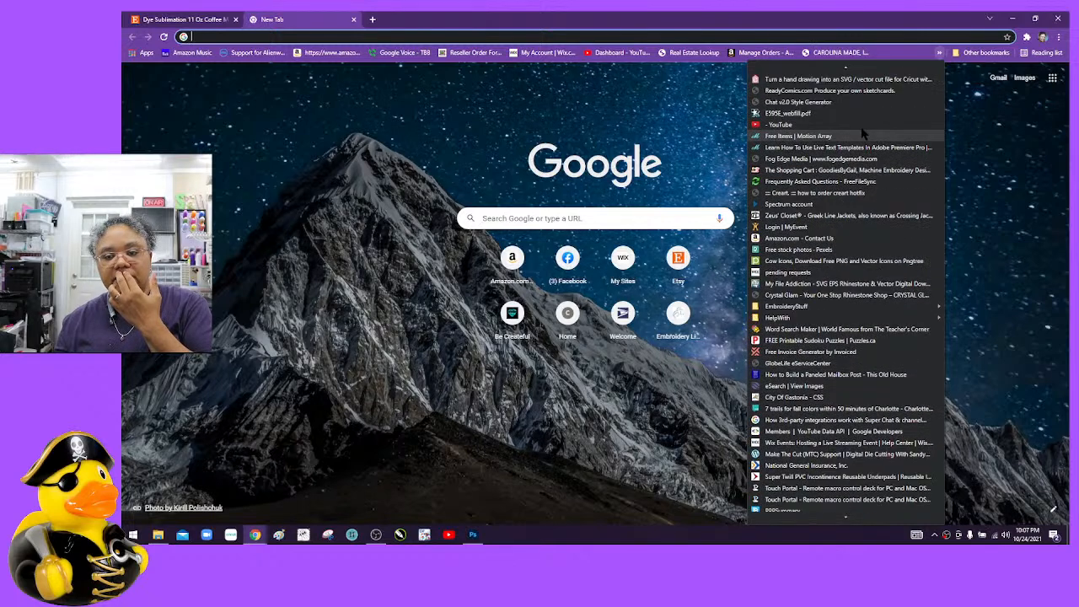
scroll(861, 133, up, 1)
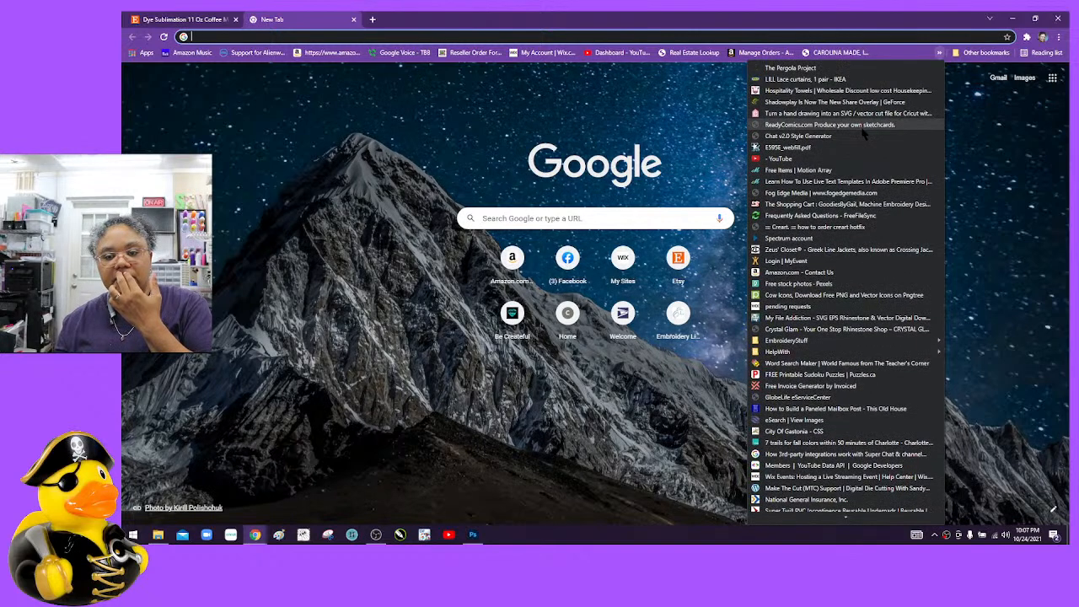
mouse_move(969, 55)
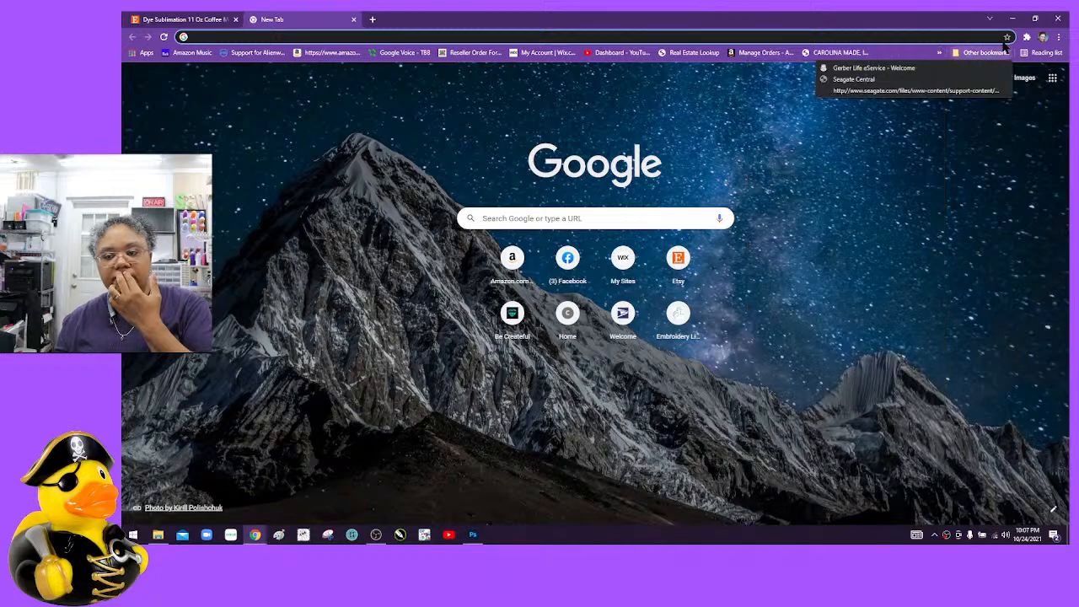
click(986, 54)
click(987, 54)
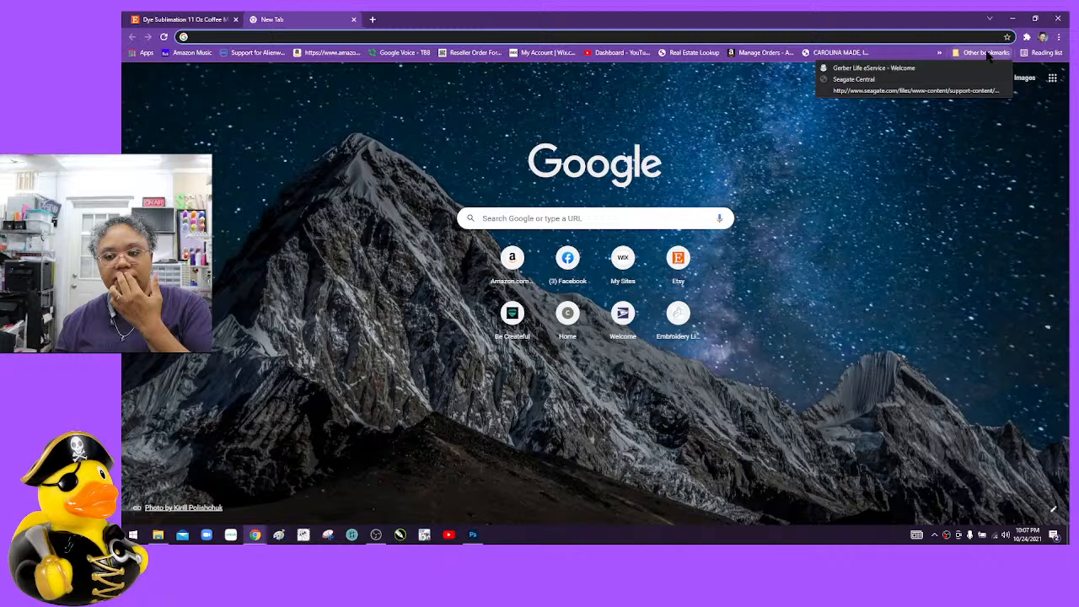
click(988, 54)
click(939, 52)
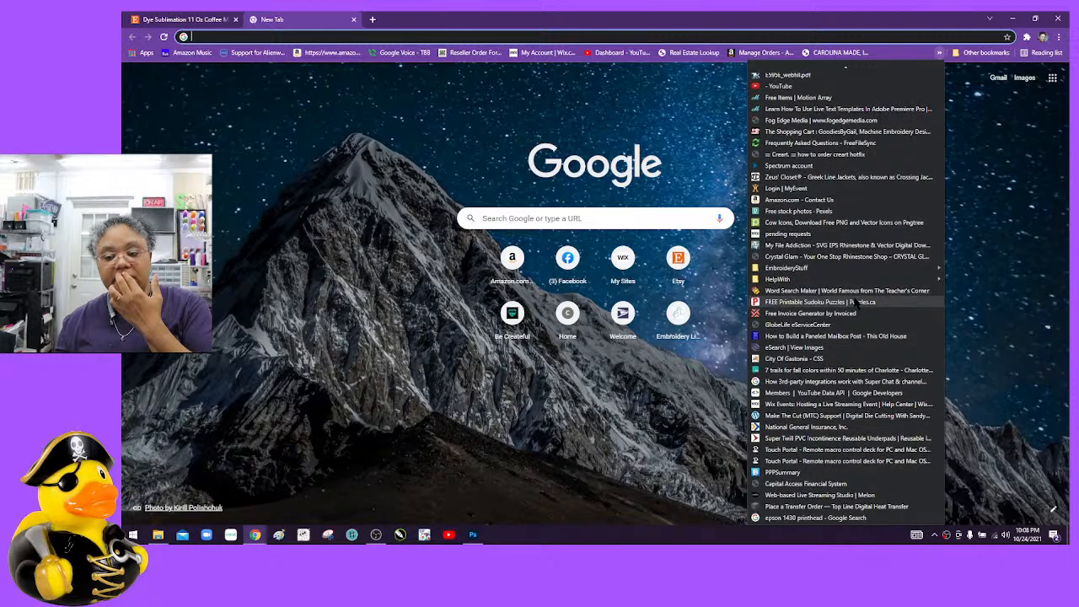
scroll(852, 305, down, 2)
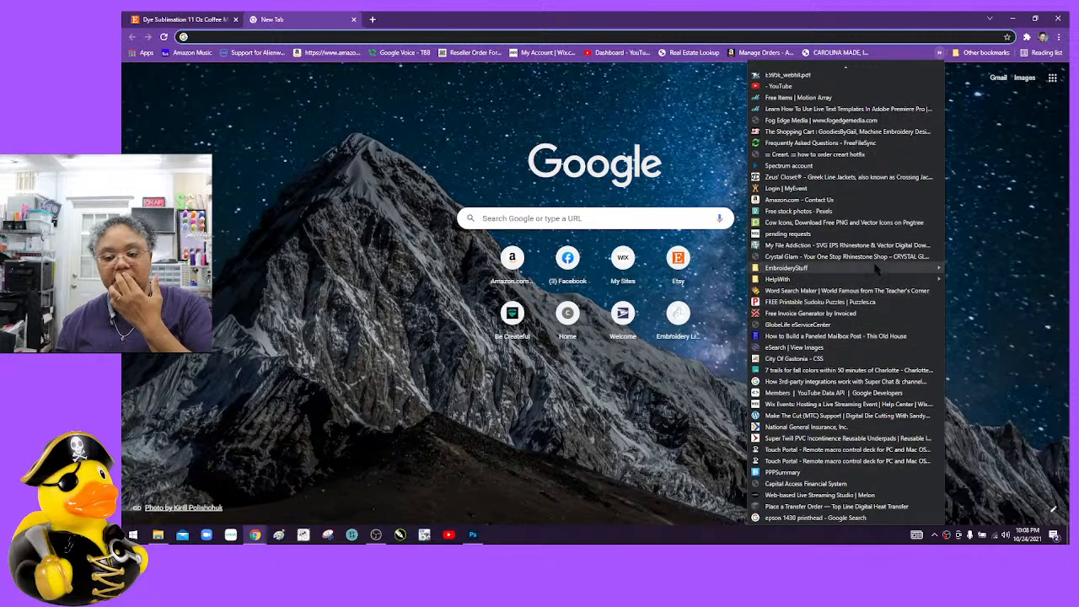
key(Escape)
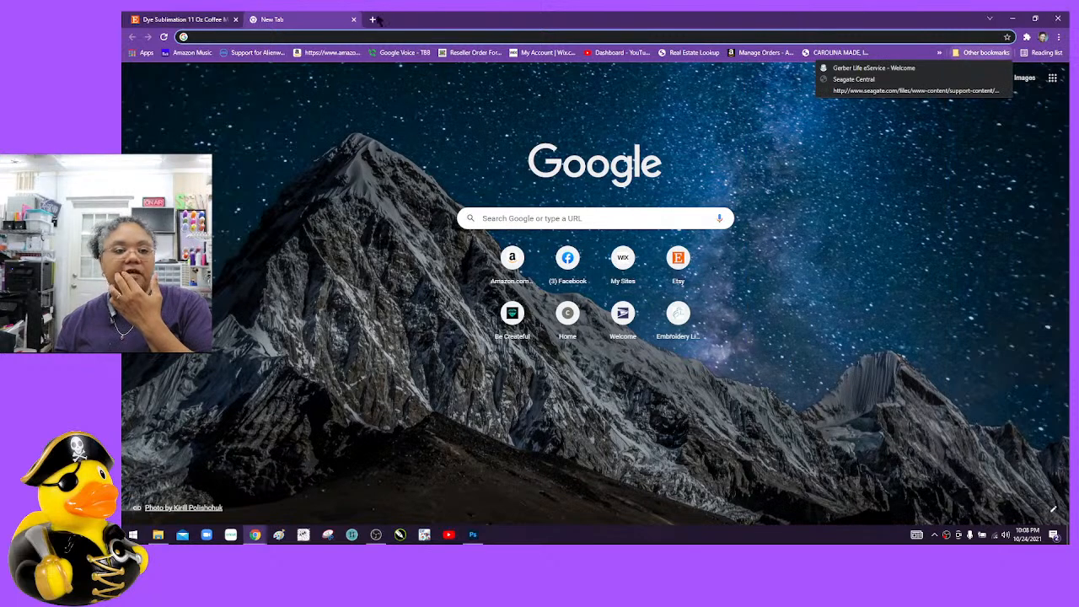
click(157, 18)
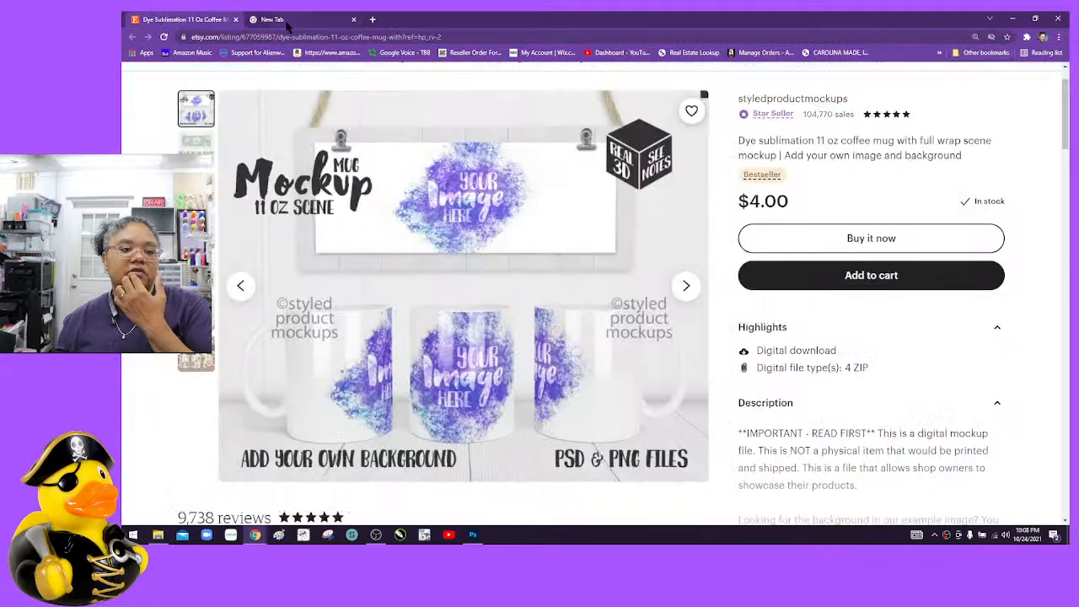
Step: Move the Etsy browser window off this screen and bring the Adobe Stock "t shirt mockup" results window over, maximised
drag(435, 19, 1078, 20)
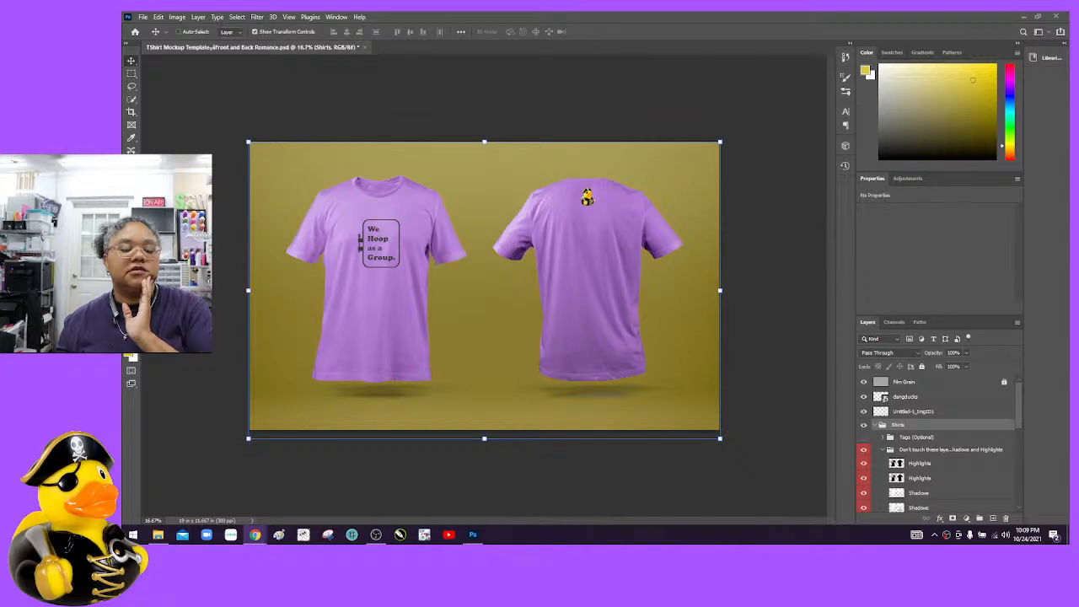
drag(1078, 168, 673, 71)
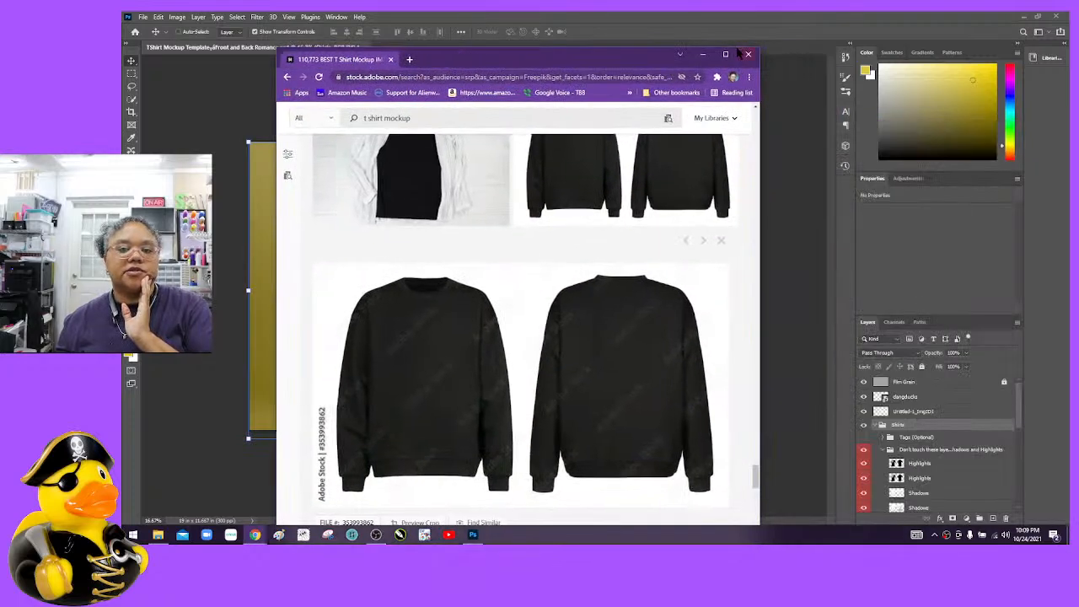
click(724, 54)
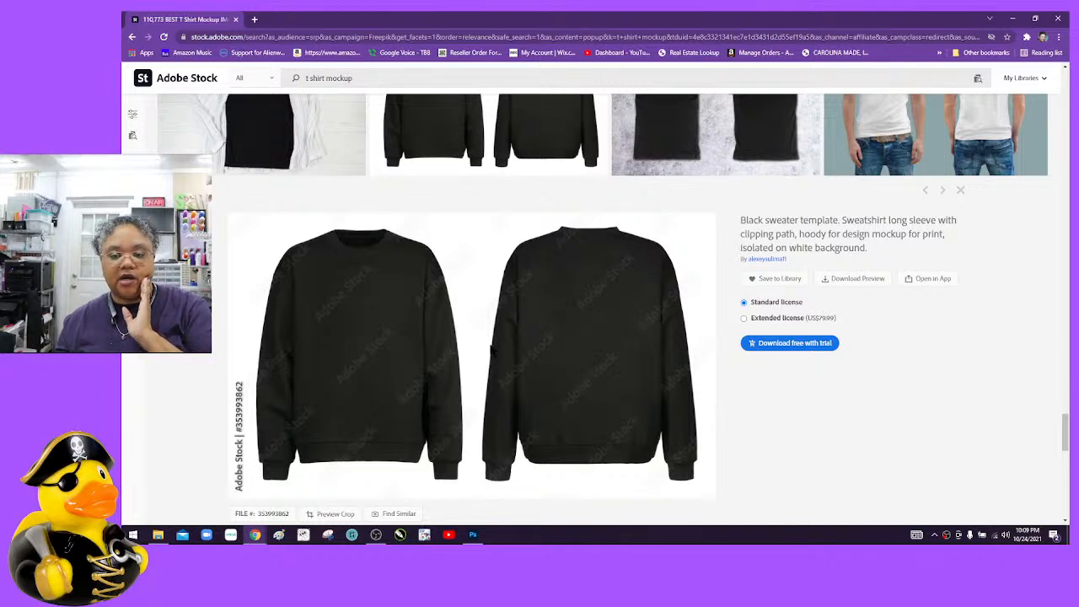
Step: View the free-trial subscription options for the black sweater template and dismiss them without continuing
click(816, 345)
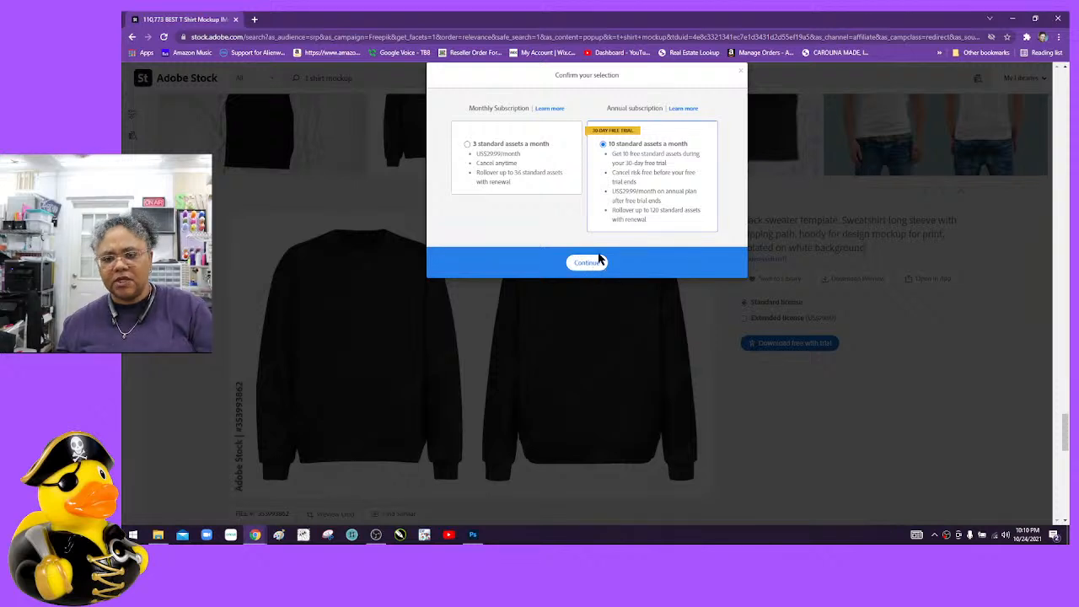
click(741, 78)
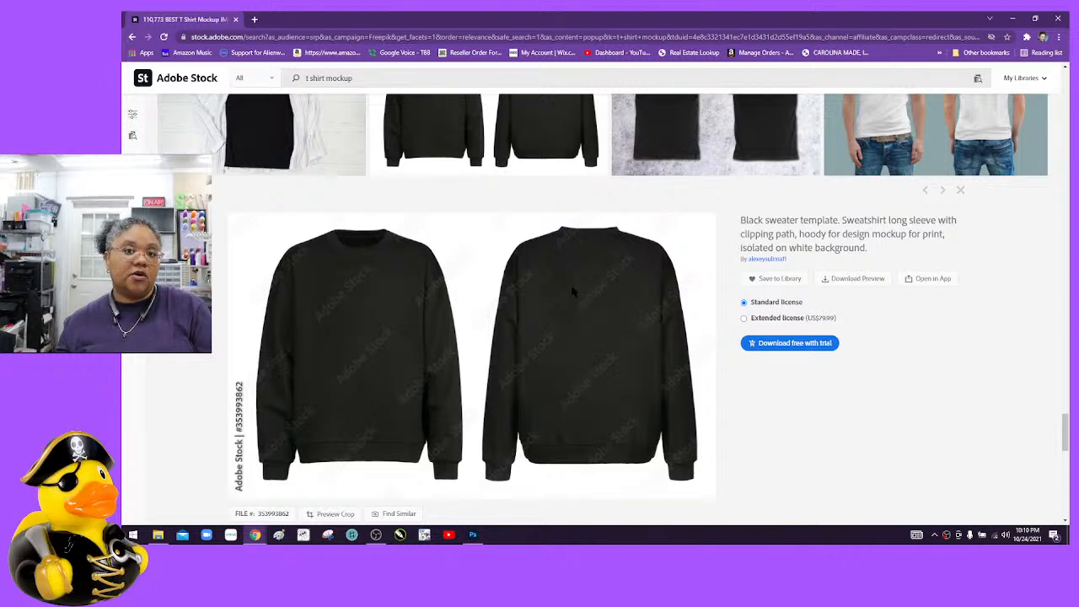
Step: Browse the rest of the first page of Adobe Stock T-shirt mockup results
scroll(590, 284, up, 3)
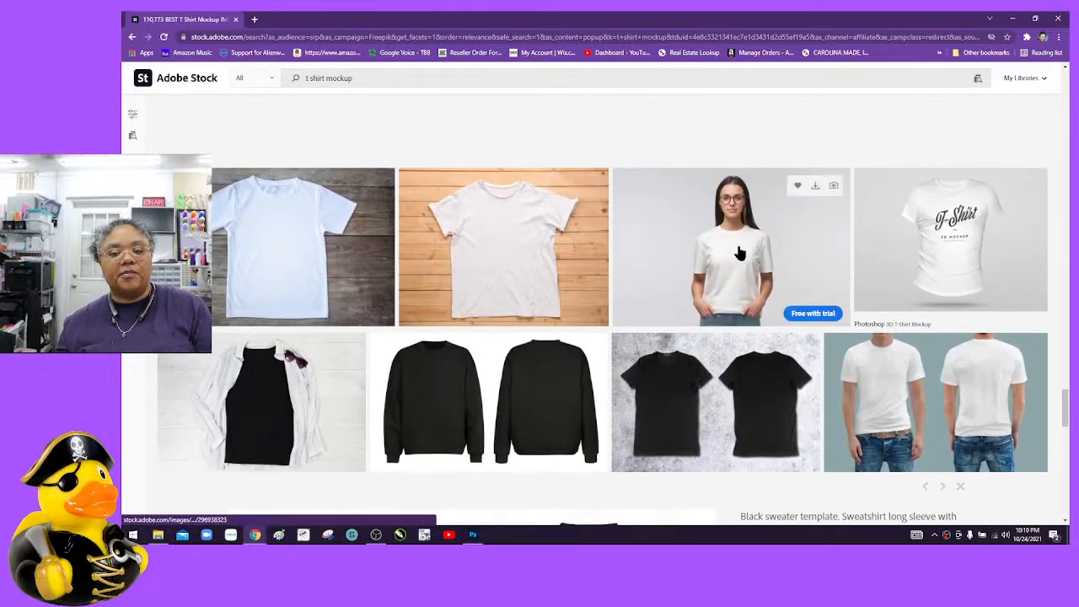
scroll(725, 291, down, 2)
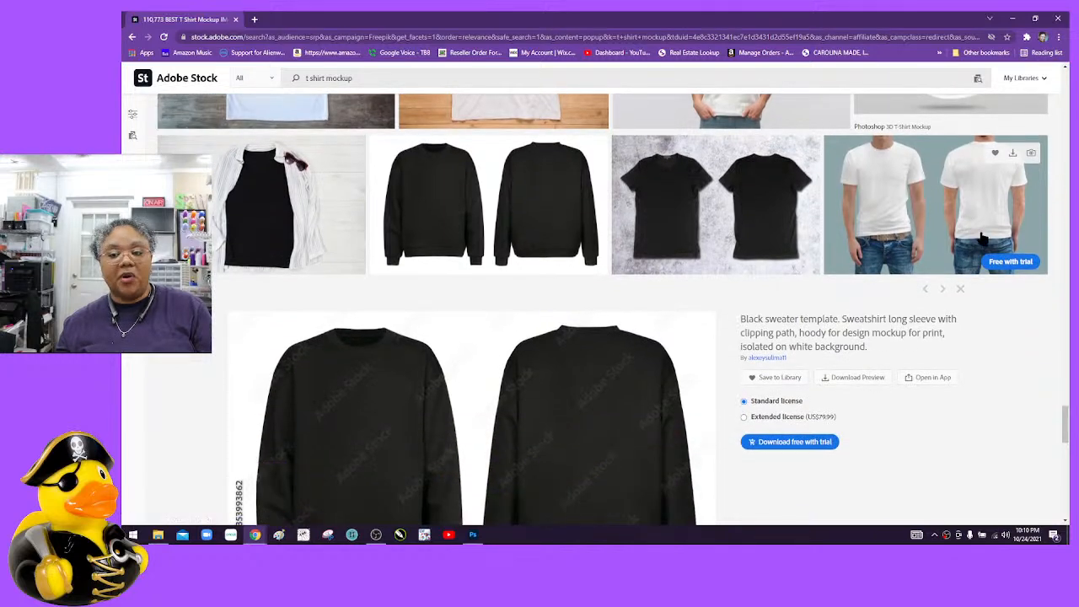
scroll(778, 193, down, 6)
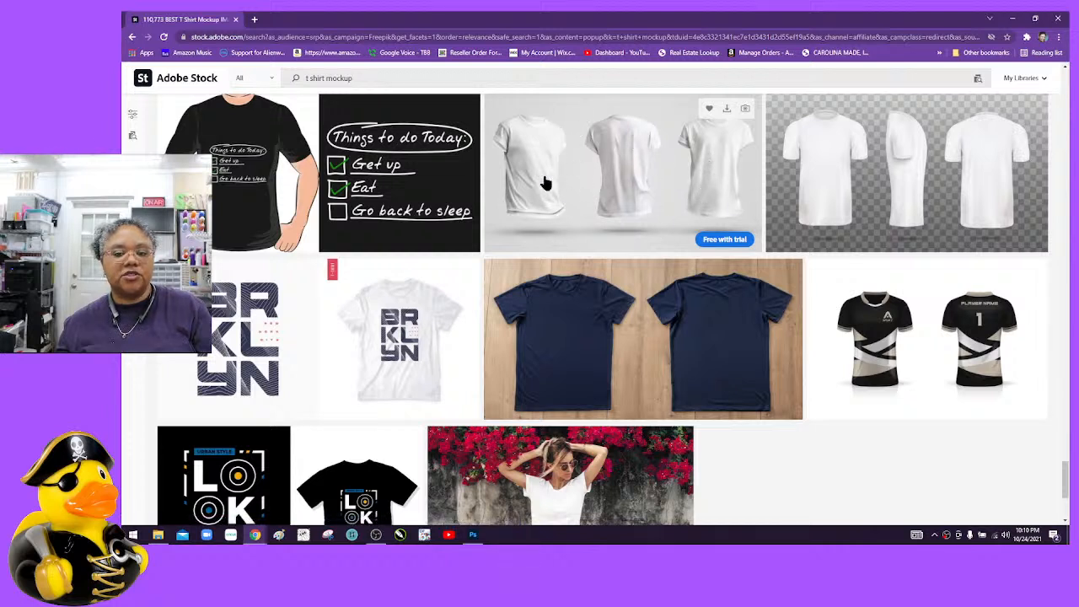
scroll(548, 222, down, 3)
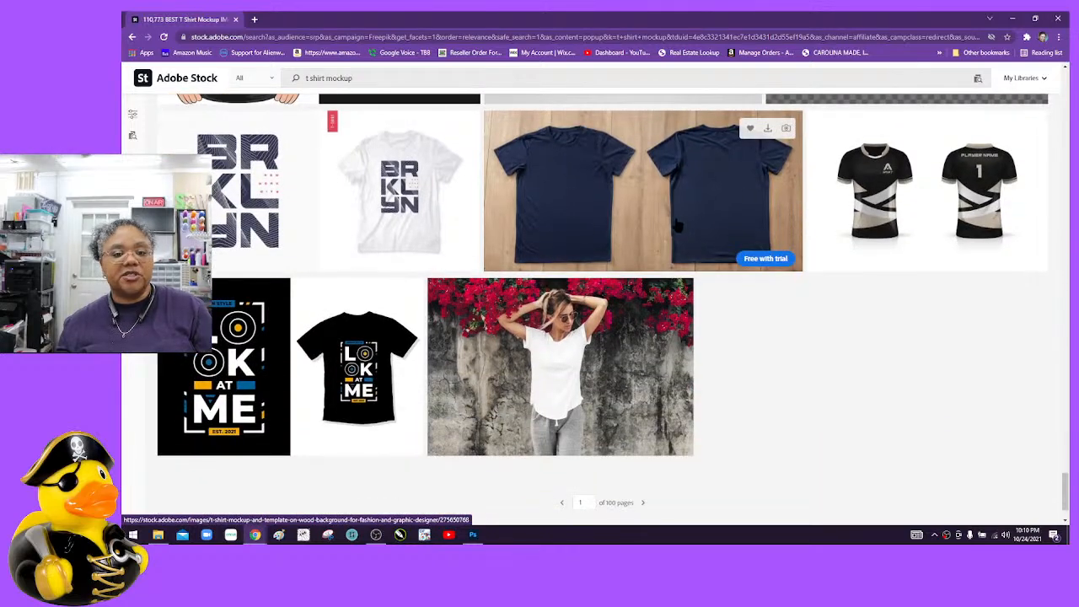
scroll(594, 333, down, 1)
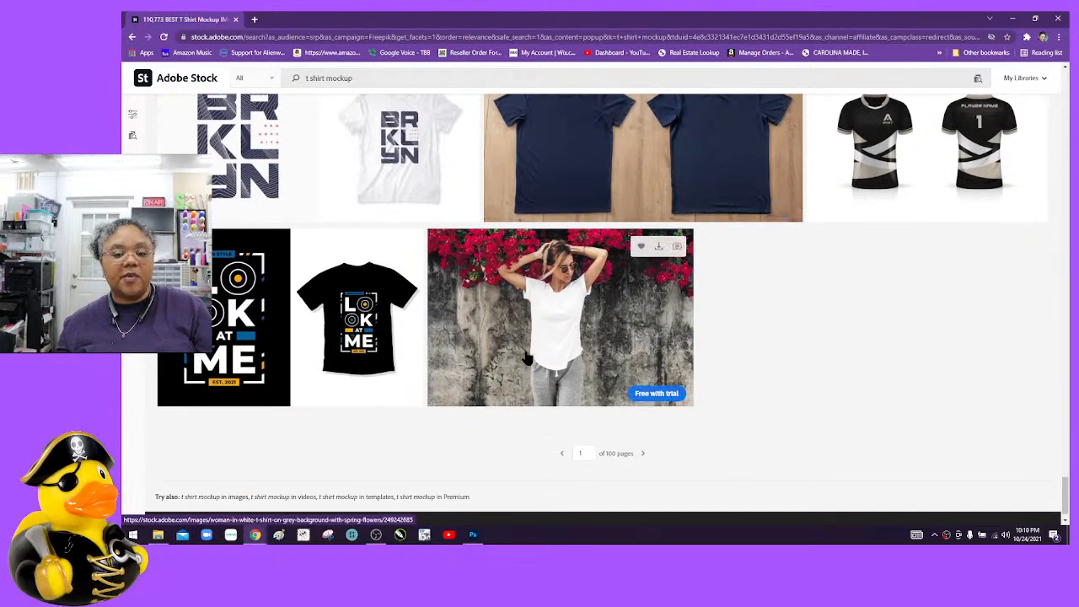
Step: Go to the second page of the "t shirt mockup" results and browse the range of shirt mockup images
click(641, 455)
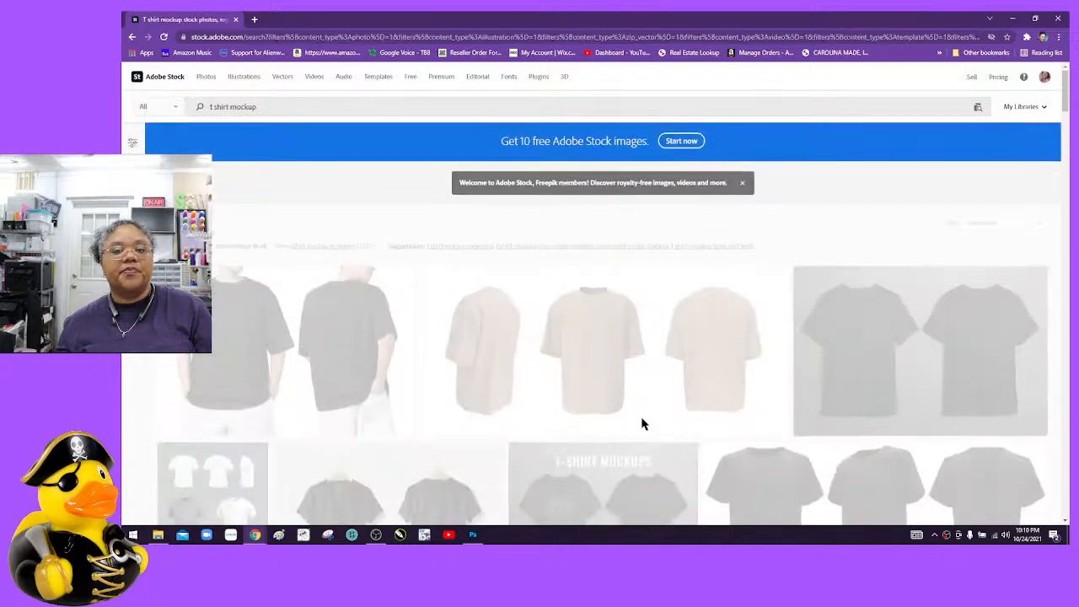
scroll(644, 422, down, 3)
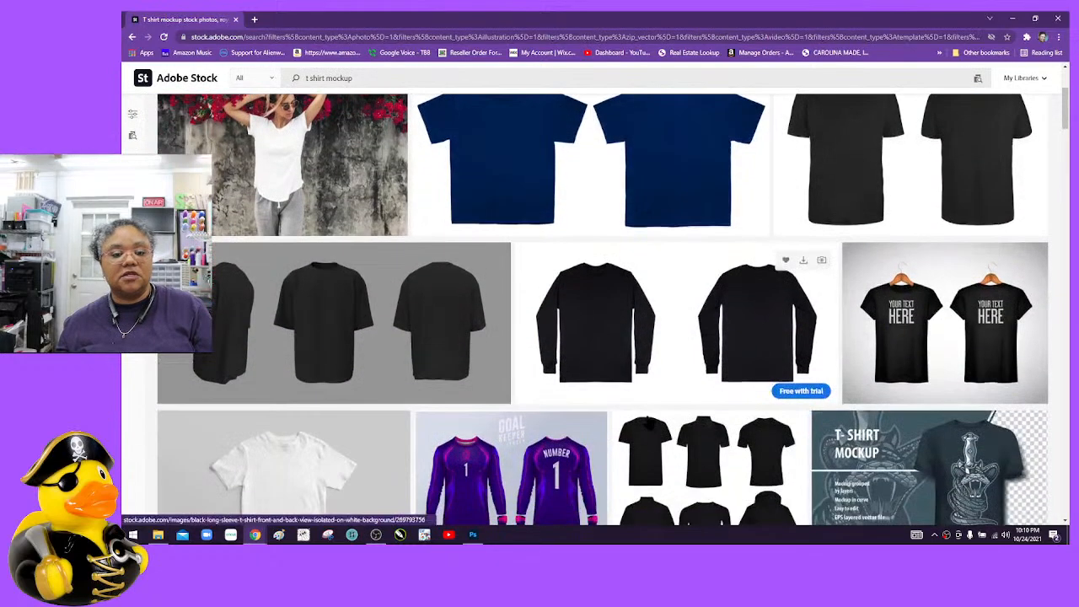
scroll(647, 422, down, 6)
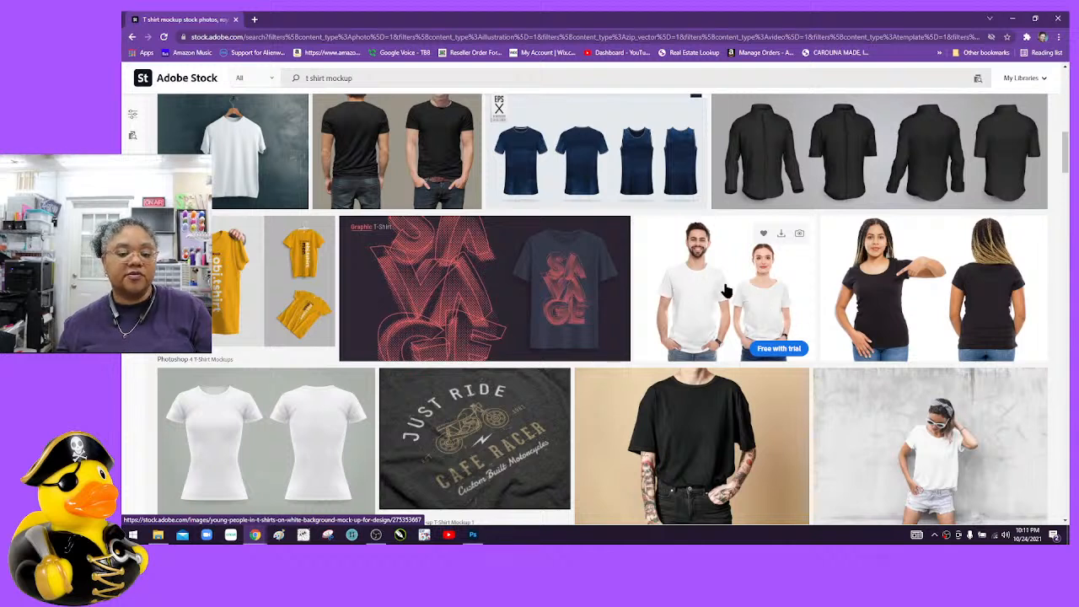
scroll(726, 291, down, 6)
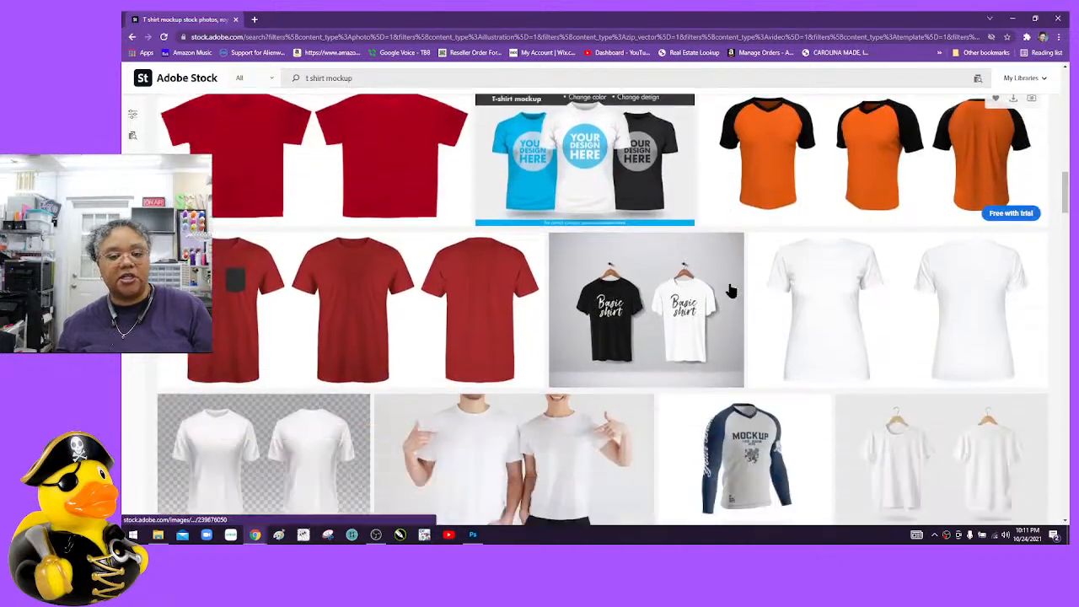
scroll(813, 259, up, 1)
scroll(795, 224, down, 4)
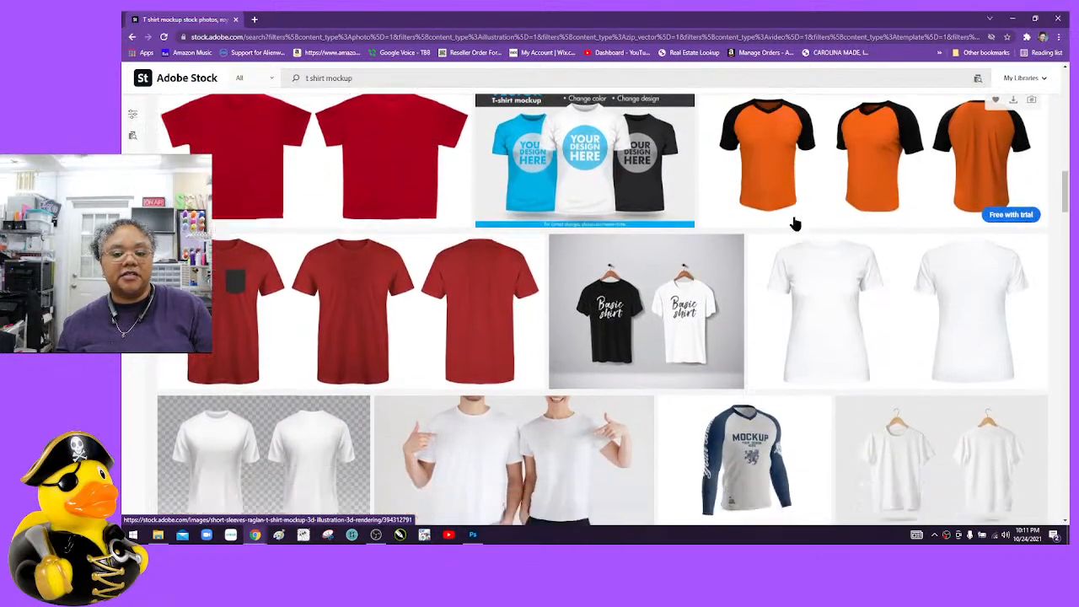
scroll(494, 249, down, 1)
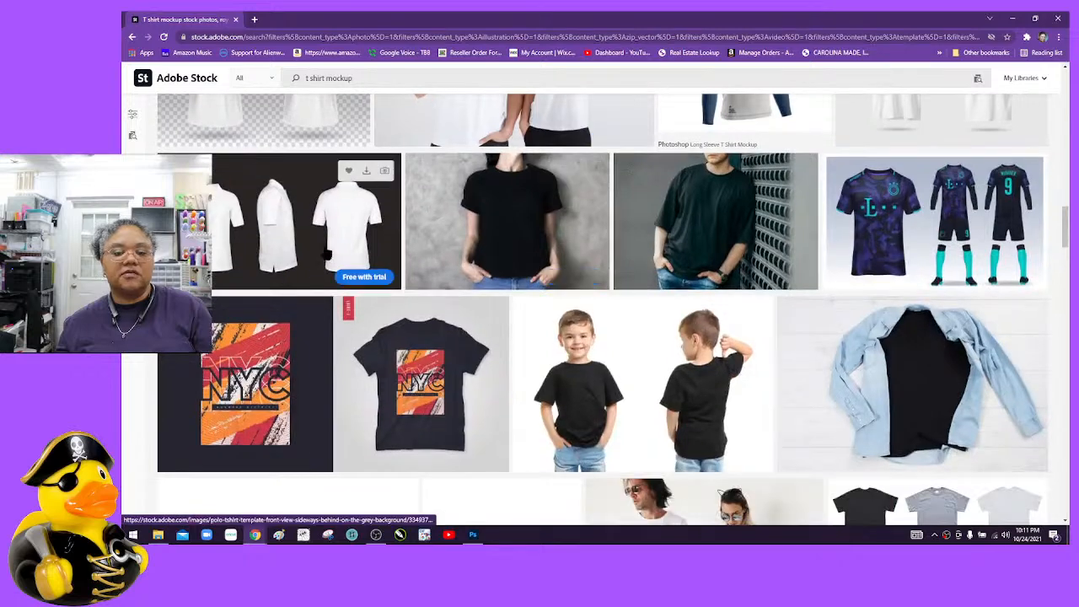
scroll(559, 323, down, 10)
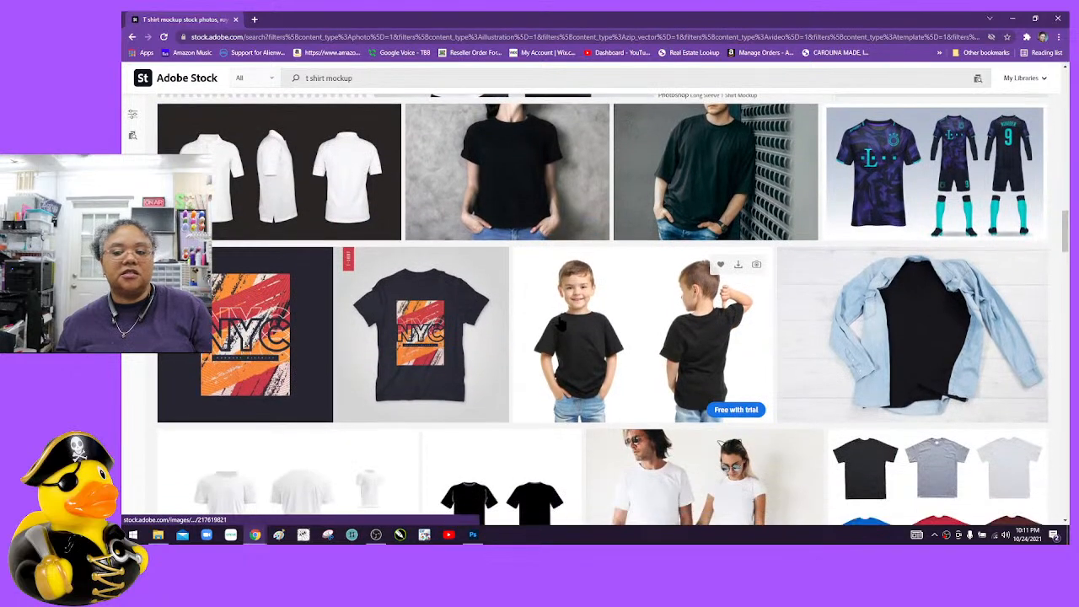
scroll(559, 322, down, 4)
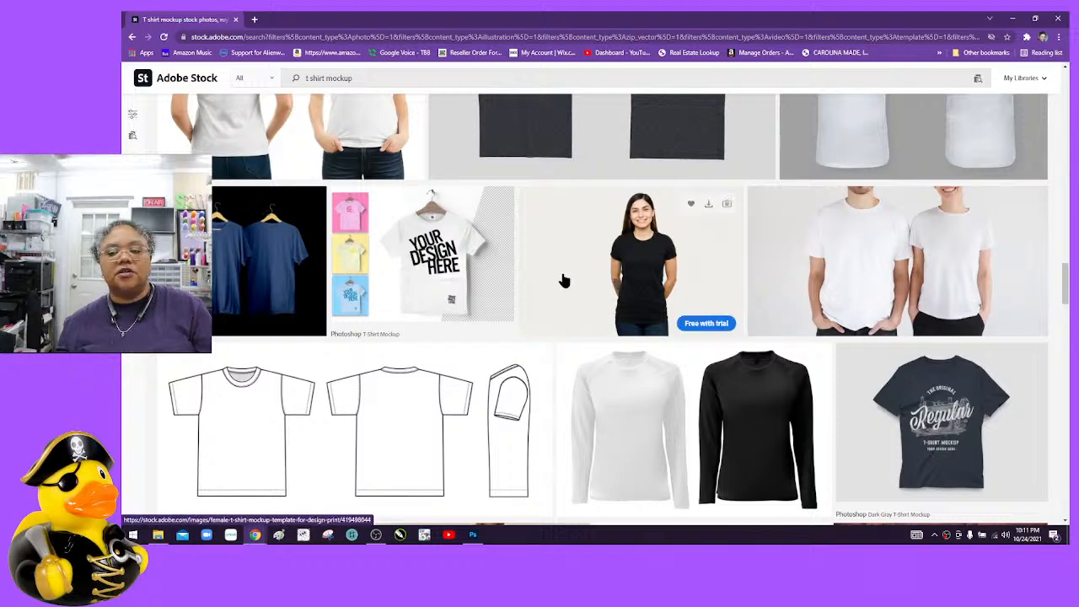
scroll(564, 280, down, 4)
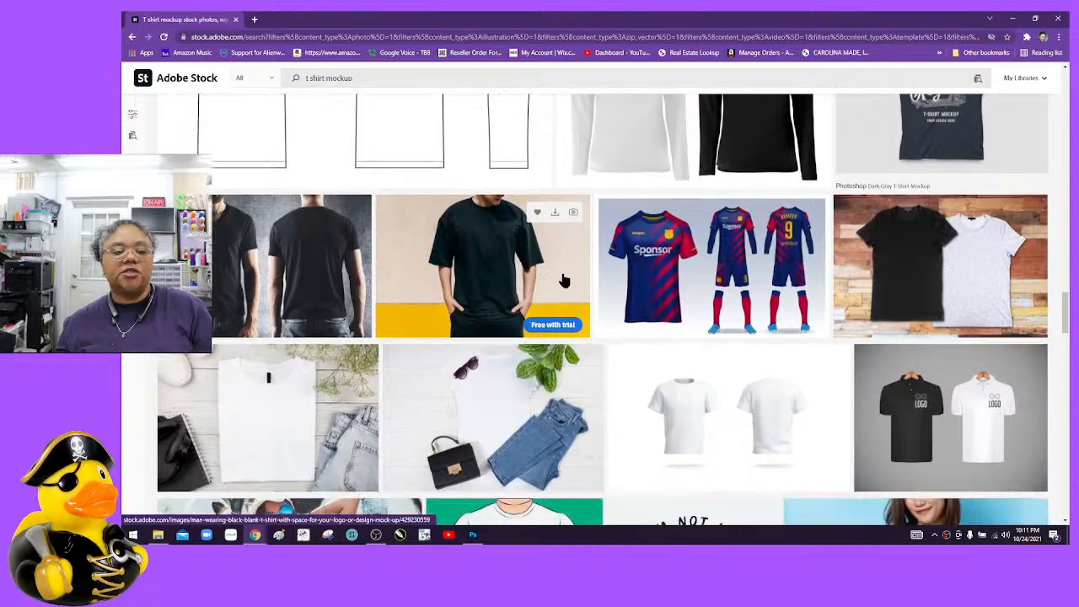
scroll(564, 281, down, 3)
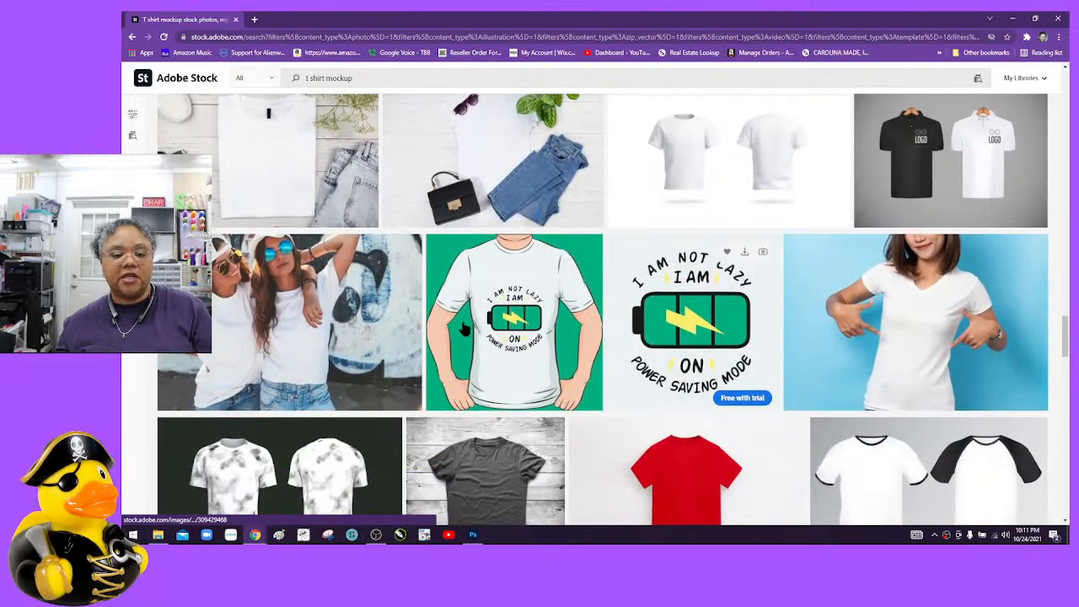
scroll(506, 346, down, 3)
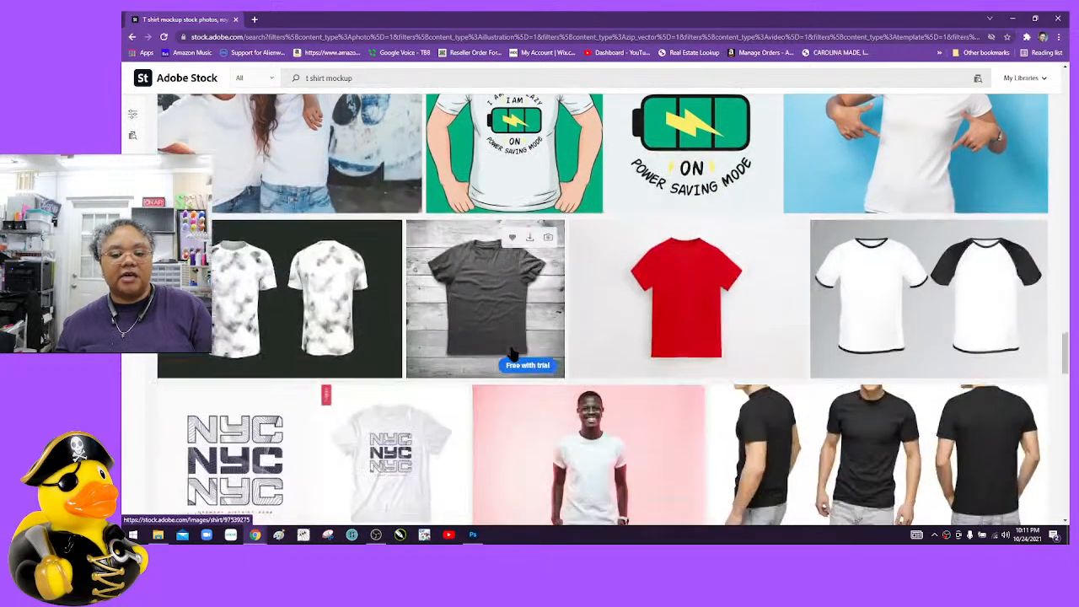
scroll(511, 354, down, 2)
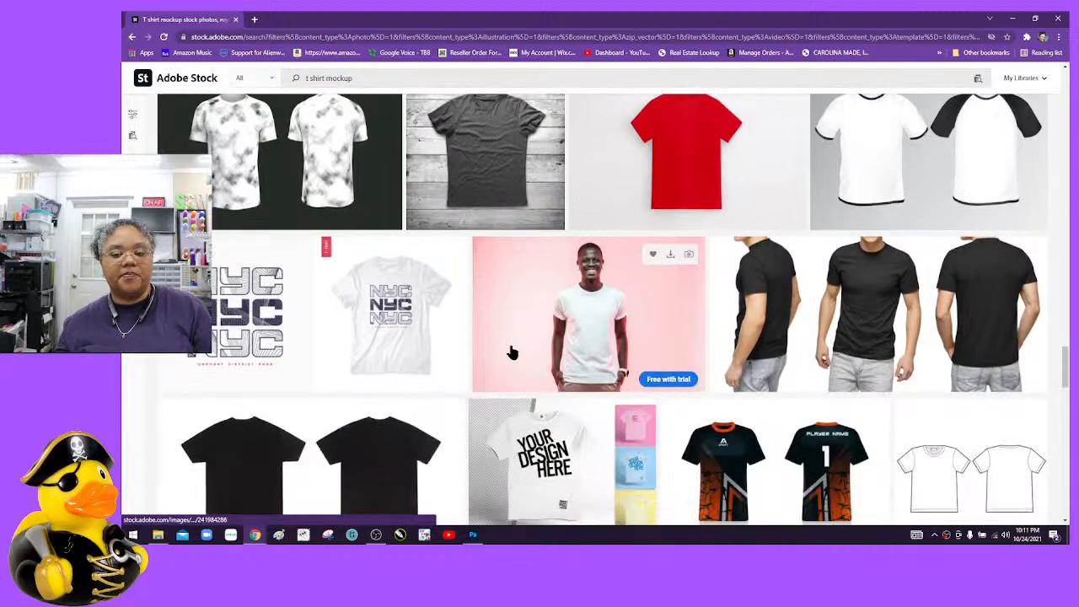
scroll(511, 353, down, 5)
scroll(513, 352, down, 2)
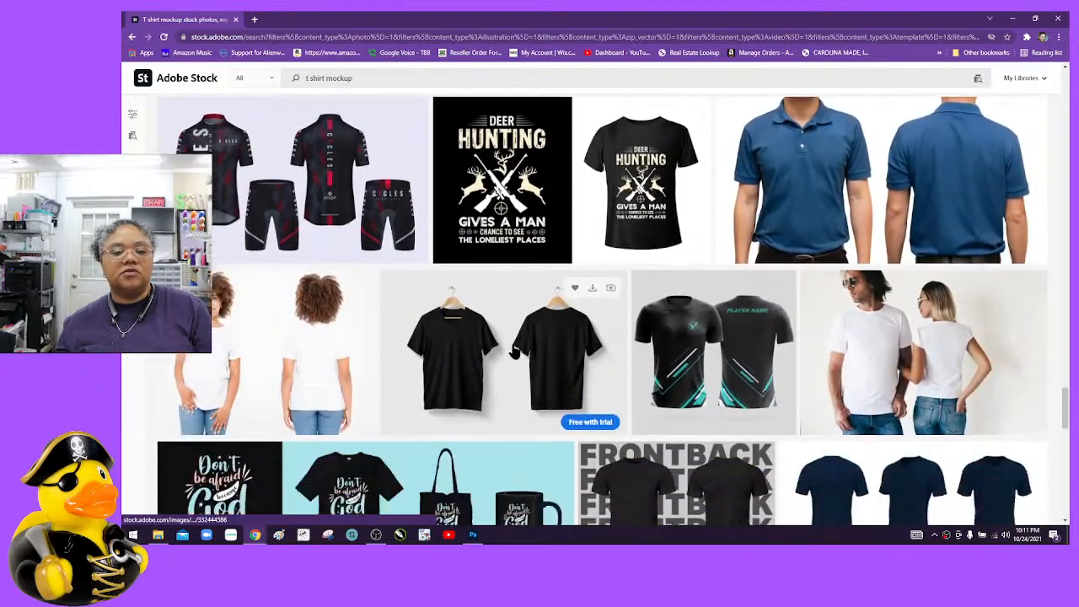
scroll(512, 343, down, 2)
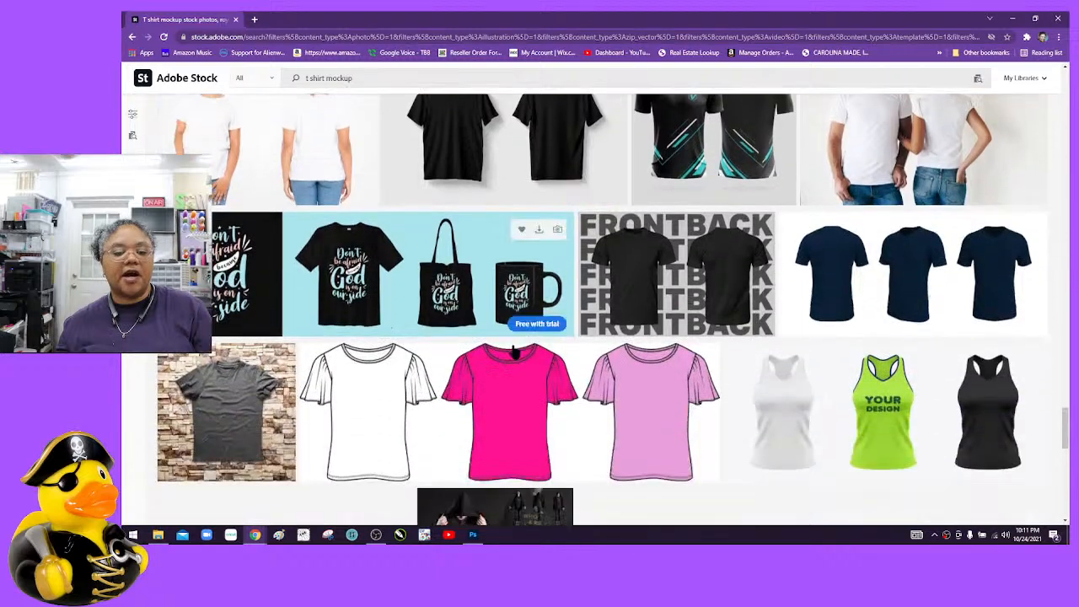
Step: Close the Adobe Stock t-shirt mockup results and bring up the Etsy listing for the 11 oz coffee mug mockup at full size
scroll(512, 346, down, 3)
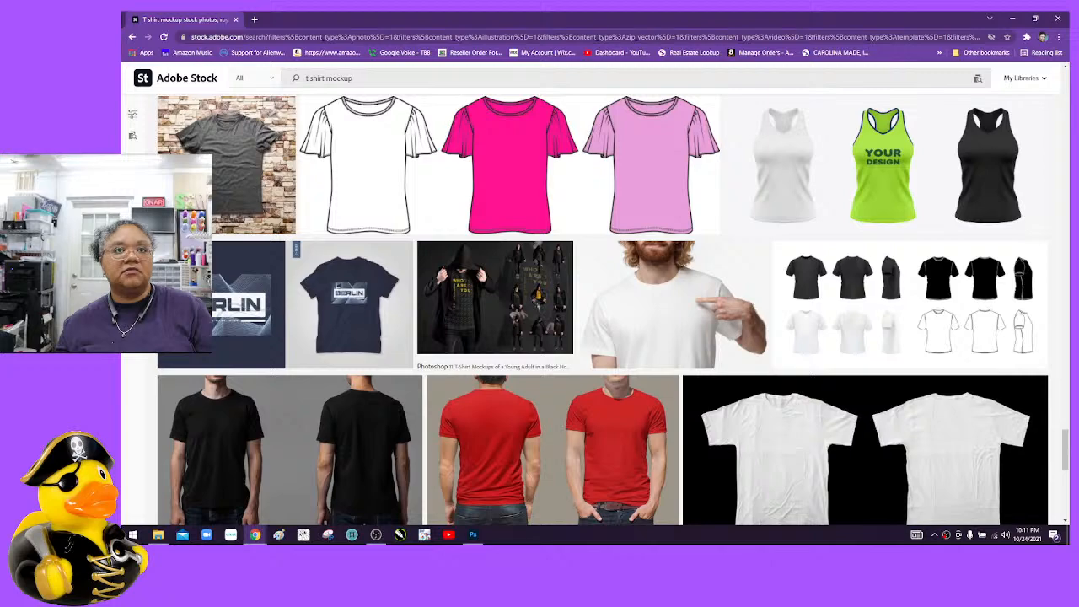
drag(1078, 127, 295, 46)
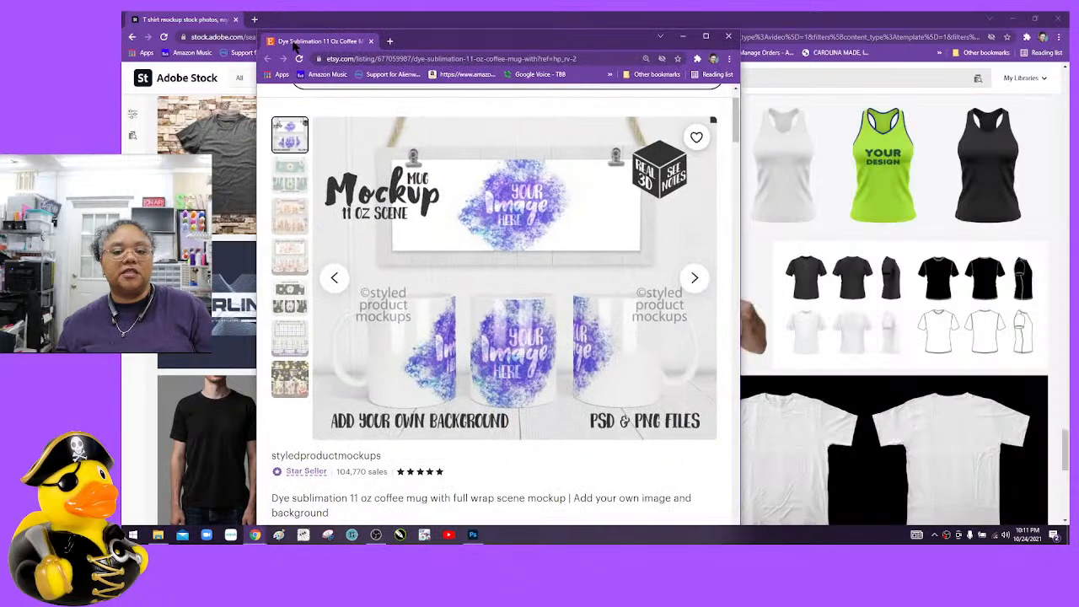
click(1058, 18)
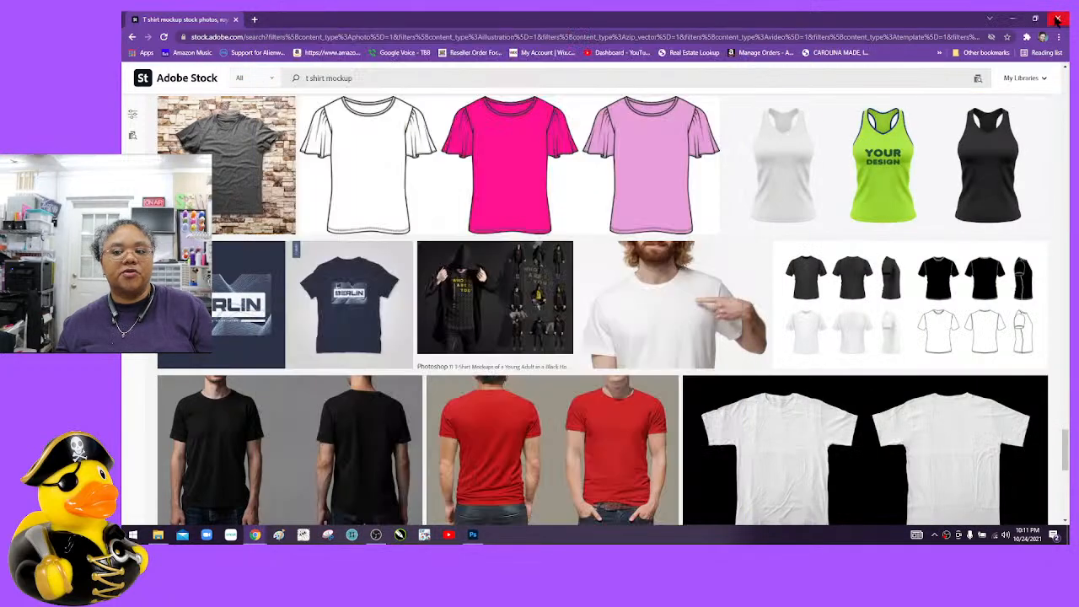
click(1058, 18)
click(698, 34)
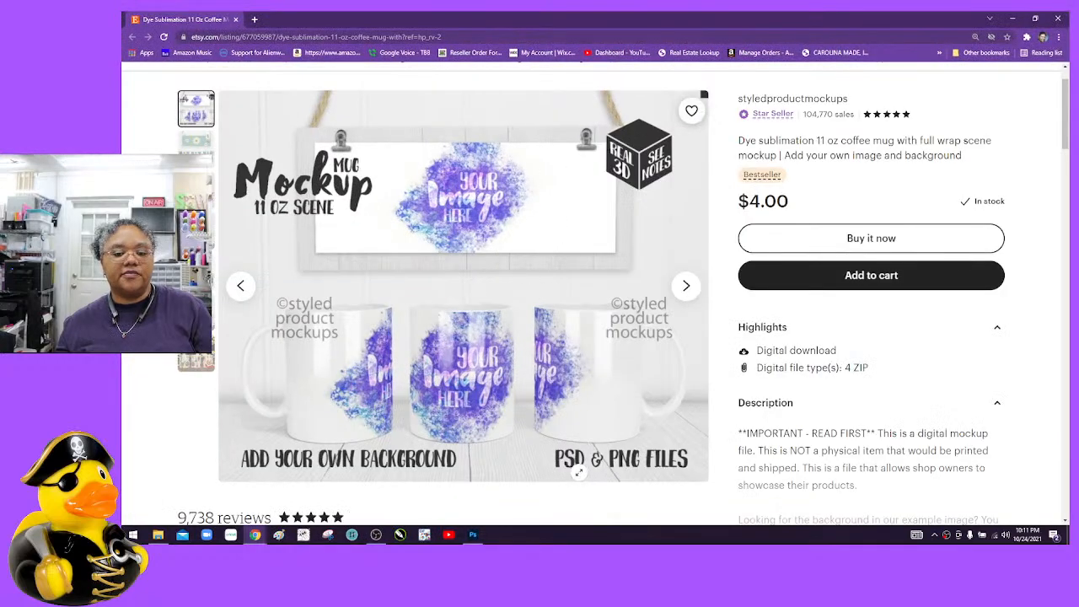
Step: Look over the coffee mug mockup listing, close it and return to the shirt mockup in Photoshop
scroll(442, 226, down, 4)
scroll(441, 226, up, 4)
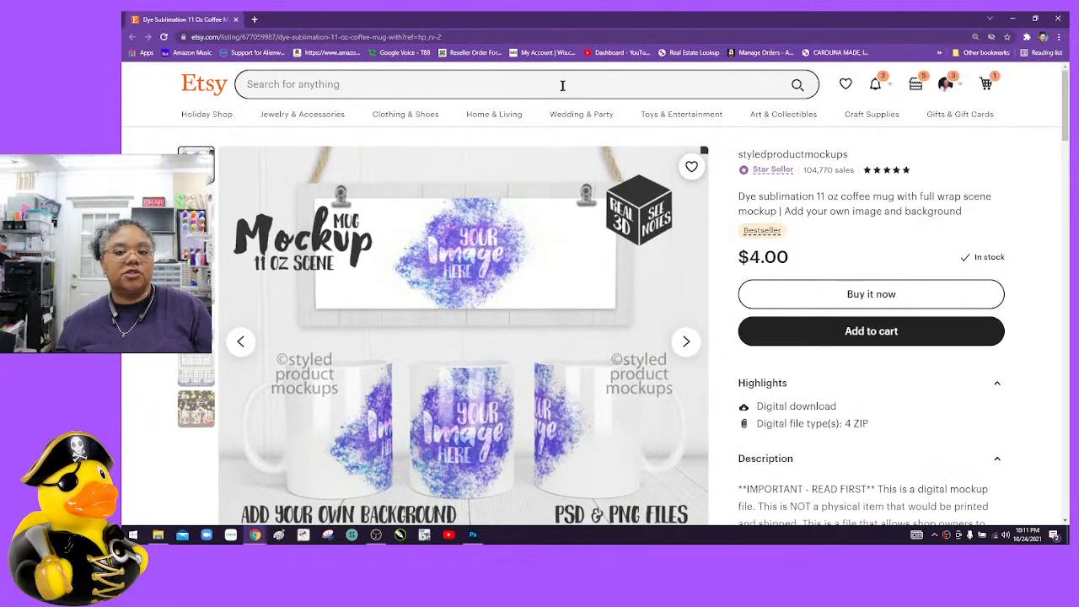
click(236, 20)
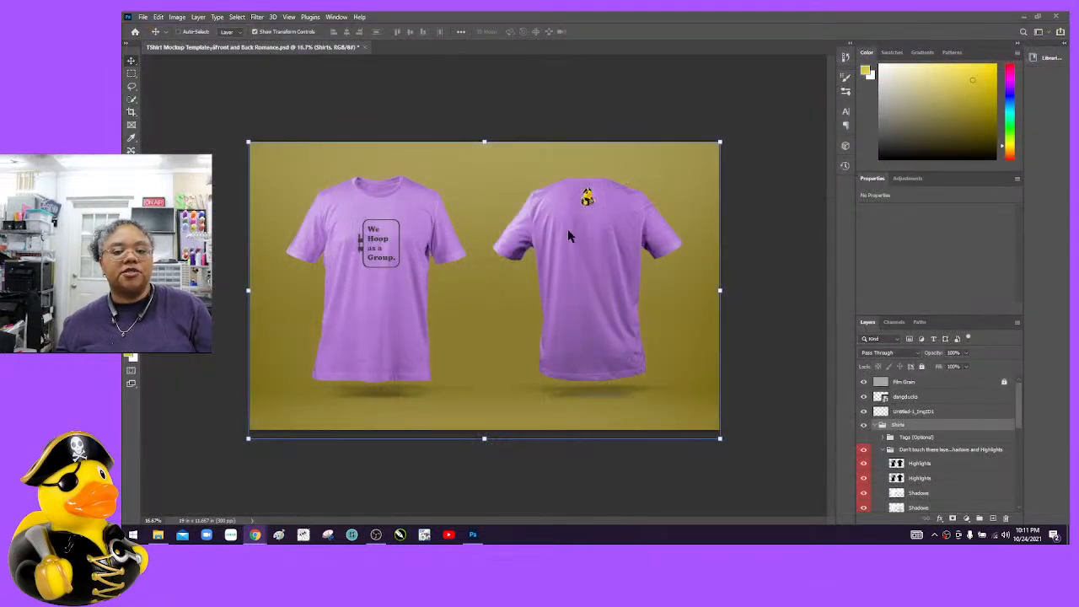
Step: Delete the duck image layer on the back shirt and the "We Hoop as a Group." design layer on the front shirt
scroll(498, 331, up, 3)
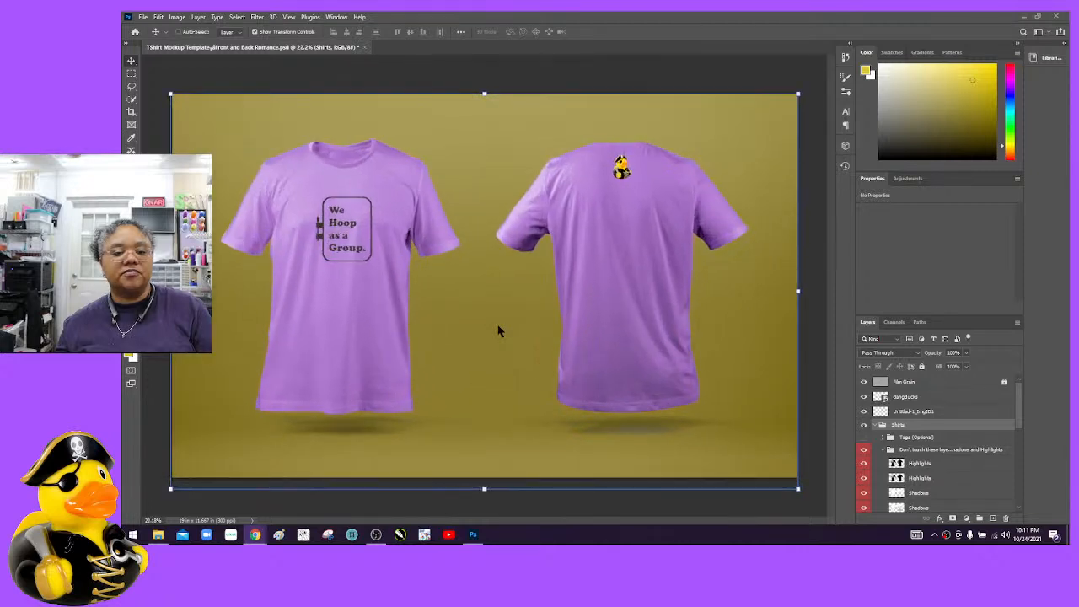
scroll(498, 332, down, 1)
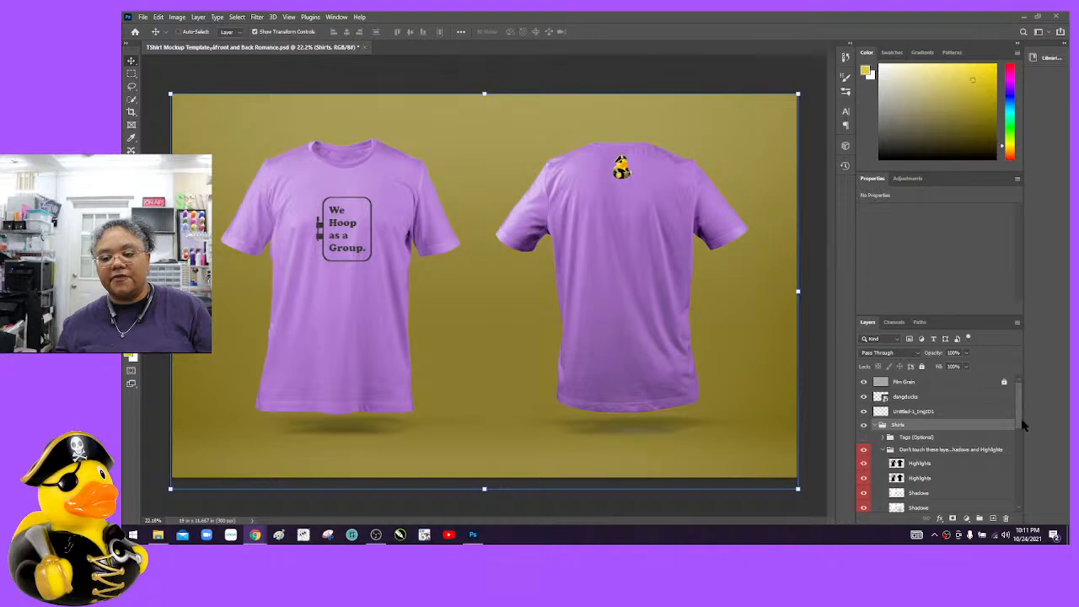
click(916, 401)
right_click(918, 402)
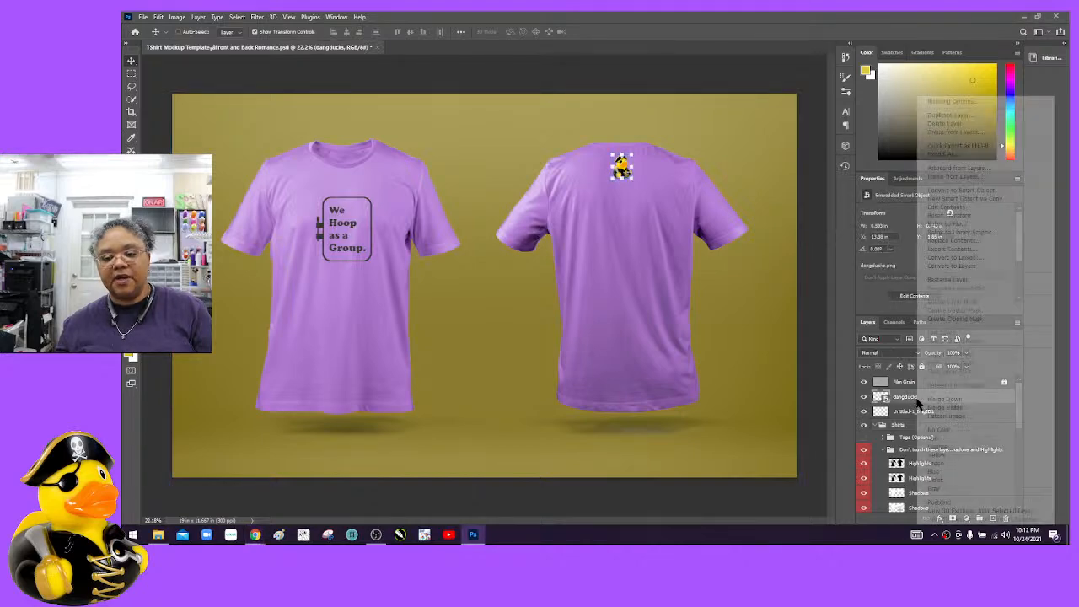
click(984, 123)
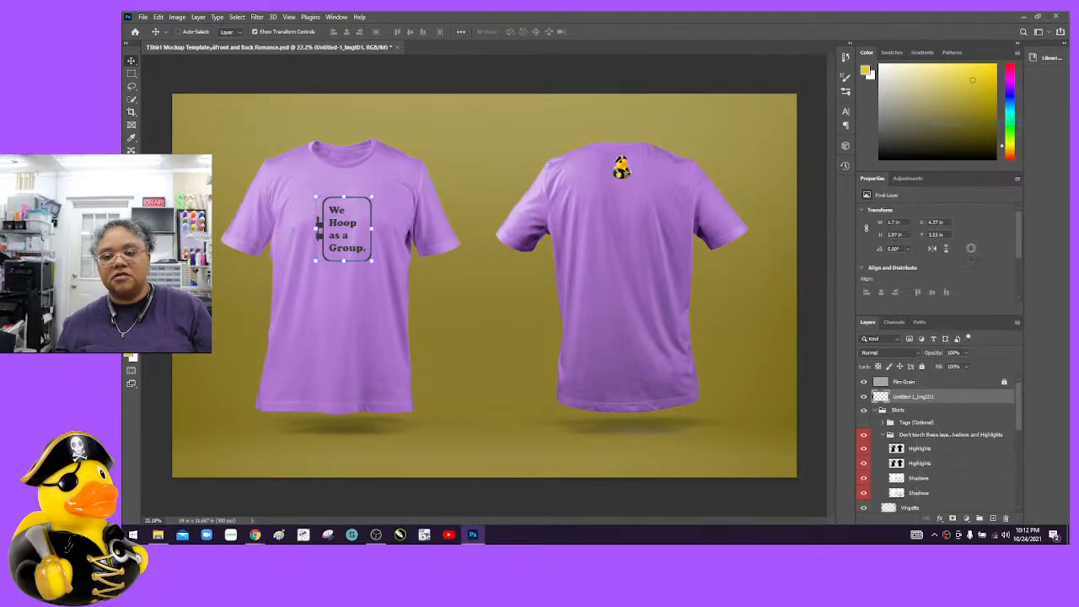
right_click(967, 397)
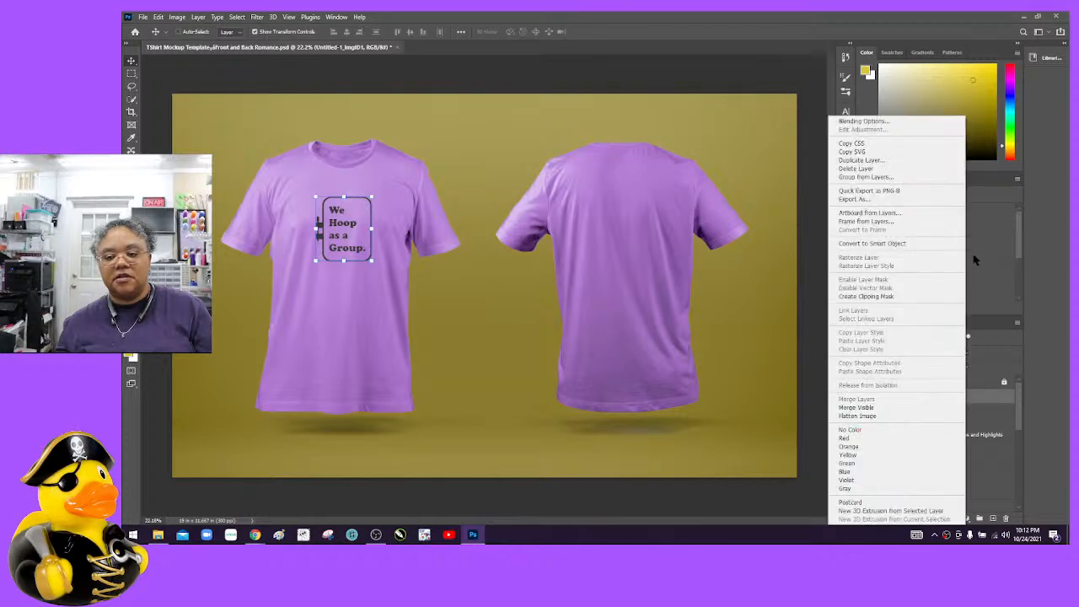
click(949, 168)
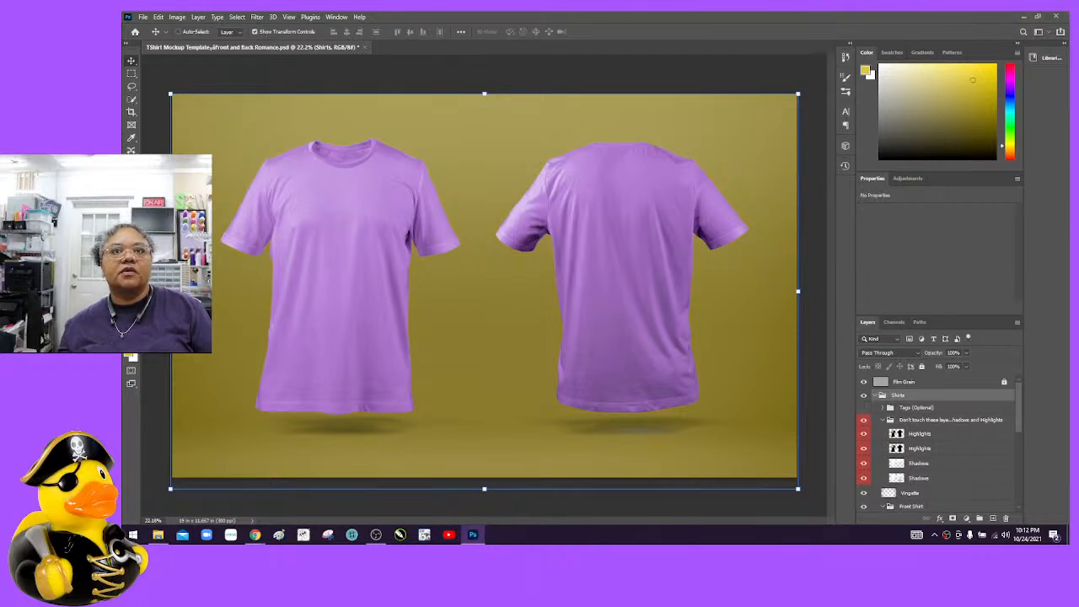
Step: Switch to the browser and bring up the placeit.net home page at full size
key(alt+Tab)
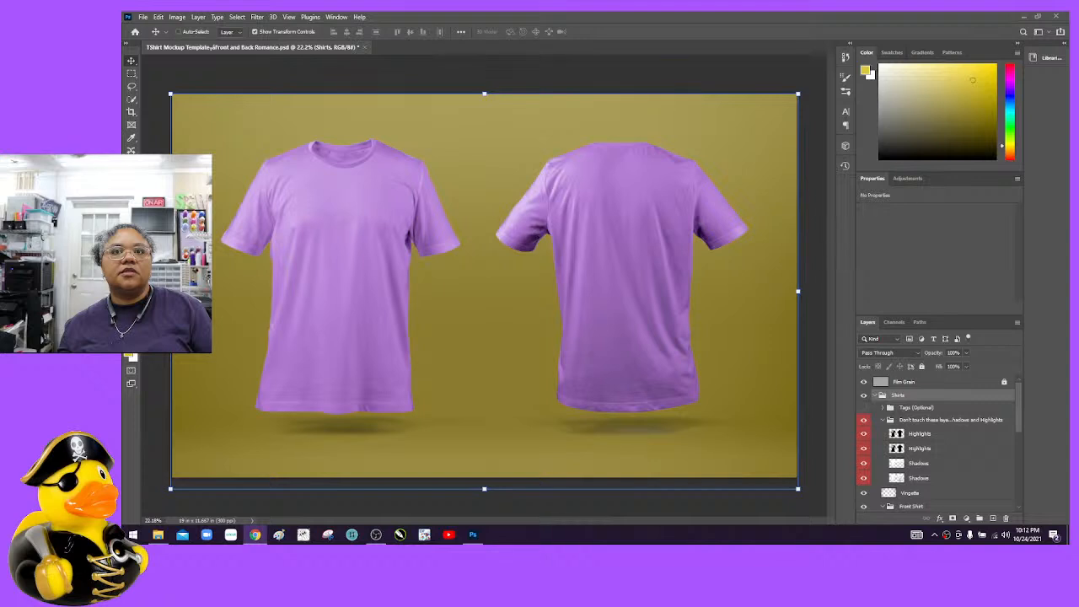
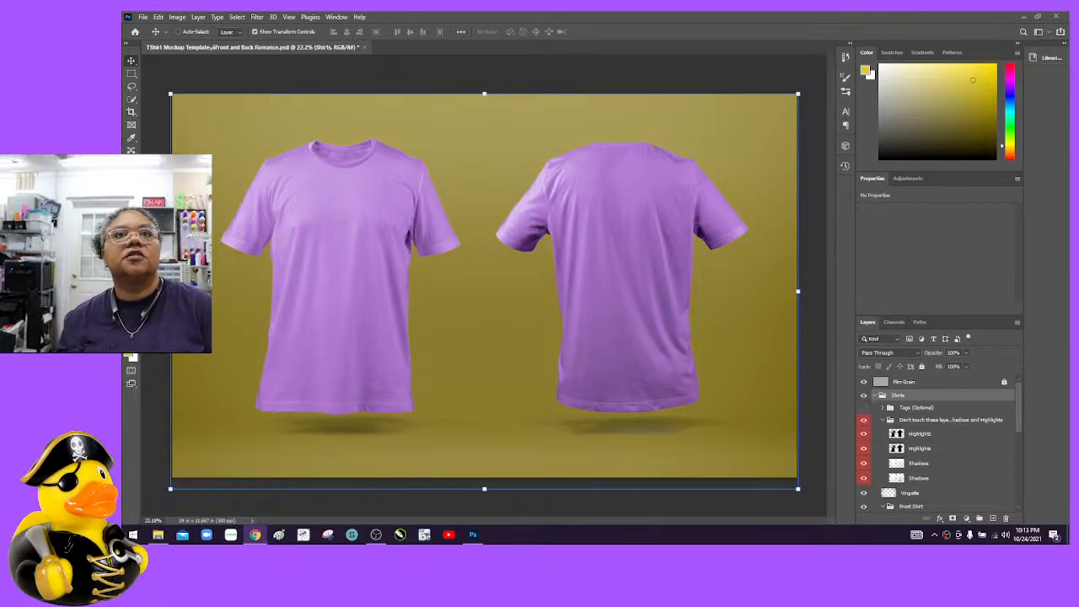
drag(1068, 337, 581, 73)
click(818, 66)
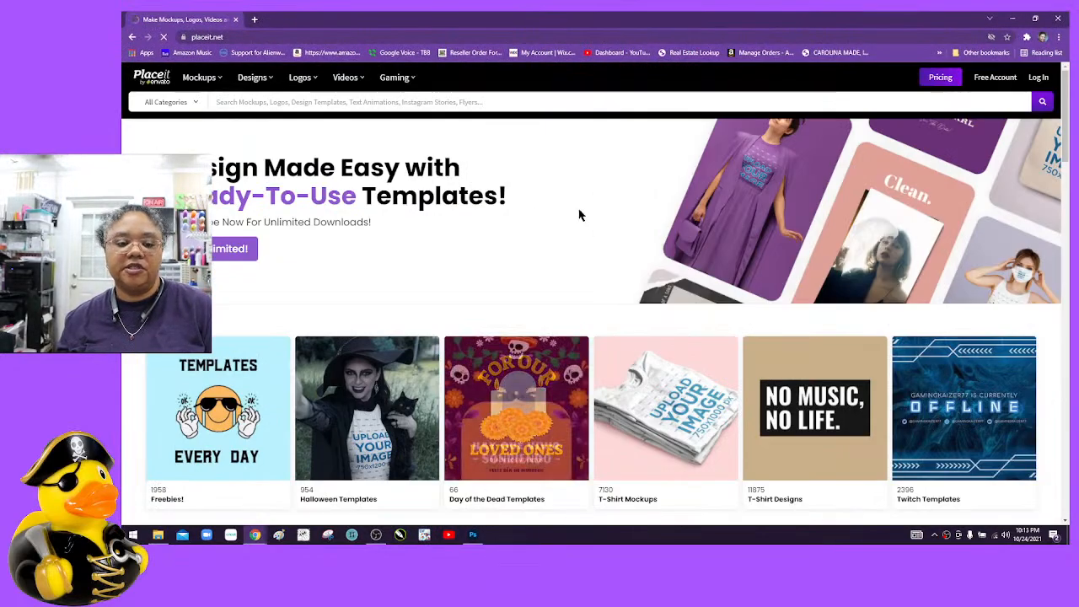
Step: Examine the Placeit home page's template categories, free templates, mockup library and pricing, and move its window away to return to Photoshop
scroll(579, 214, down, 5)
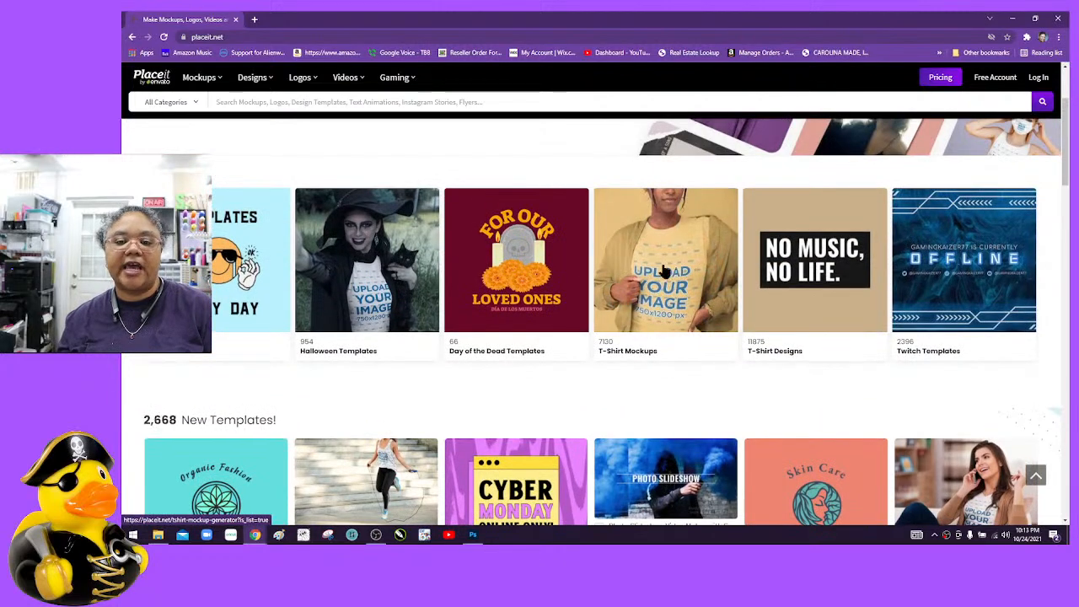
scroll(666, 268, down, 1)
scroll(666, 268, down, 5)
scroll(667, 301, down, 5)
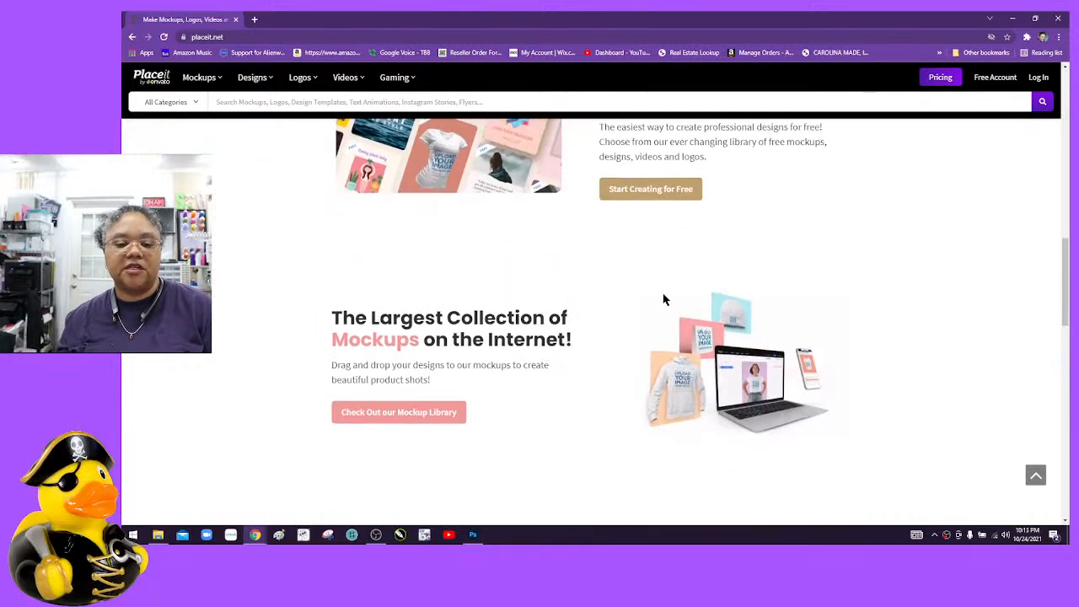
scroll(663, 300, up, 3)
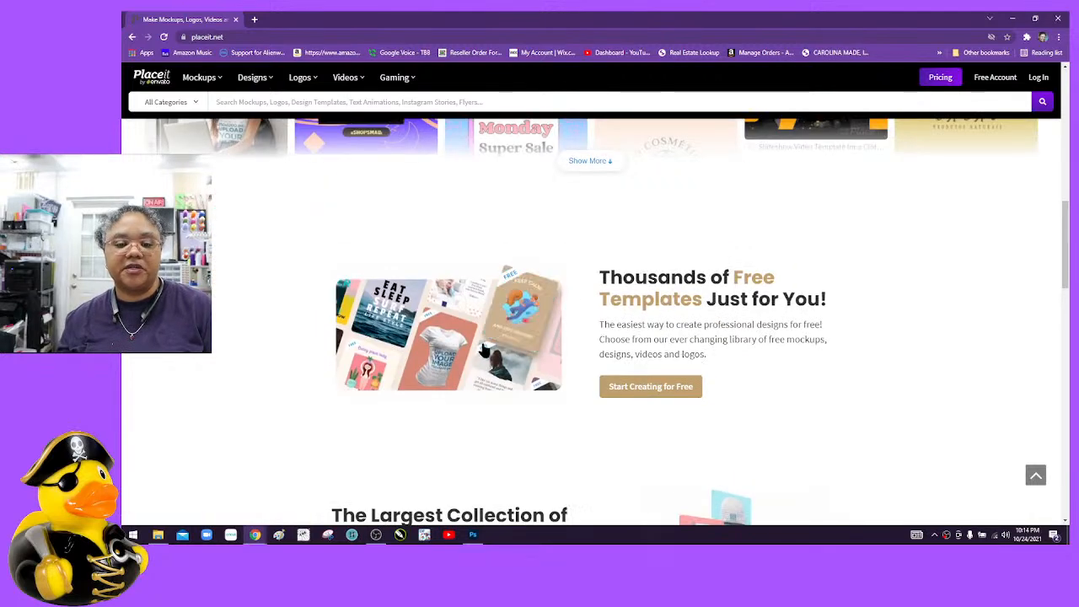
scroll(662, 301, down, 5)
scroll(477, 338, down, 4)
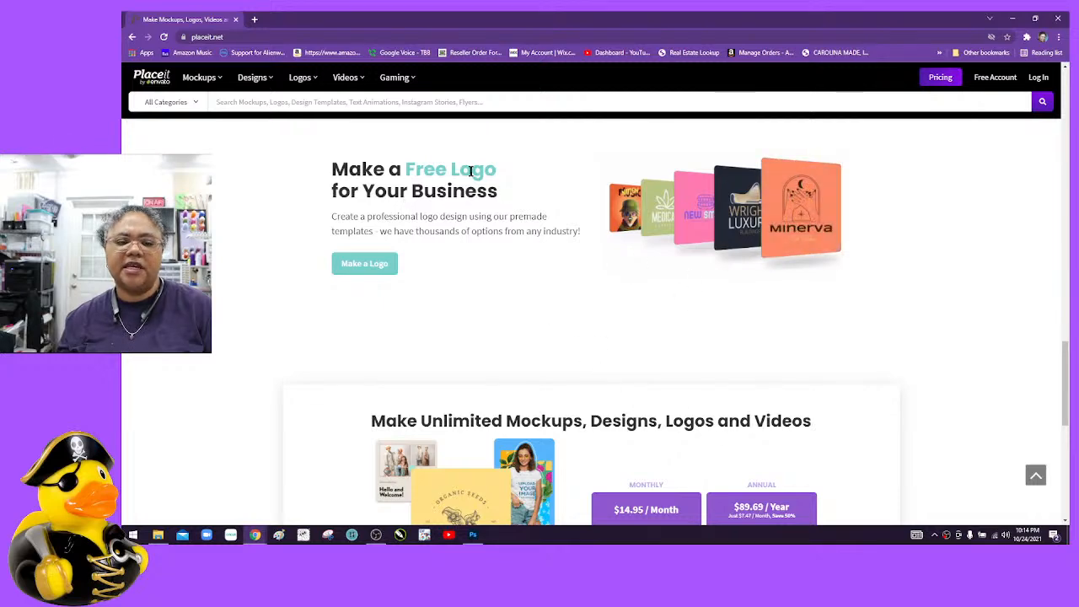
scroll(529, 221, down, 1)
scroll(529, 221, down, 10)
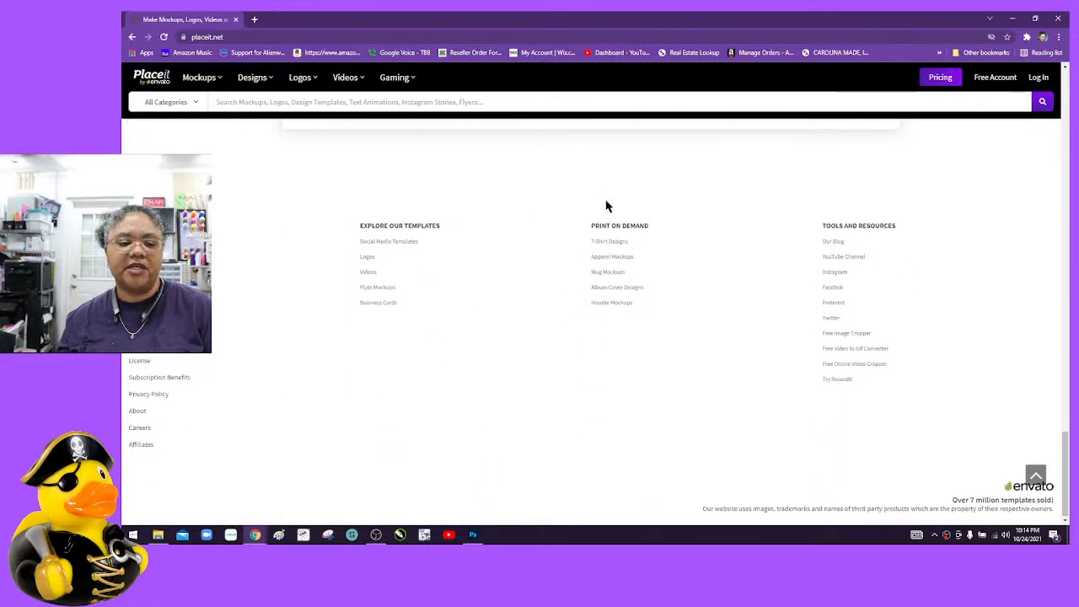
scroll(746, 154, up, 20)
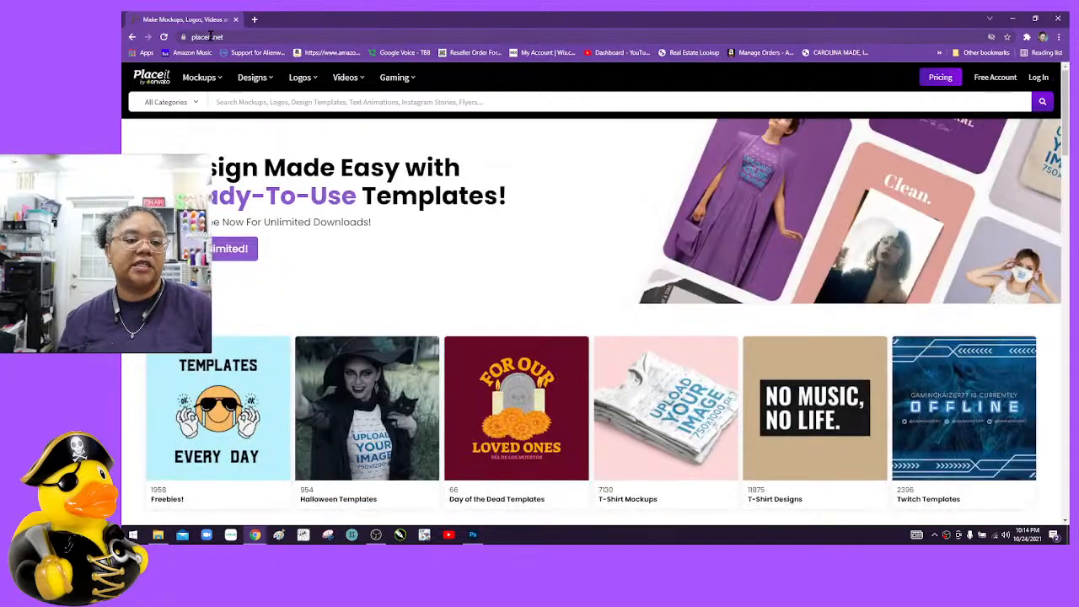
double_click(571, 21)
drag(571, 20, 1078, 18)
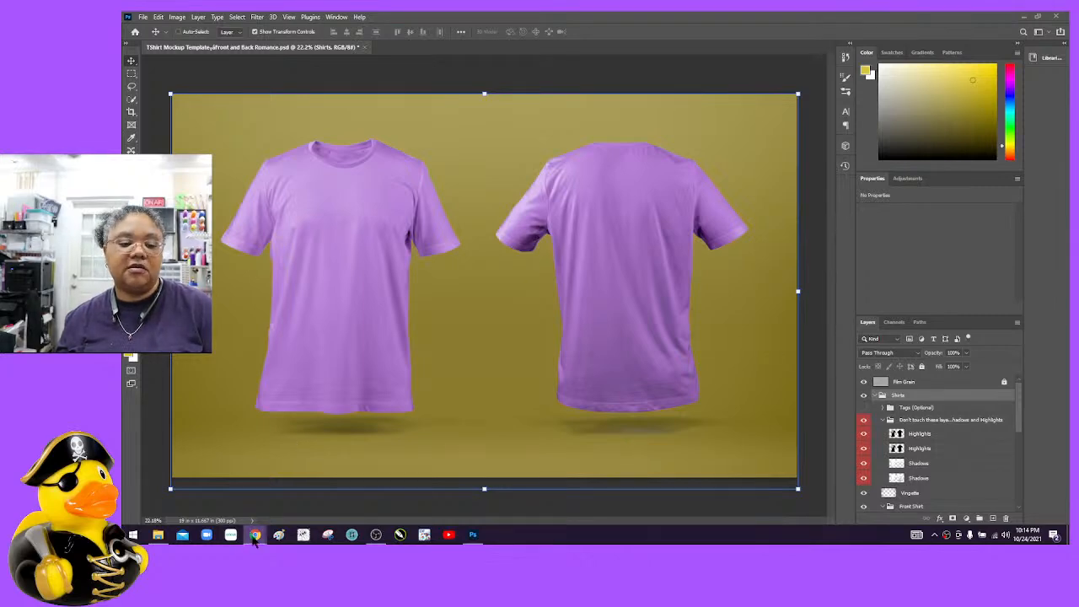
Step: Bring up a new browser window at full size and go to etsy.com
mouse_move(254, 537)
mouse_move(268, 504)
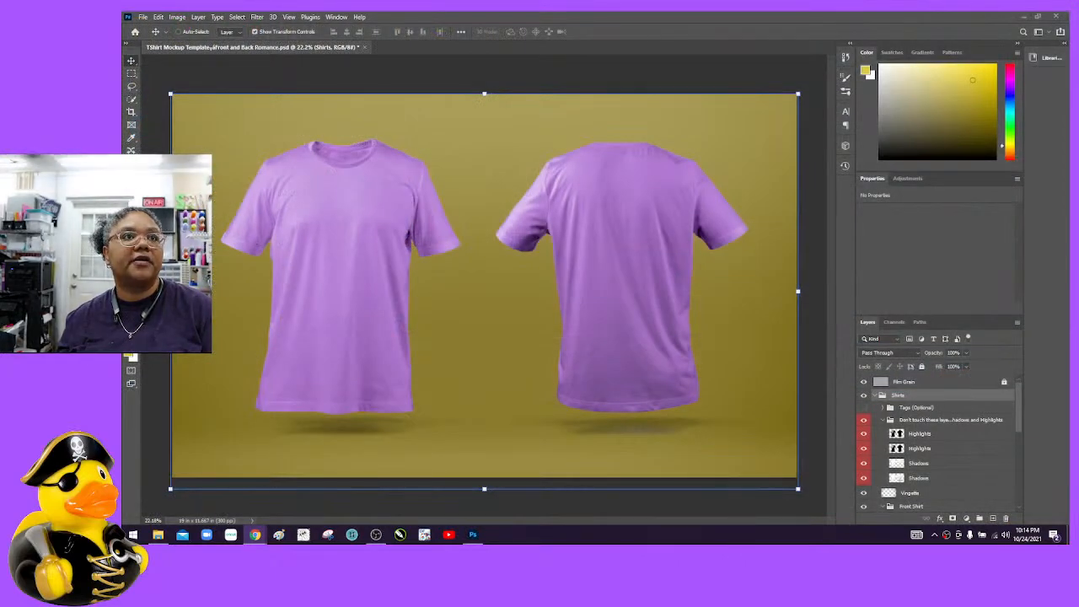
drag(123, 52, 389, 14)
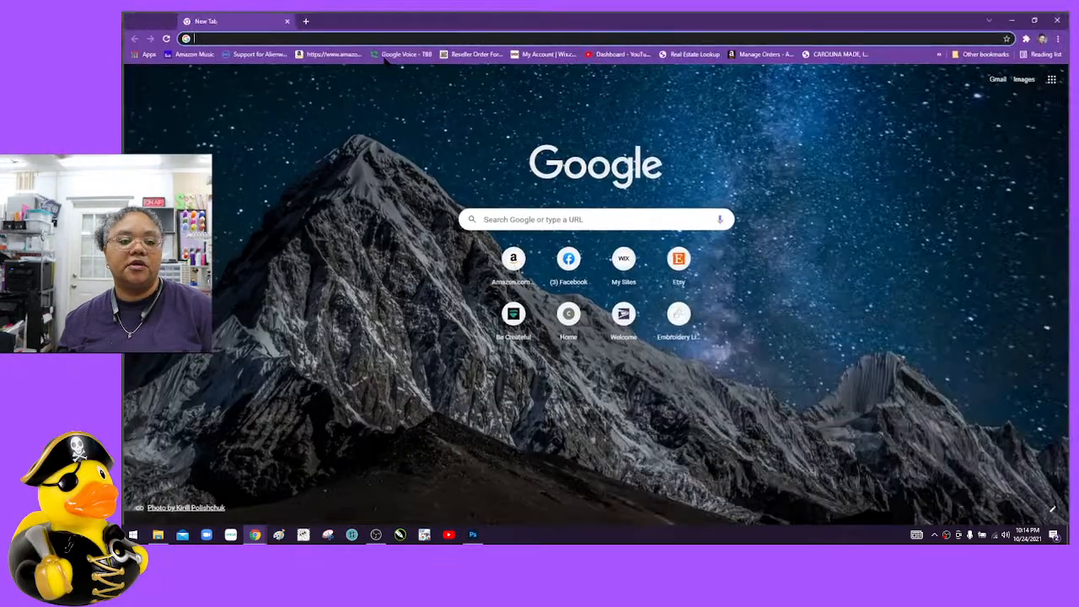
text(etsy.com)
key(Return)
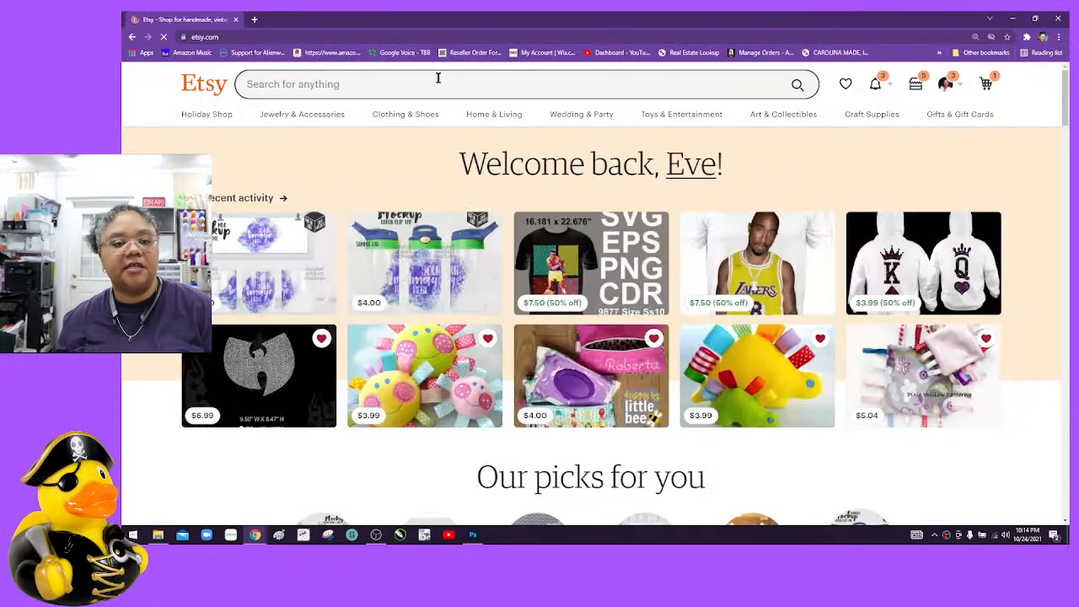
Step: Search Etsy for "photoshop mockup"
click(438, 78)
text(photos)
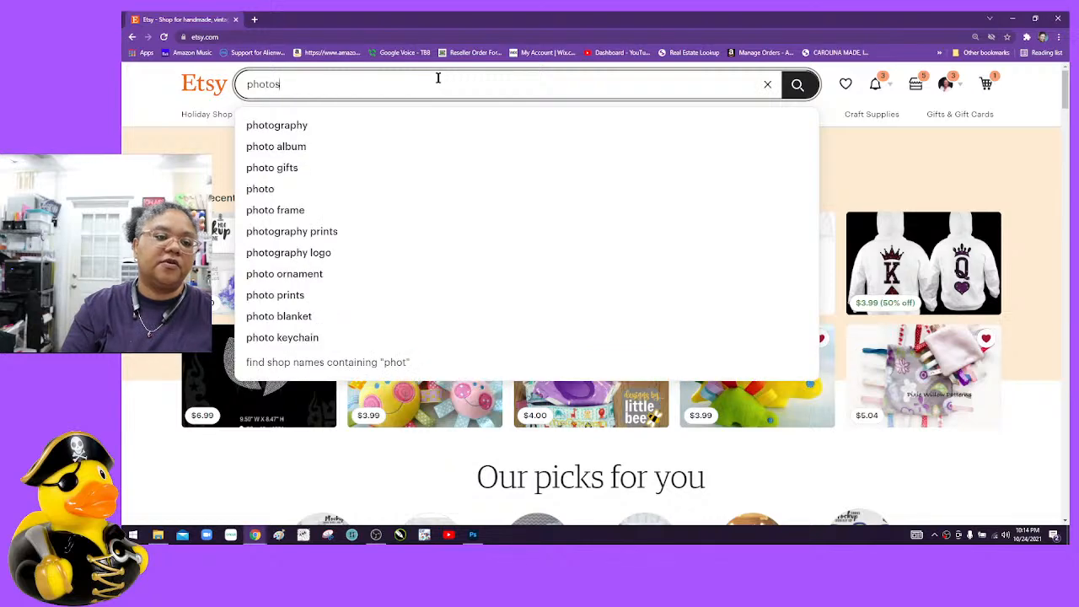
text(hop mock)
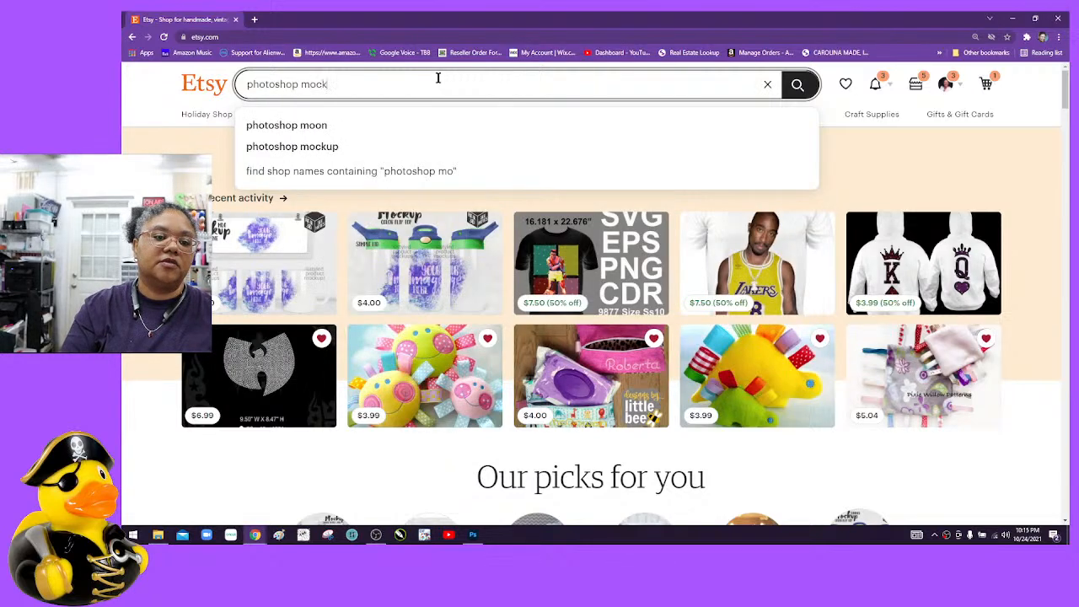
text(yp)
key(BackSpace)
key(BackSpace)
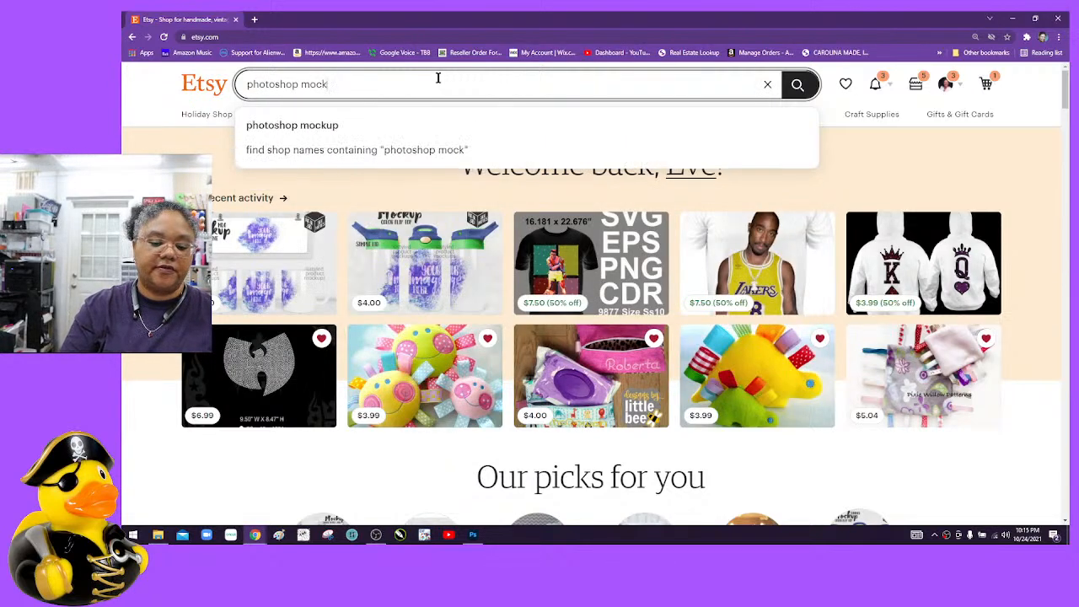
text(up)
key(Return)
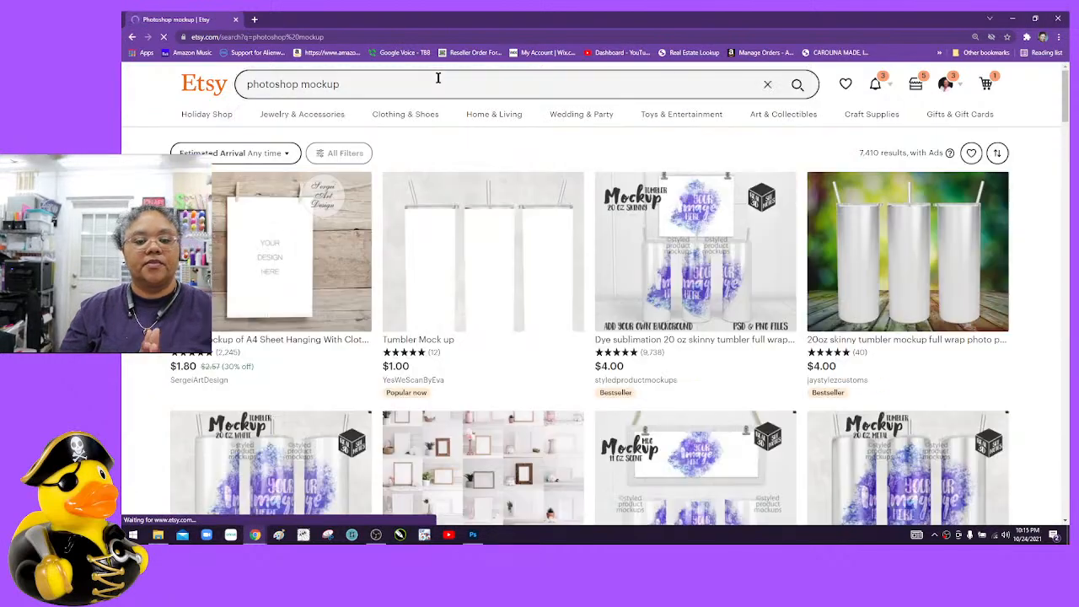
Step: Look through the mockup results and open StudioDesignGB's dye sublimation 11 oz coffee mug mockup listing
scroll(543, 305, down, 2)
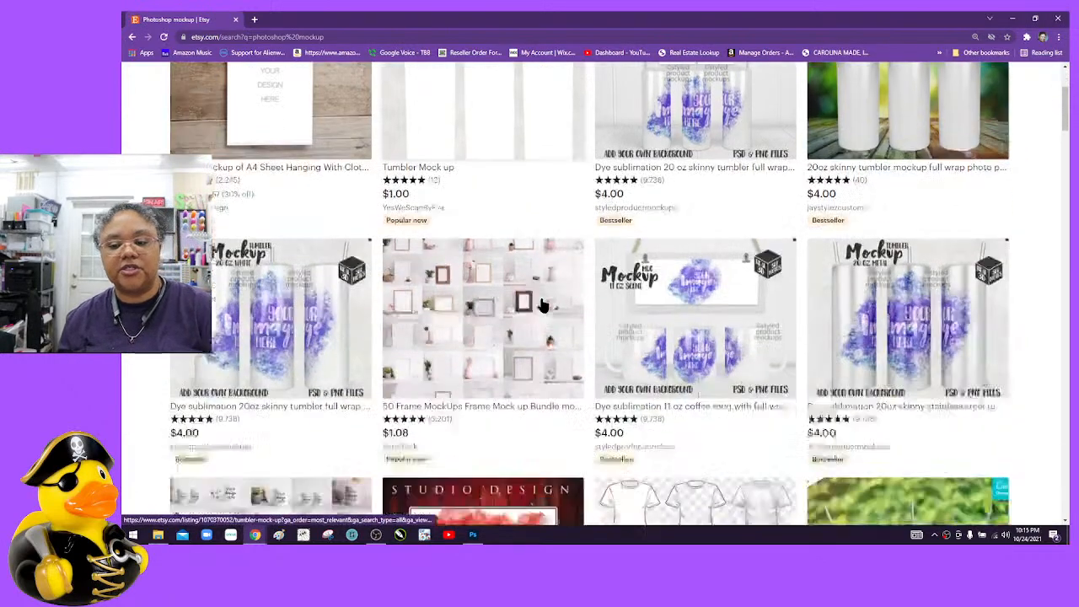
scroll(543, 305, down, 3)
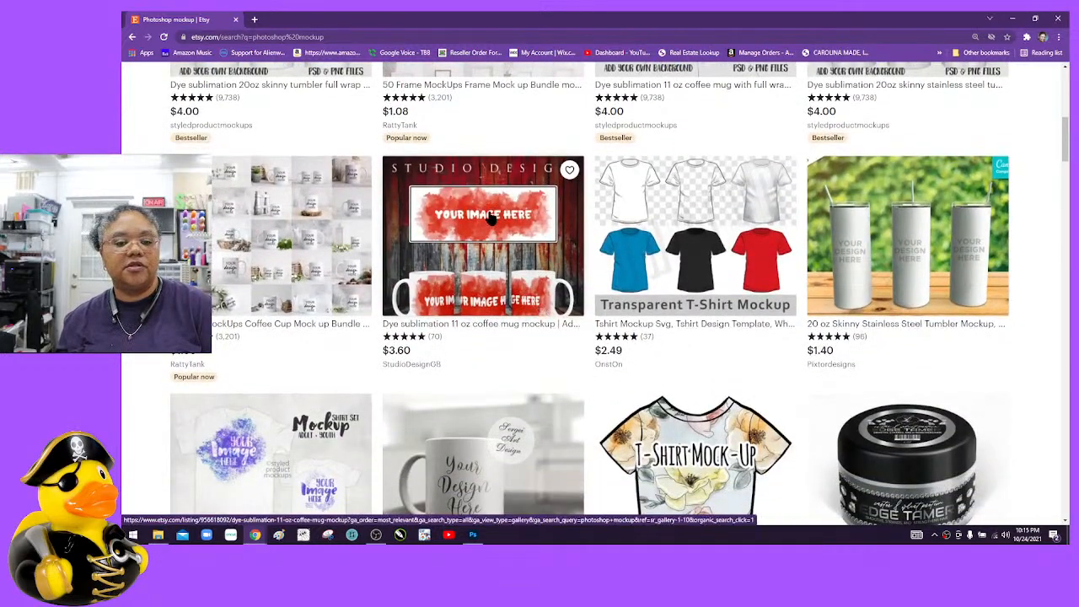
click(492, 217)
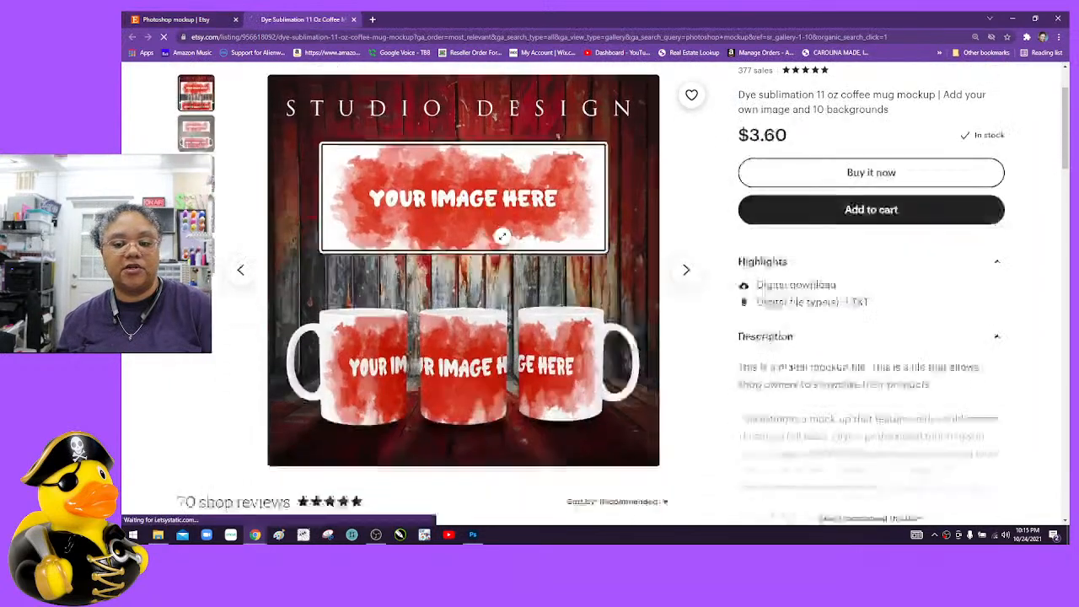
Step: Expand the mug mockup listing's full description and read which file type and Photoshop versions it covers
scroll(502, 236, down, 2)
scroll(507, 248, down, 1)
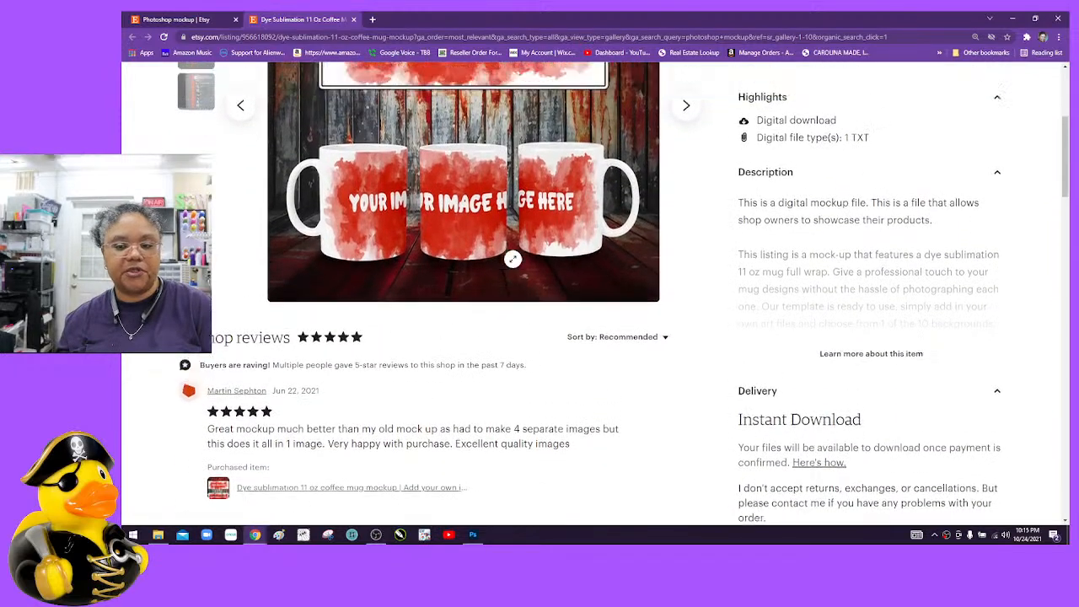
scroll(512, 259, up, 1)
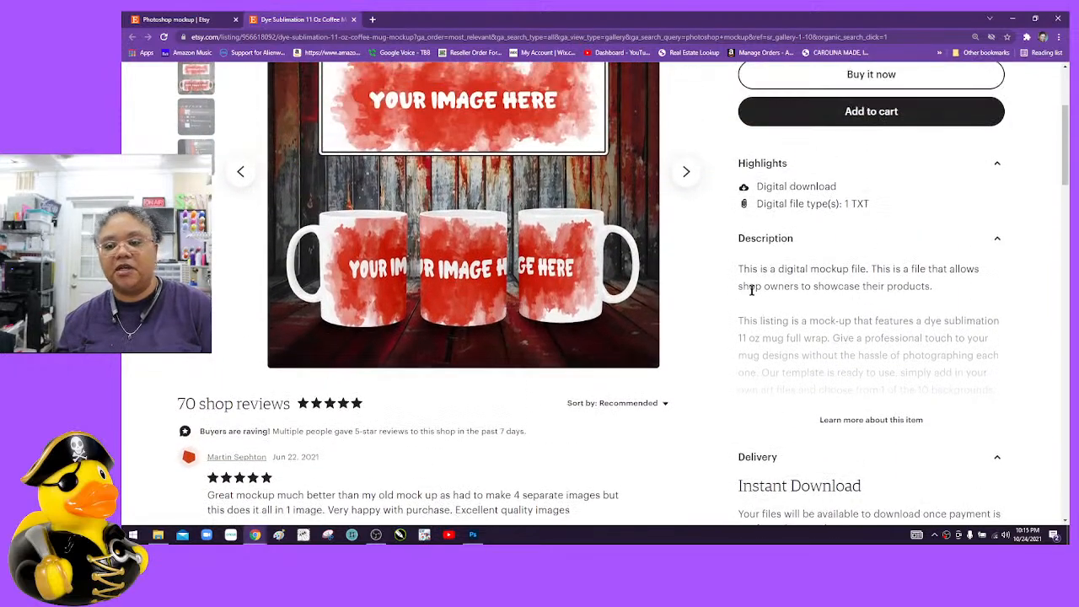
click(848, 428)
scroll(843, 337, down, 2)
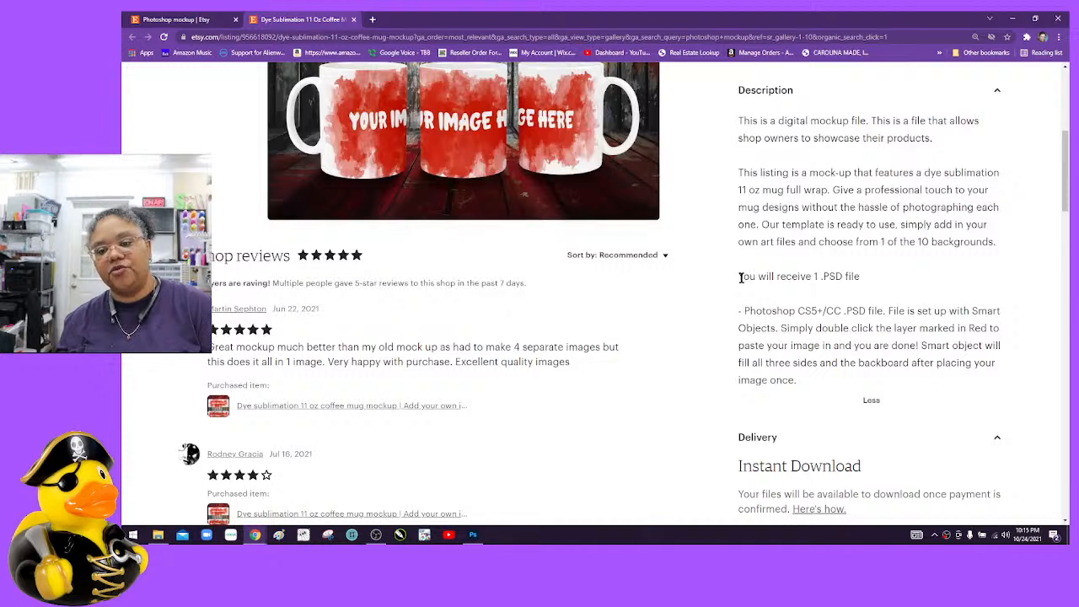
Step: Highlight the line stating what file buyers receive and view the listing's photo of the mockup's Photoshop layers
drag(740, 278, 858, 277)
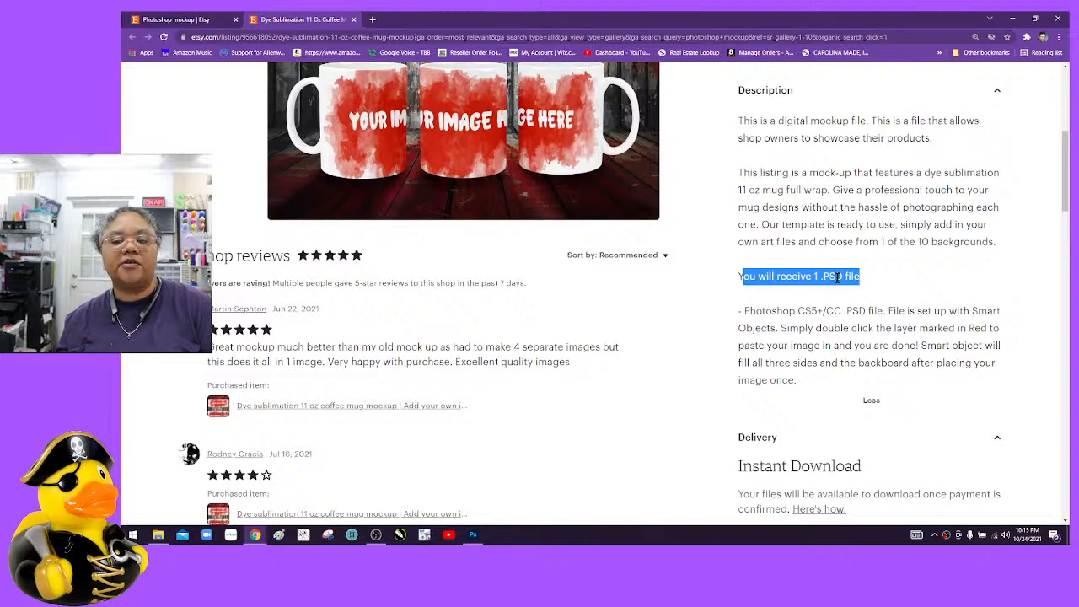
scroll(600, 165, up, 3)
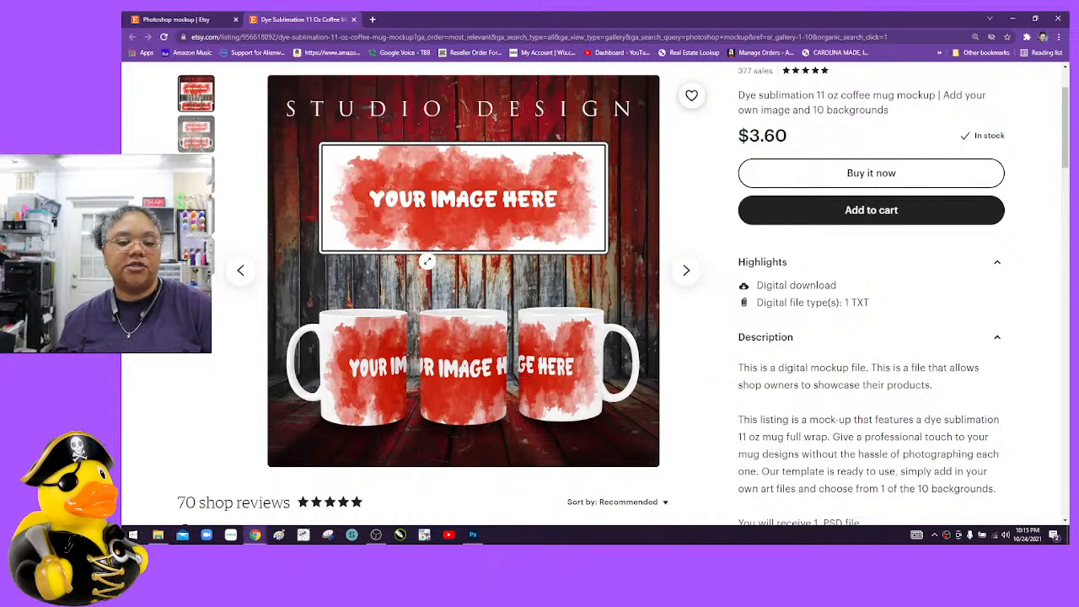
click(196, 133)
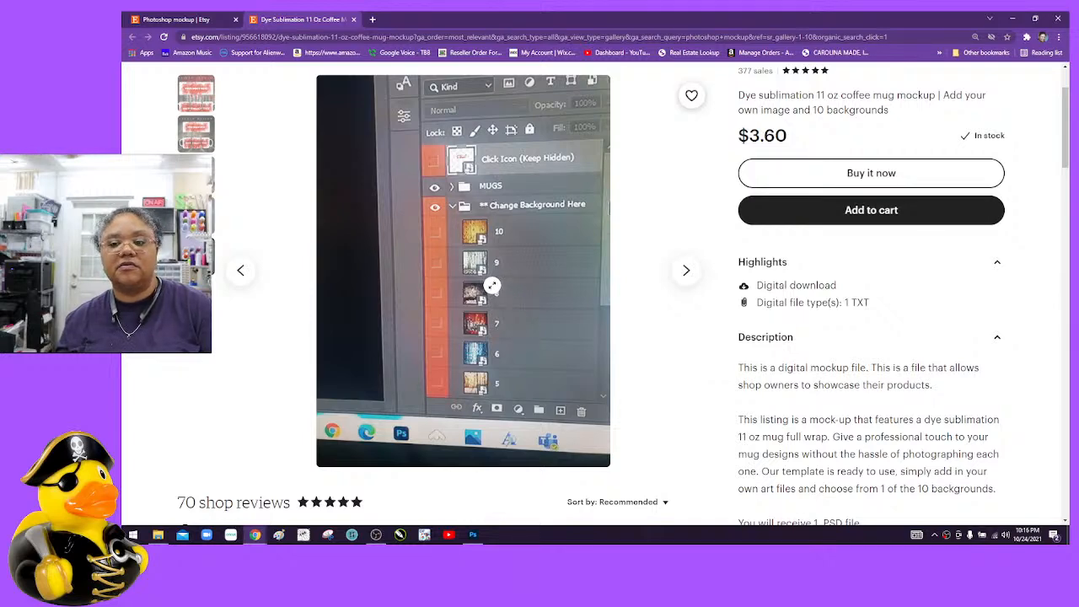
scroll(504, 261, up, 1)
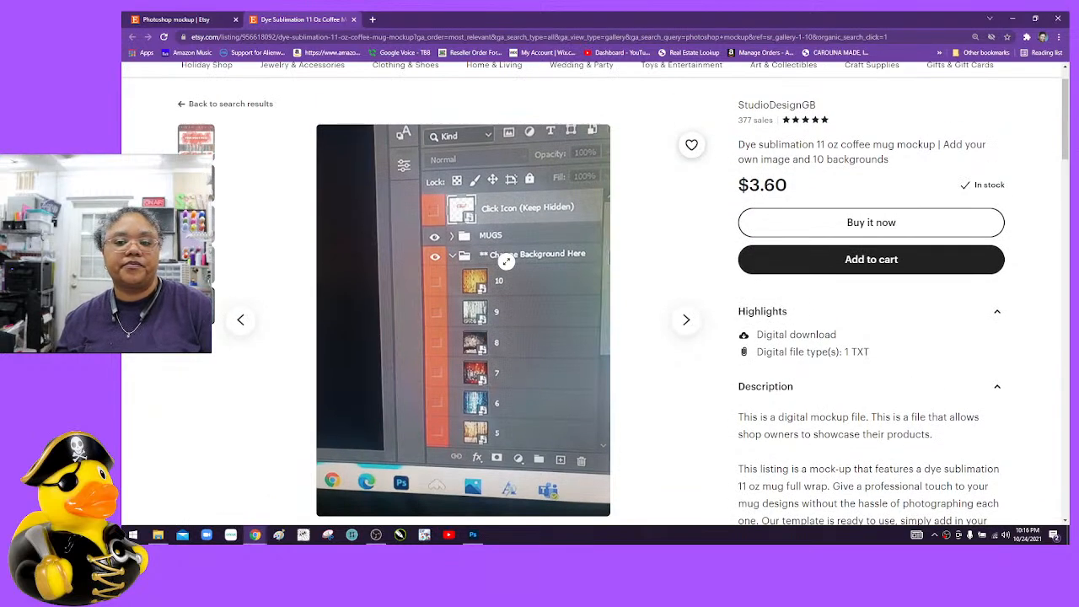
Step: Return to the Etsy search results, open RattyTank's 50 mug mockups bundle listing, and check its price and included file types
click(201, 20)
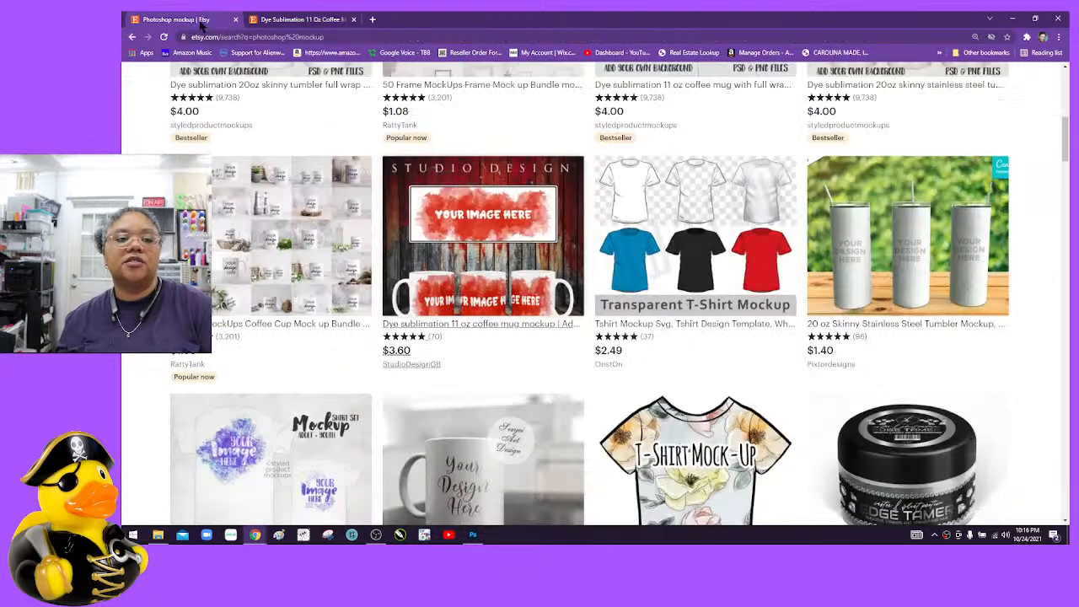
scroll(425, 253, down, 4)
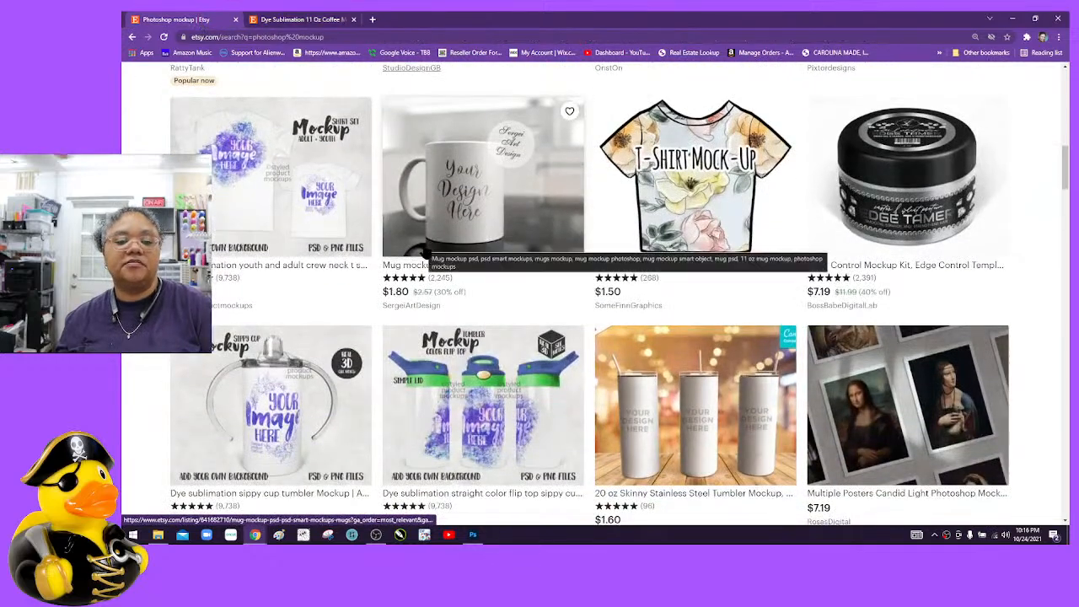
scroll(426, 253, up, 4)
click(281, 194)
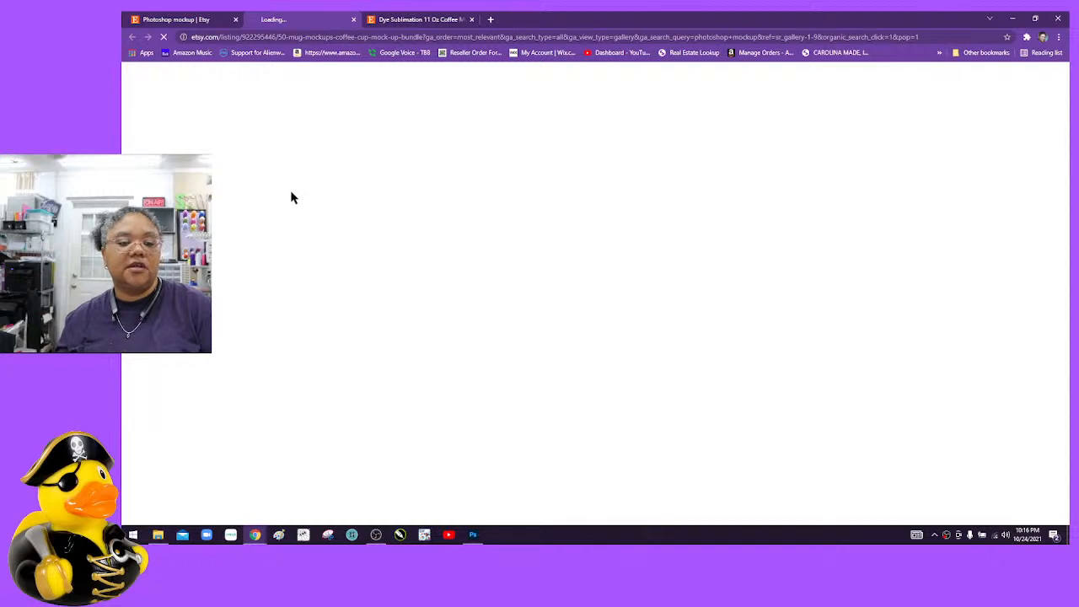
scroll(403, 331, down, 3)
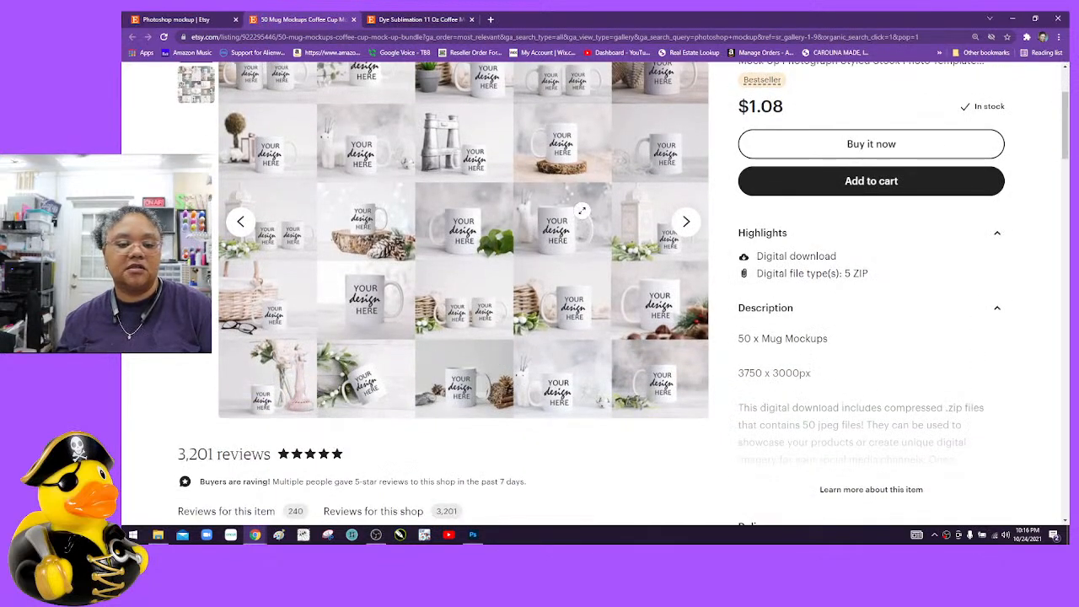
scroll(581, 210, up, 3)
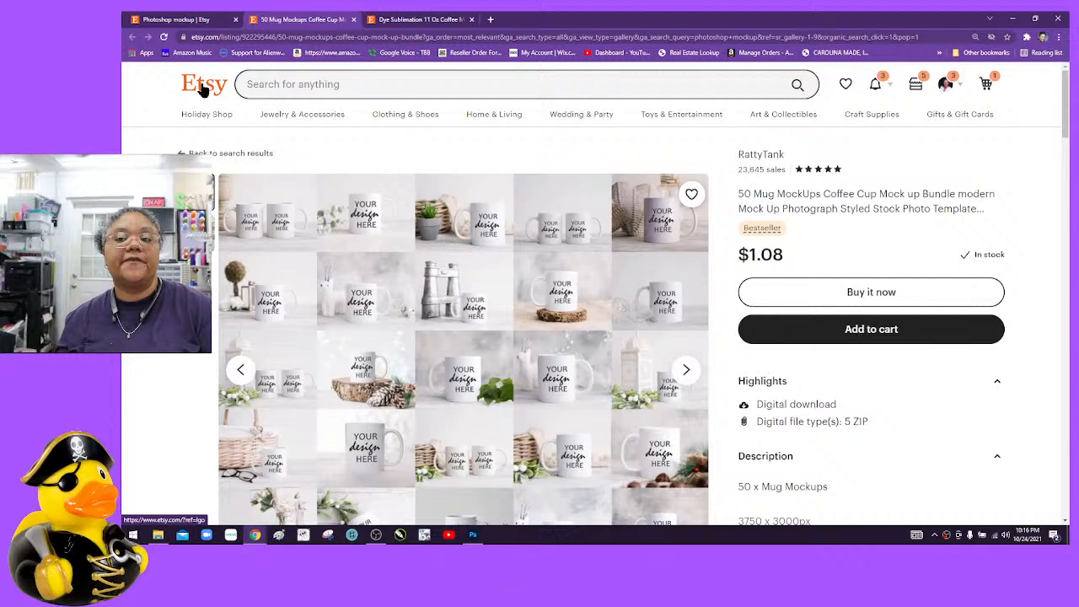
Step: Switch to Photoshop, open the recent file CuzzoAnniversary.psd with its embedded color profile, and close the T-shirt mockup without saving
click(1012, 18)
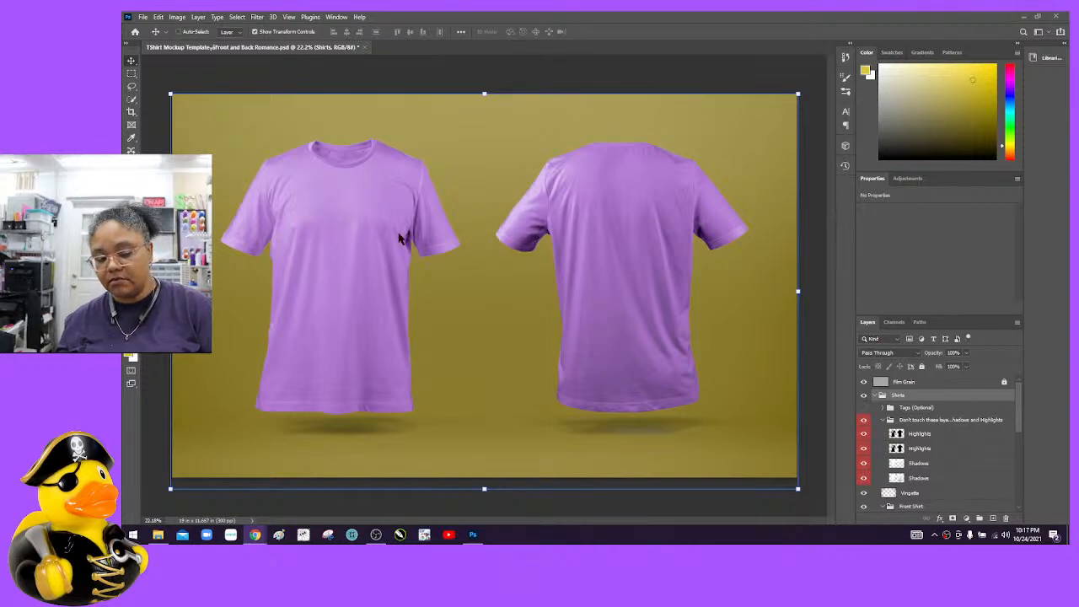
click(143, 17)
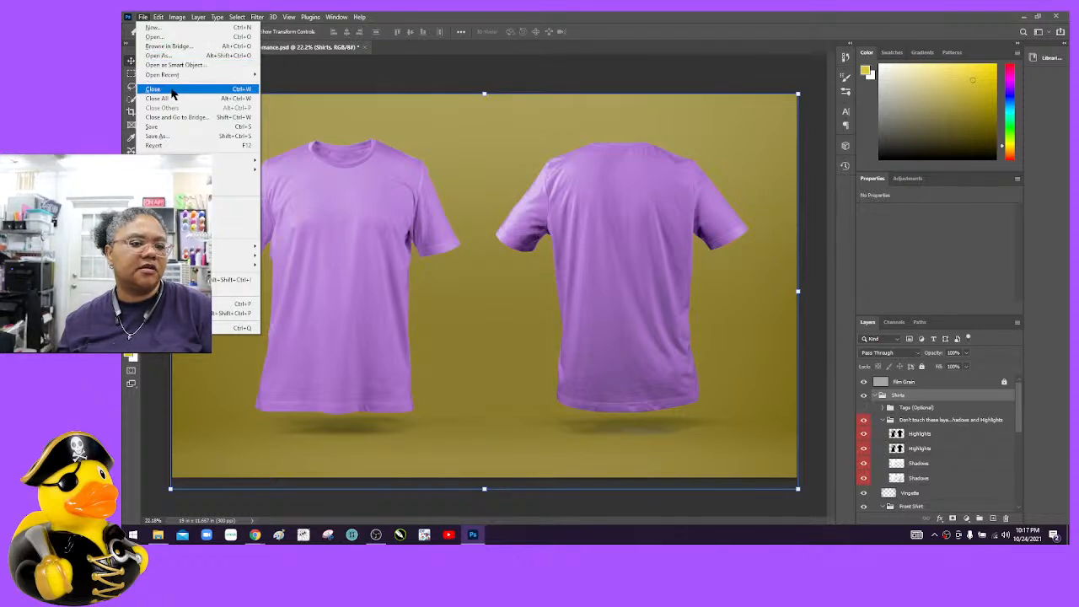
mouse_move(177, 80)
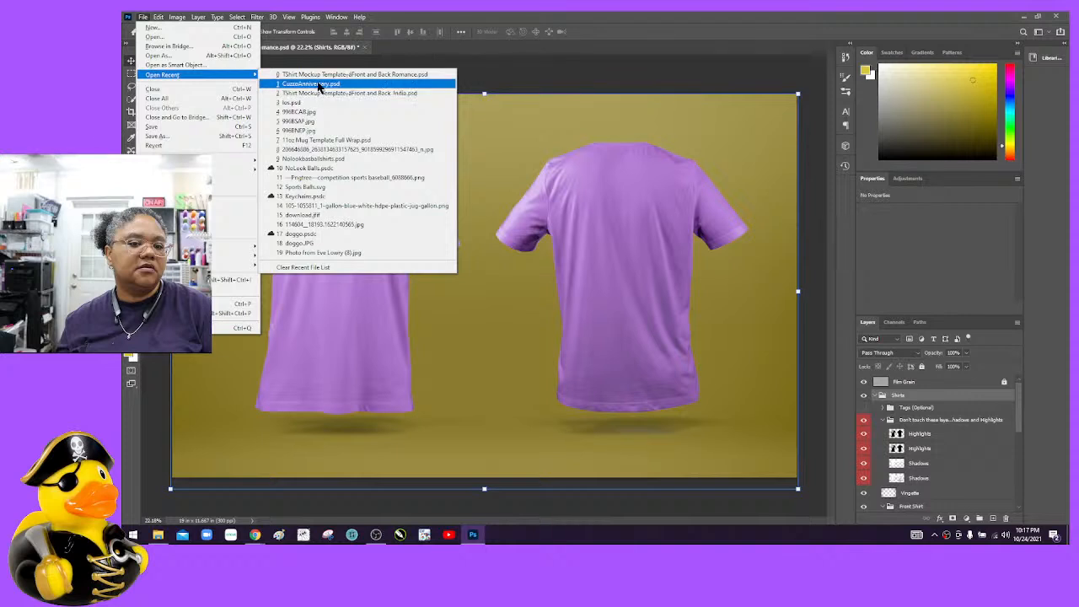
click(321, 85)
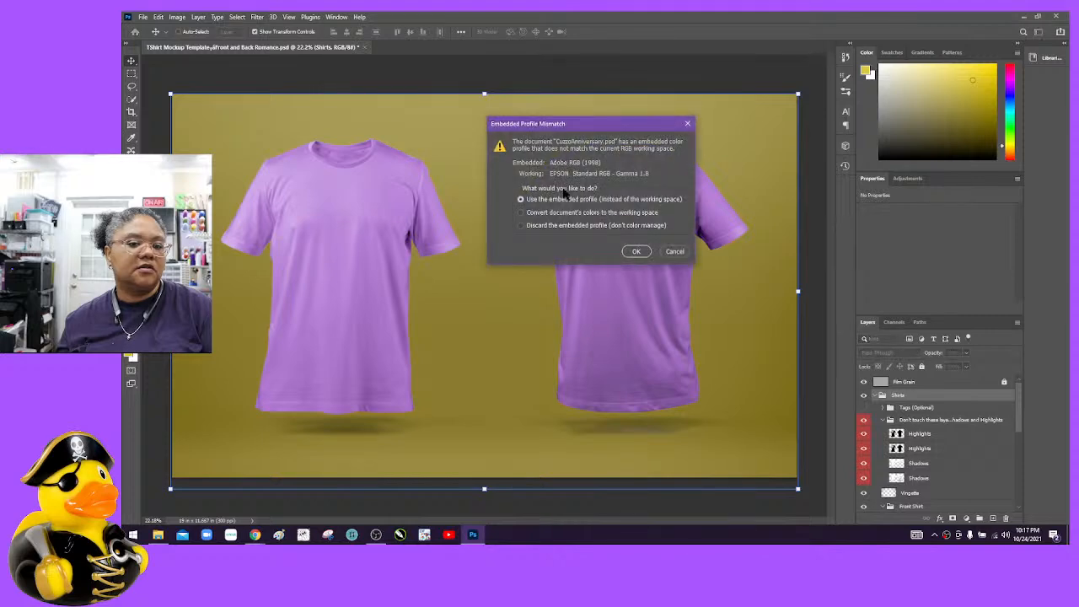
click(640, 253)
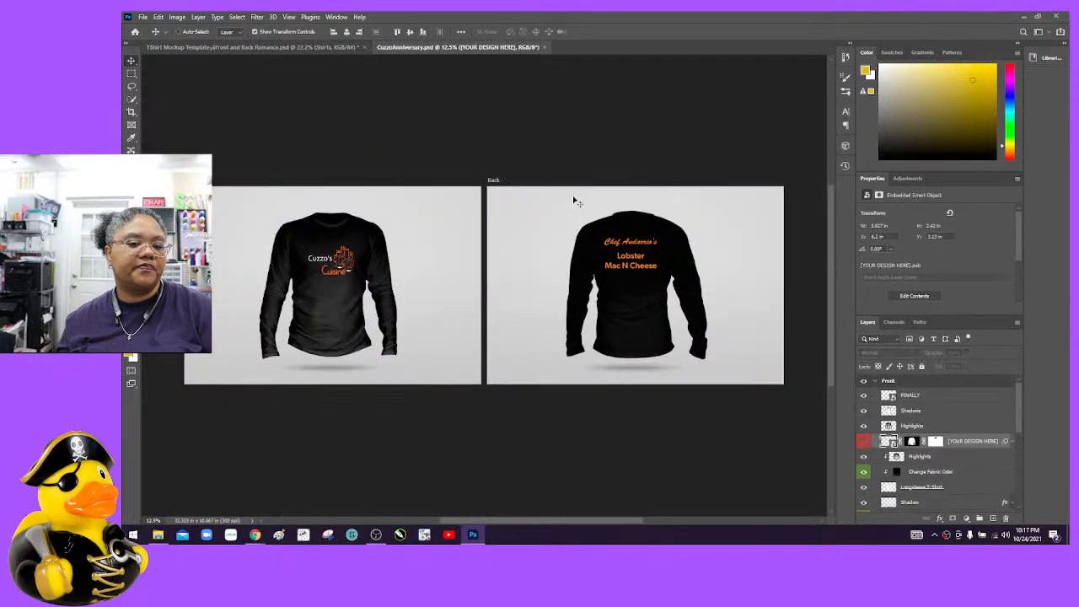
click(364, 47)
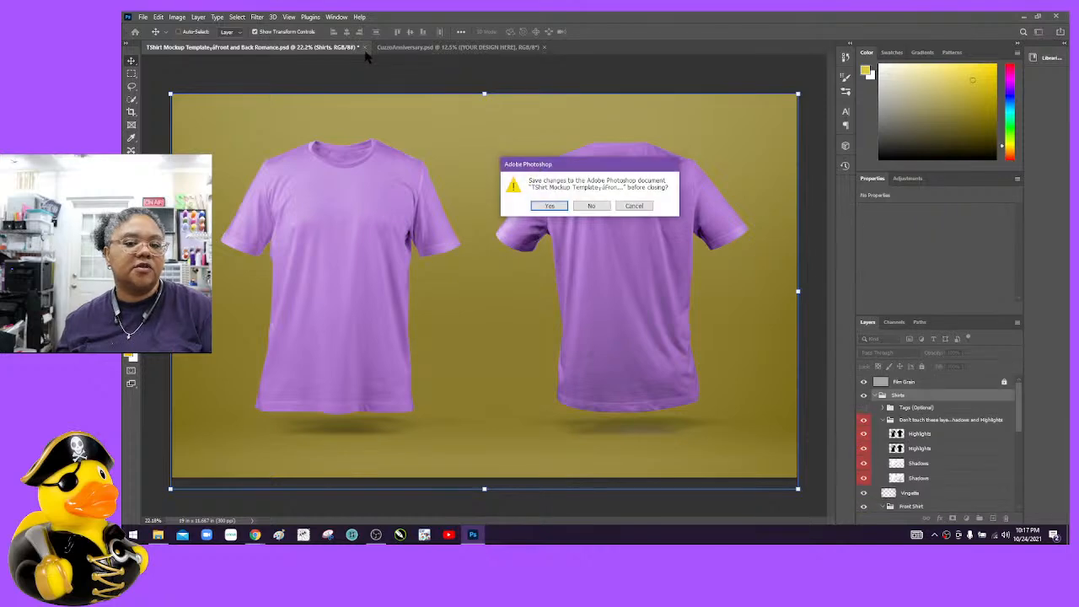
click(592, 207)
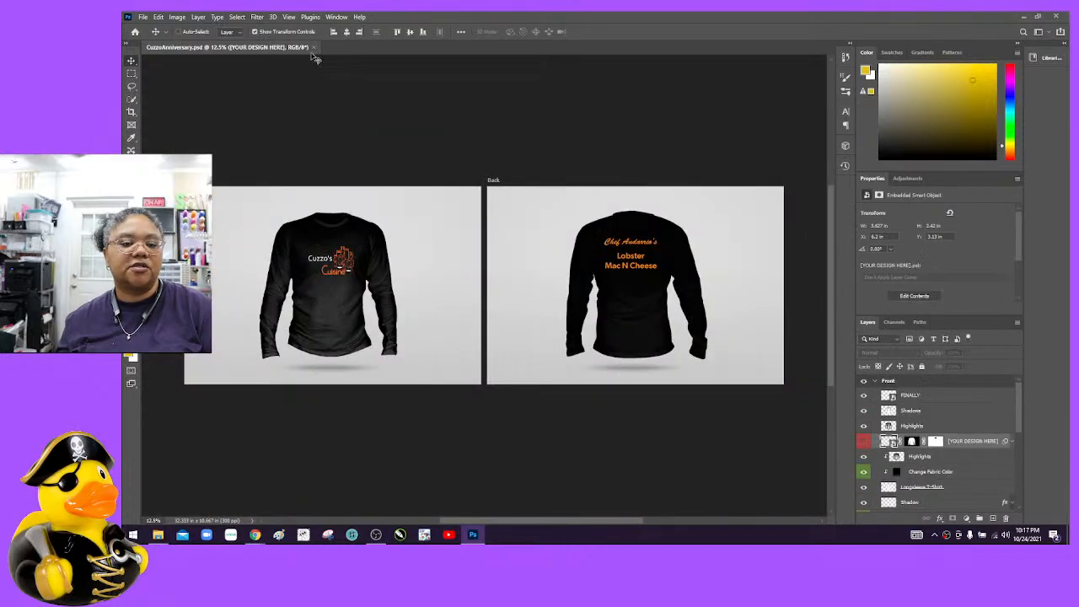
Step: Delete the FINALLY logo layer from the Front artboard of the long-sleeve shirt mockup
scroll(436, 272, up, 3)
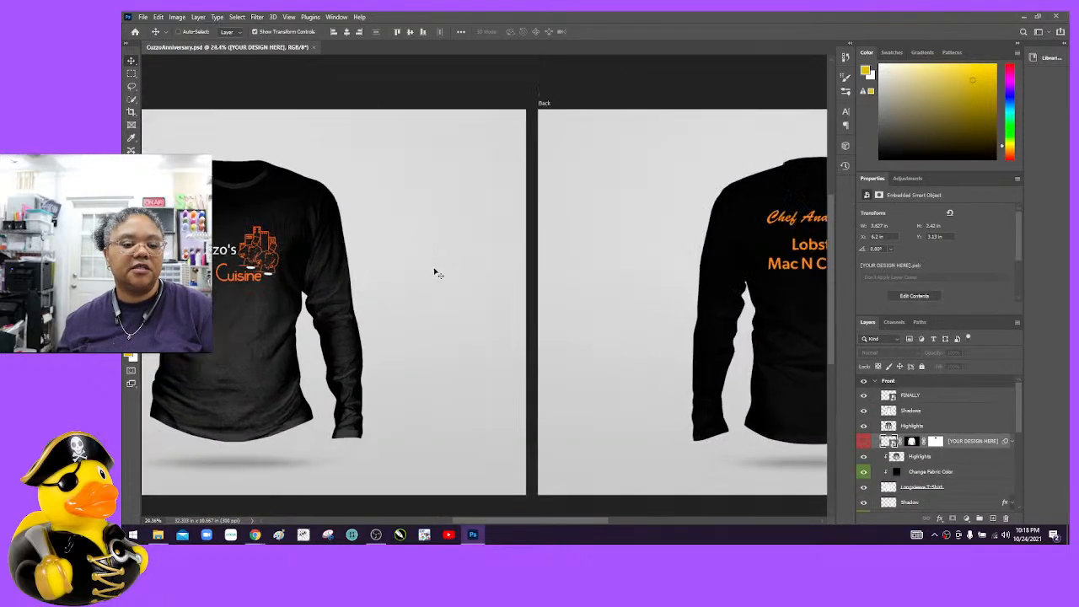
scroll(438, 272, down, 2)
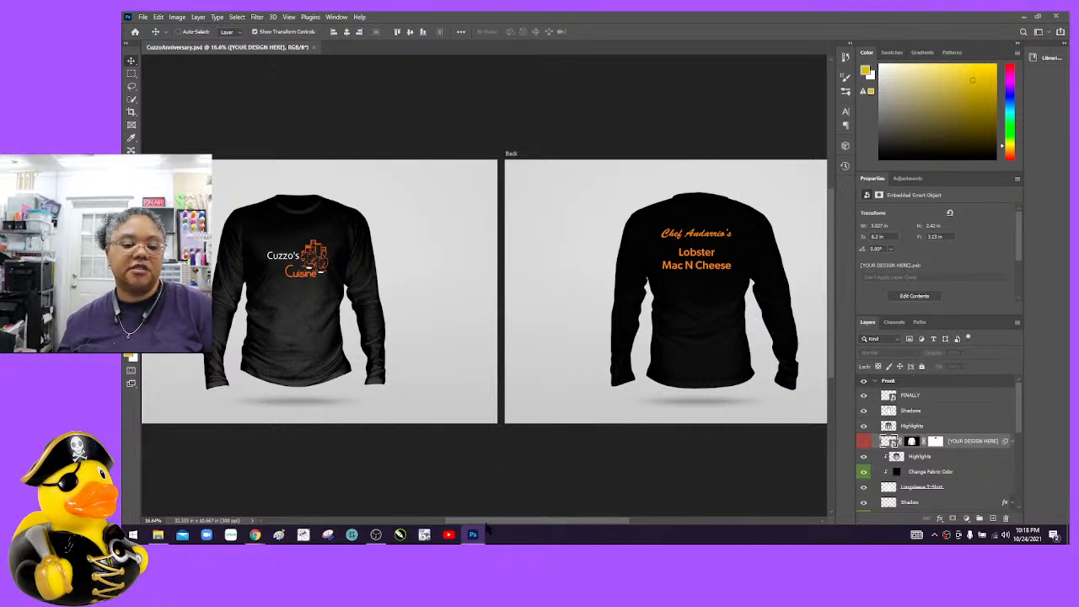
drag(486, 526, 440, 524)
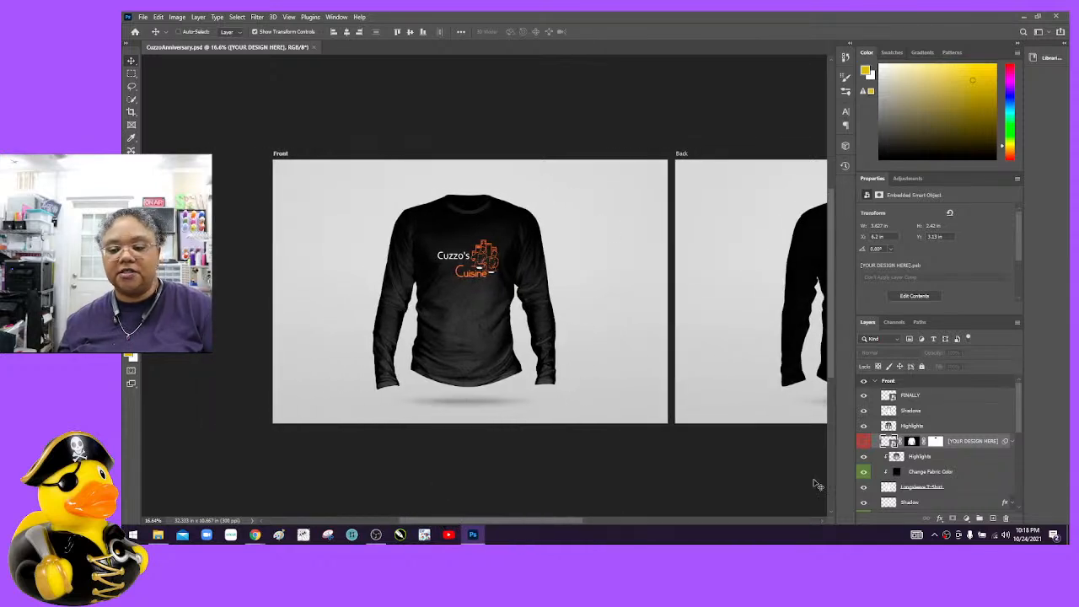
click(923, 396)
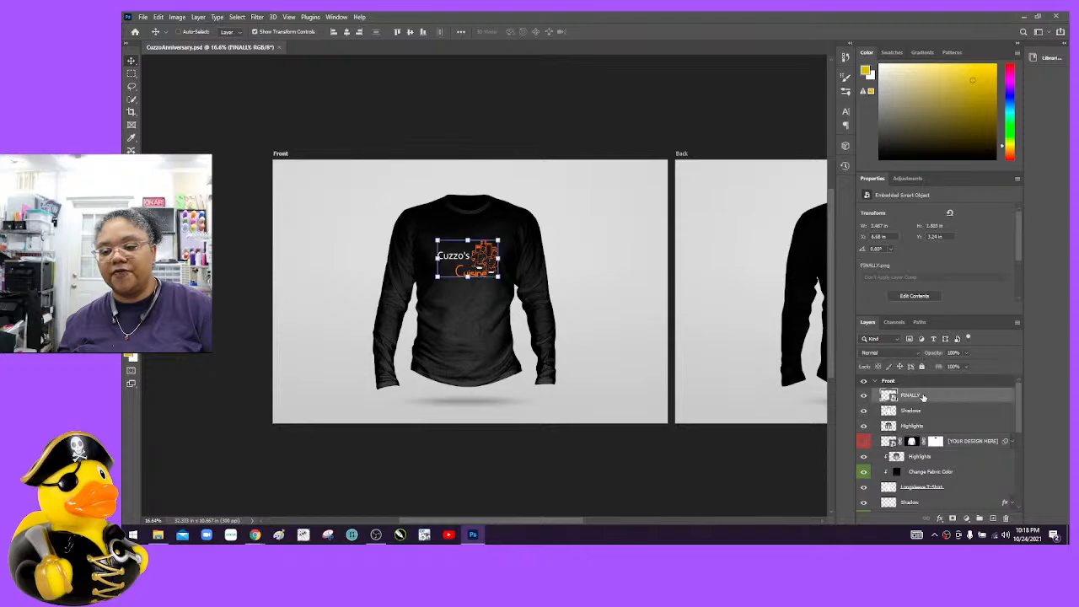
right_click(924, 396)
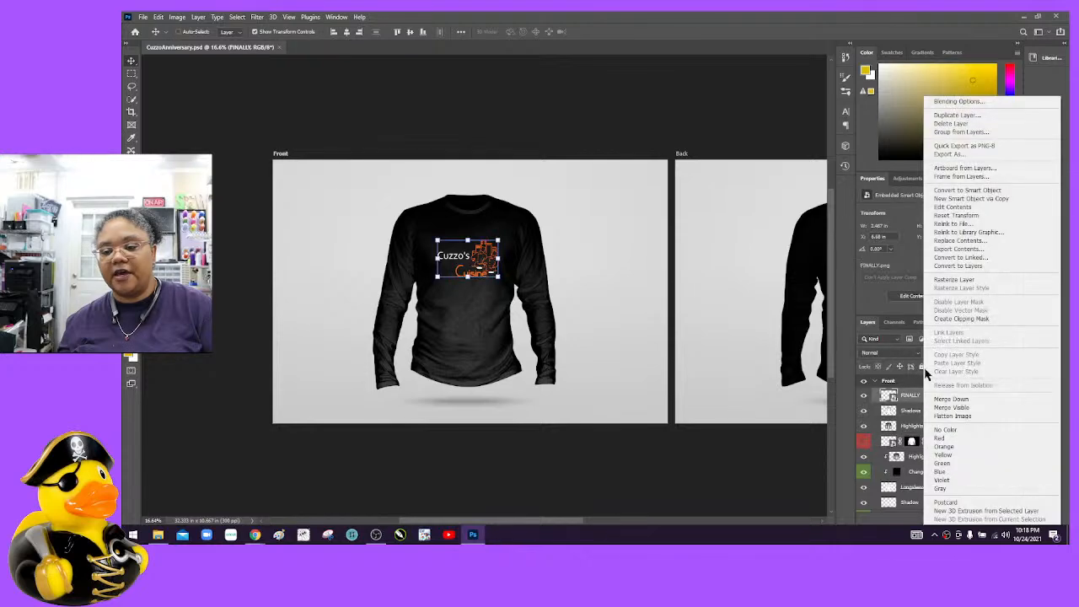
click(961, 123)
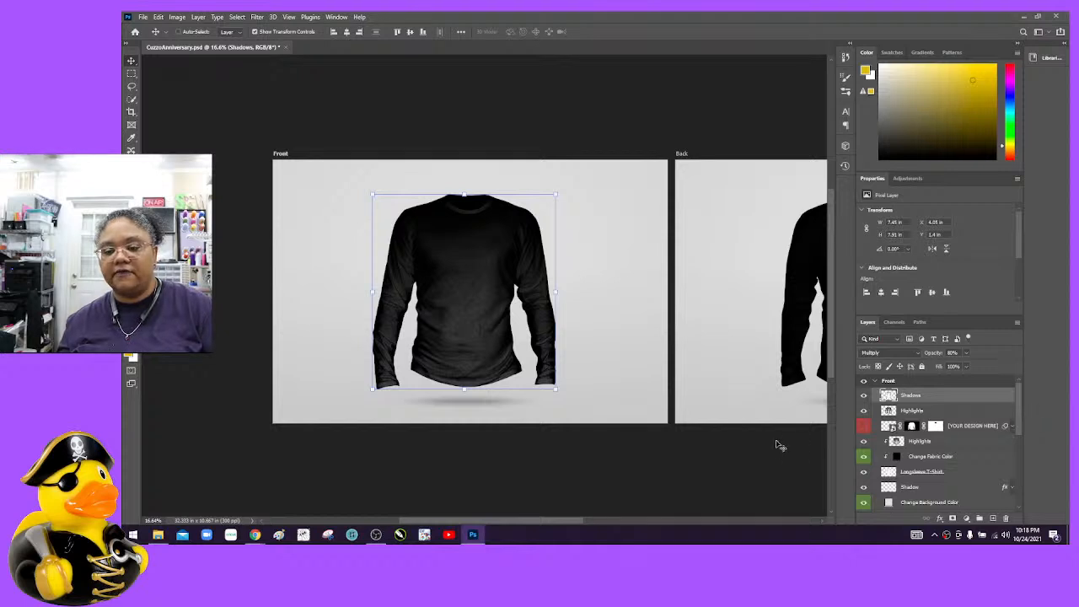
Step: Examine the layers of the Front and Back artboards, hiding and reshowing the Longsleeve T-Shirt (Back) layer to identify it
mouse_move(557, 521)
mouse_down()
mouse_move(603, 524)
mouse_move(570, 530)
mouse_up()
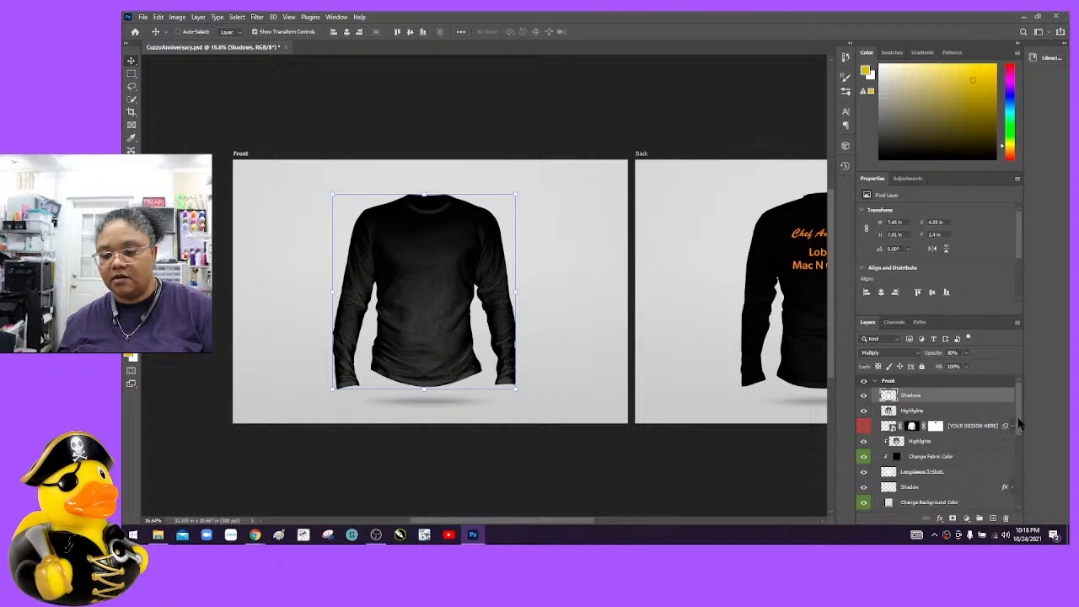
drag(1018, 424, 1019, 495)
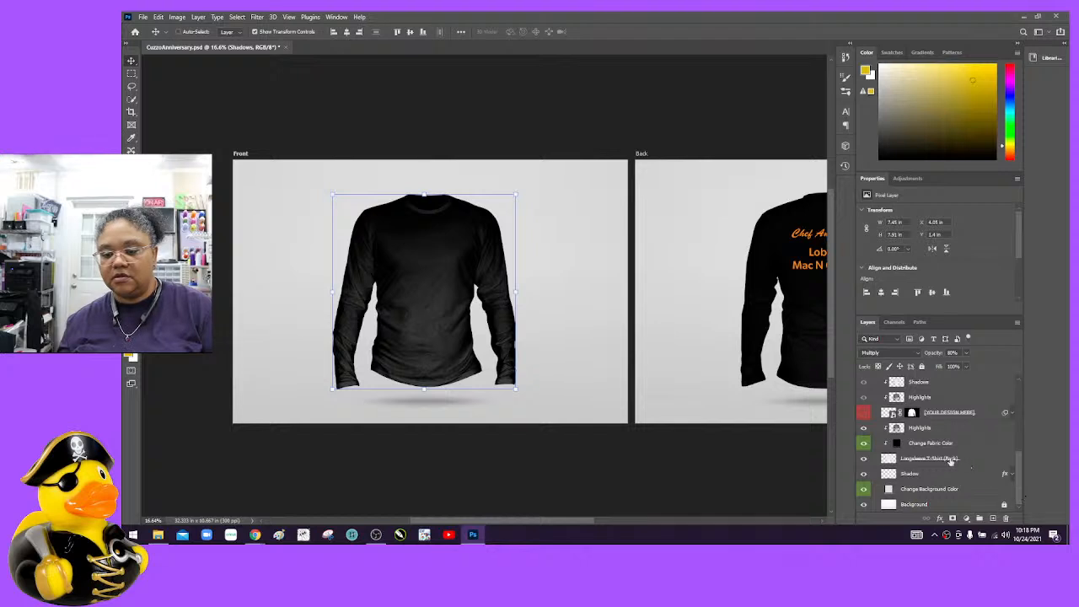
click(864, 459)
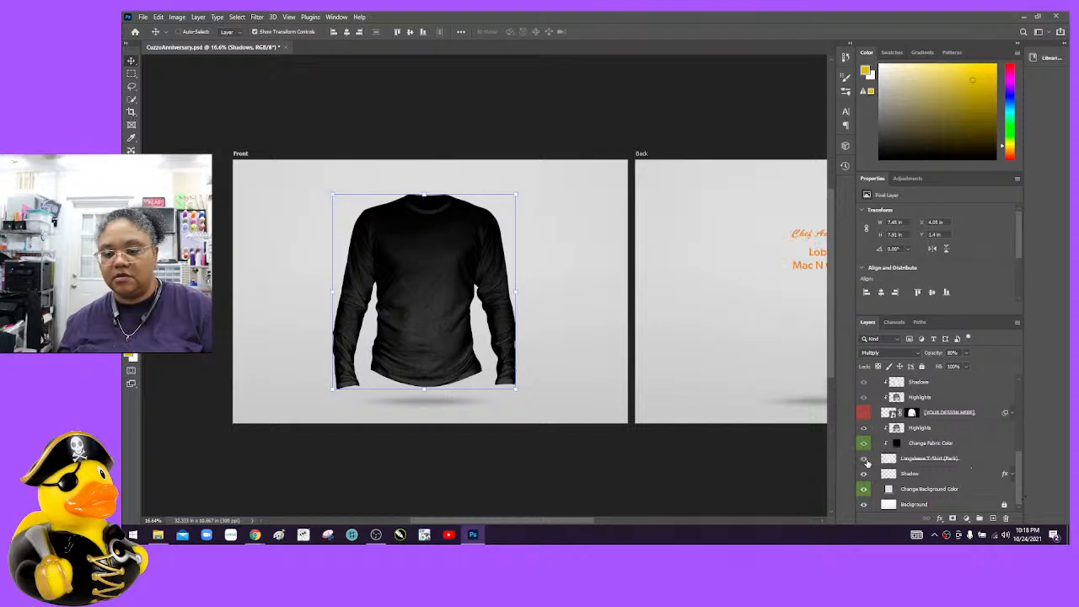
click(864, 460)
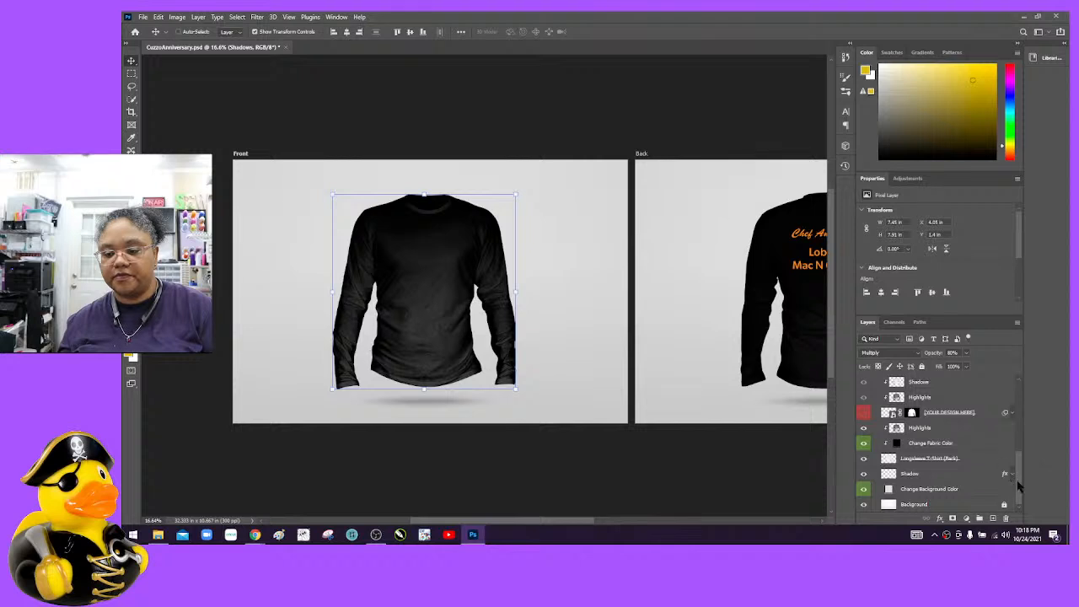
scroll(1021, 476, up, 4)
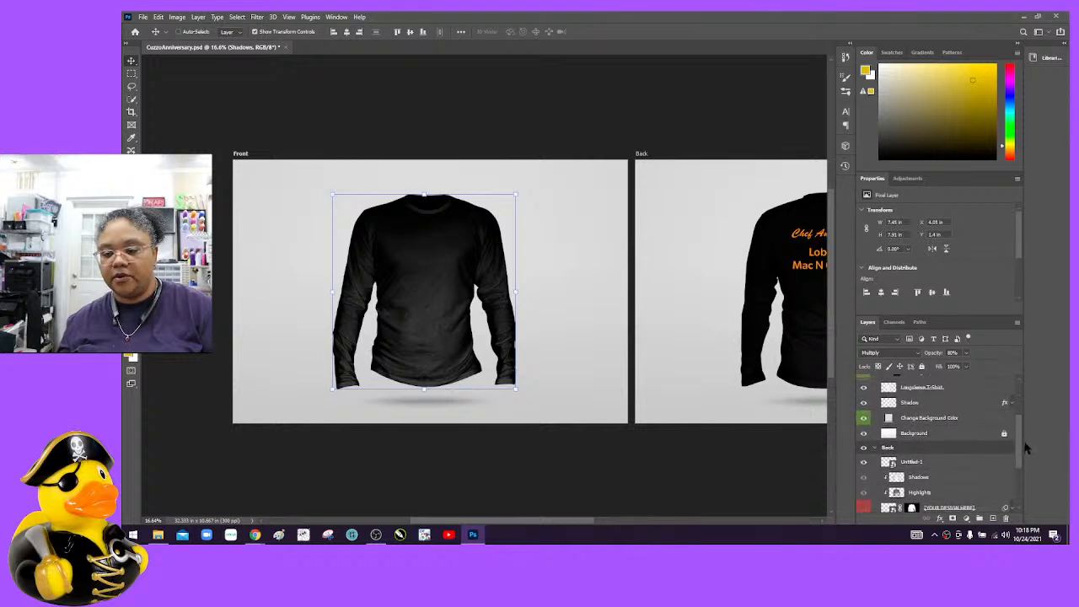
scroll(1026, 446, down, 8)
scroll(1028, 436, up, 3)
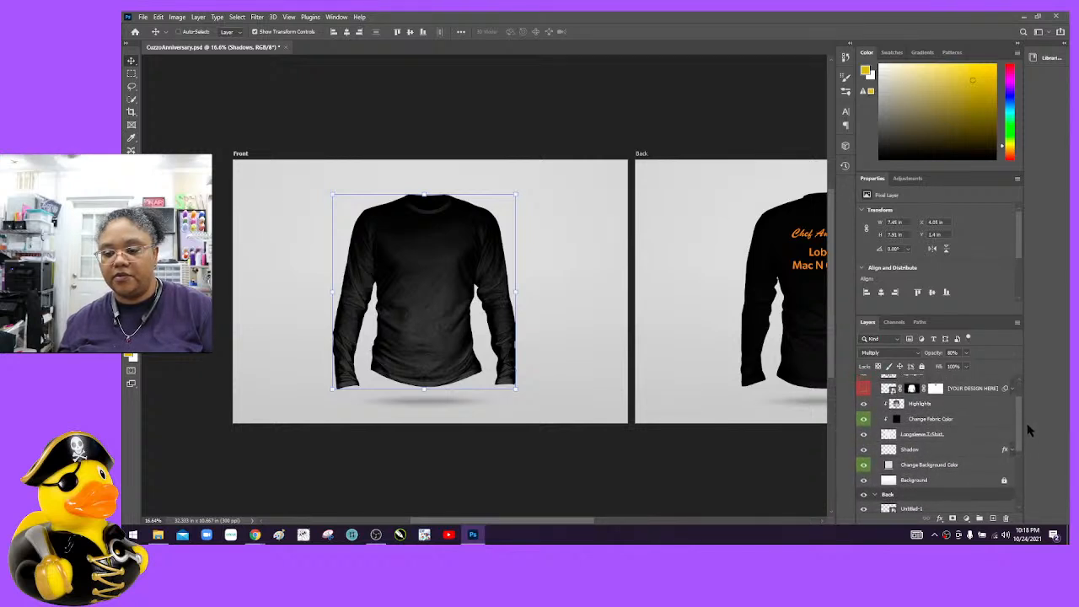
scroll(1034, 418, up, 1)
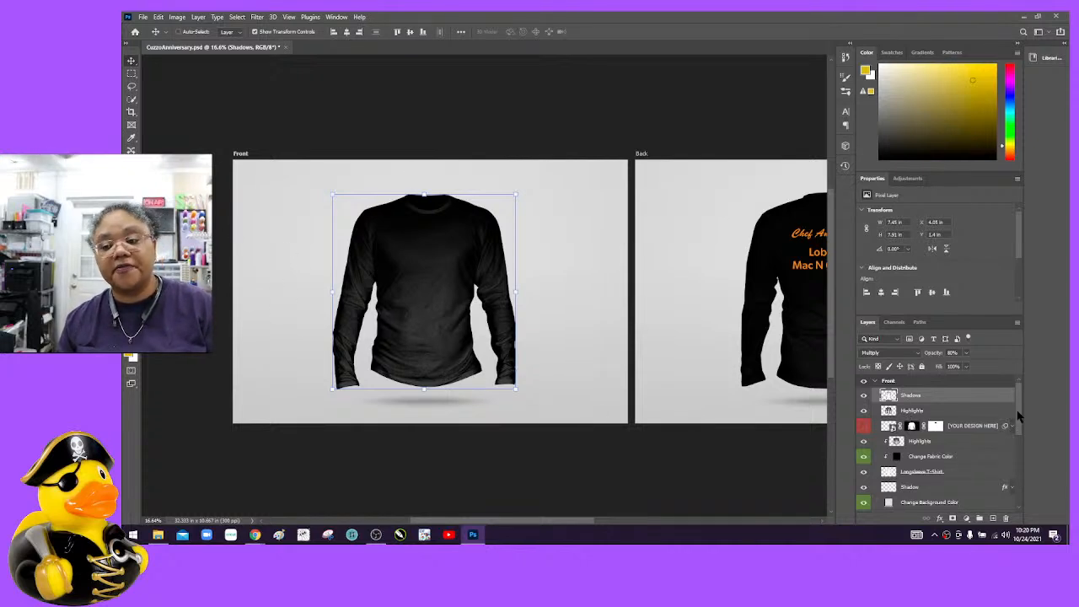
Step: Set the Change Fabric Color layer of the Front long-sleeve shirt to dark purple 140a47
drag(1018, 416, 1019, 428)
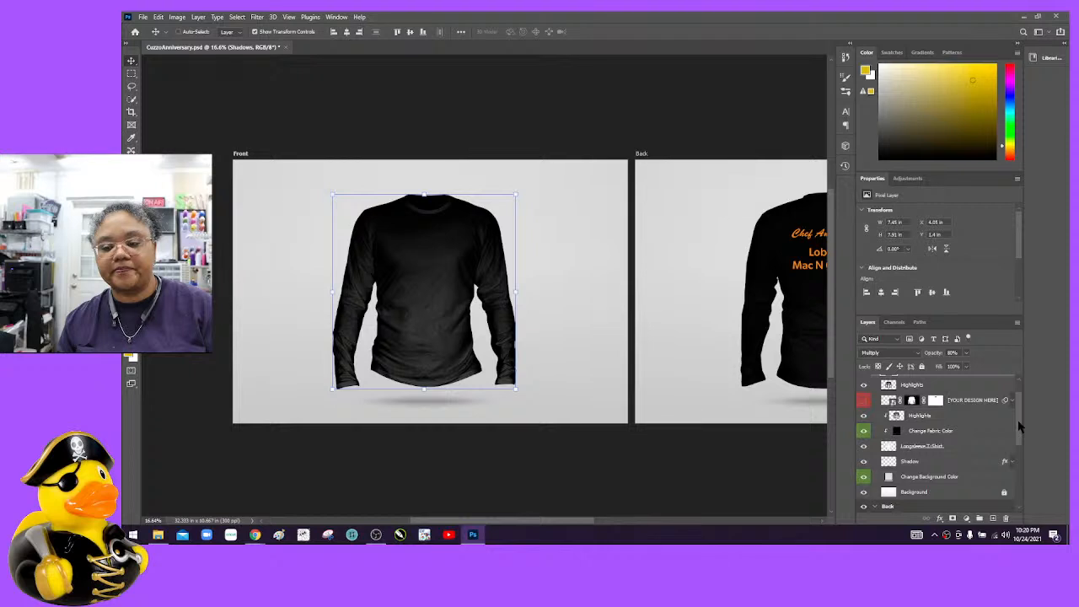
double_click(896, 432)
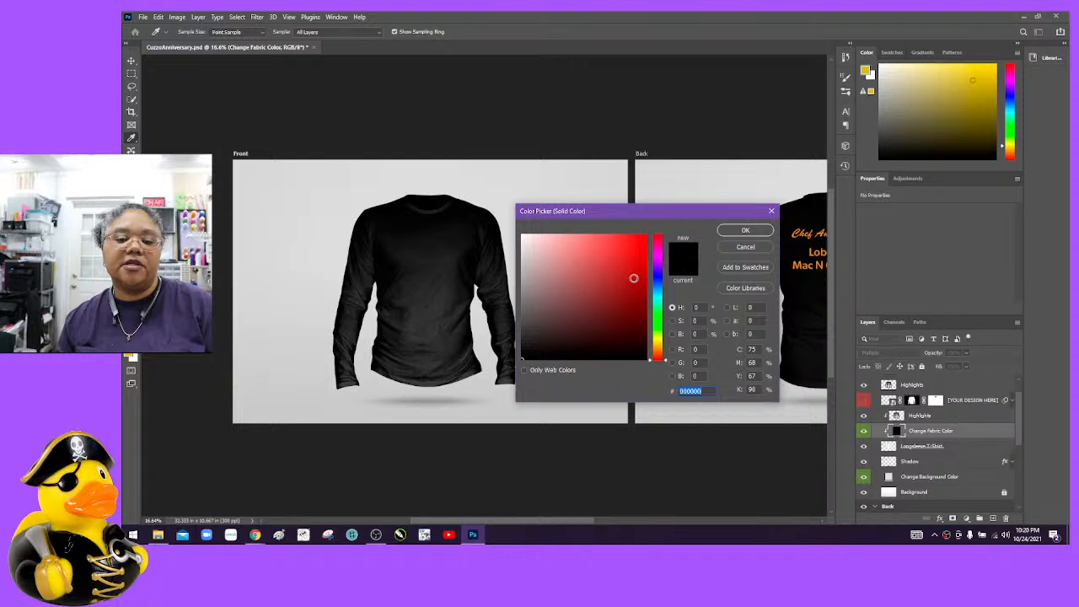
drag(633, 278, 643, 239)
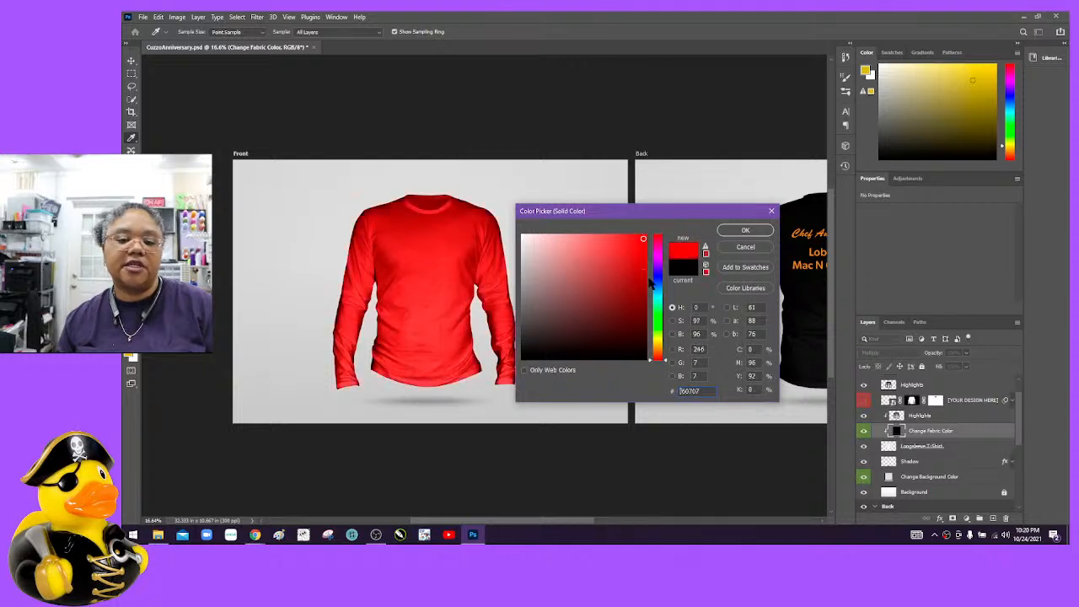
drag(657, 283, 656, 275)
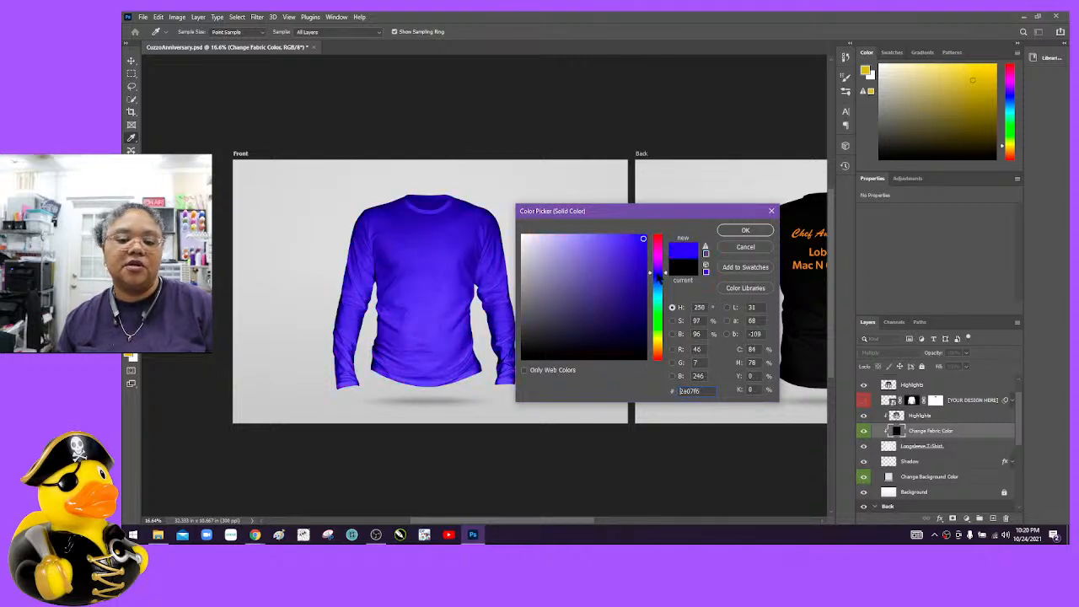
mouse_move(598, 254)
mouse_down()
mouse_move(631, 311)
mouse_move(607, 313)
mouse_move(616, 315)
mouse_move(610, 330)
mouse_move(609, 322)
mouse_move(599, 330)
mouse_move(627, 332)
mouse_move(629, 299)
mouse_move(629, 323)
mouse_up()
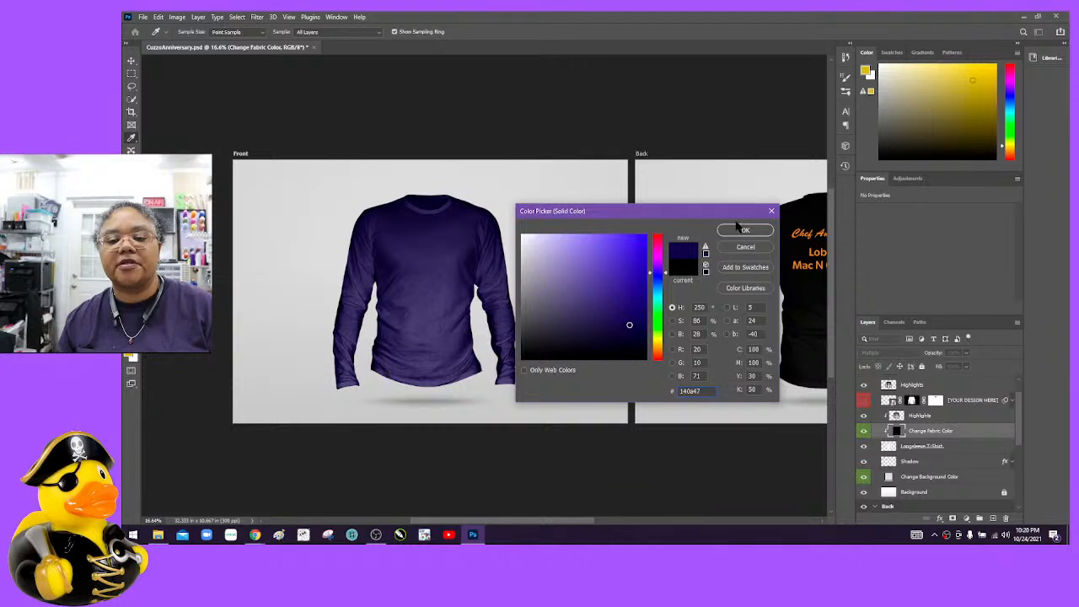
double_click(694, 392)
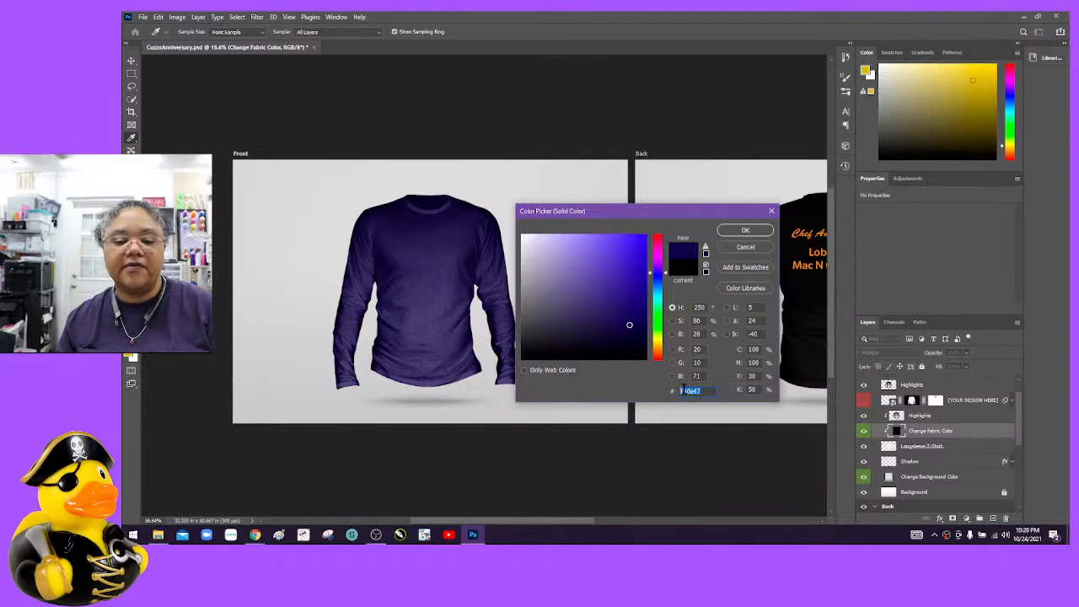
right_click(683, 390)
click(701, 427)
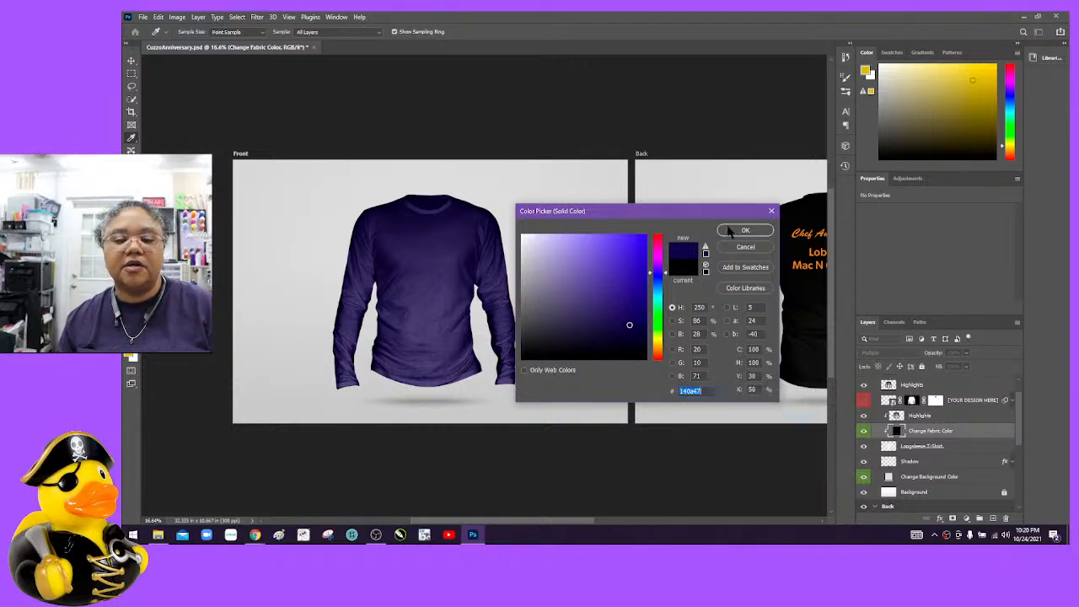
click(741, 231)
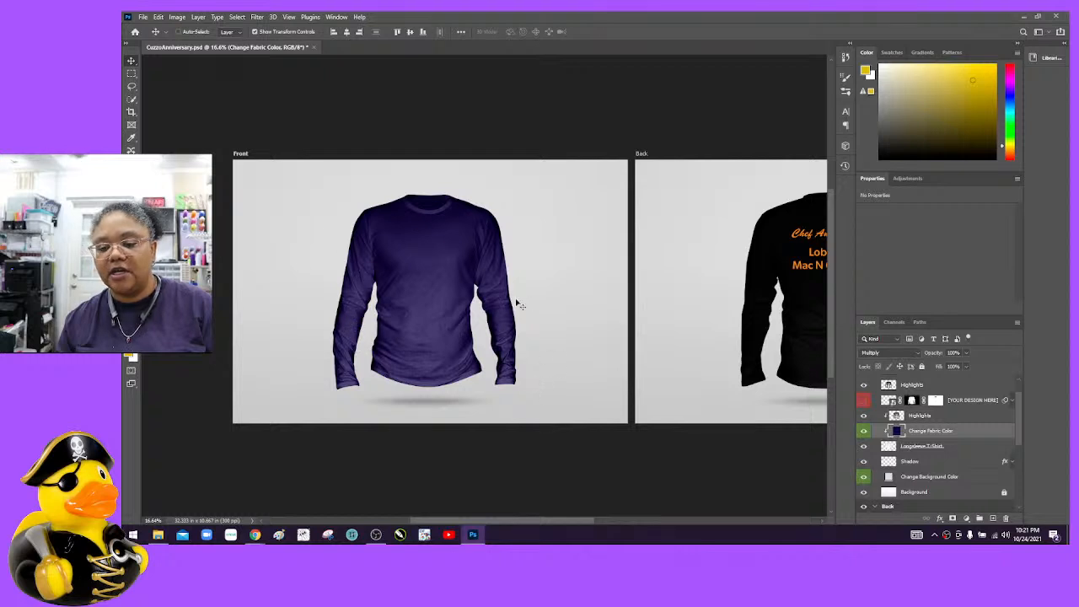
scroll(1020, 413, down, 1)
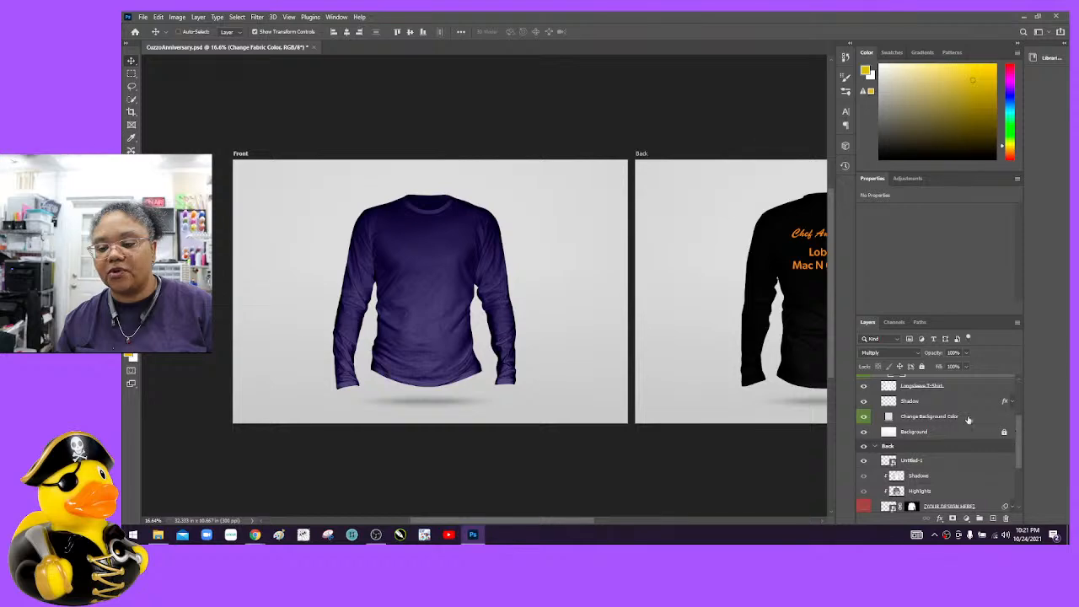
double_click(967, 419)
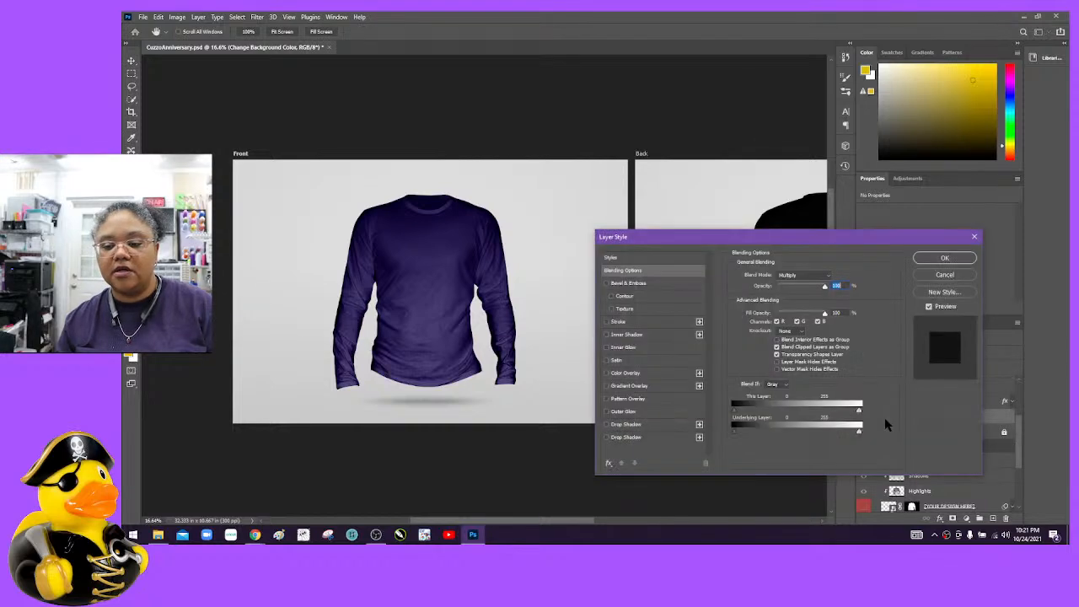
click(944, 275)
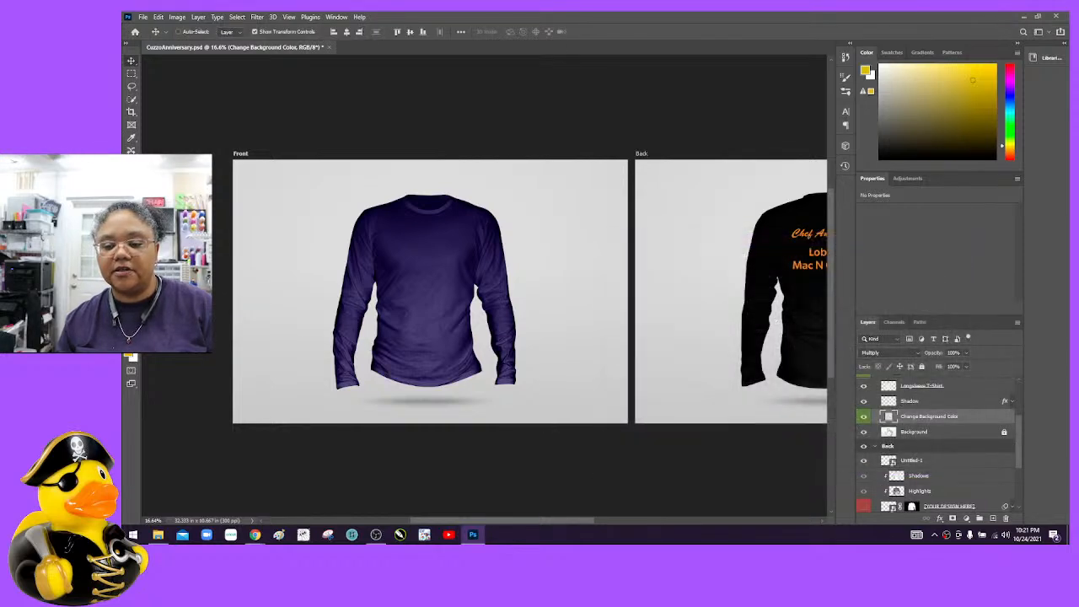
double_click(890, 432)
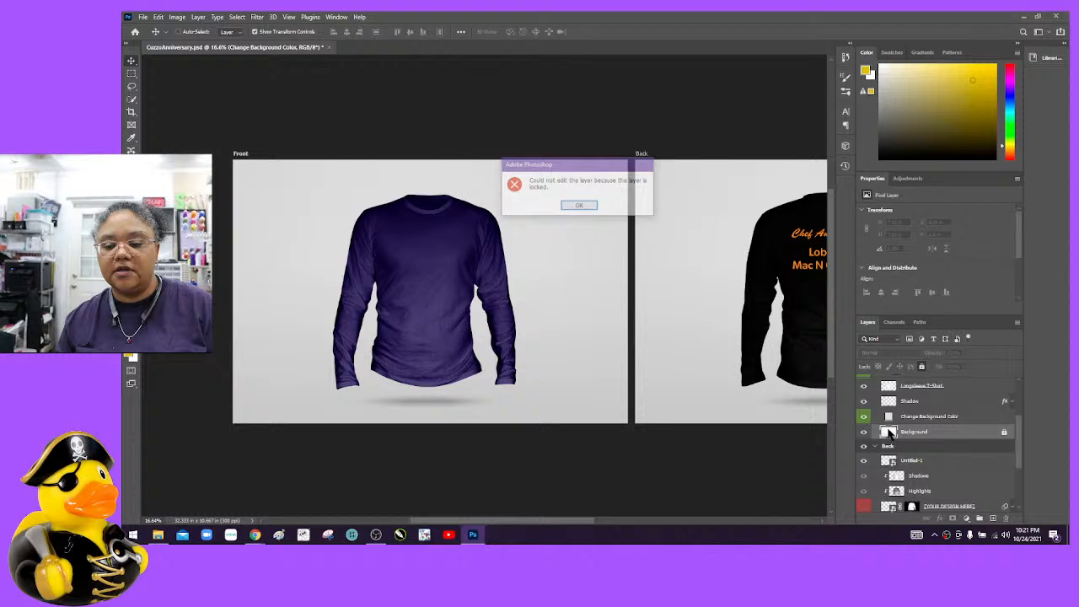
click(580, 206)
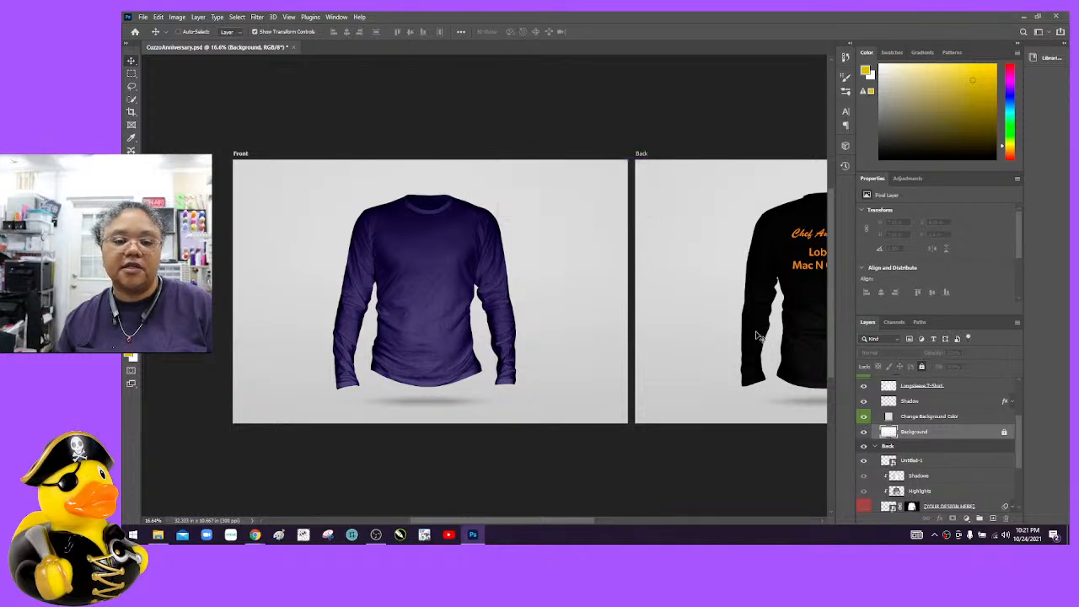
Step: Set the Front artboard's Change Background Color layer to gray 989898 and copy its hex code
click(918, 418)
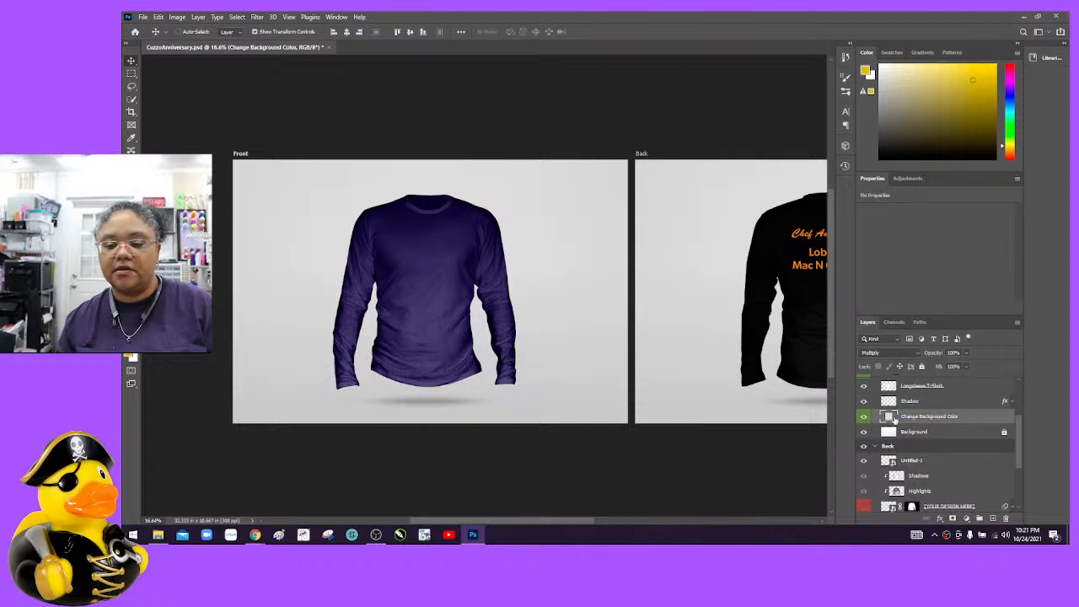
double_click(889, 417)
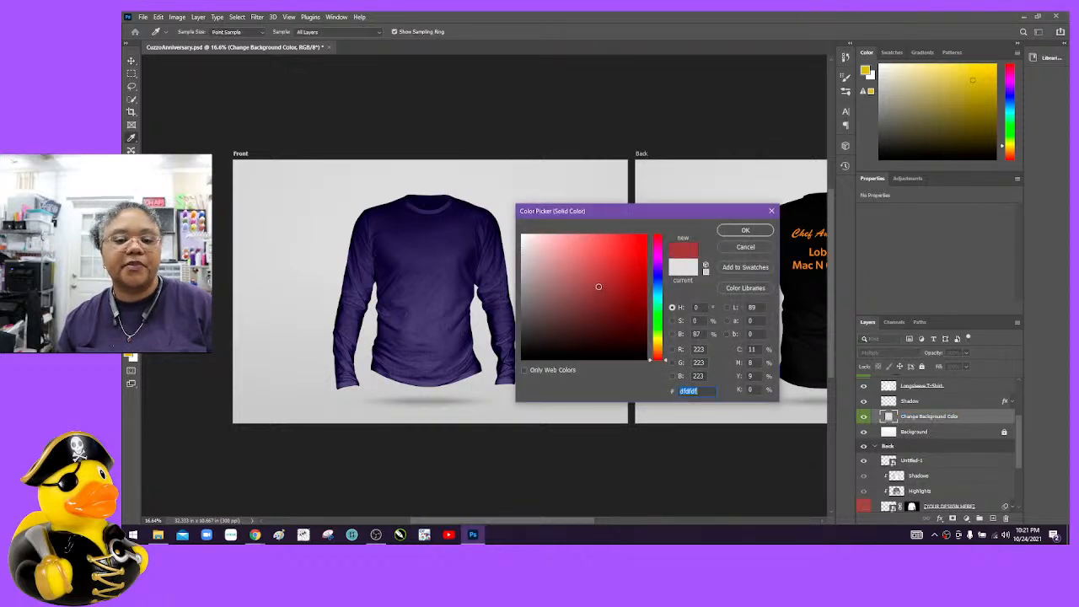
mouse_move(598, 287)
mouse_down()
mouse_move(615, 265)
mouse_move(549, 284)
mouse_move(524, 274)
mouse_move(549, 354)
mouse_move(571, 293)
mouse_move(532, 268)
mouse_up()
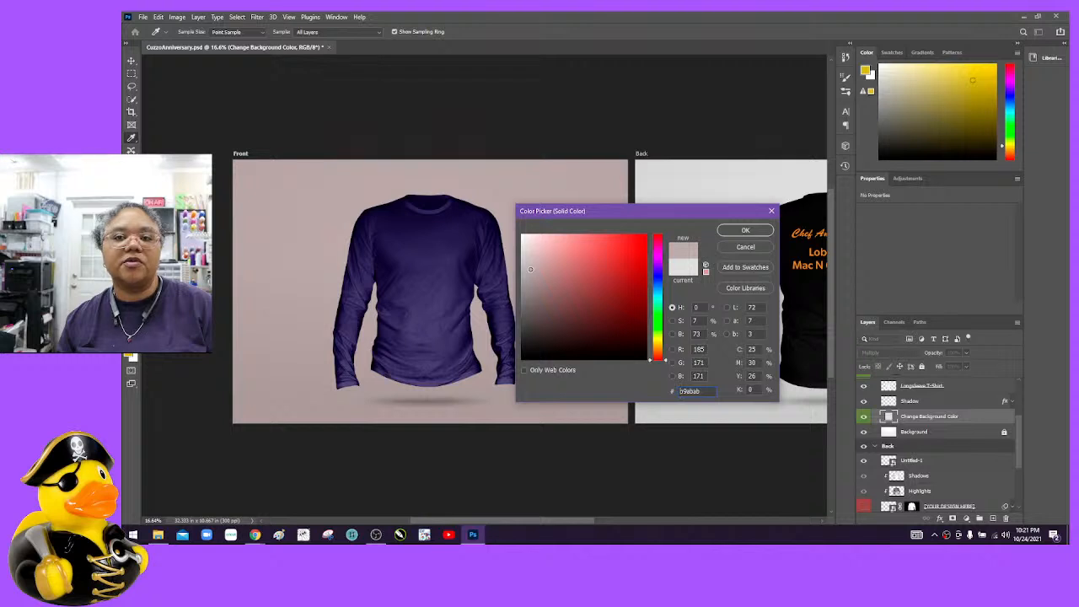
mouse_move(531, 268)
mouse_down()
mouse_move(545, 274)
mouse_move(531, 274)
mouse_up()
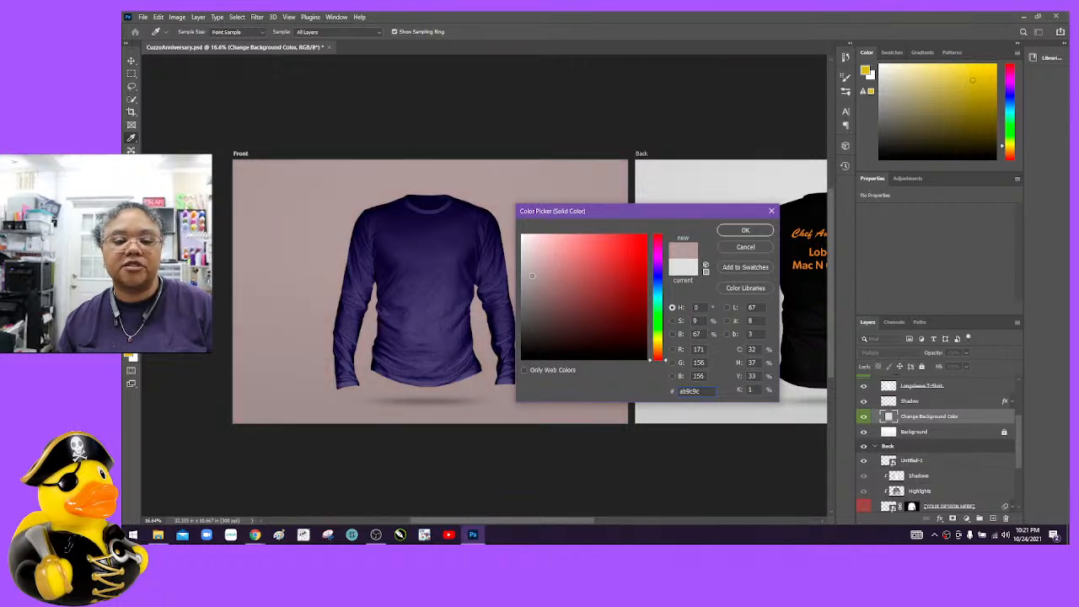
click(659, 300)
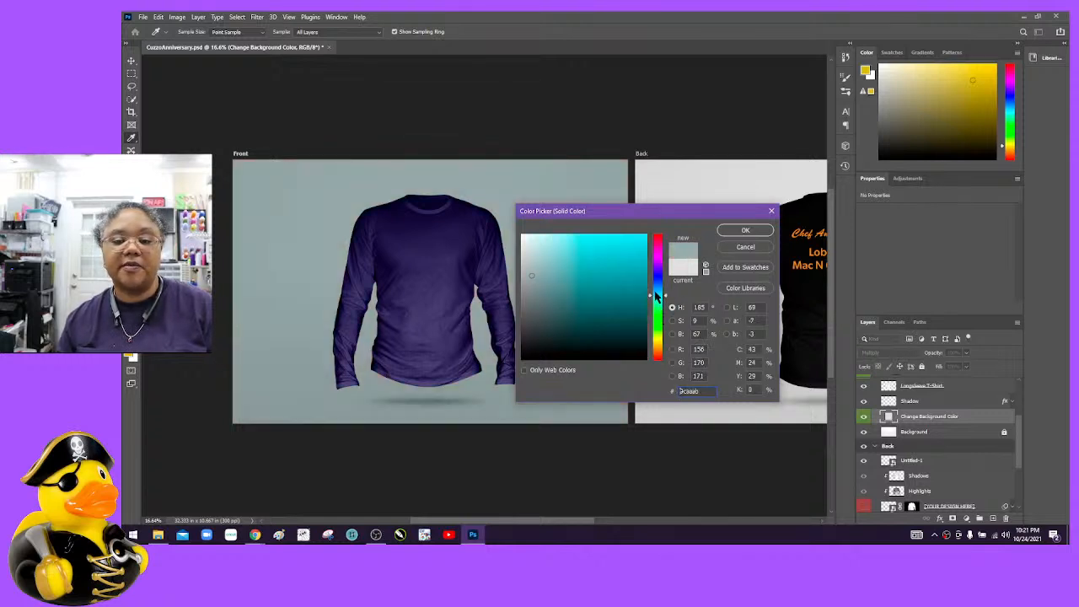
drag(529, 282, 517, 285)
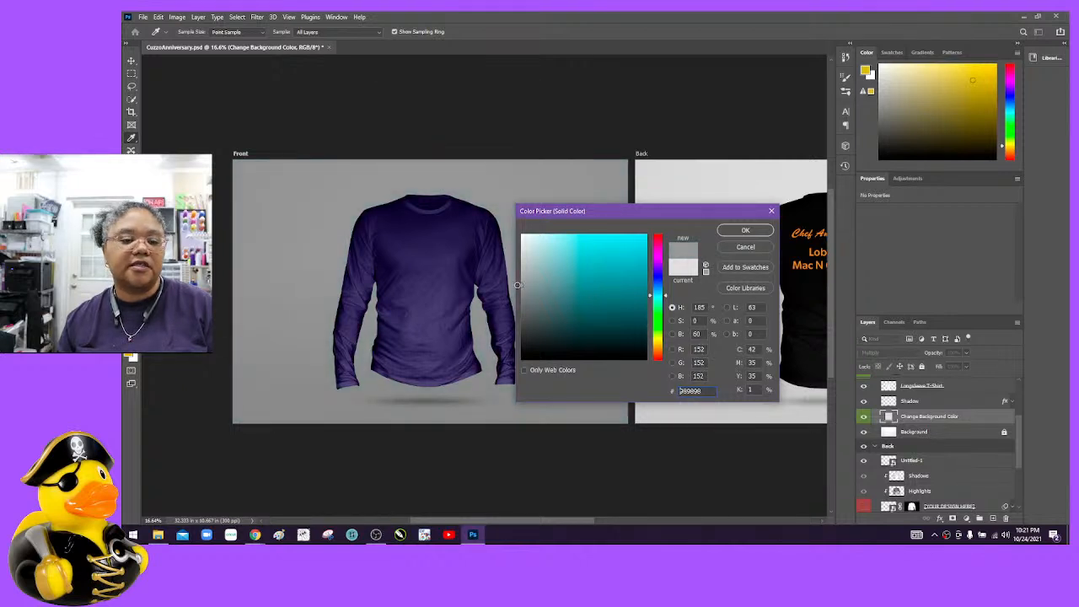
drag(715, 393, 659, 392)
right_click(692, 394)
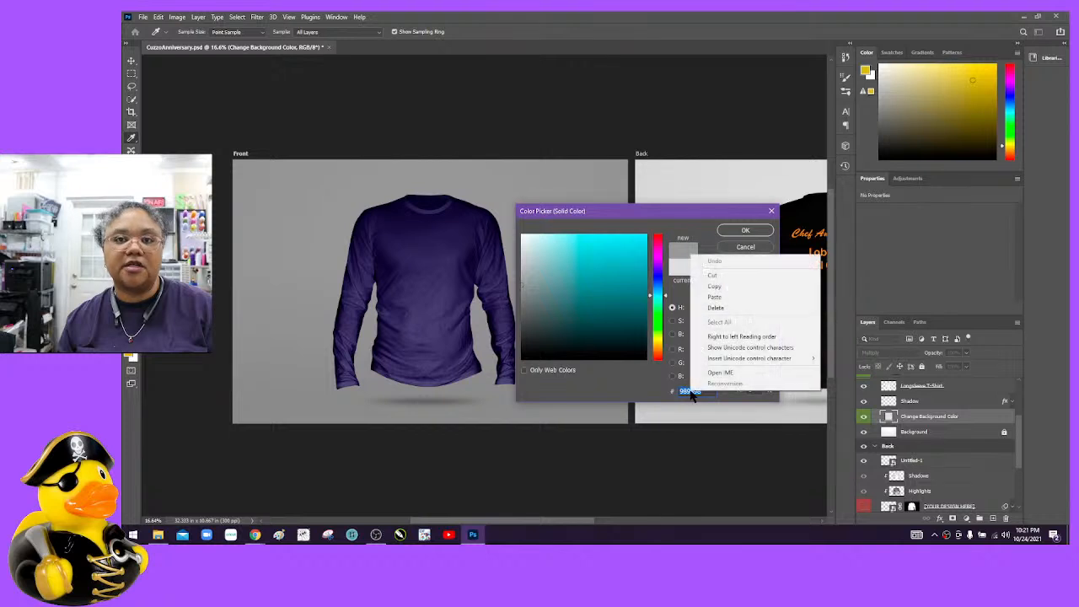
click(730, 286)
click(745, 231)
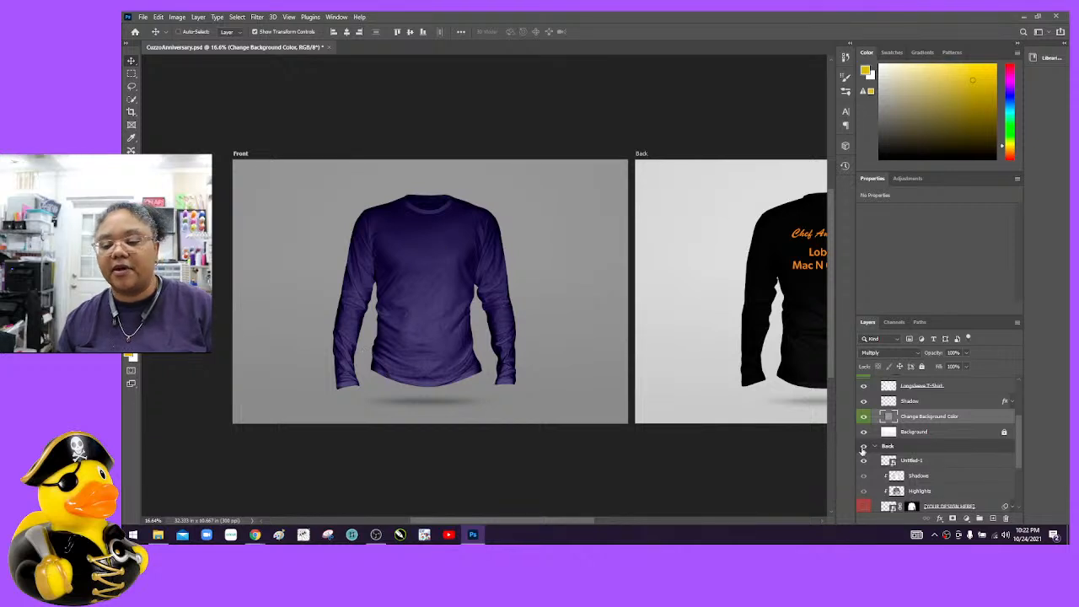
Step: Browse the Downloads folder for a sample design and place the starr image as an embedded object in the Front artboard
click(144, 18)
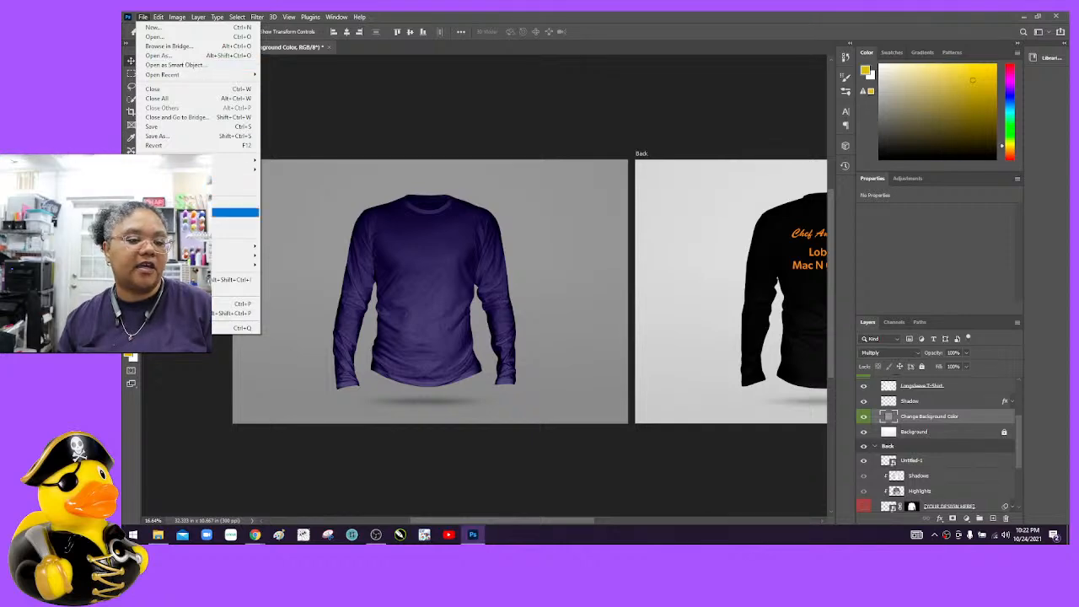
click(185, 212)
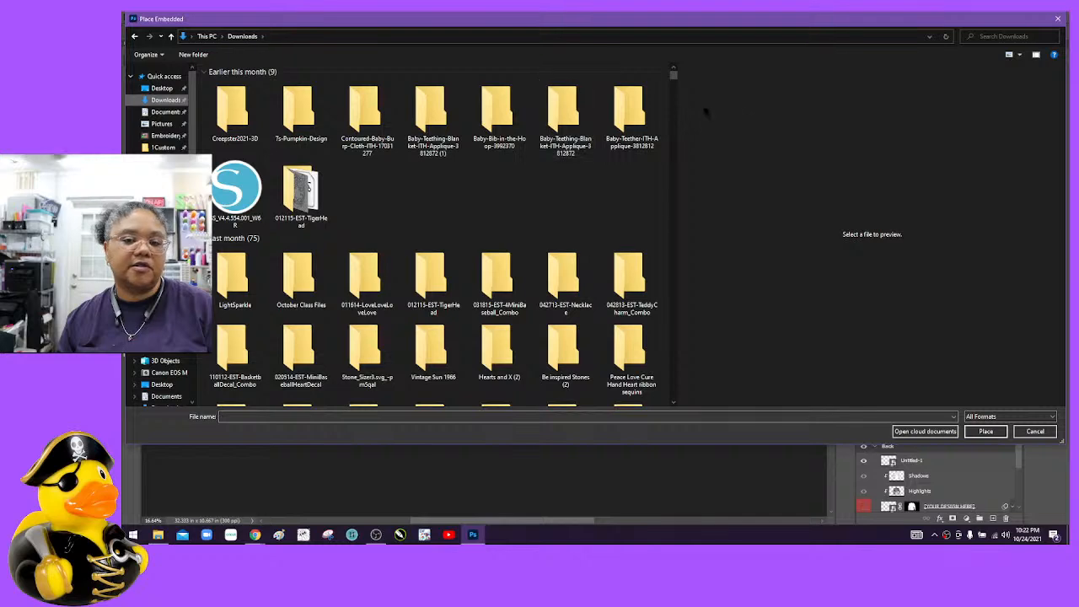
drag(673, 75, 683, 133)
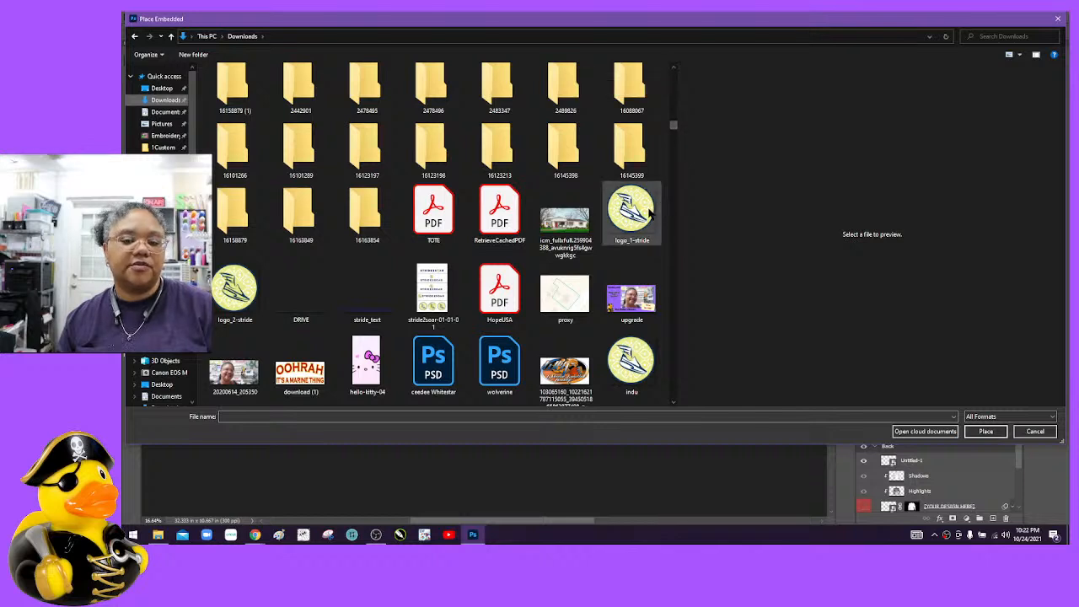
click(647, 215)
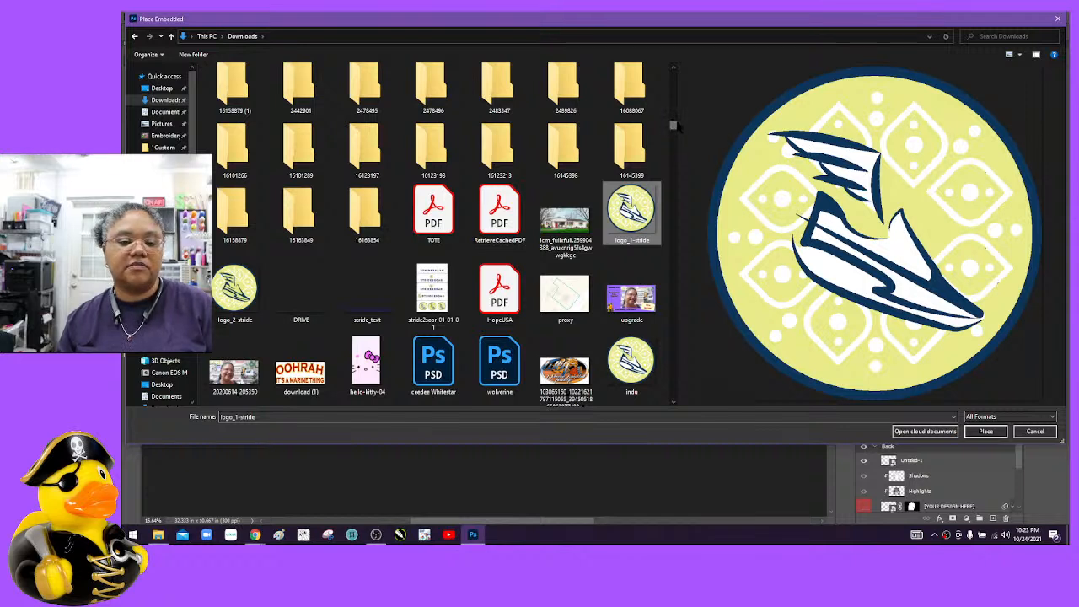
drag(675, 126, 677, 142)
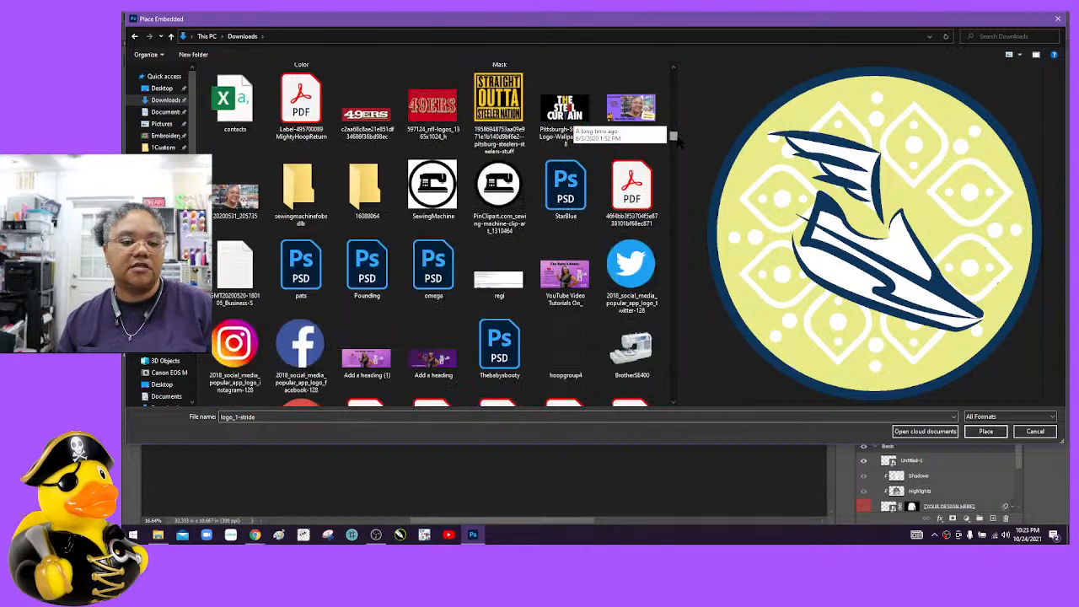
drag(676, 141, 677, 143)
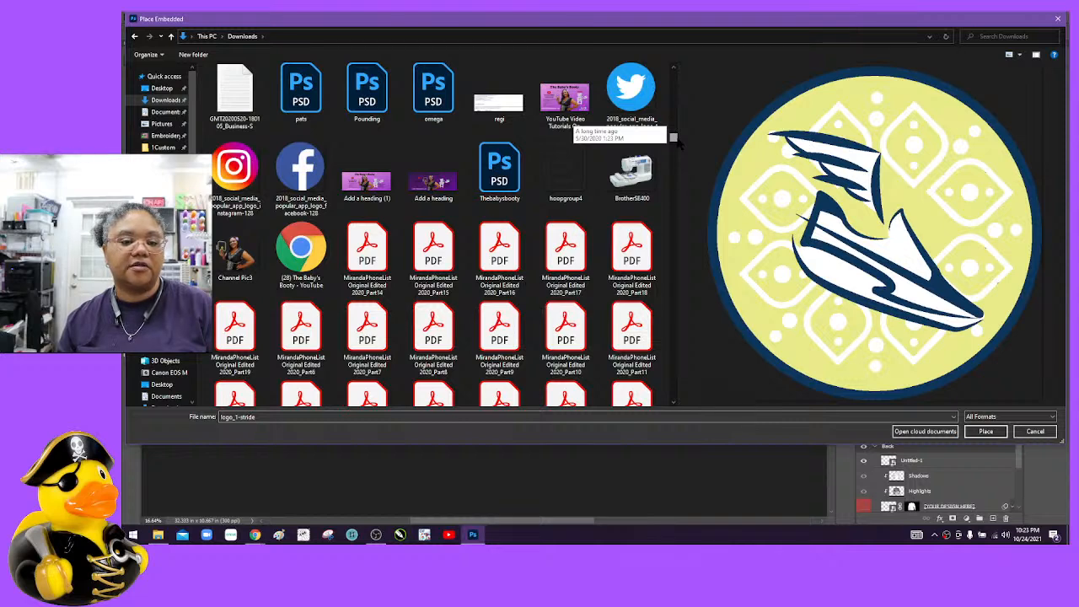
drag(677, 144, 677, 146)
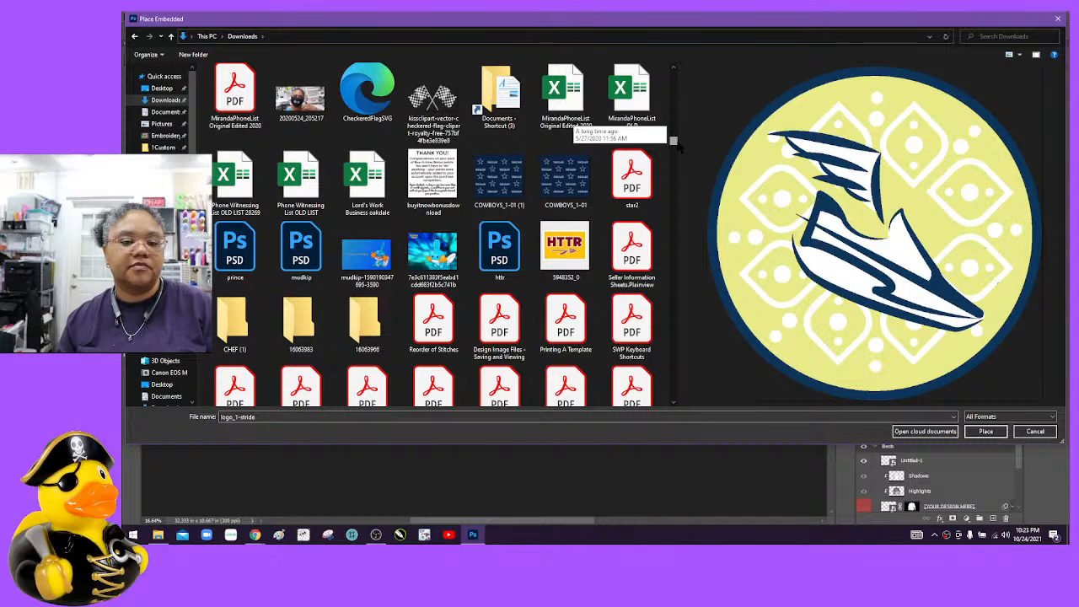
drag(679, 147, 676, 150)
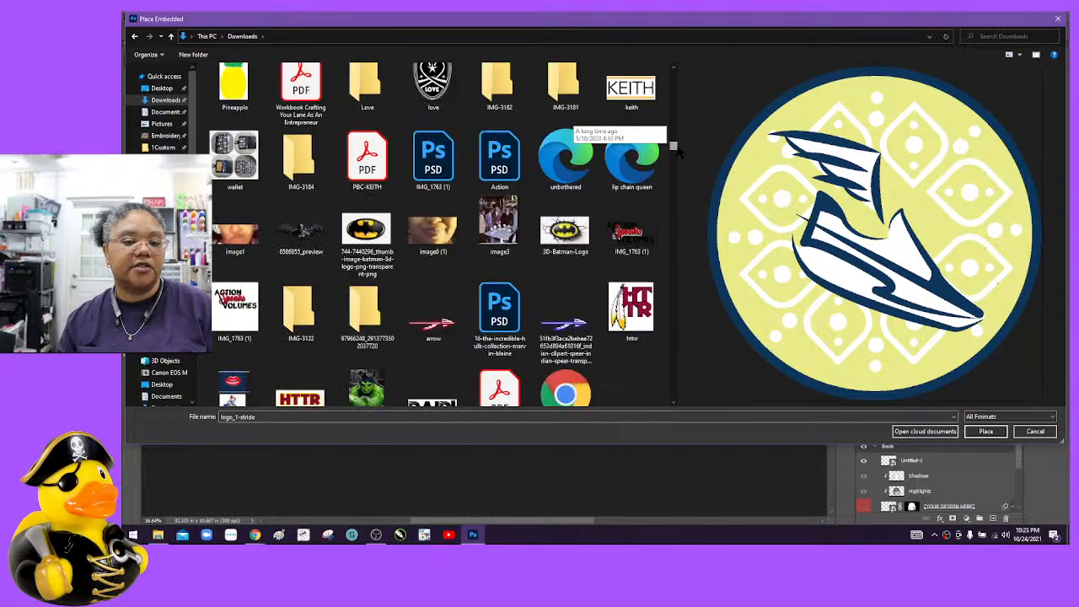
click(297, 250)
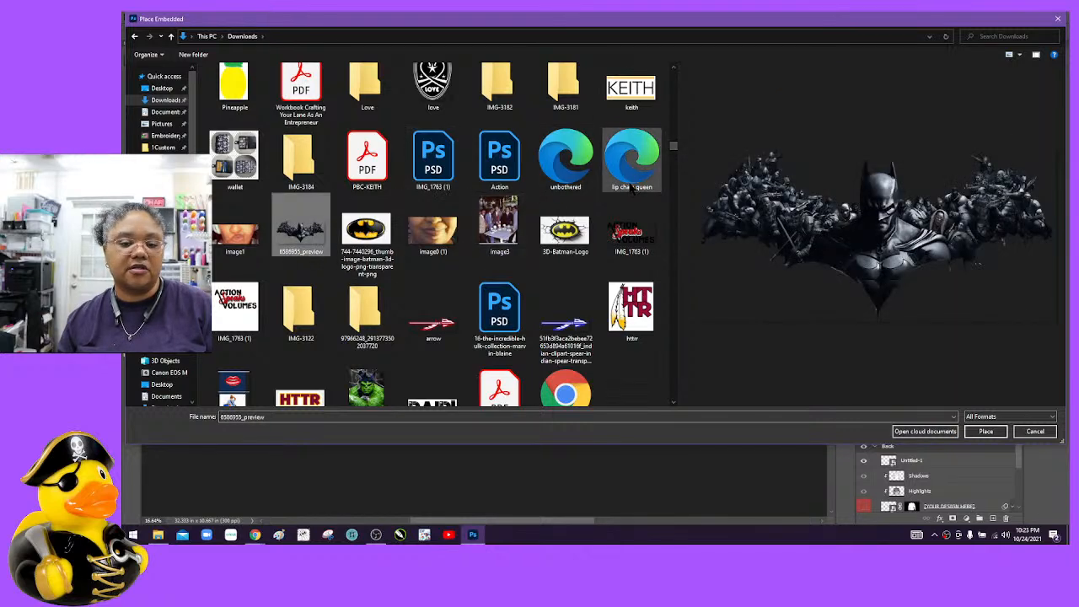
drag(672, 147, 673, 151)
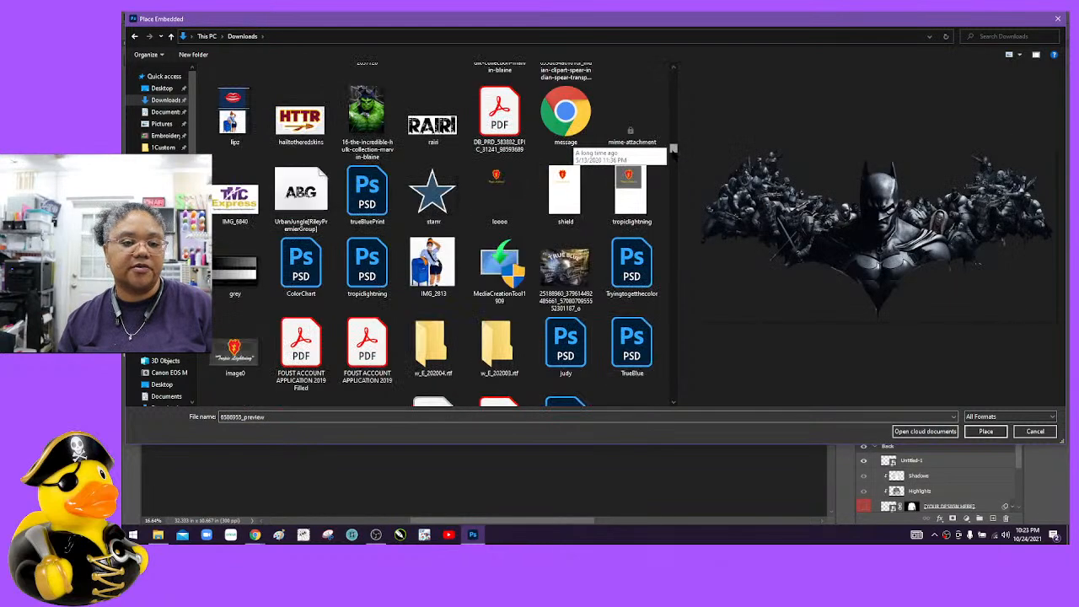
click(432, 192)
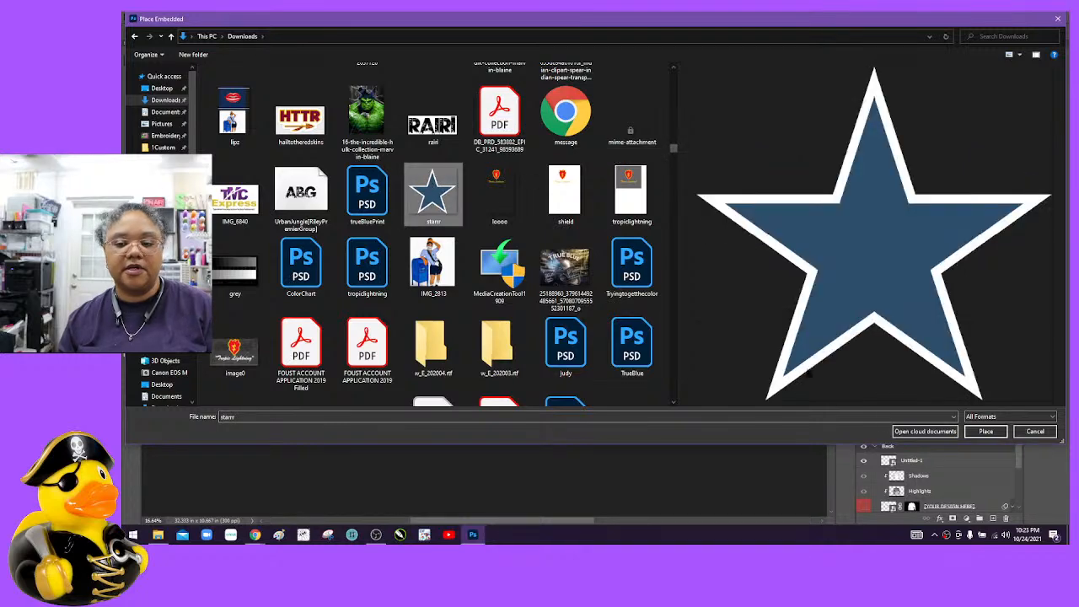
click(985, 431)
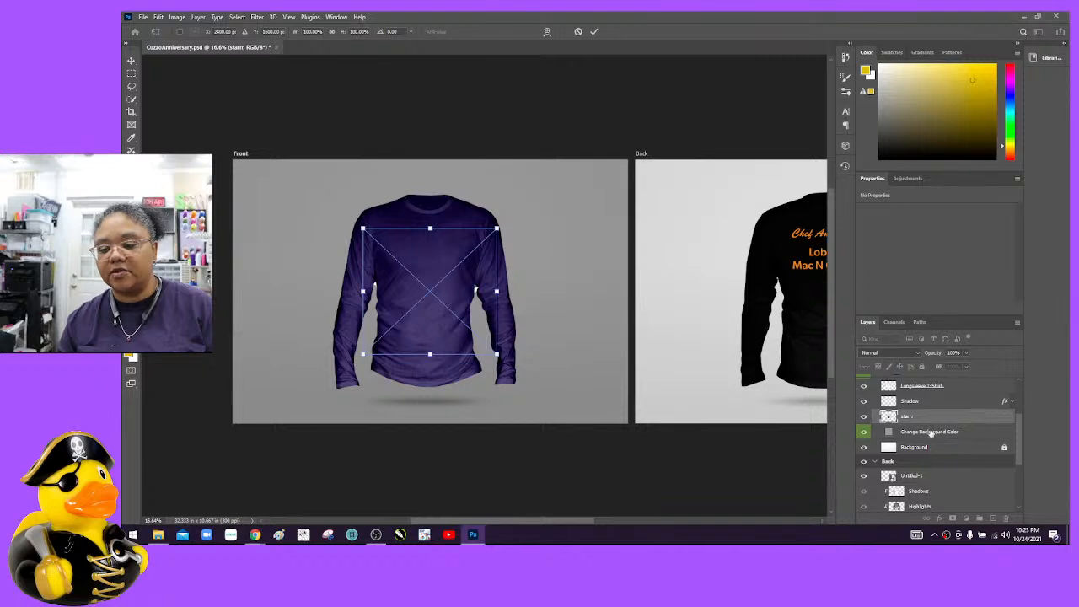
Step: Move the starr layer to the top of the Front artboard and scale the star to about 32% on the shirt's chest
click(928, 421)
drag(928, 420, 936, 393)
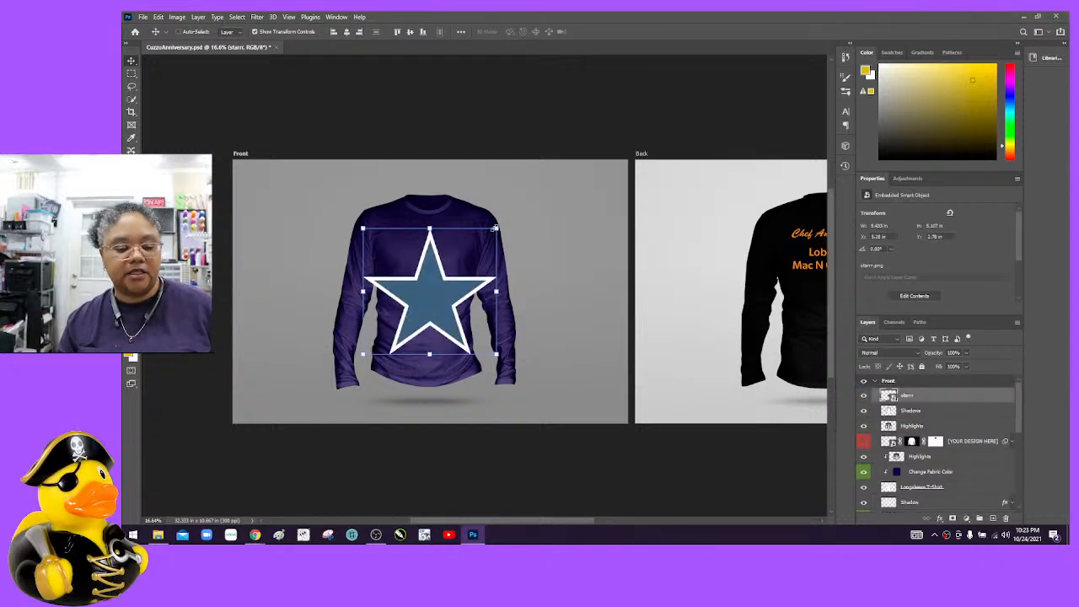
drag(495, 228, 432, 263)
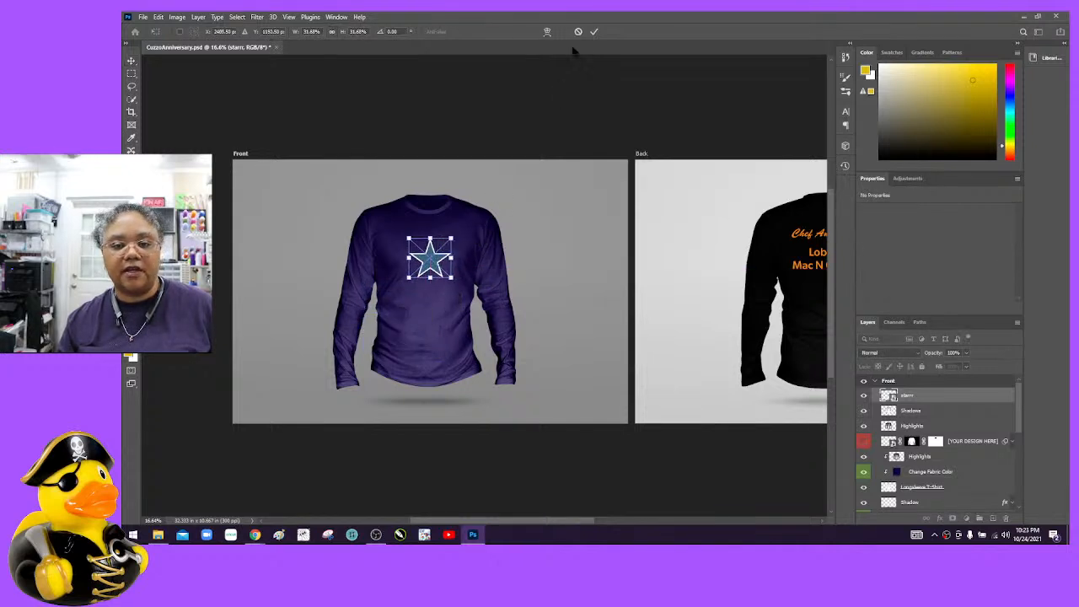
click(594, 31)
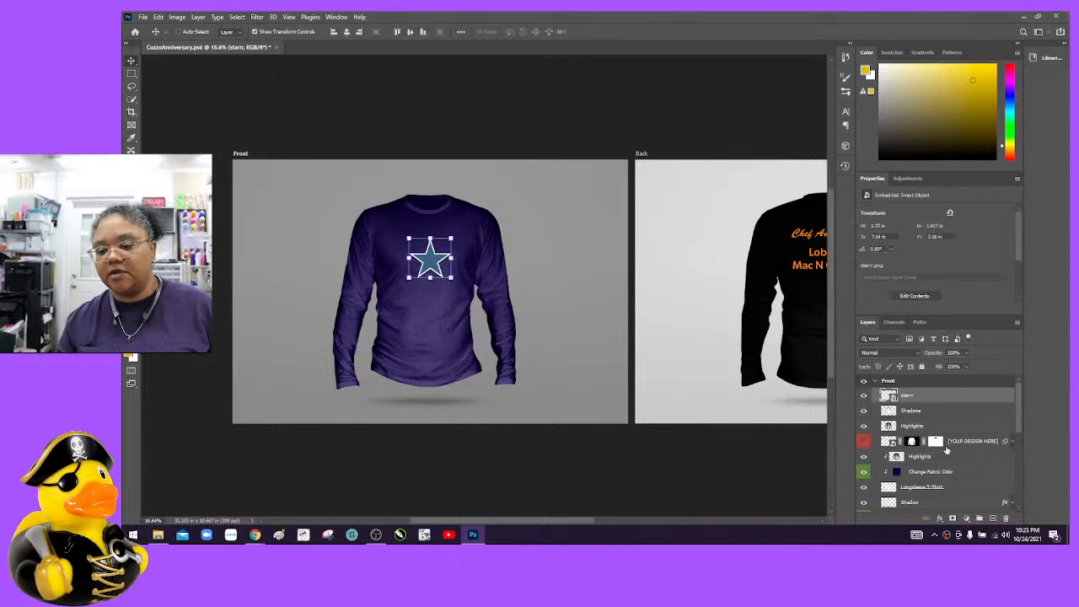
Step: Sample the star's blue for the Front Change Fabric Color layer and darken it to 303f50
click(895, 475)
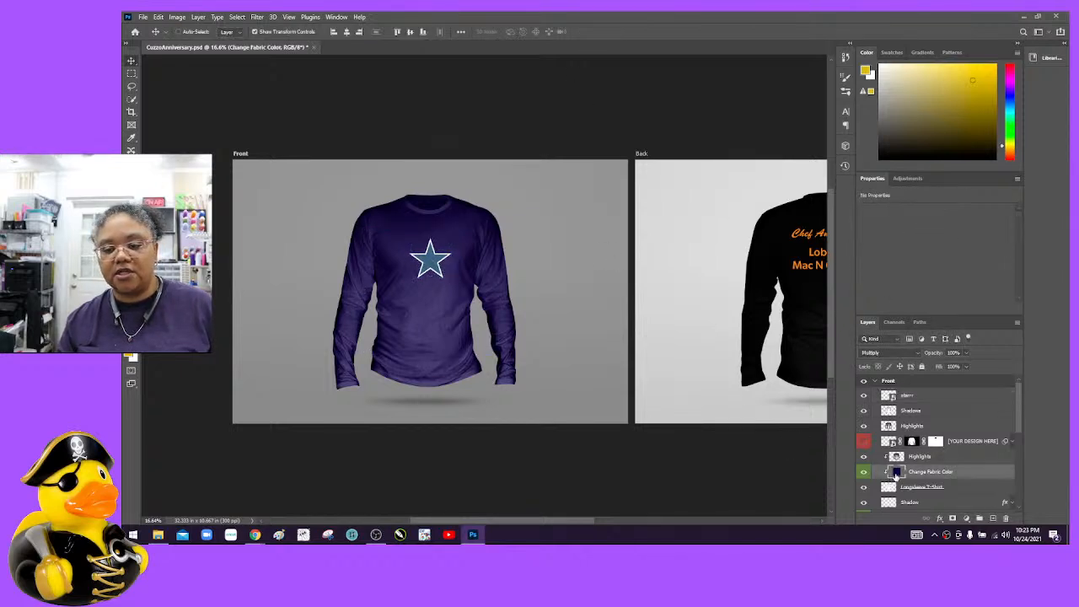
double_click(894, 475)
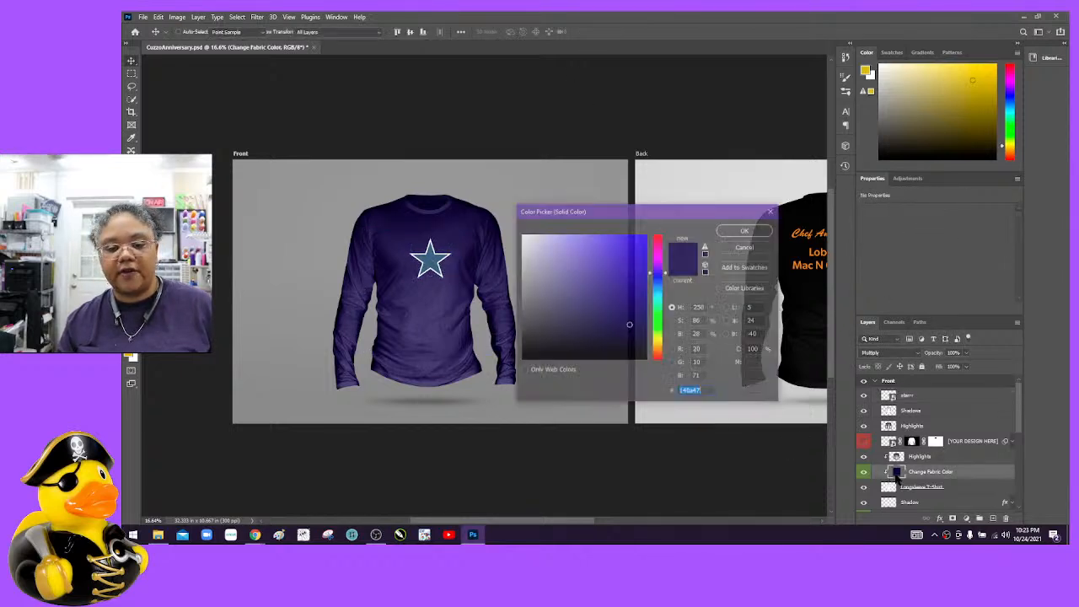
click(429, 257)
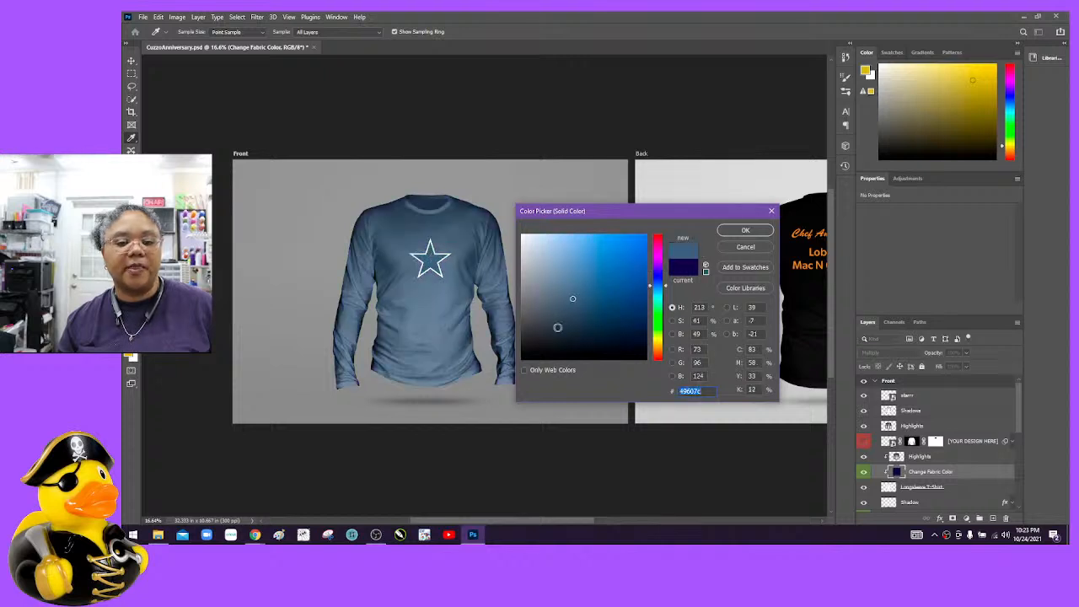
click(745, 230)
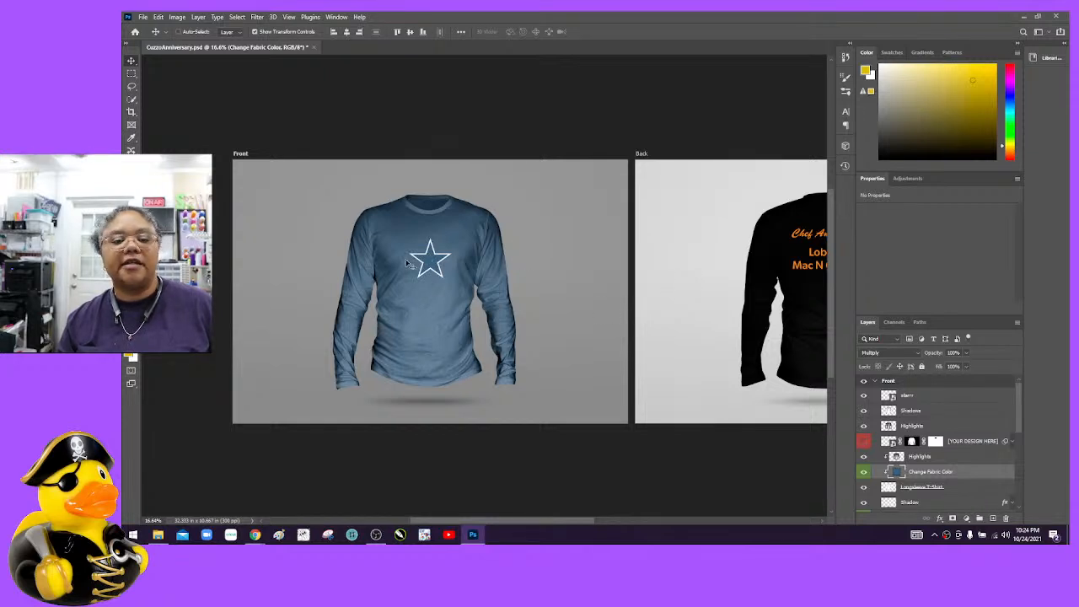
double_click(897, 474)
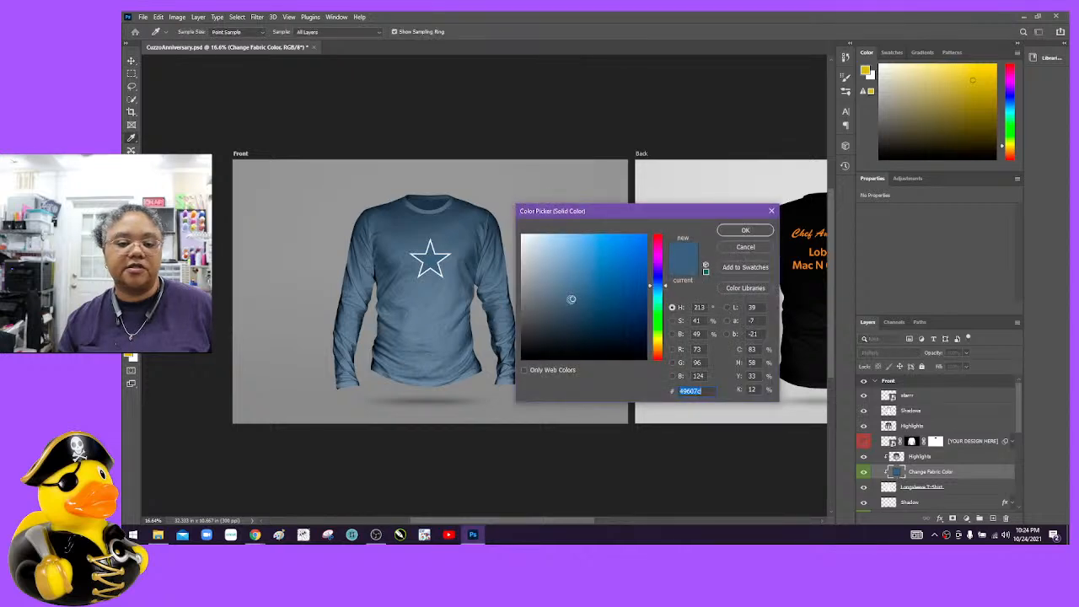
drag(570, 299, 570, 321)
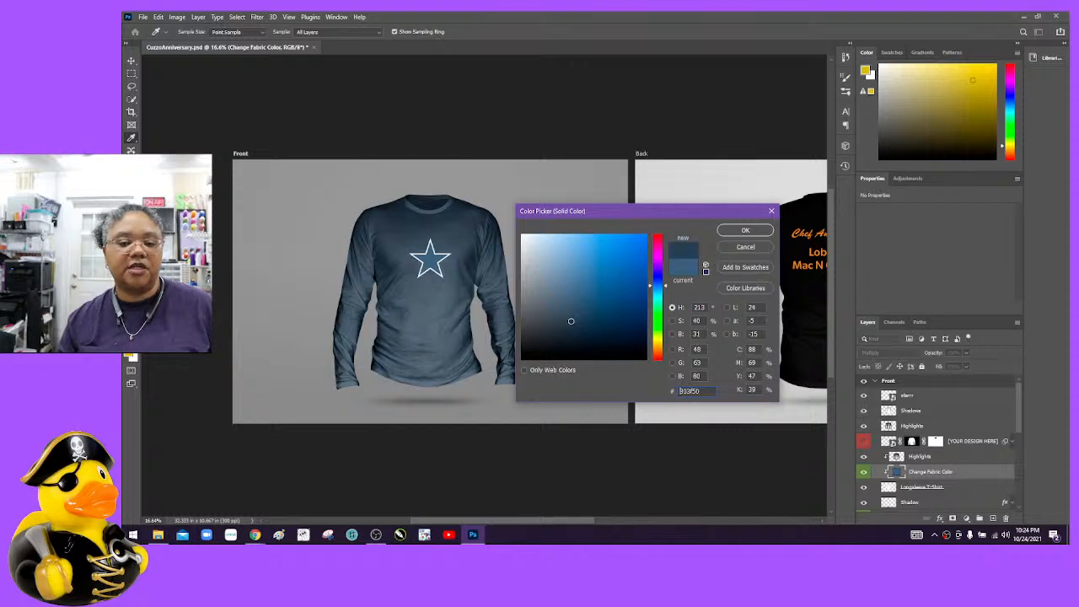
click(745, 230)
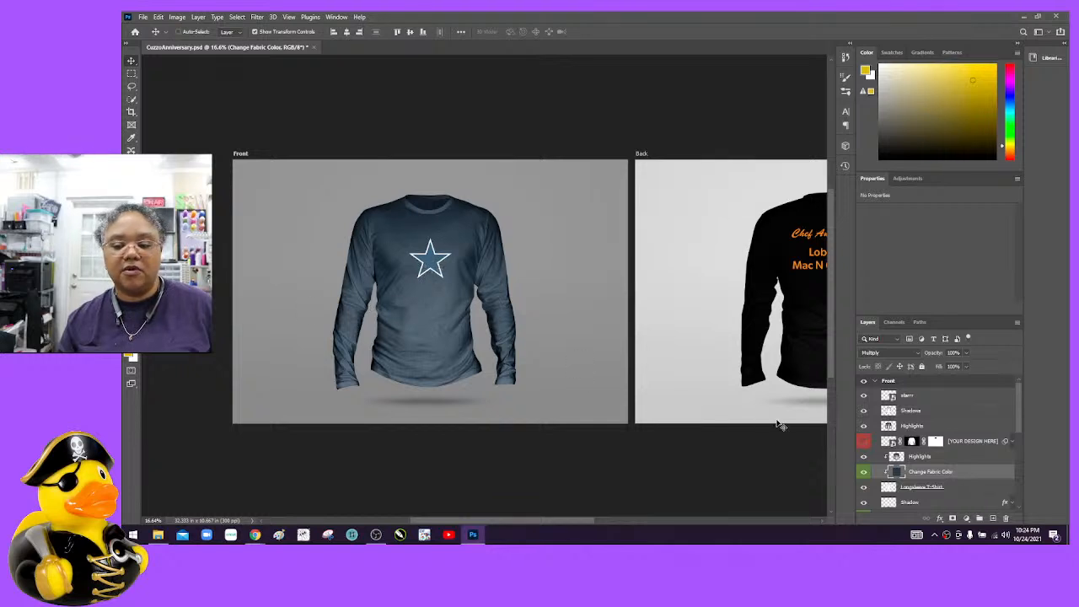
Step: Scale the starr image down to about 26% and place it slightly higher on the Front shirt's chest
click(949, 400)
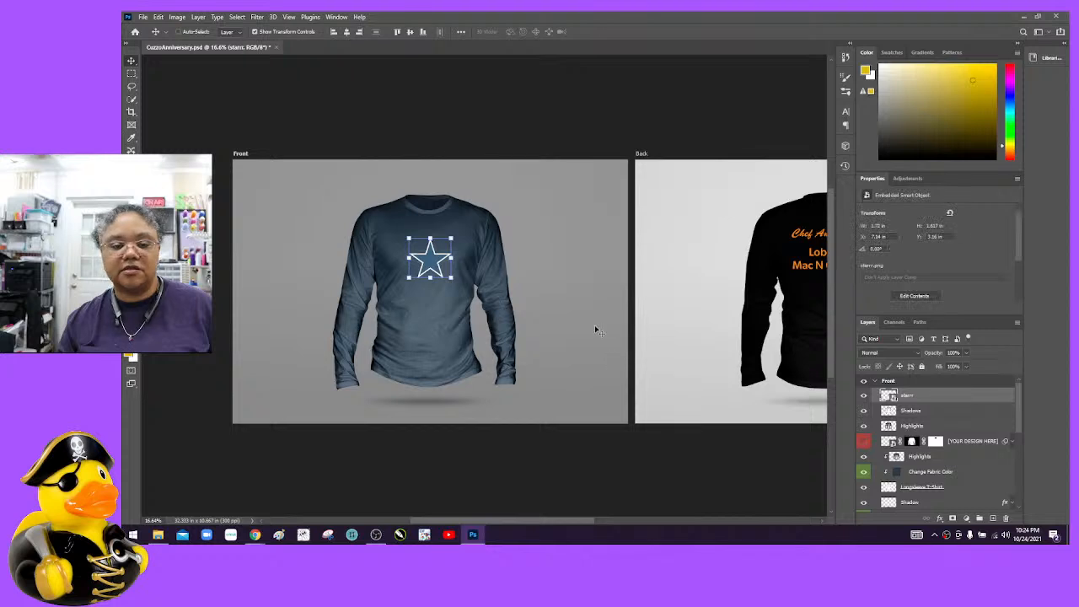
drag(452, 239, 429, 257)
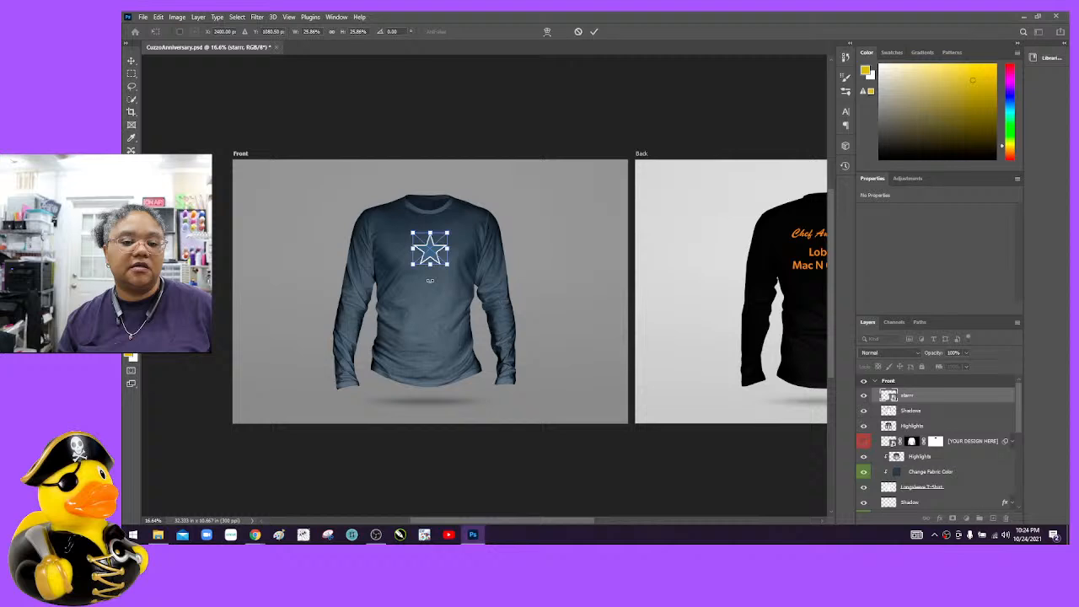
click(594, 32)
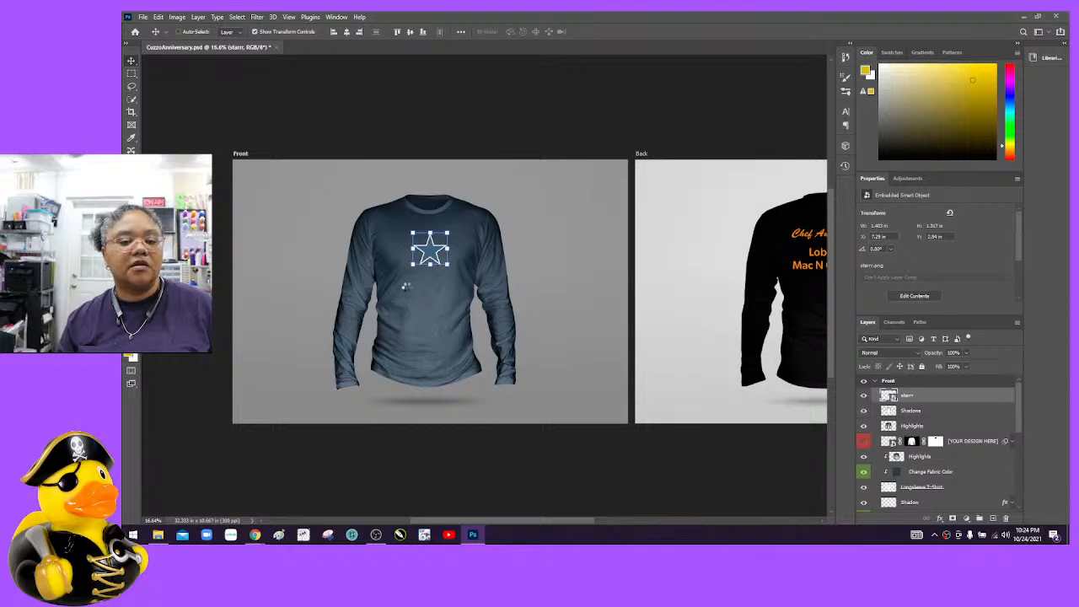
Step: Set the Type tool's text color to white
key(t)
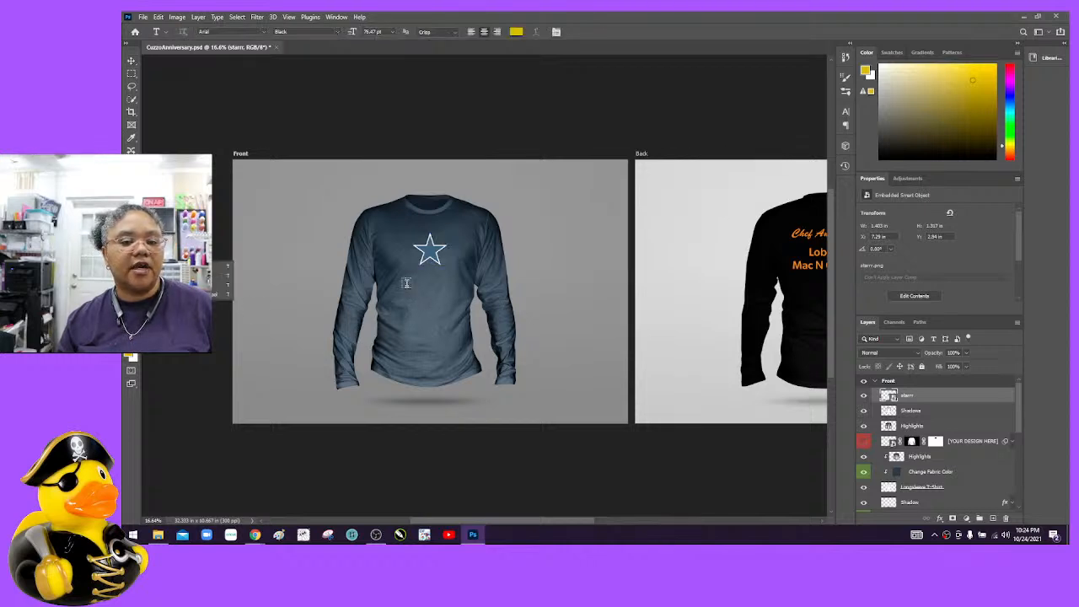
click(516, 31)
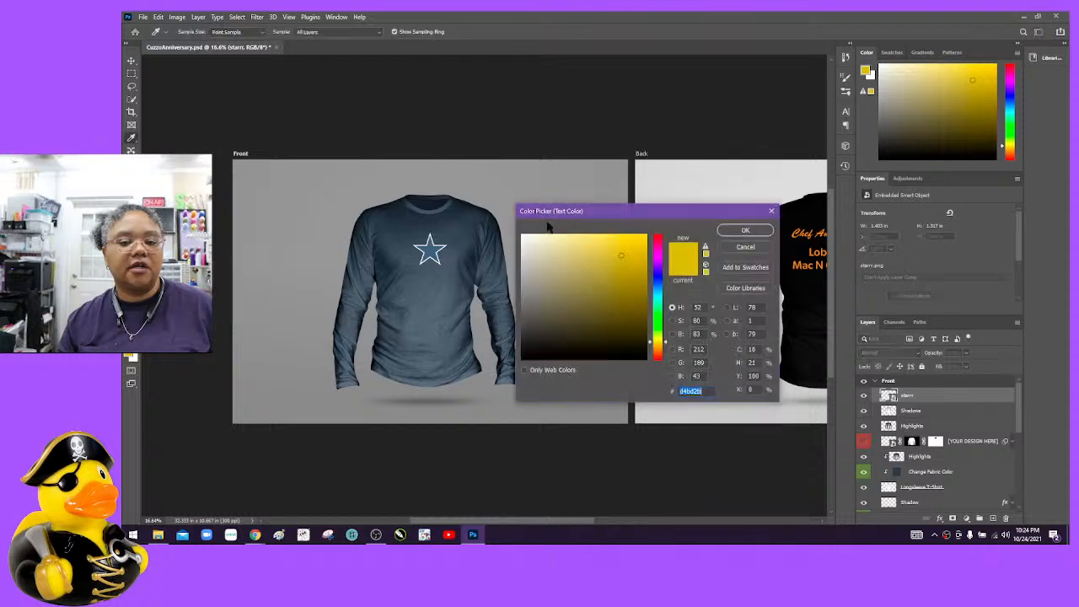
click(515, 285)
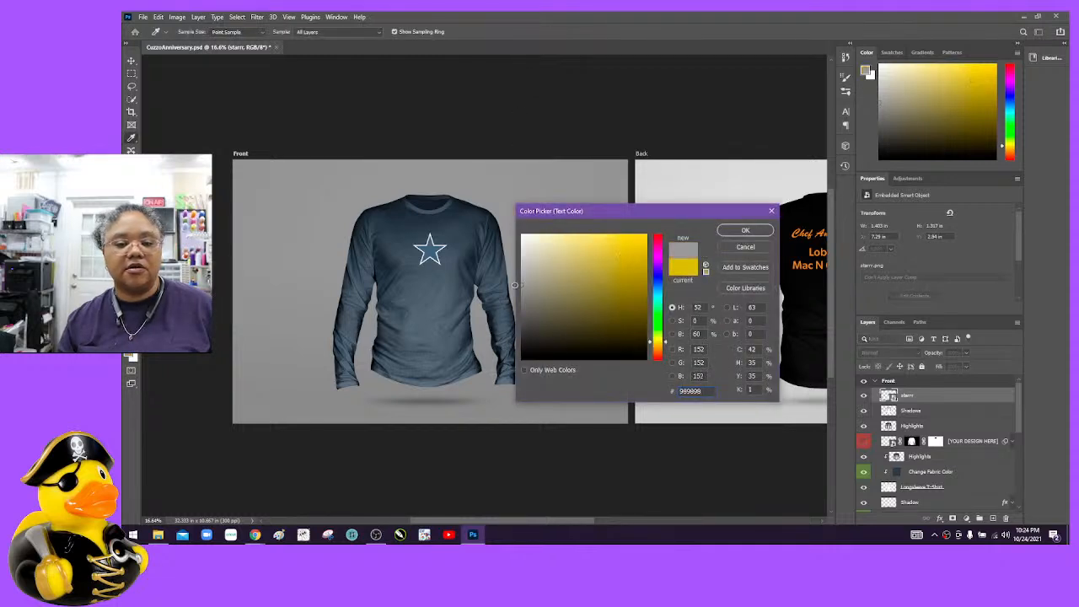
drag(514, 285, 520, 290)
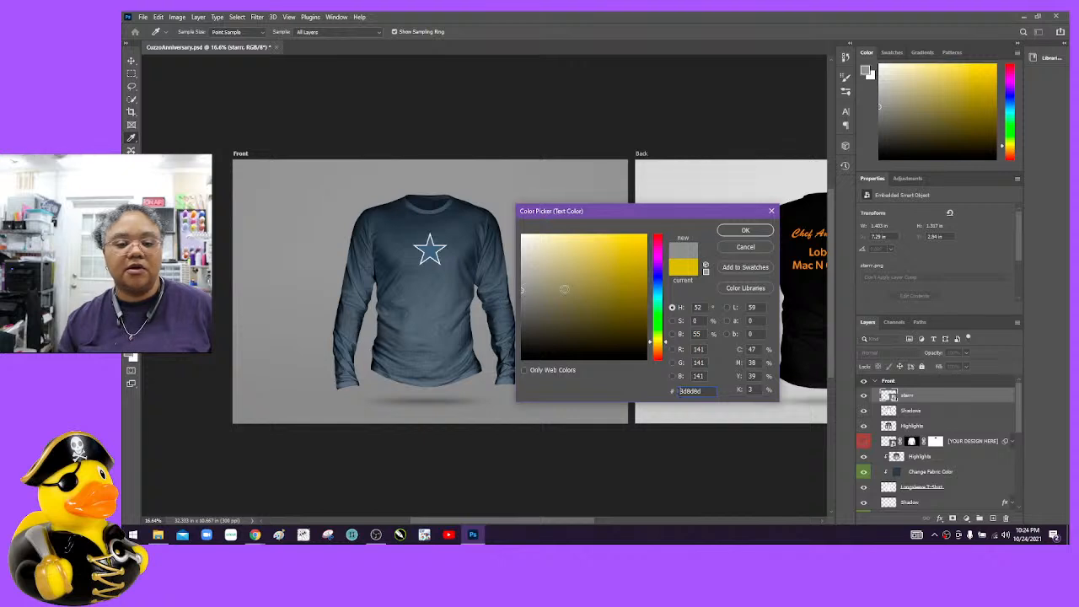
drag(526, 253, 514, 225)
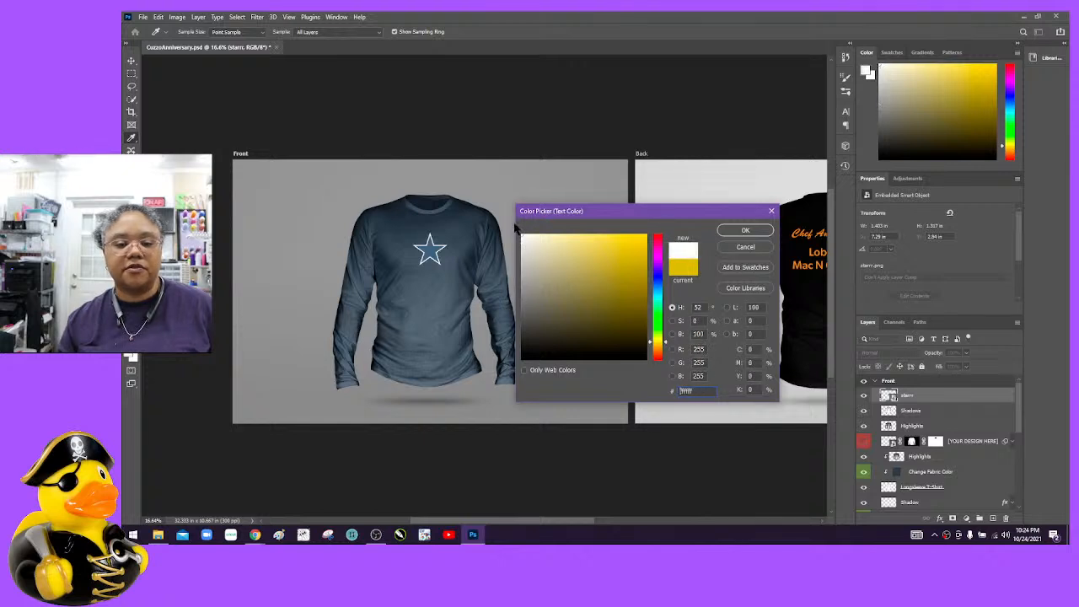
click(746, 231)
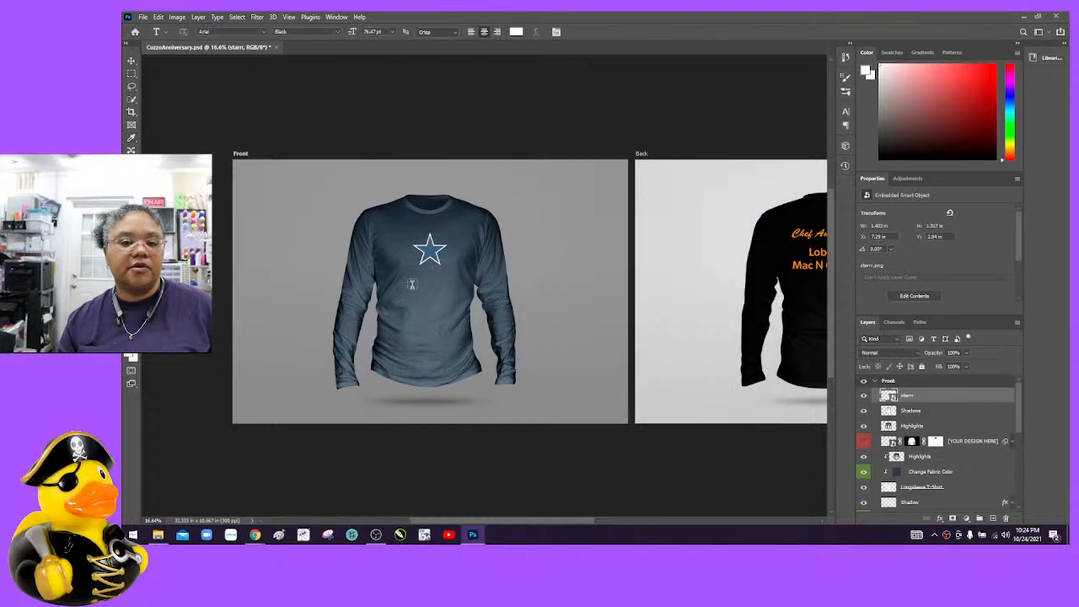
Step: Add the text DEM BOYZ below the star on the Front shirt
click(411, 284)
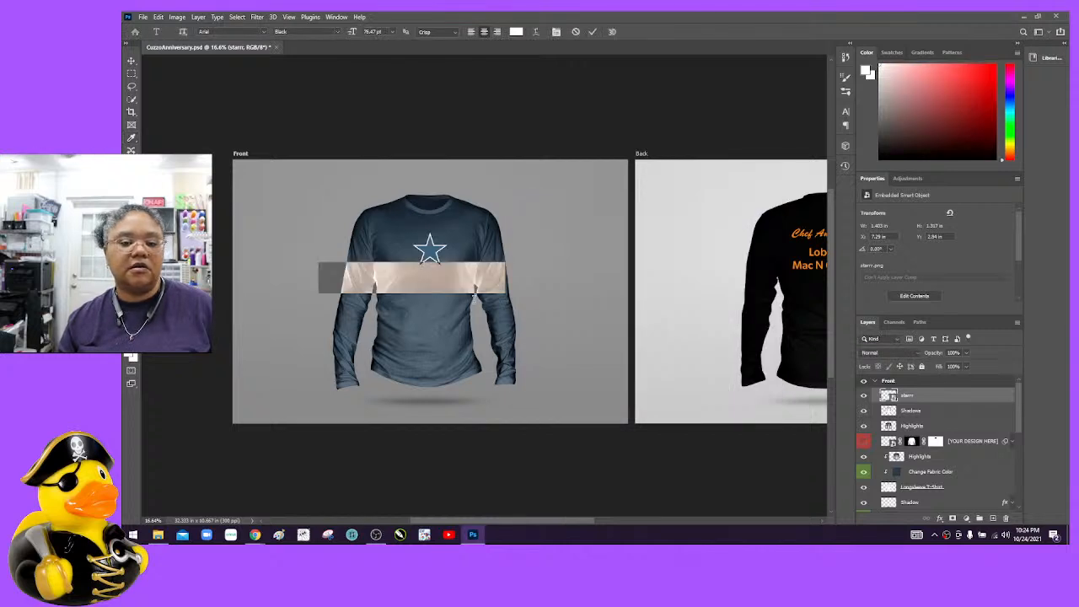
text(DE)
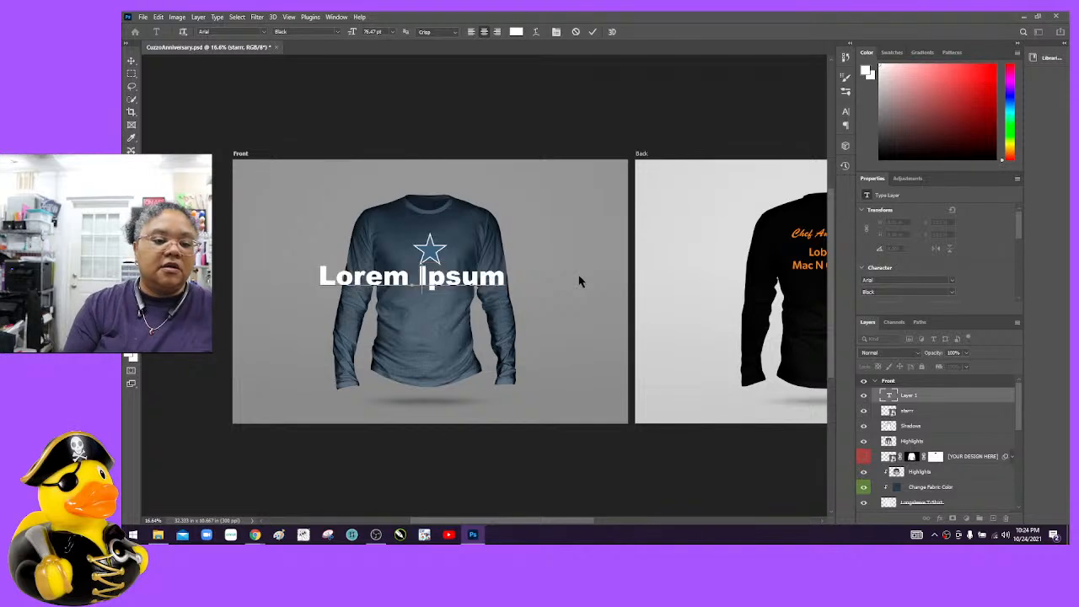
text(M BO)
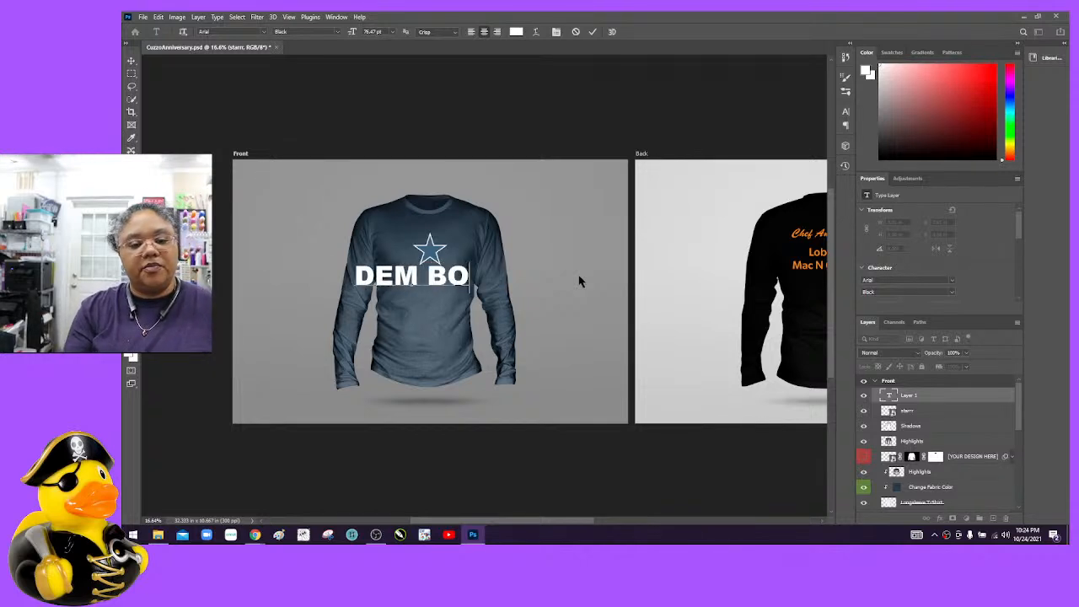
text(YZ)
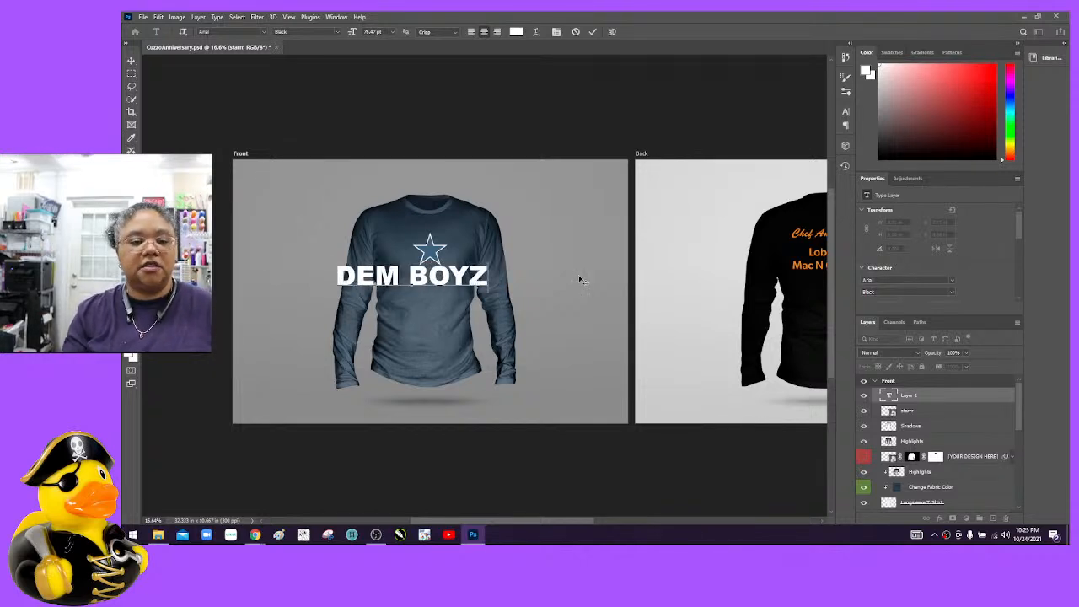
Step: Reduce the font size of the whole DEM BOYZ text to 30 pt
drag(488, 282, 338, 275)
triple_click(339, 275)
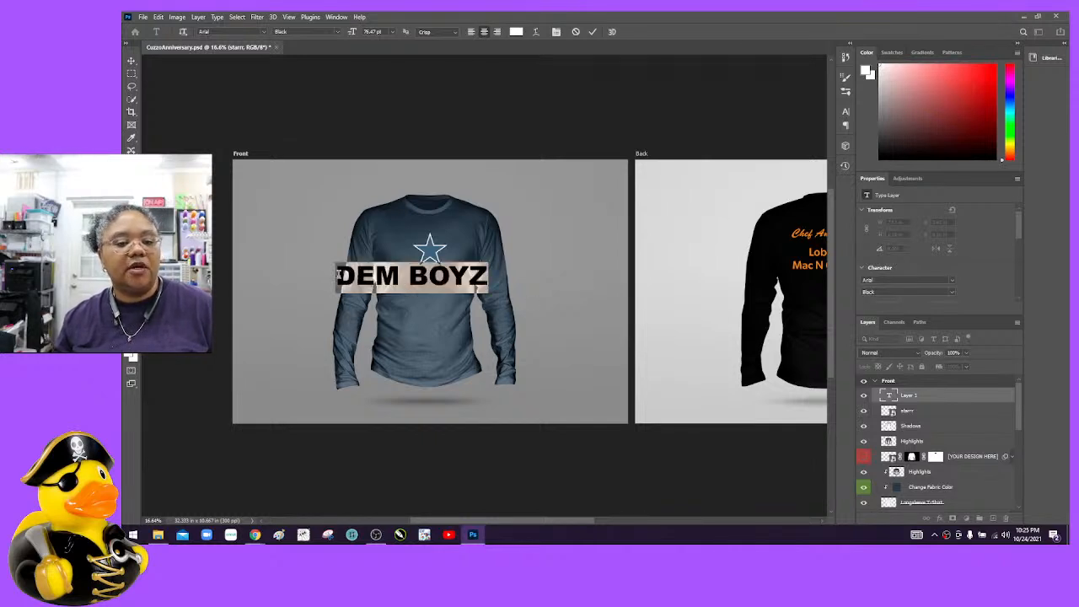
click(392, 34)
click(387, 142)
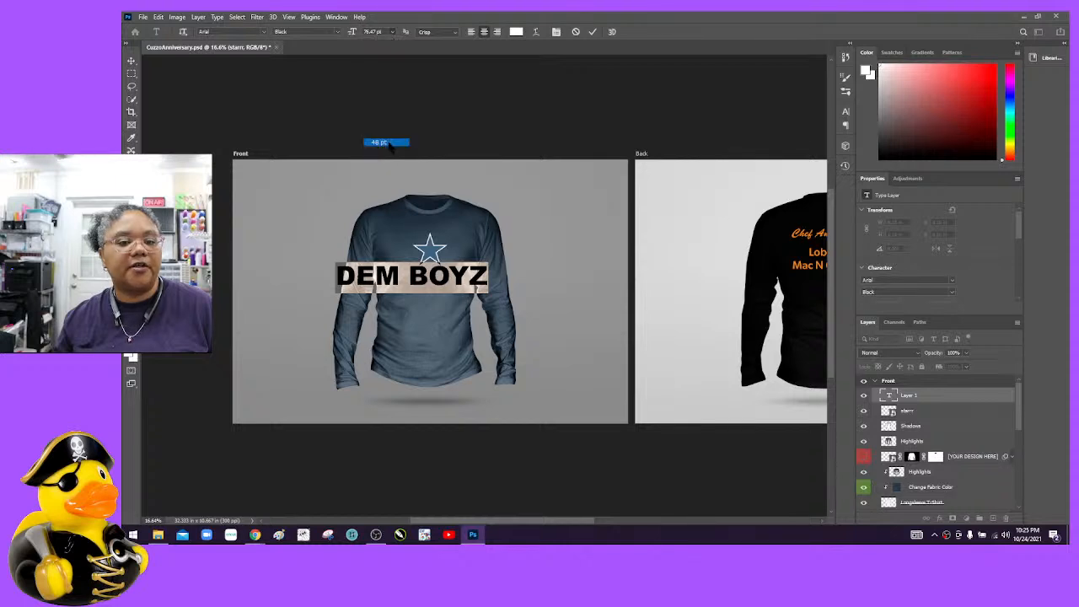
click(391, 32)
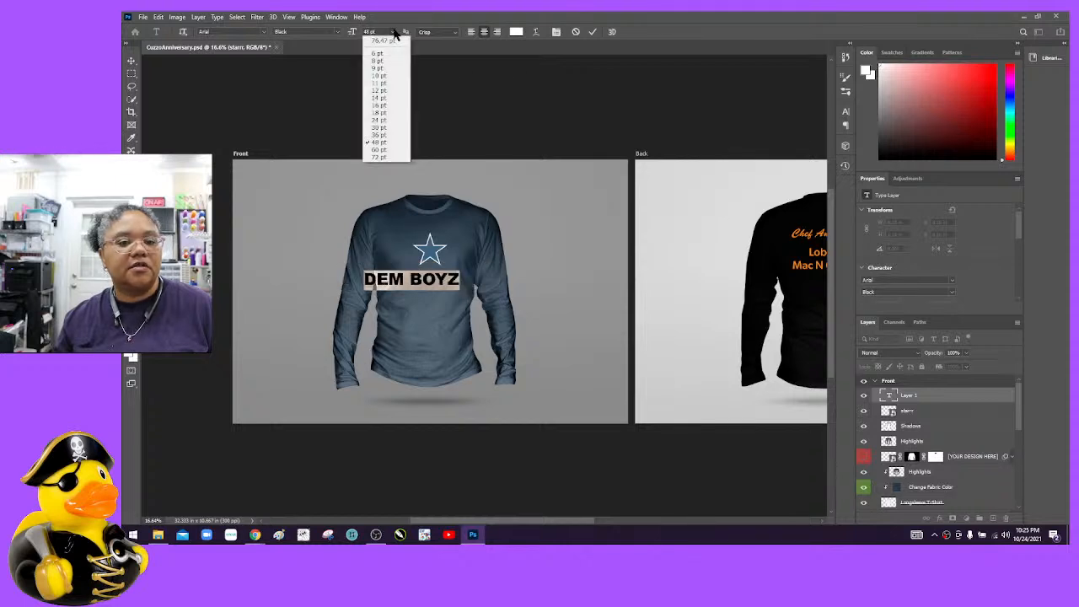
click(384, 128)
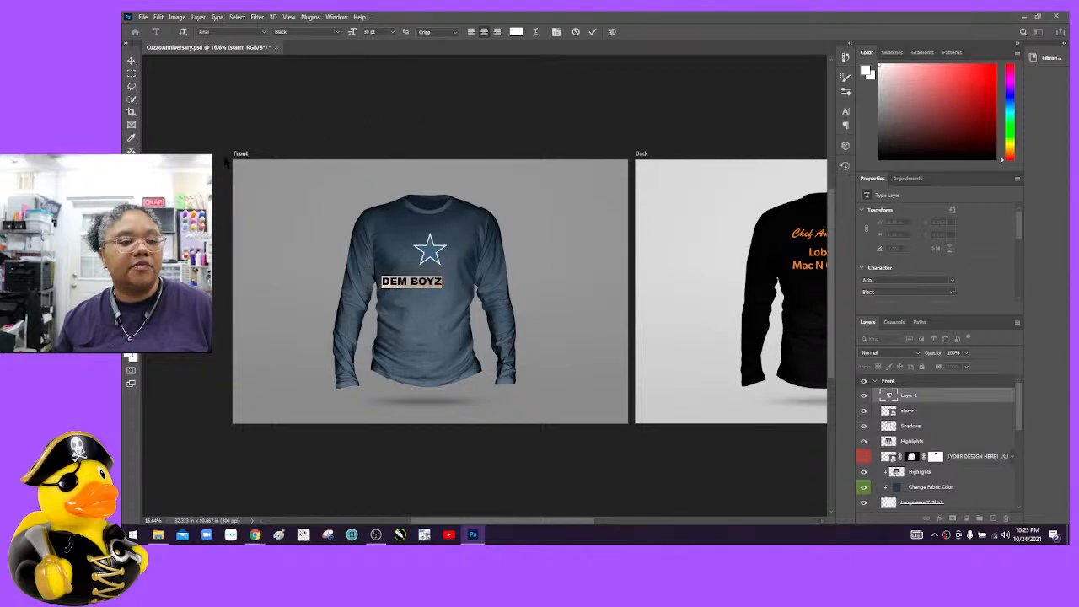
Step: Move the DEM BOYZ text so it sits centered directly beneath the star, and deselect it
click(132, 62)
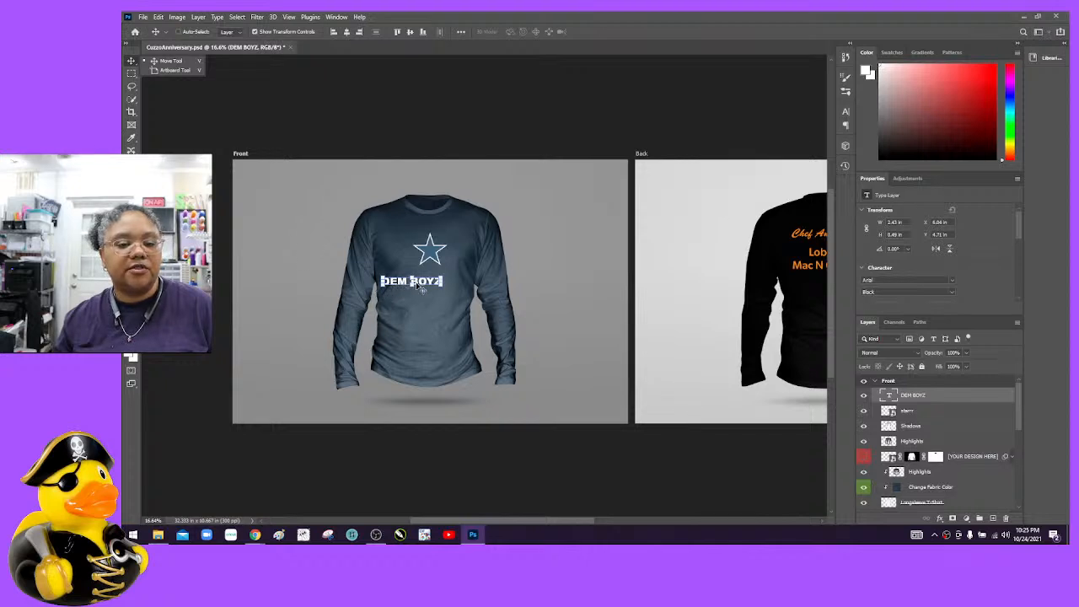
click(425, 288)
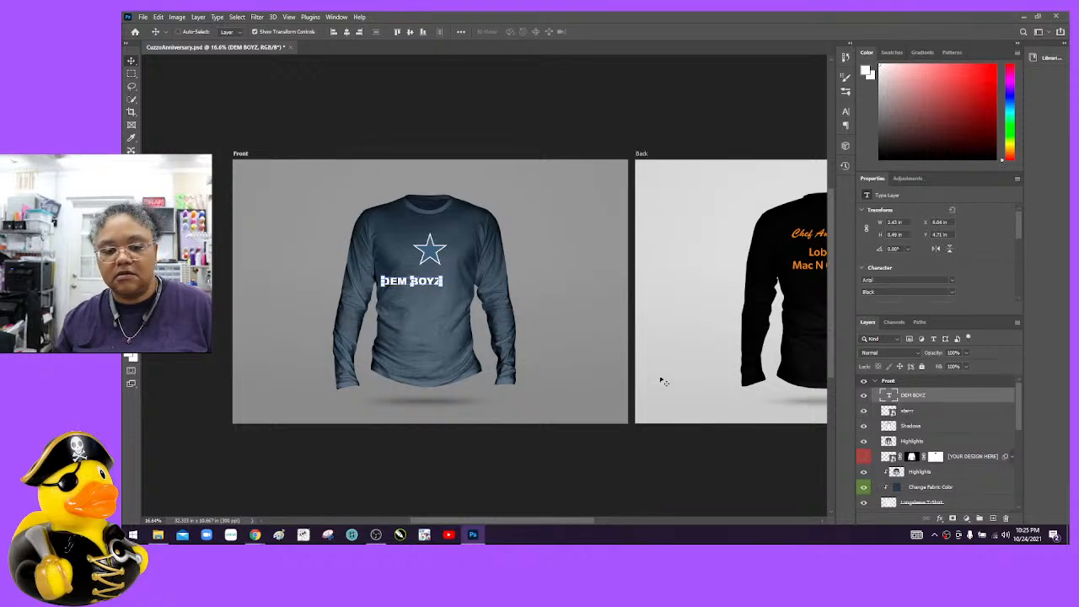
drag(414, 291, 435, 278)
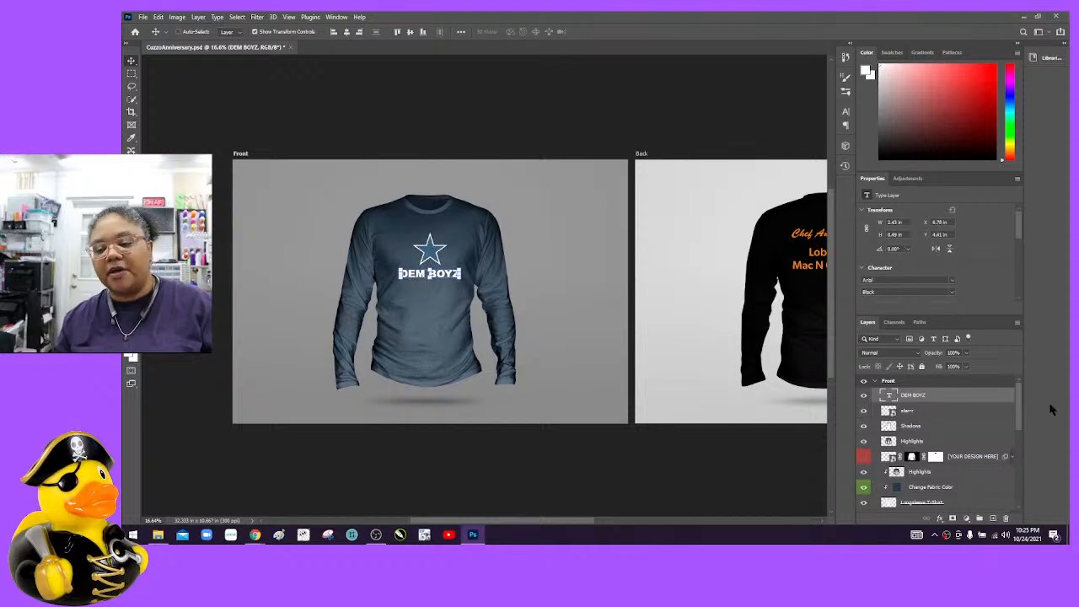
click(931, 425)
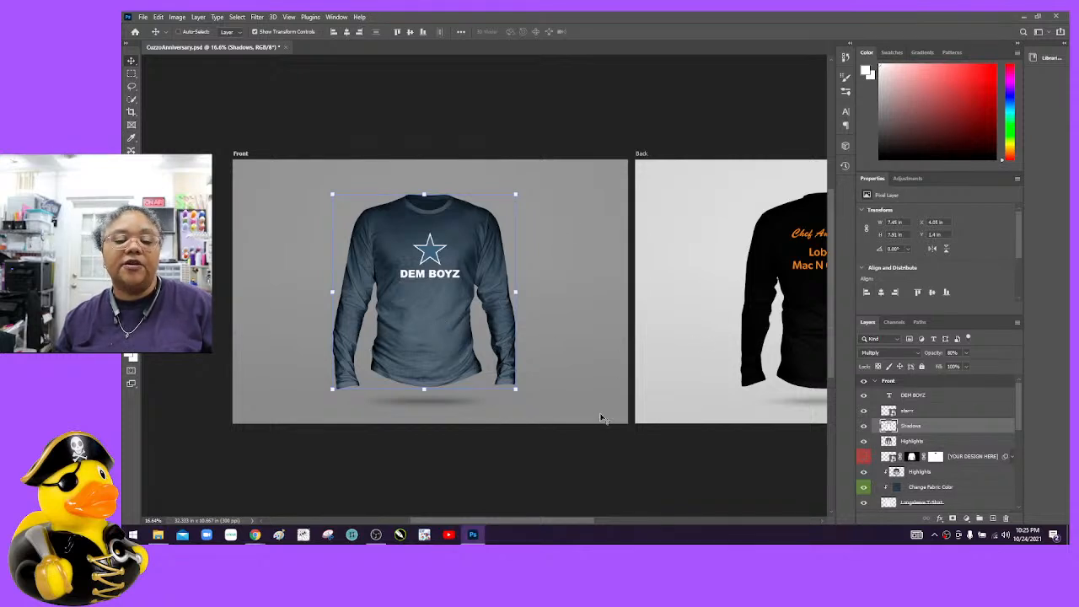
Step: Recolor the Back shirt's fabric with the blue-gray 515d6b sampled from the middle of the Front shirt
drag(489, 520, 528, 528)
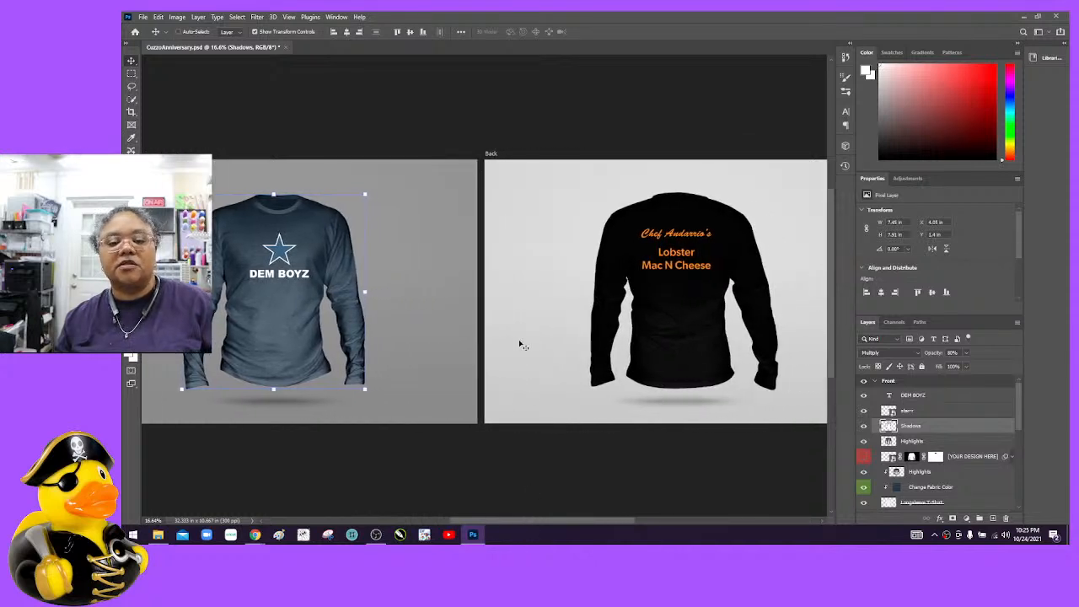
drag(1014, 422, 1023, 466)
scroll(913, 419, down, 1)
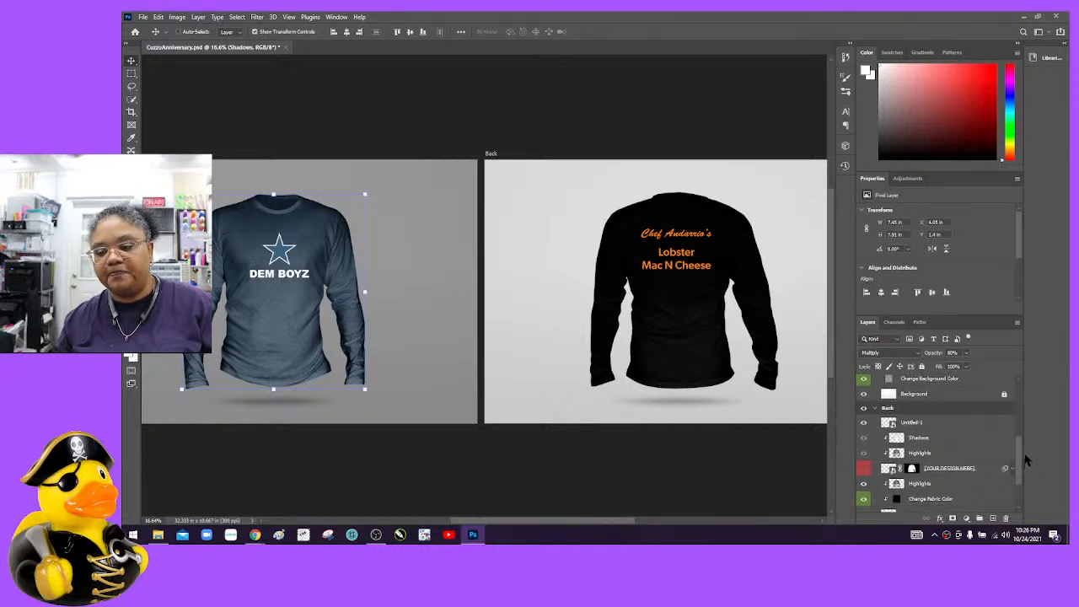
drag(1026, 460, 1026, 477)
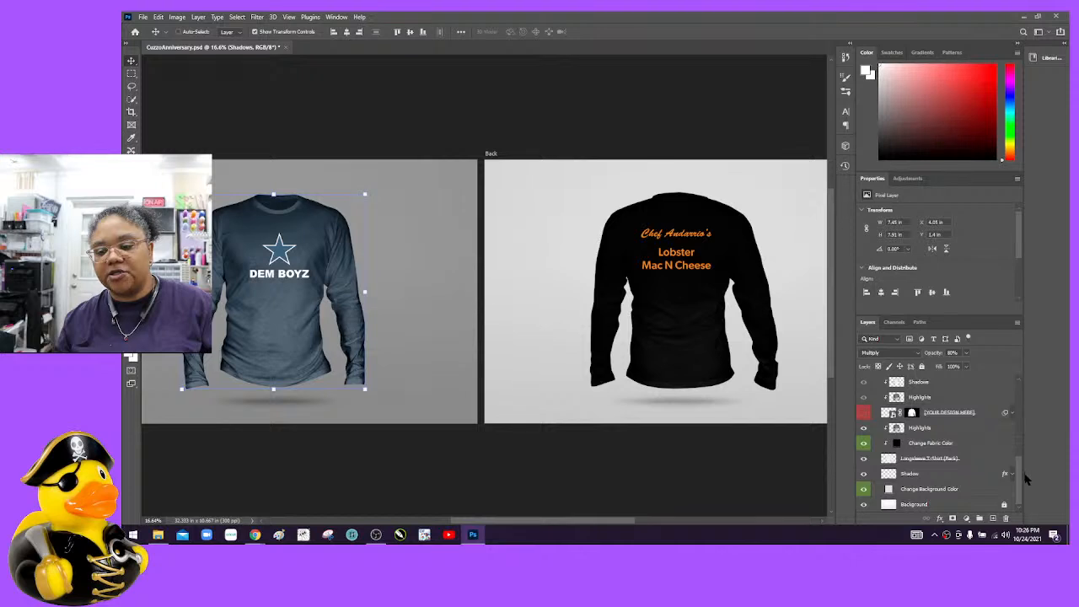
double_click(896, 444)
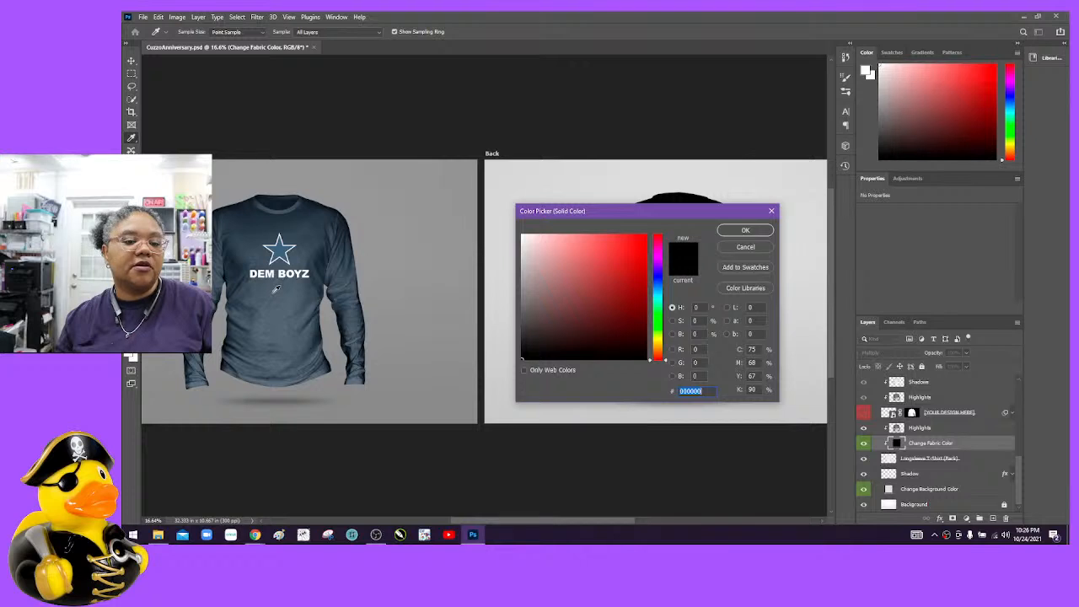
click(295, 214)
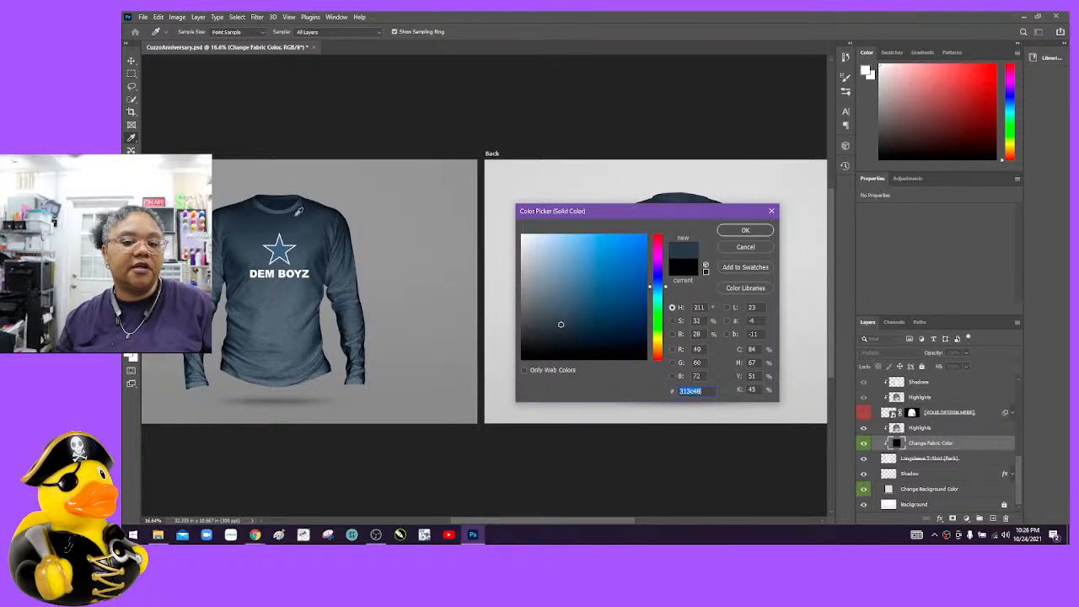
mouse_move(620, 214)
mouse_down()
mouse_move(639, 391)
mouse_move(622, 228)
mouse_move(627, 343)
mouse_move(602, 217)
mouse_move(466, 418)
mouse_move(455, 360)
mouse_move(546, 410)
mouse_move(551, 313)
mouse_move(713, 214)
mouse_move(605, 213)
mouse_move(633, 209)
mouse_up()
click(291, 290)
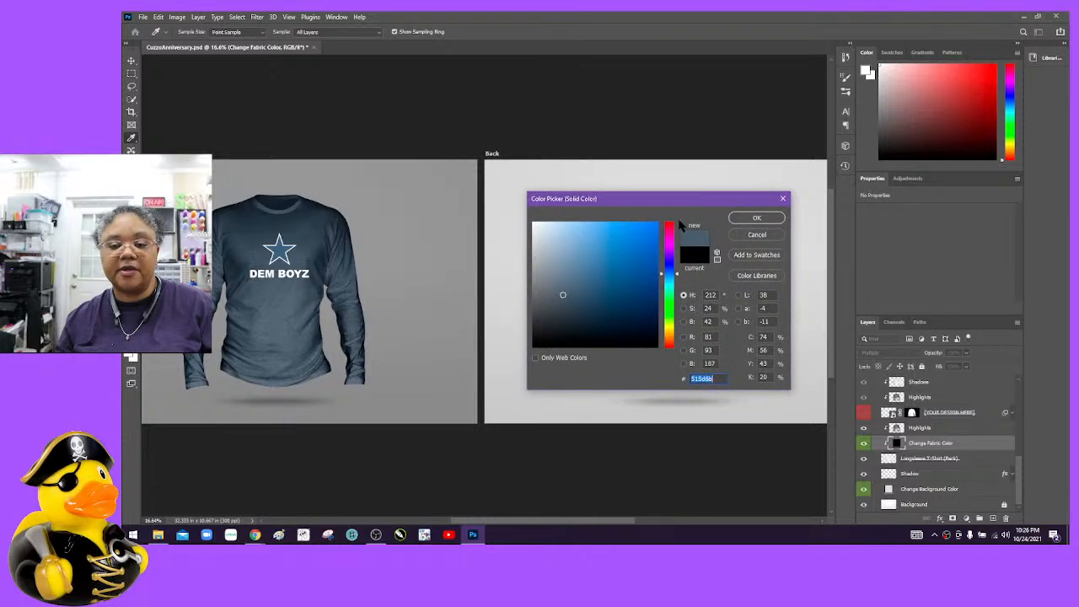
click(756, 218)
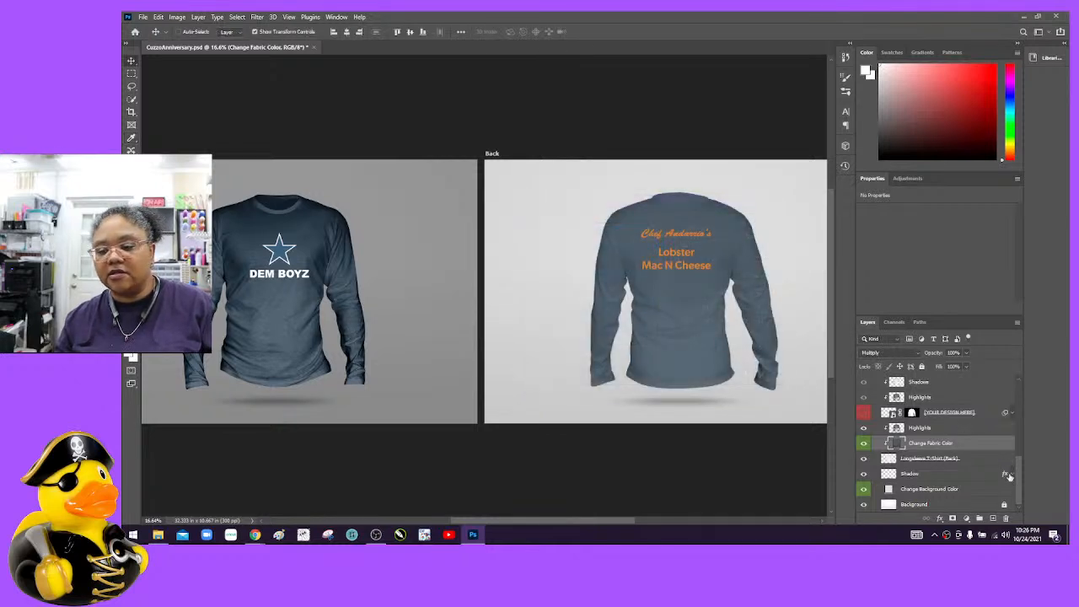
Step: Copy the hex code 303e4f from the Front shirt's Change Fabric Color layer, leaving its color as it is
scroll(1018, 479, up, 3)
scroll(1017, 446, down, 5)
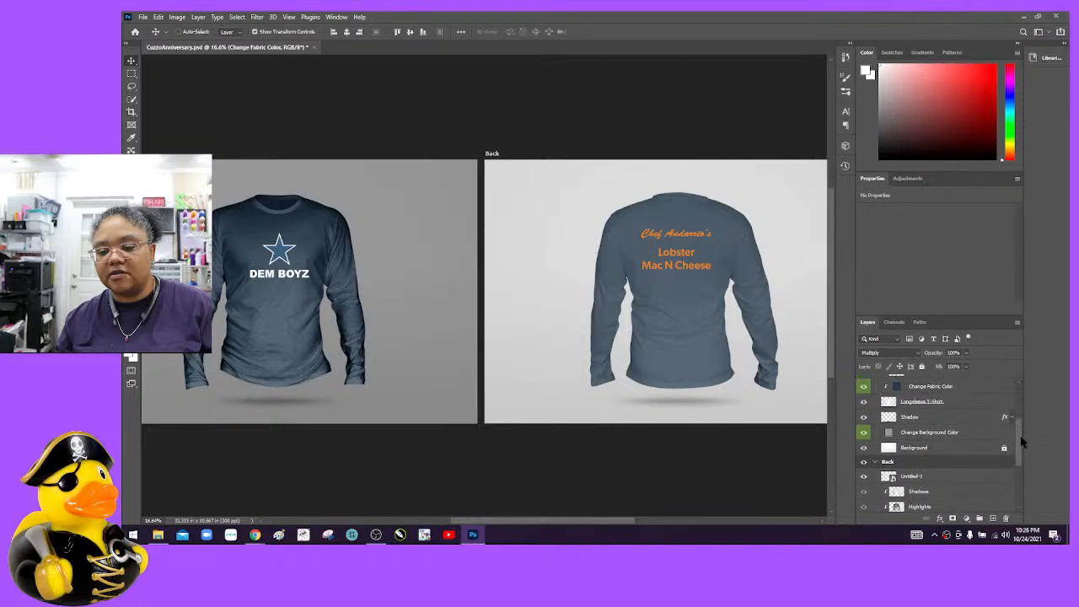
double_click(896, 397)
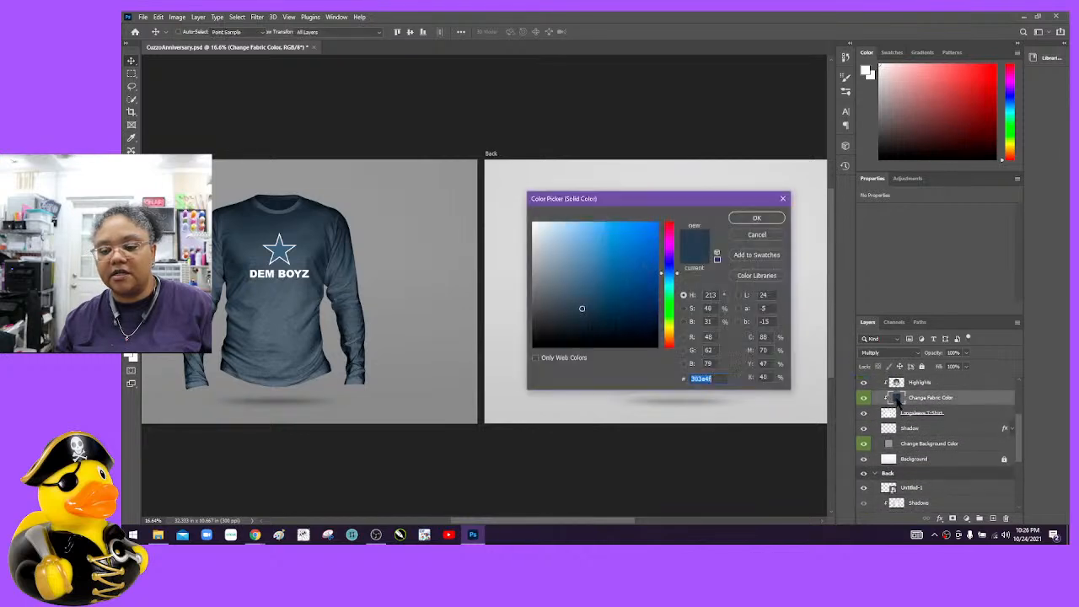
right_click(699, 379)
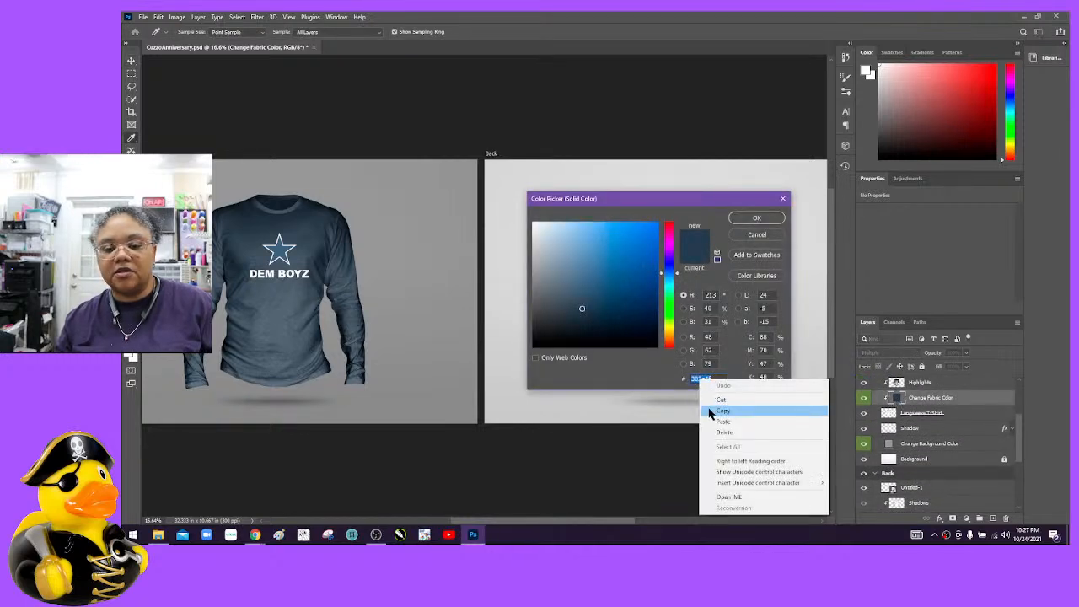
click(724, 411)
click(757, 235)
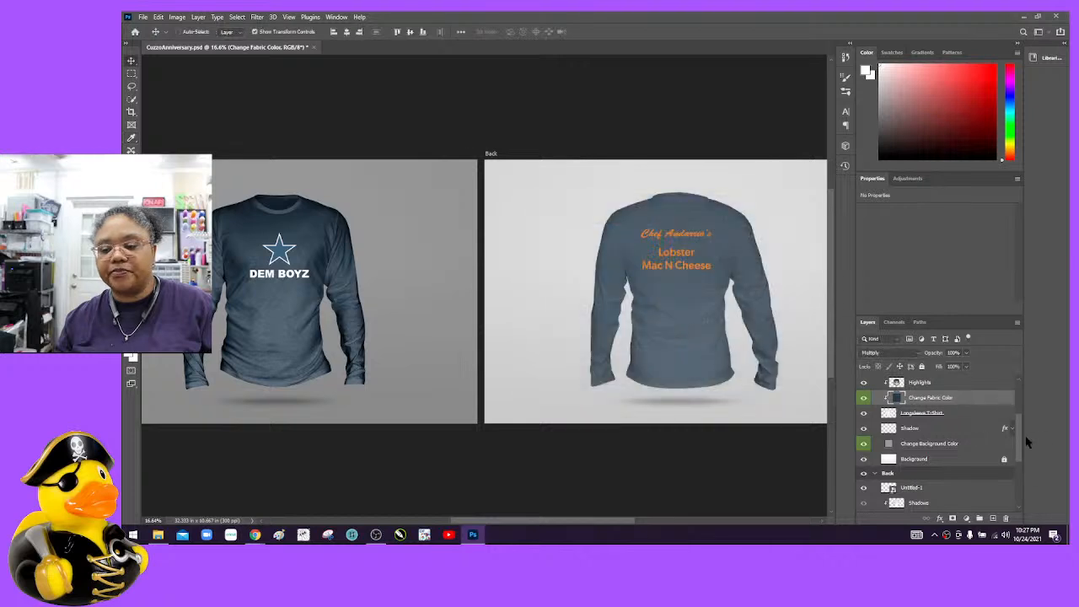
Step: Set the Back shirt's Change Fabric Color layer to the copied hex code 303e4f
scroll(1022, 440, up, 3)
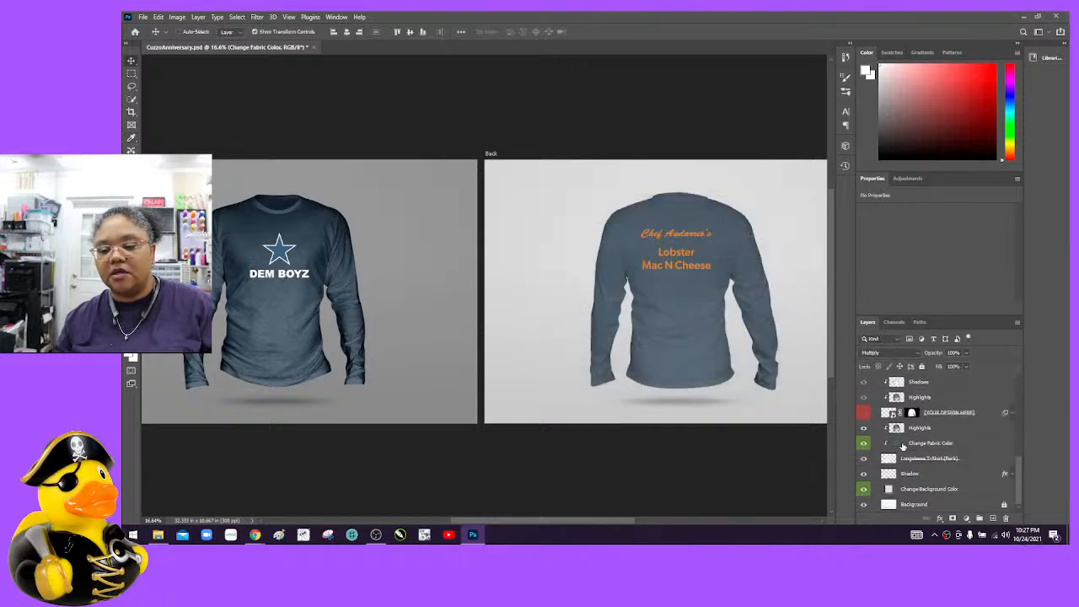
double_click(896, 444)
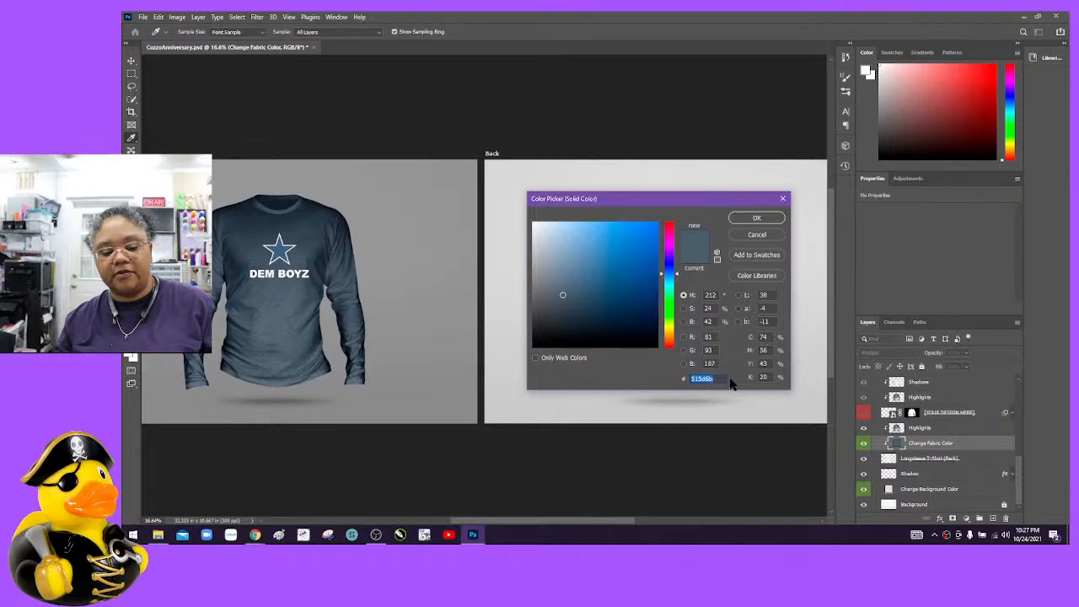
key(Return)
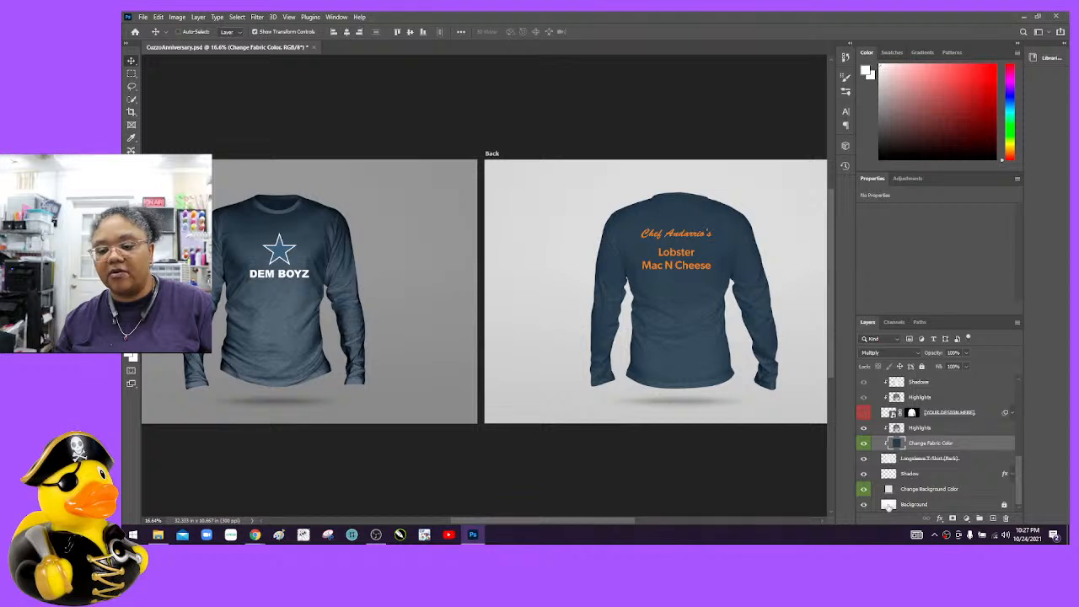
Step: Set the Back artboard's Change Background Color layer to the gray 969696 sampled from the Front background
double_click(888, 505)
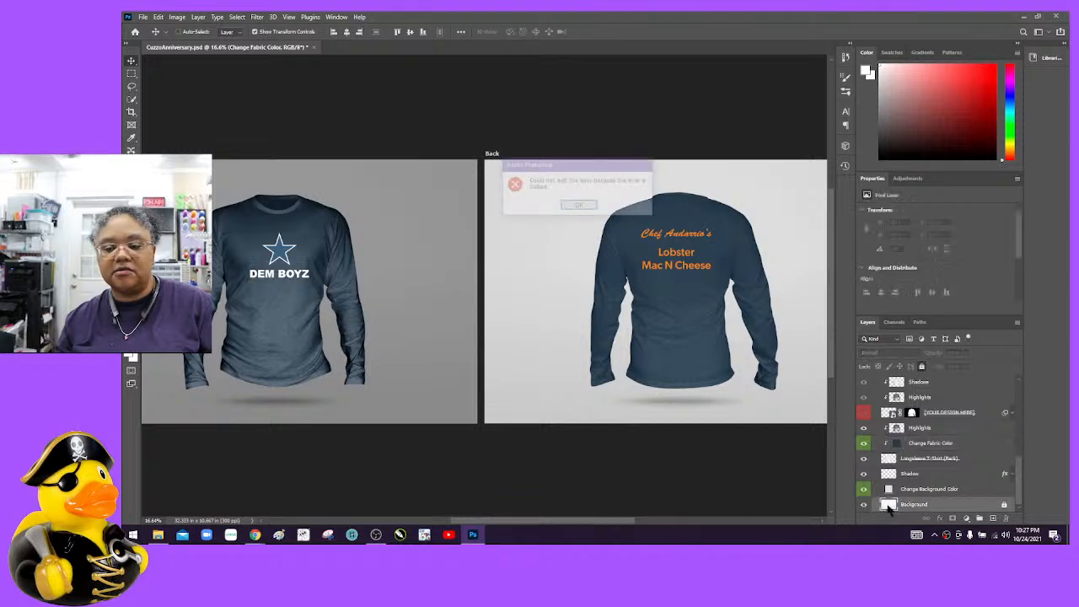
click(578, 207)
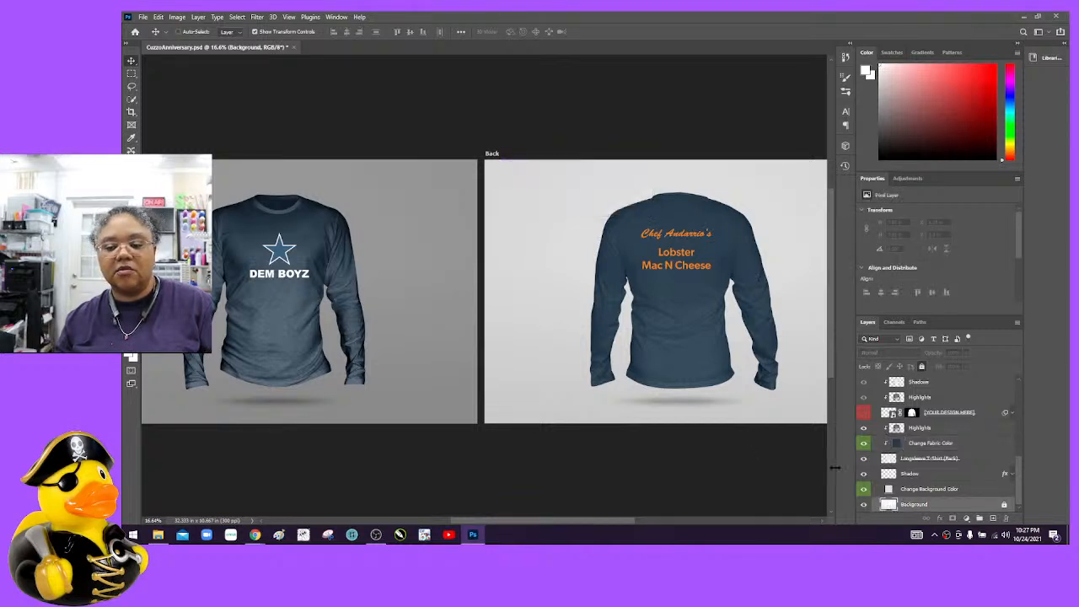
double_click(888, 491)
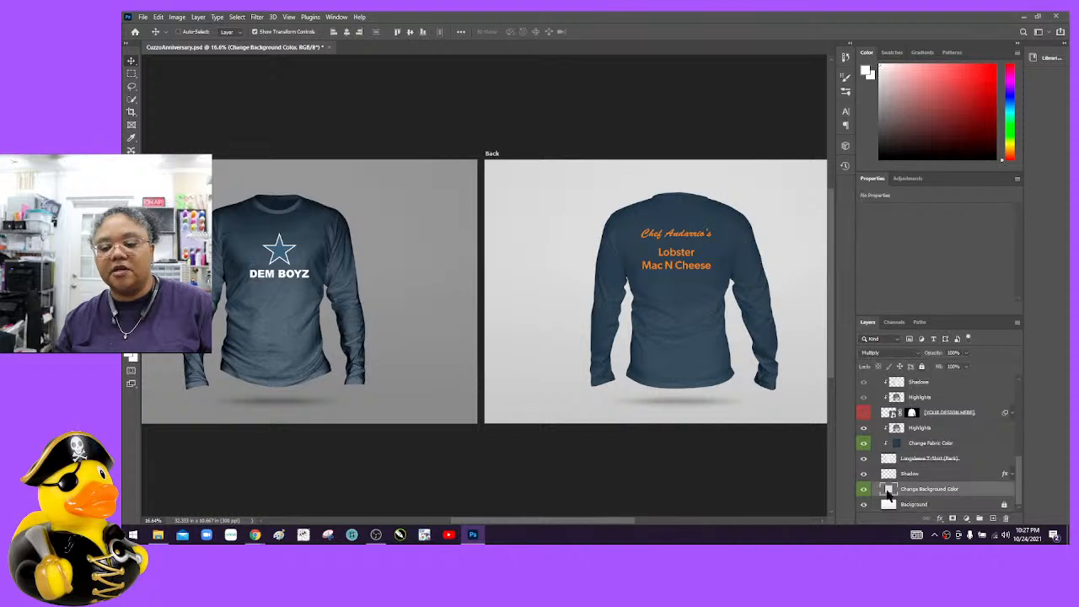
click(378, 239)
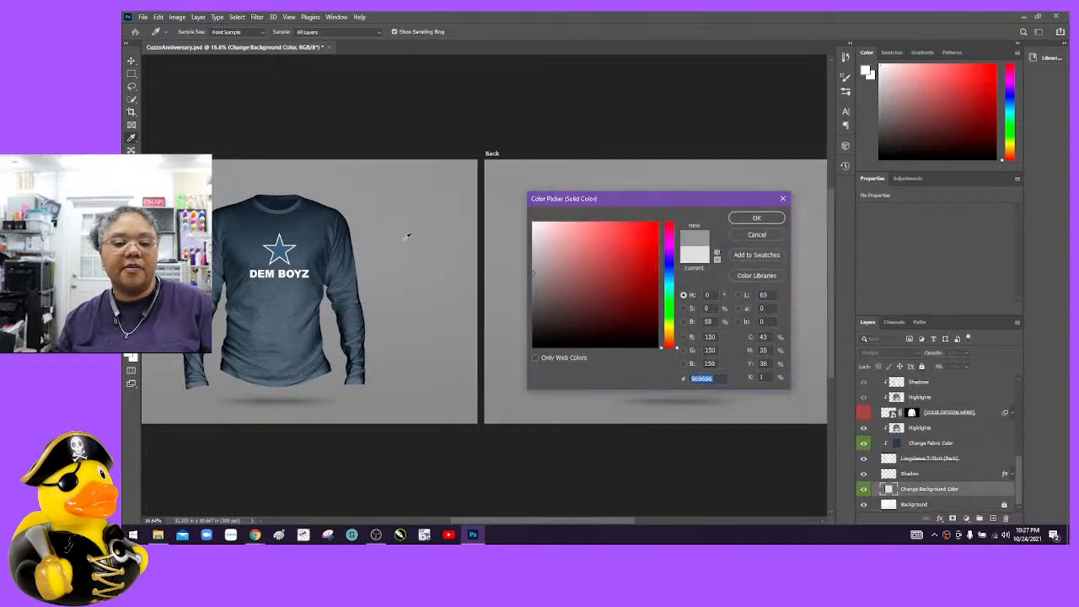
click(753, 218)
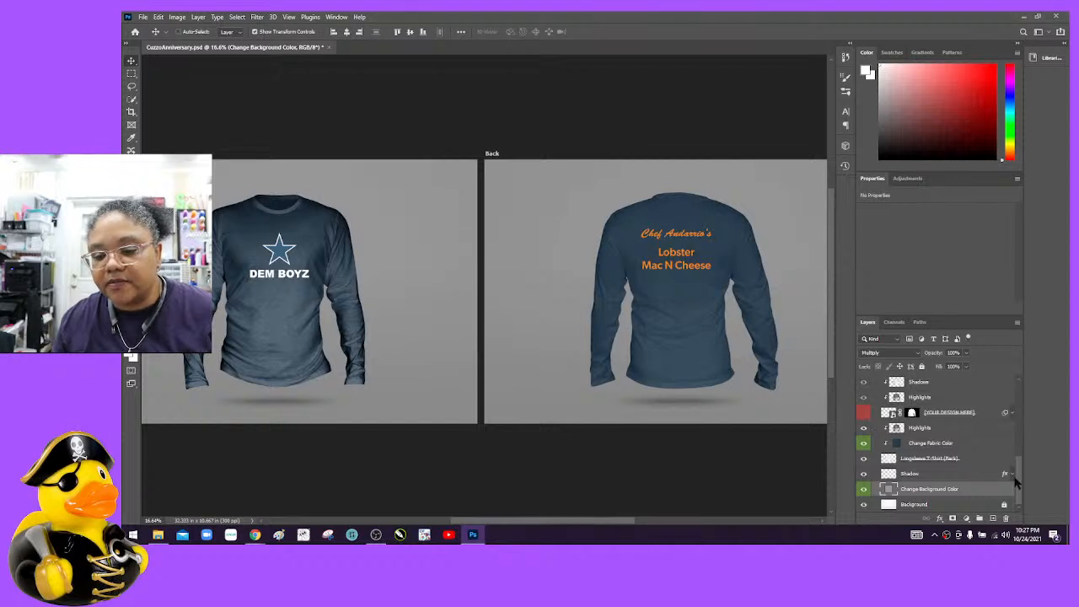
Step: Hide the Untitled-1 layer holding the orange lettering on the Back shirt
scroll(1018, 483, up, 3)
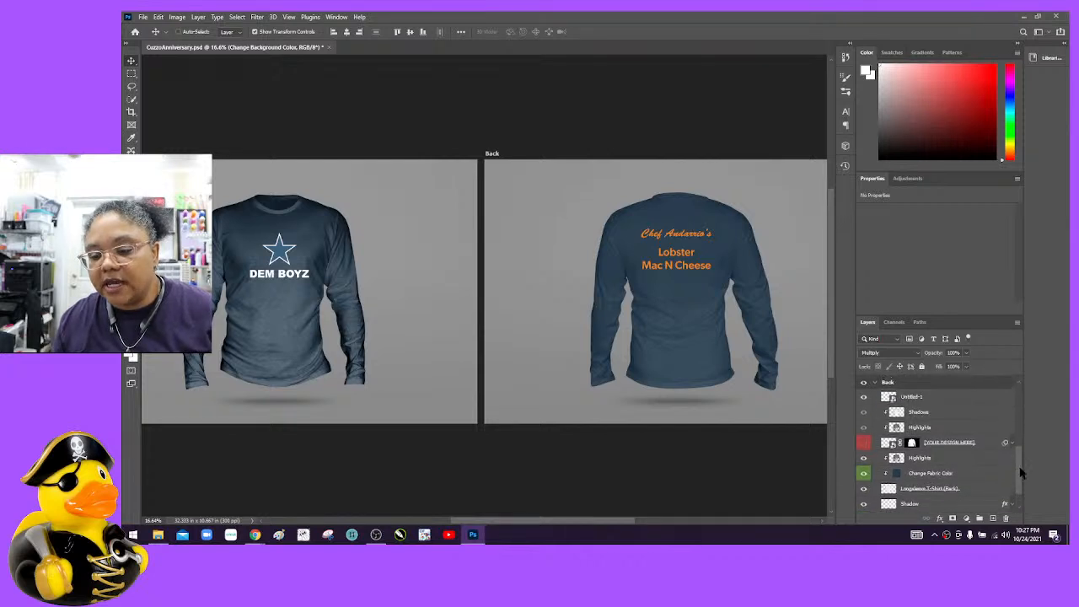
click(863, 496)
click(862, 496)
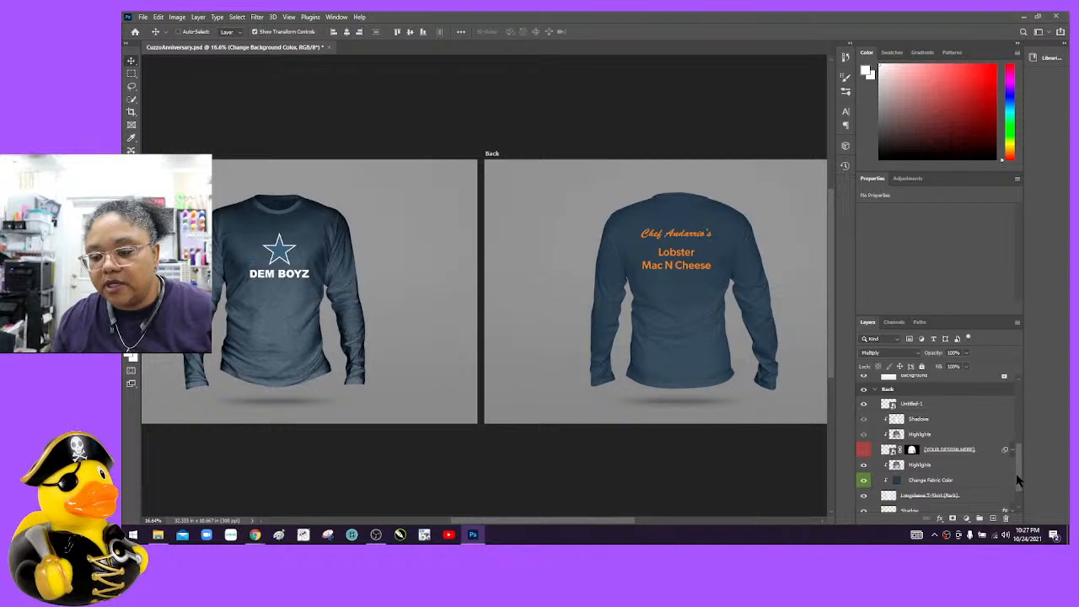
drag(1019, 481, 1024, 461)
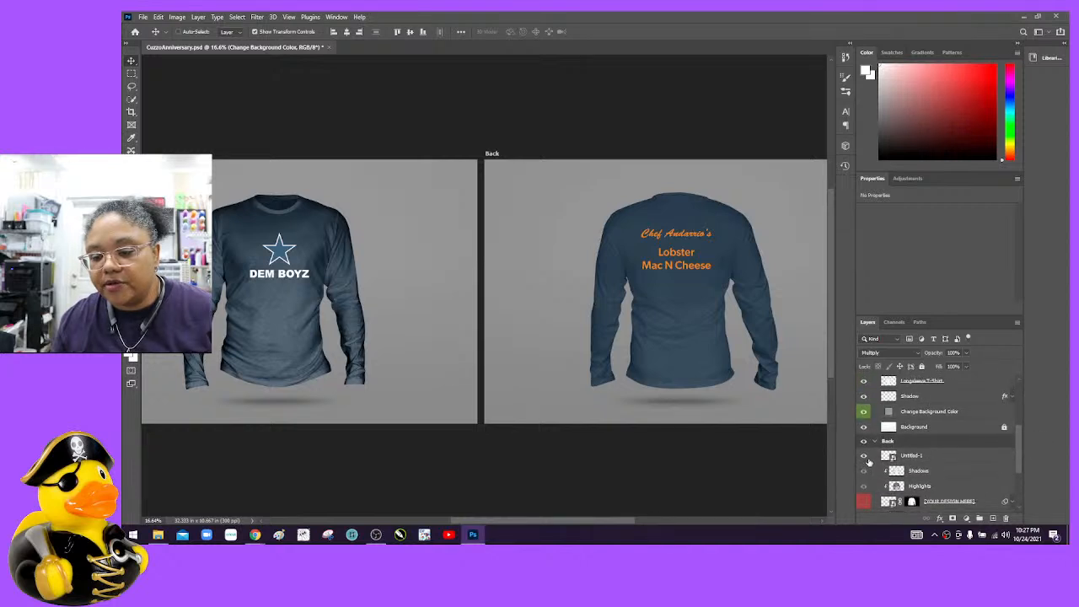
click(864, 456)
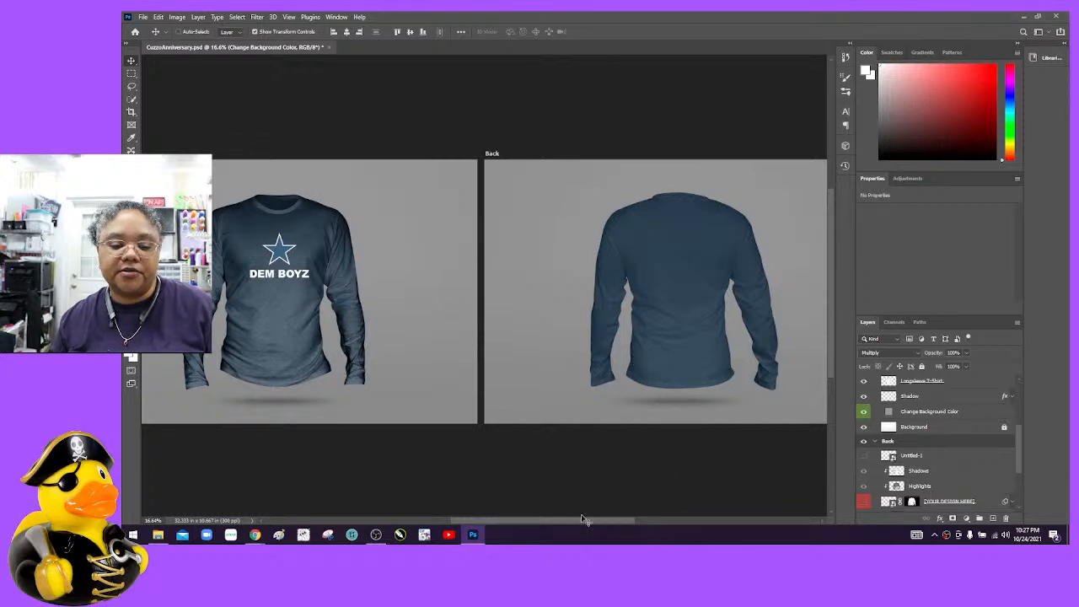
drag(586, 520, 521, 518)
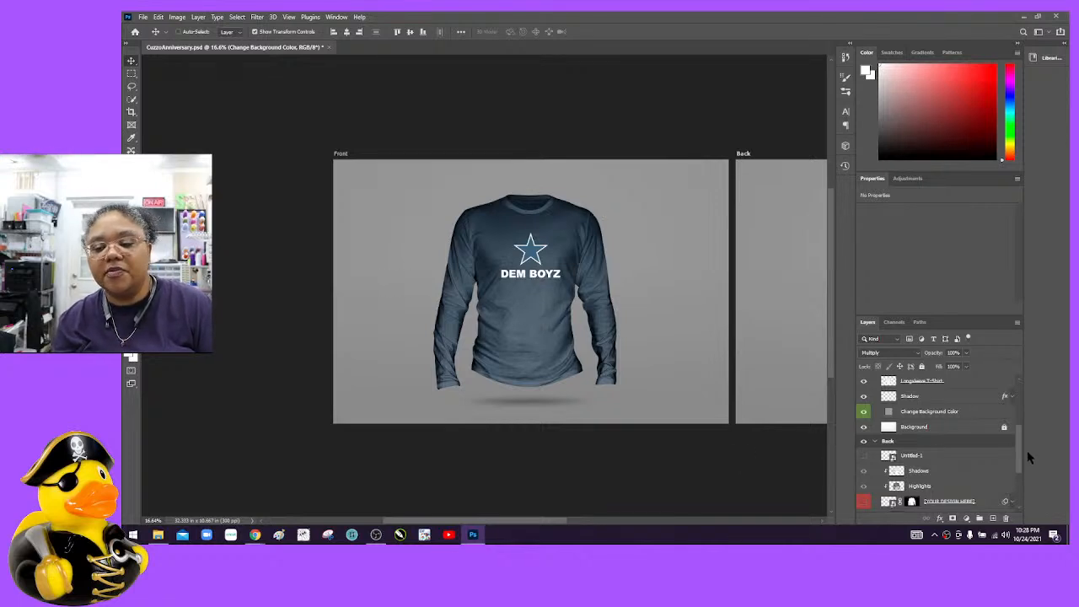
scroll(1018, 453, up, 1)
drag(1018, 453, 1020, 411)
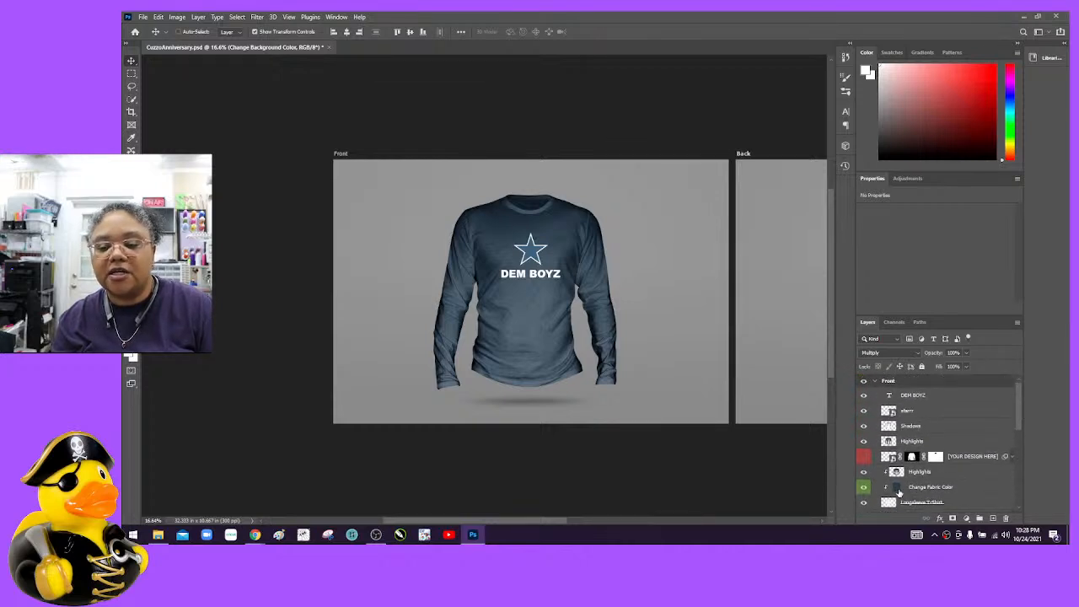
drag(1019, 417, 1016, 449)
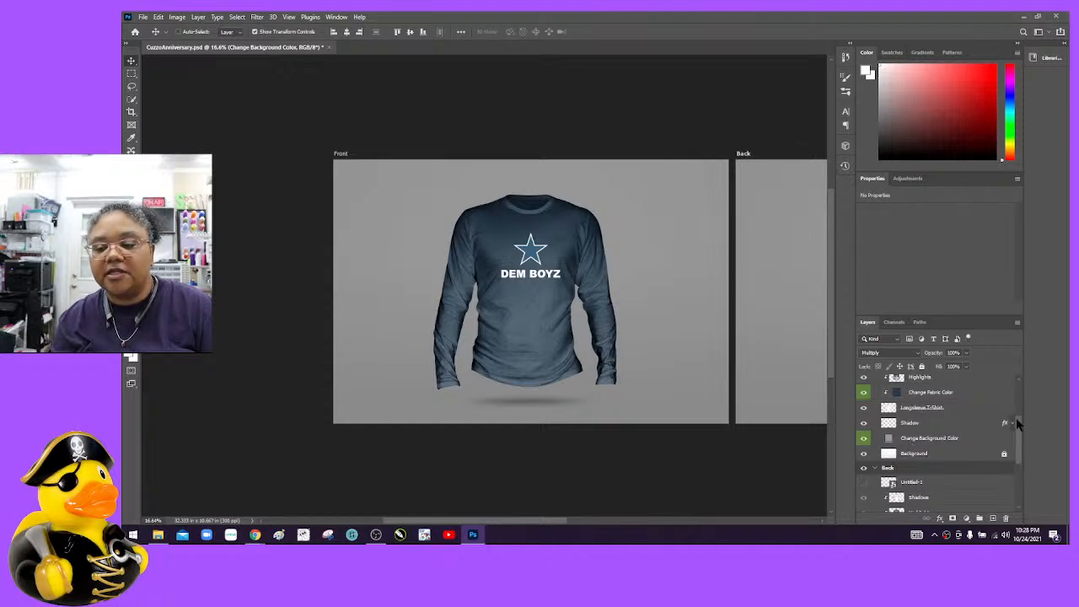
drag(1016, 417, 1012, 440)
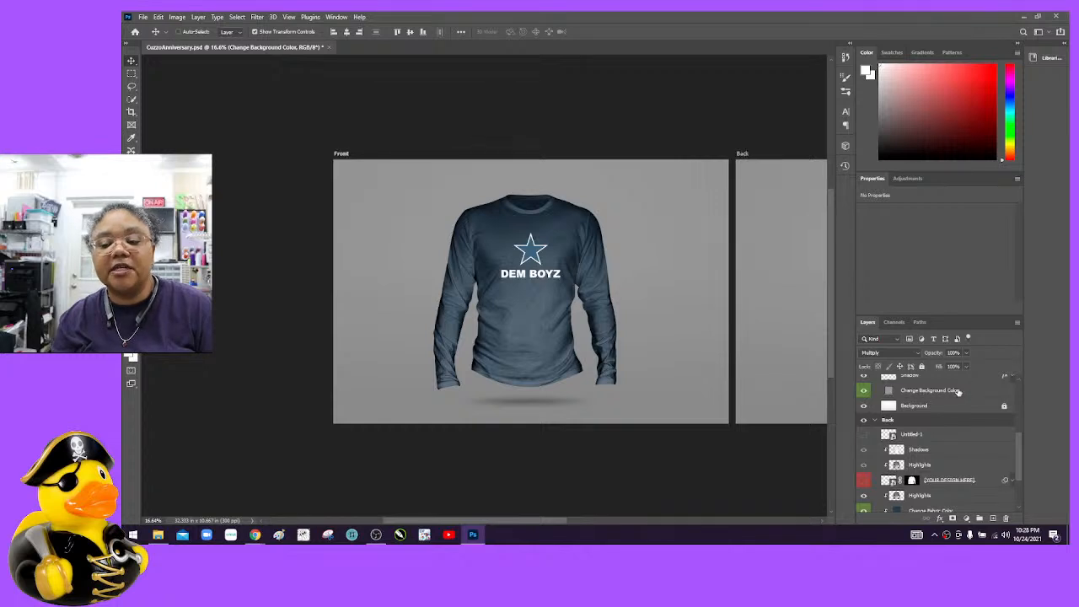
double_click(958, 390)
click(969, 395)
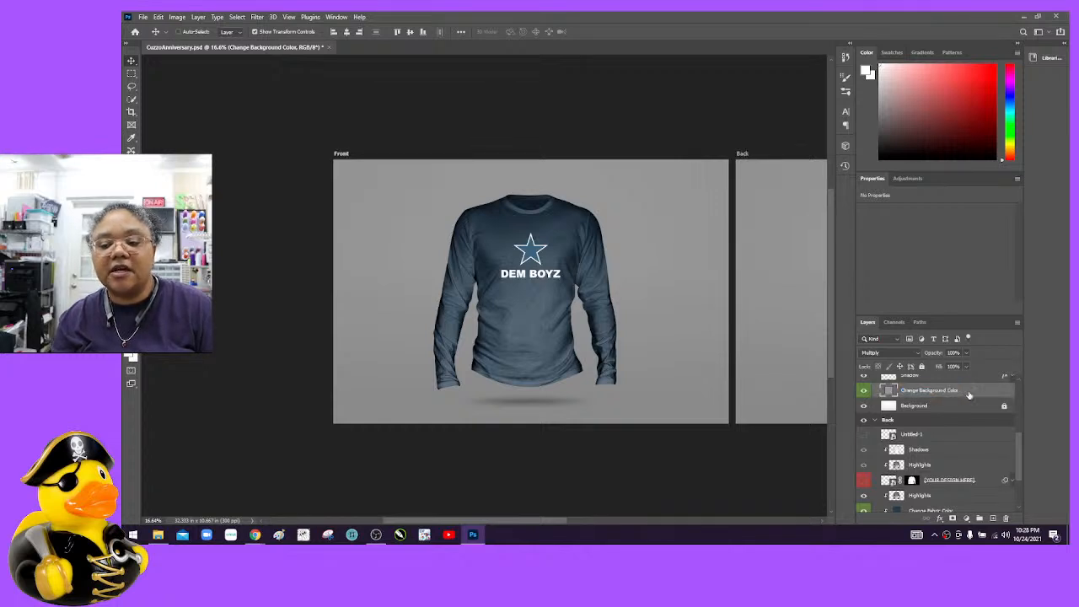
double_click(969, 395)
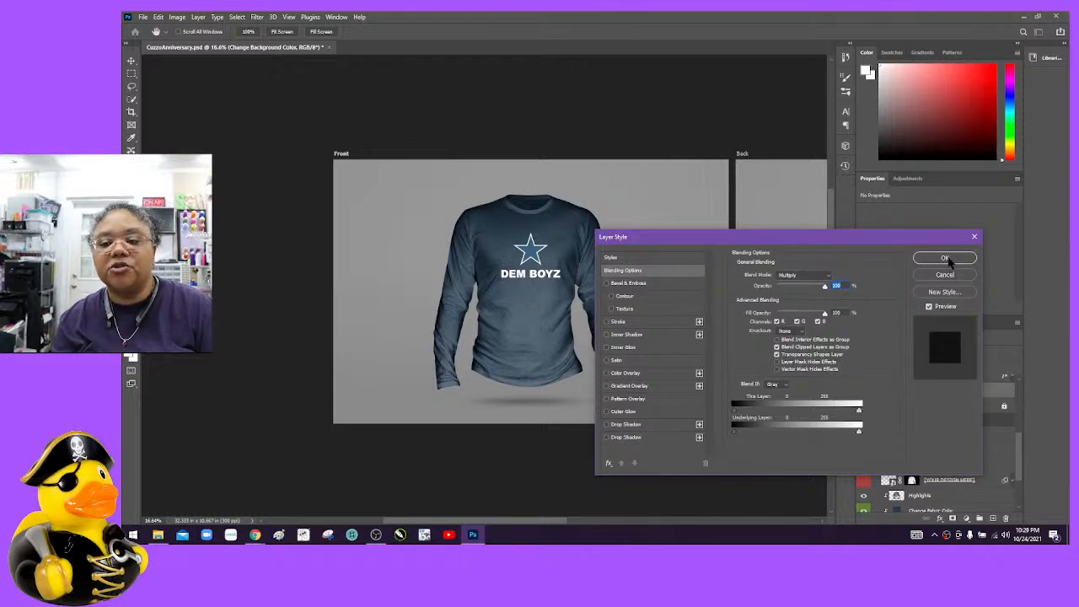
click(974, 236)
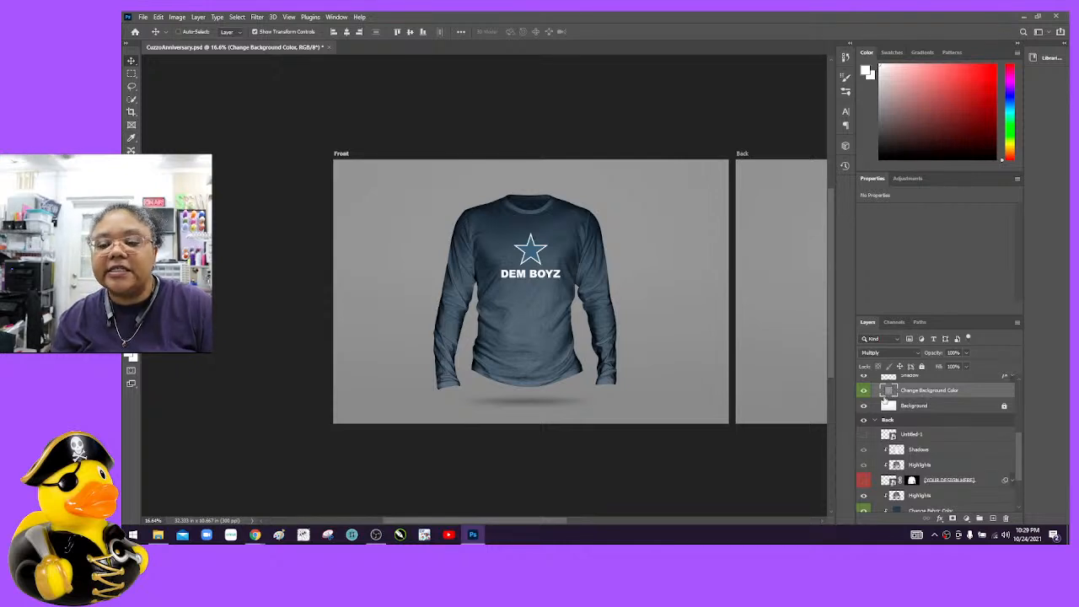
Step: Set the Front artboard's Change Background Color layer to the muted red ad6767
double_click(890, 392)
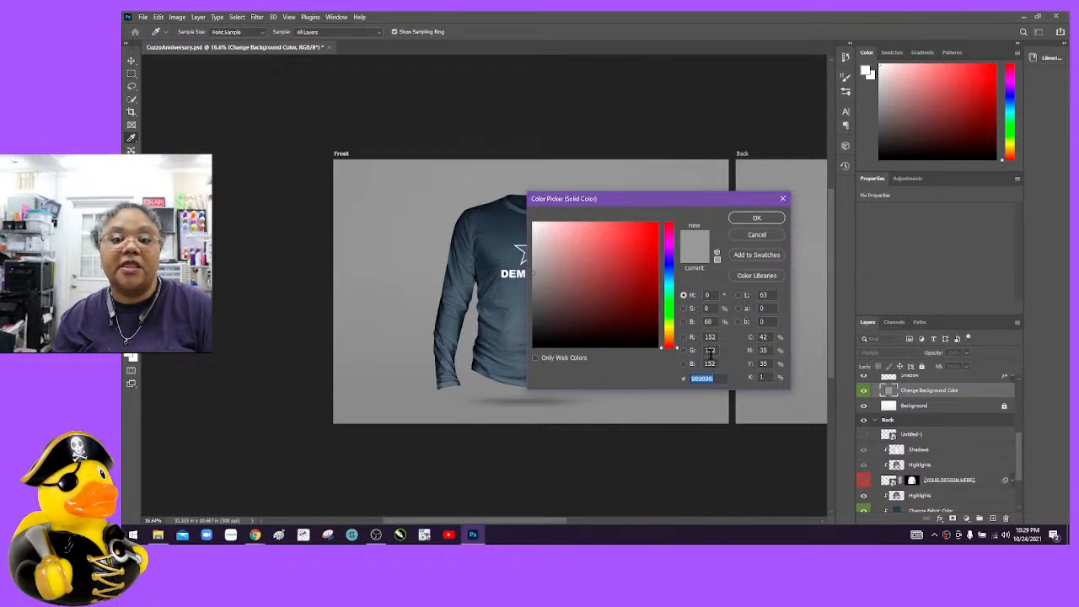
click(660, 221)
mouse_move(660, 221)
mouse_down()
mouse_move(604, 244)
mouse_move(604, 278)
mouse_move(590, 253)
mouse_up()
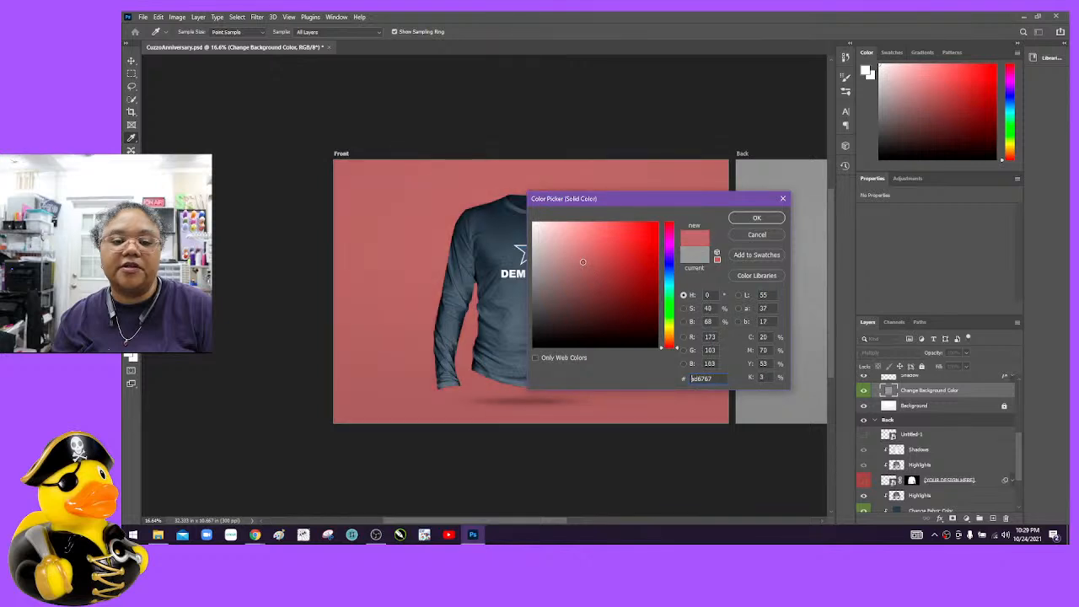
click(755, 218)
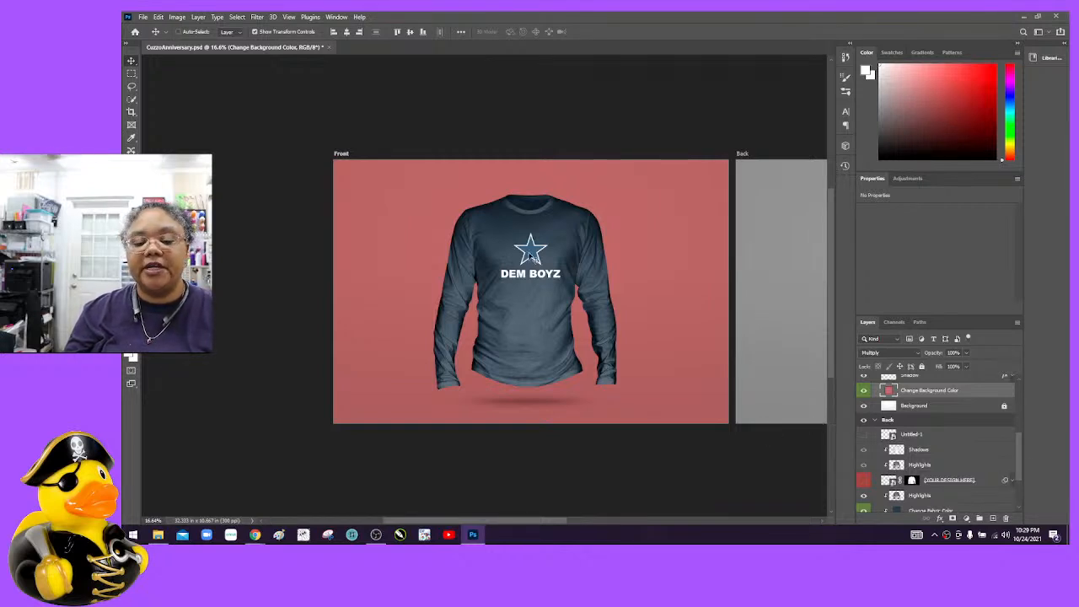
drag(1020, 455, 1026, 472)
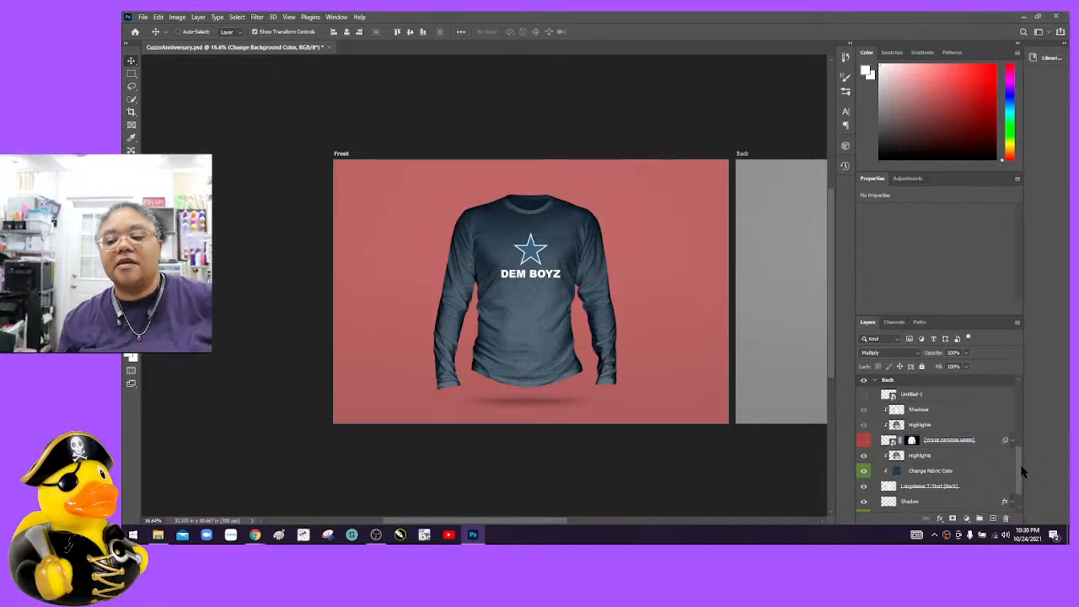
drag(1021, 472, 1024, 406)
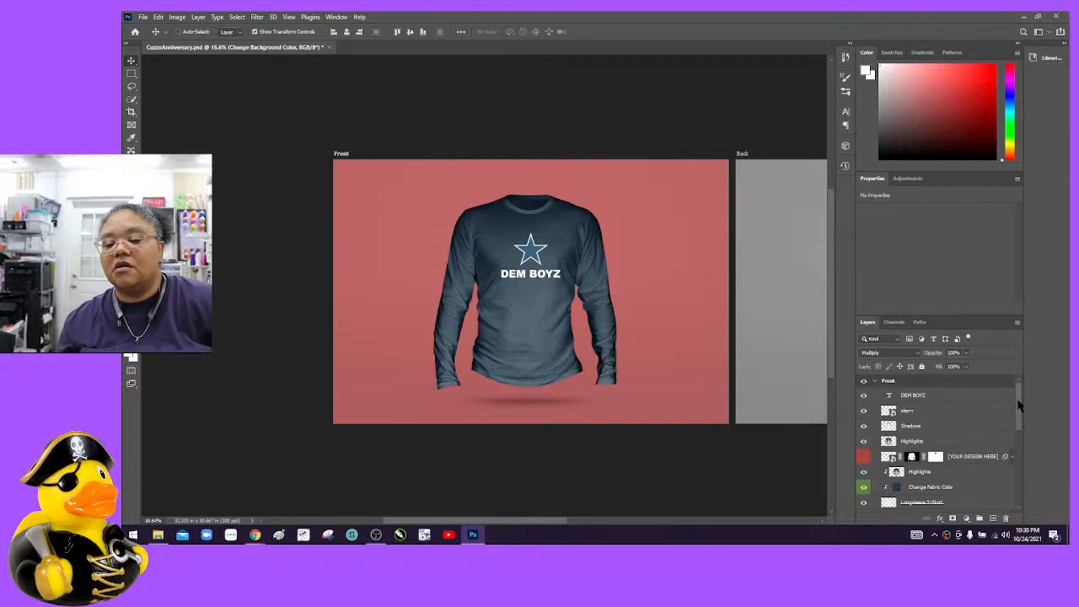
scroll(1018, 407, down, 3)
scroll(1021, 402, up, 3)
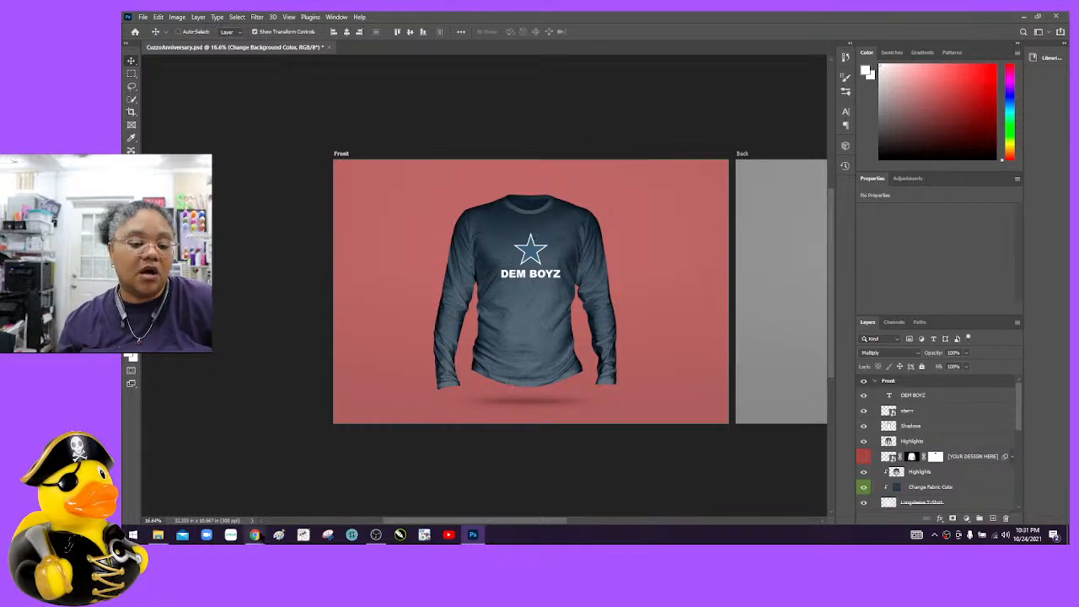
Step: Switch to Placeit in Chrome and open the T-shirt mockup of the bearded man leaning against a rusty wall
mouse_move(257, 538)
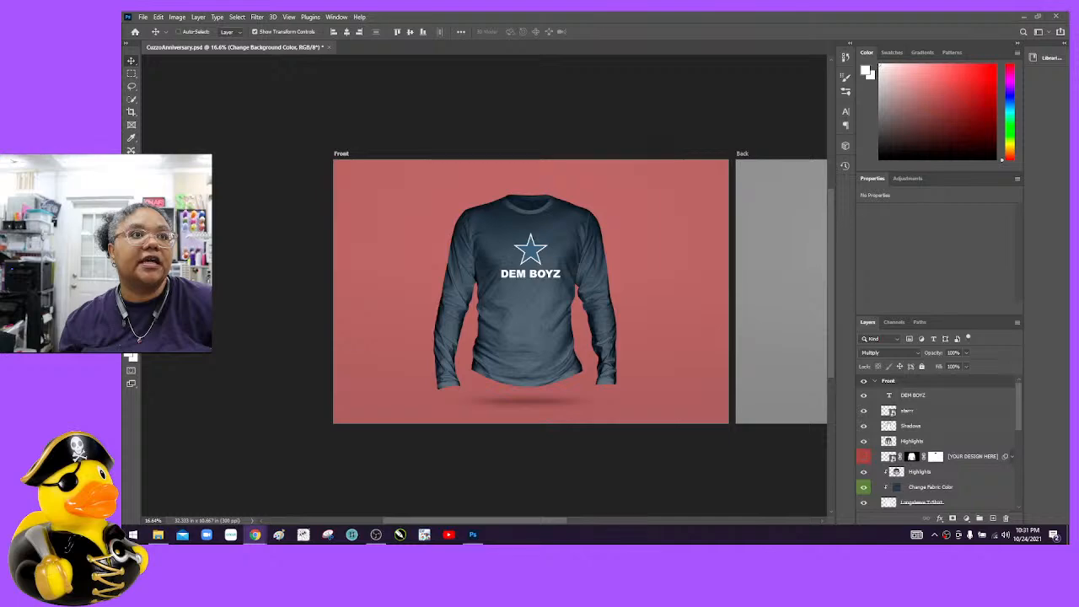
drag(1068, 128, 472, 12)
scroll(692, 298, down, 3)
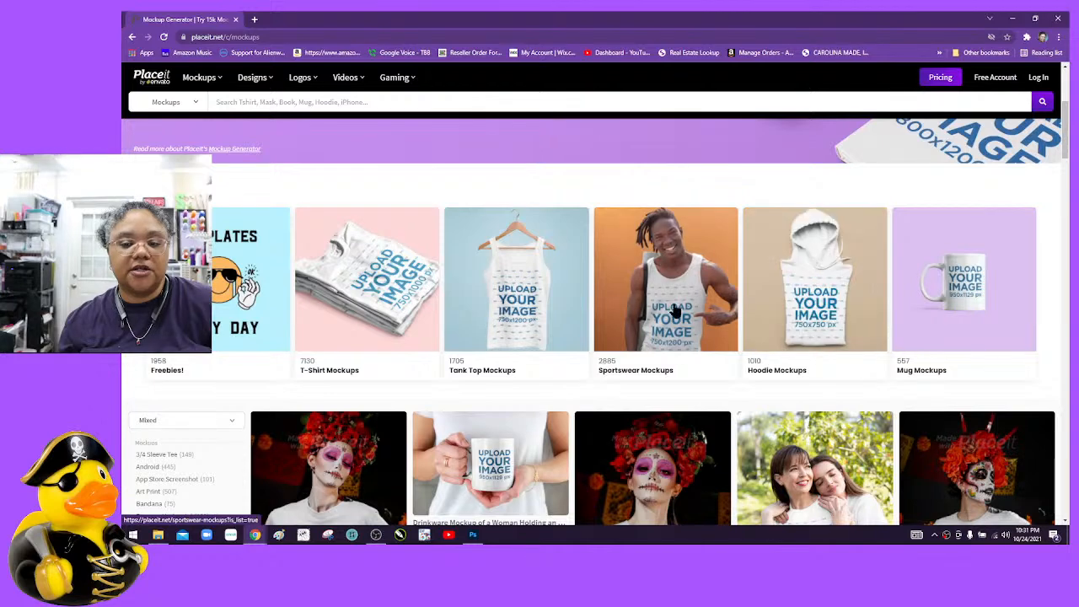
scroll(681, 312, down, 3)
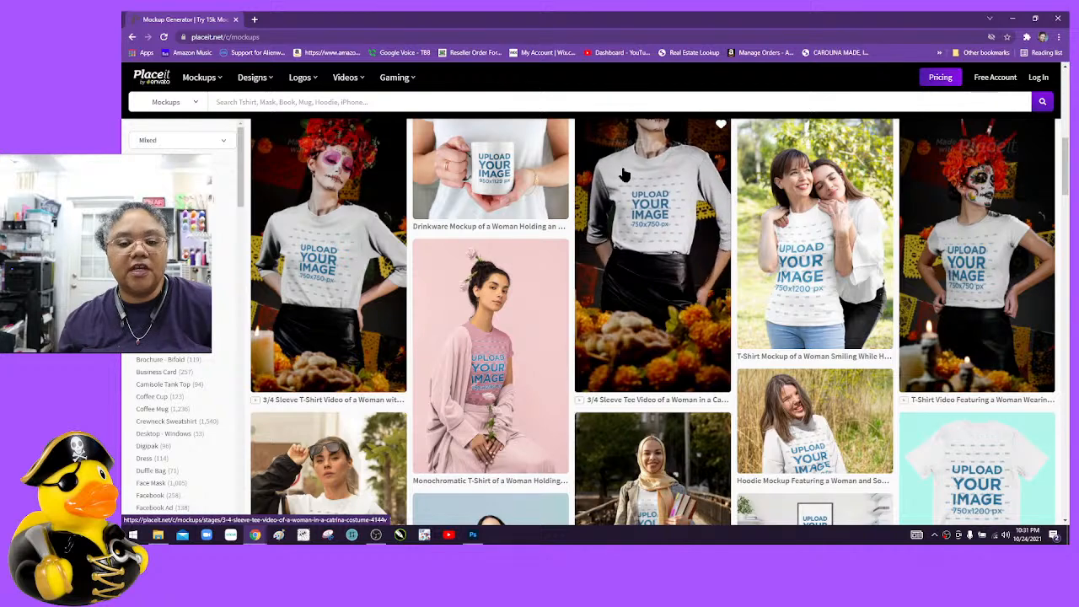
scroll(628, 186, down, 5)
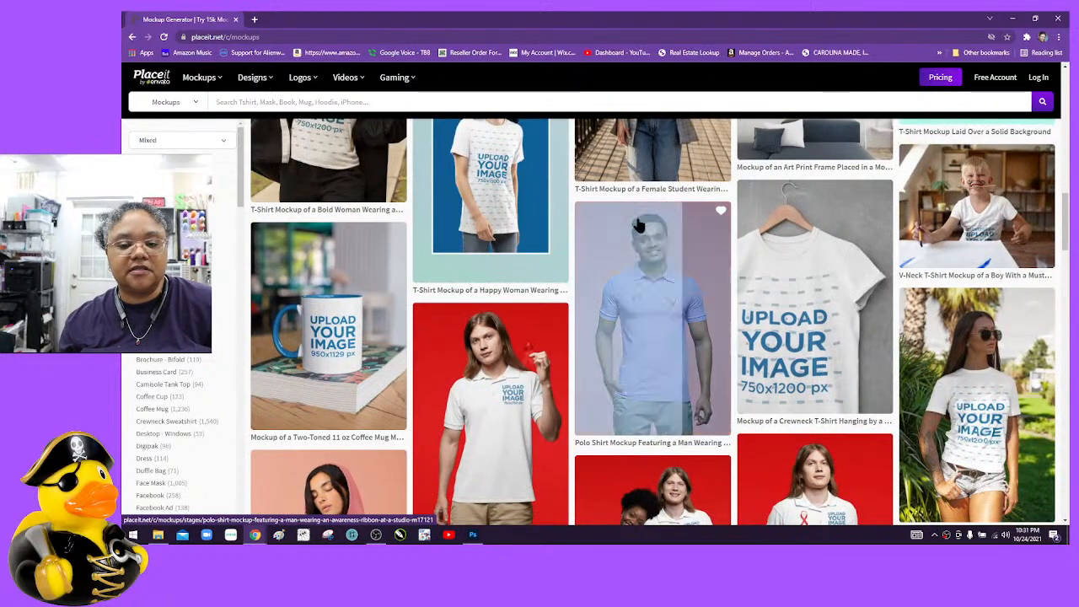
scroll(641, 228, down, 1)
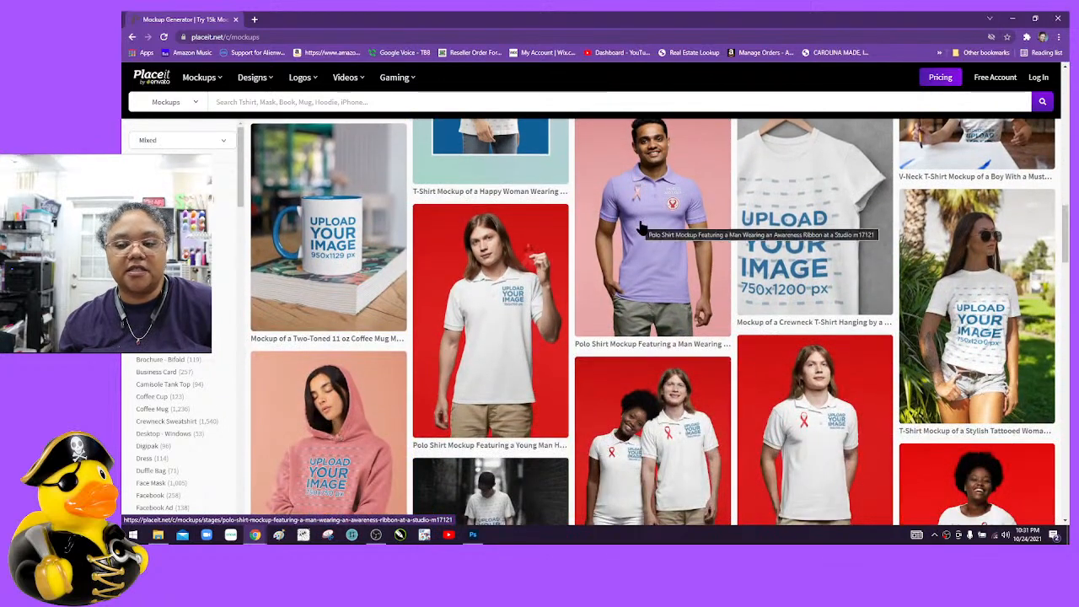
scroll(641, 228, down, 3)
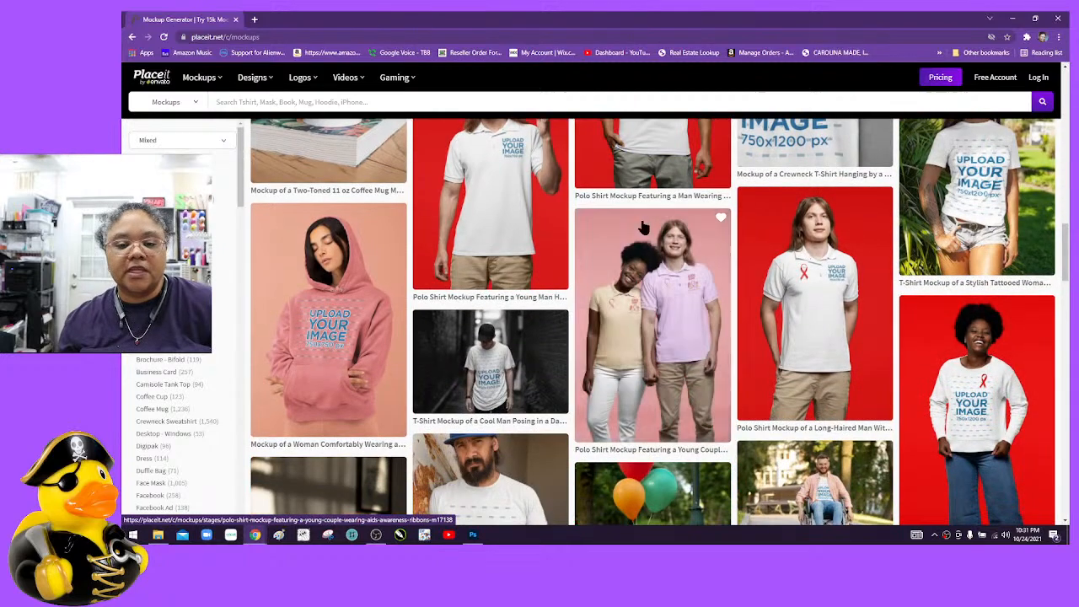
scroll(644, 228, down, 2)
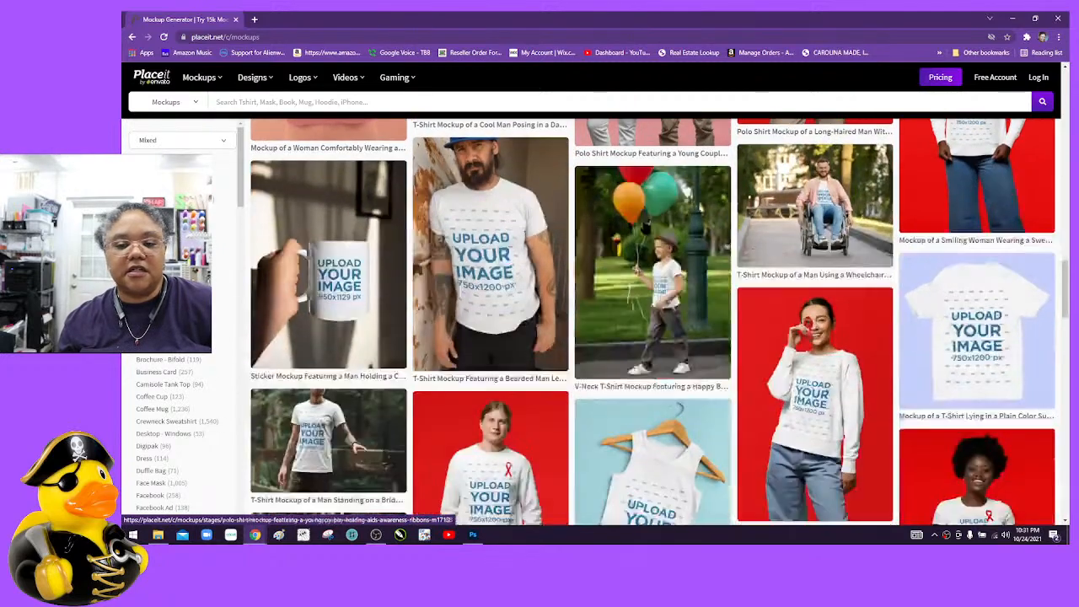
click(486, 241)
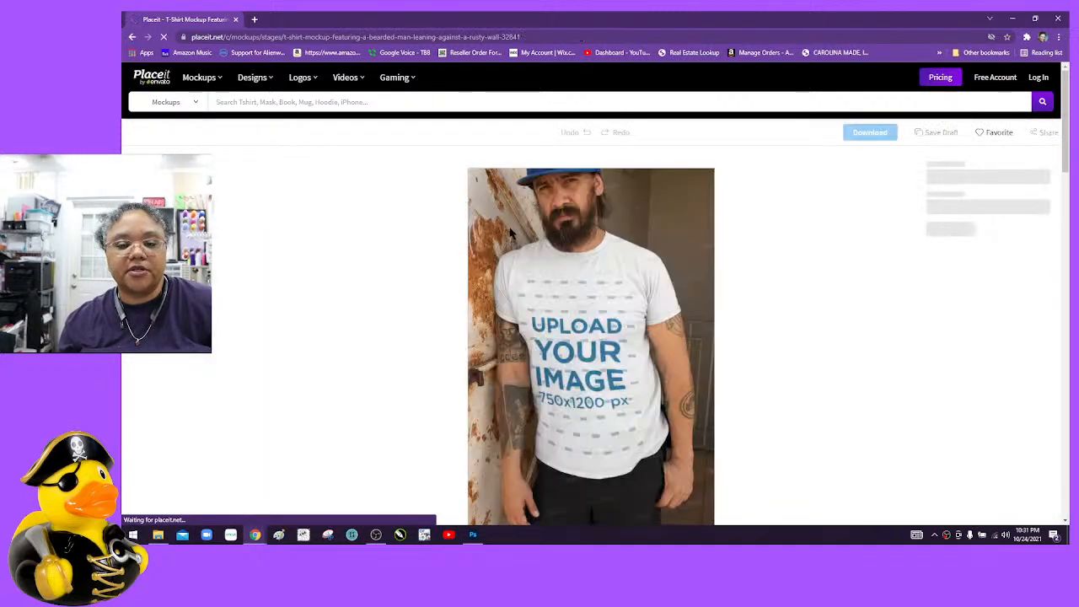
Step: Upload the dangducks image from the Downloads folder onto the shirt, enlarging it slightly in the crop
scroll(592, 245, down, 2)
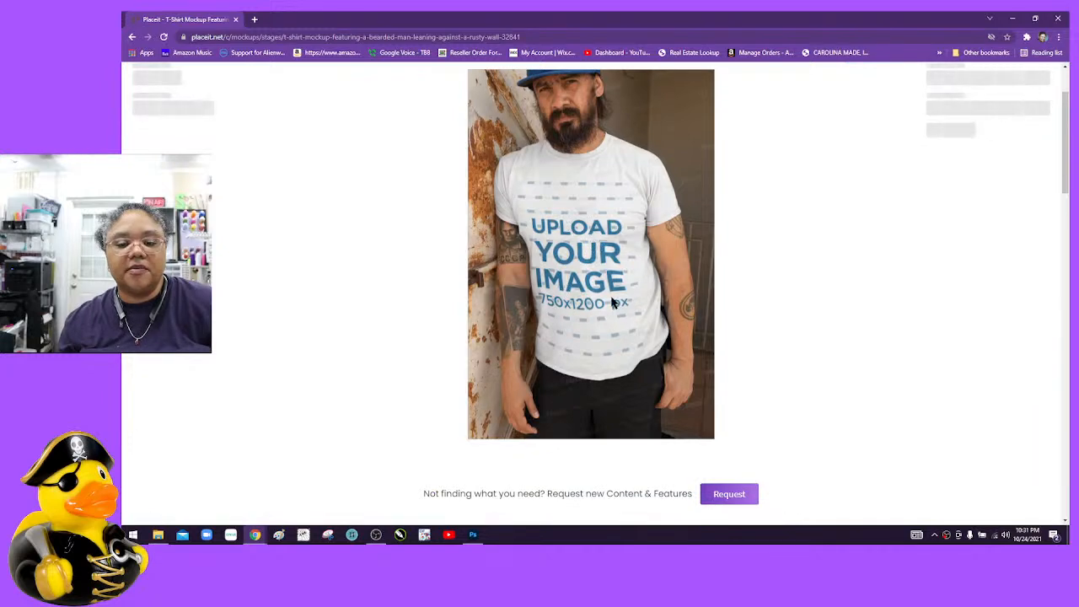
scroll(613, 279, up, 2)
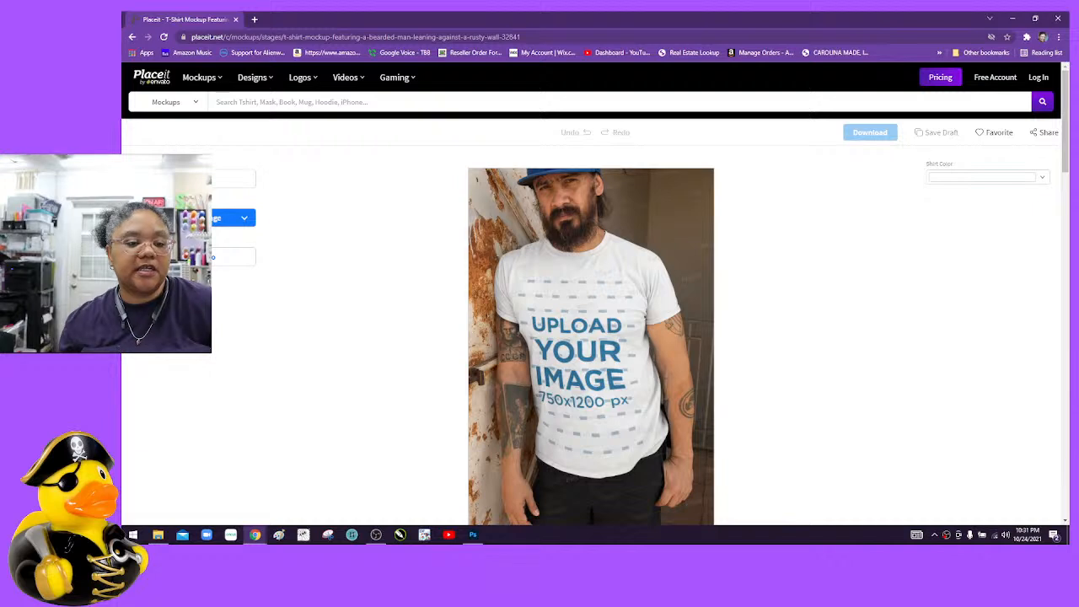
click(218, 219)
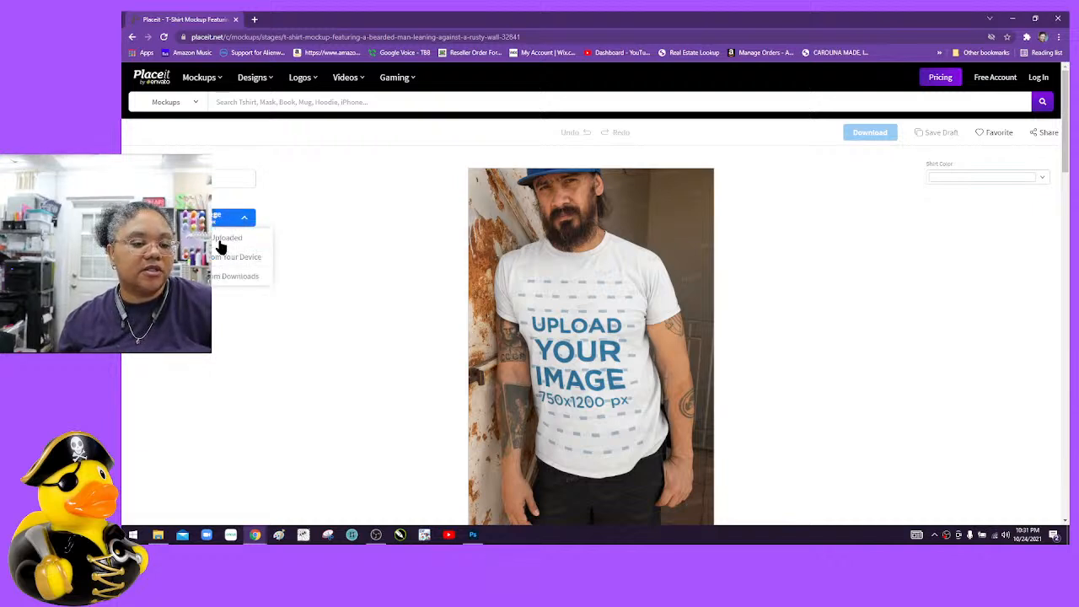
click(218, 258)
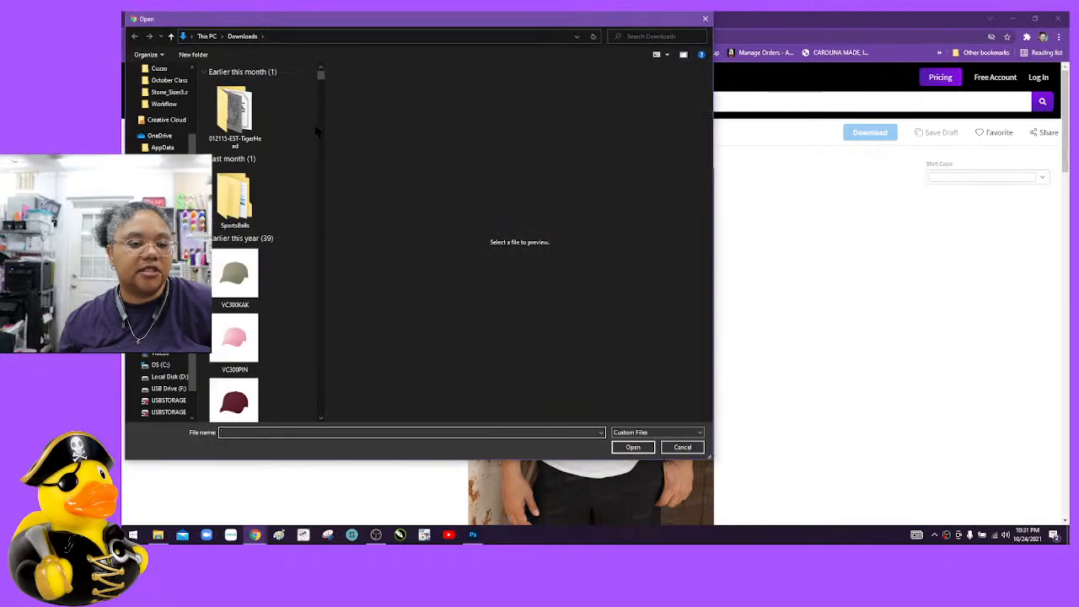
drag(325, 129, 613, 128)
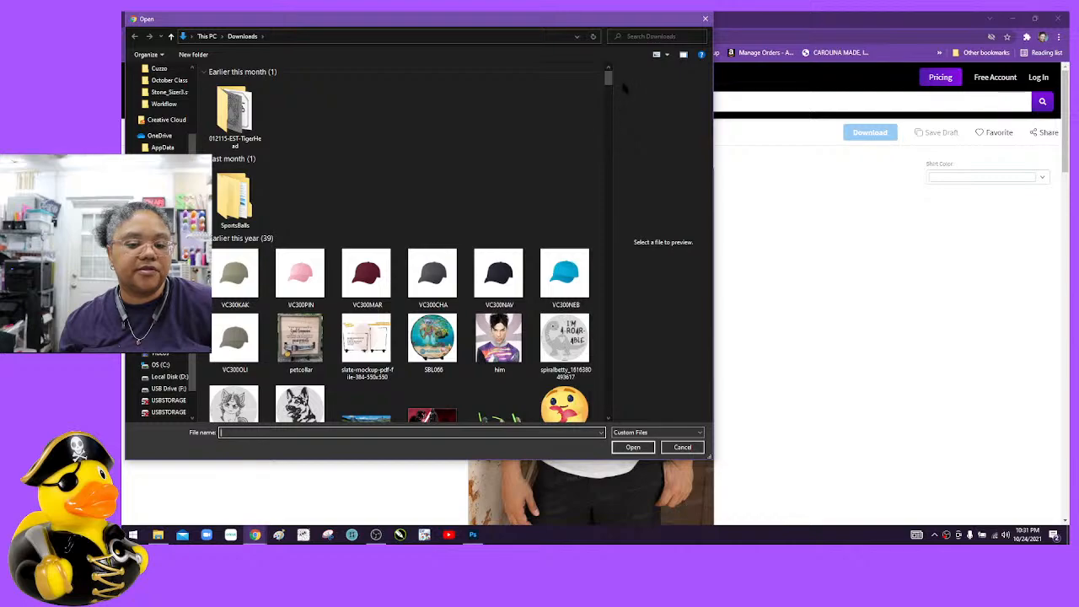
drag(609, 78, 614, 317)
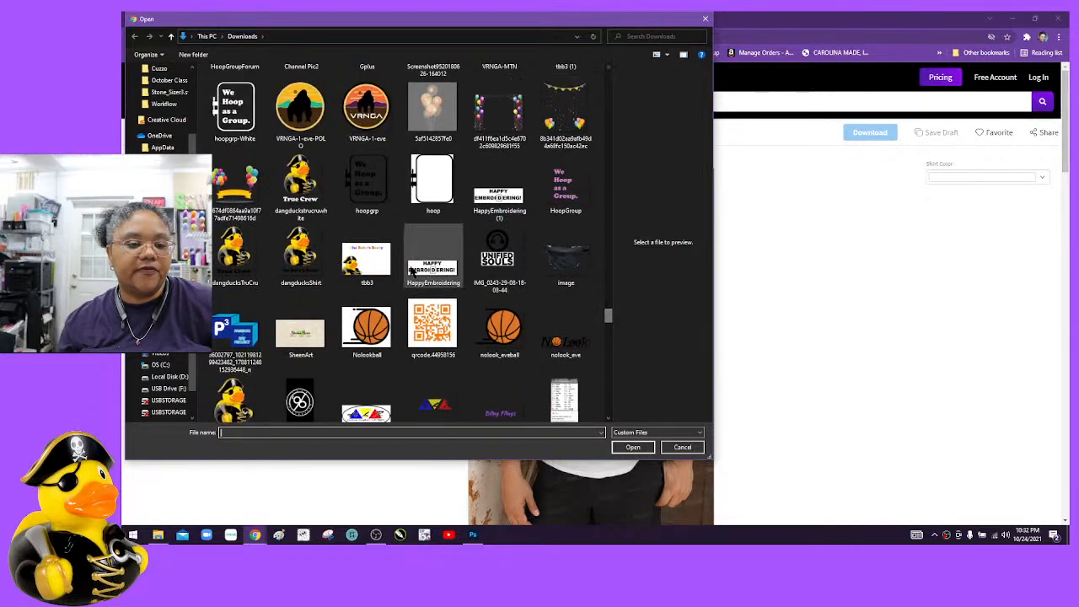
scroll(358, 335, down, 5)
scroll(359, 335, up, 5)
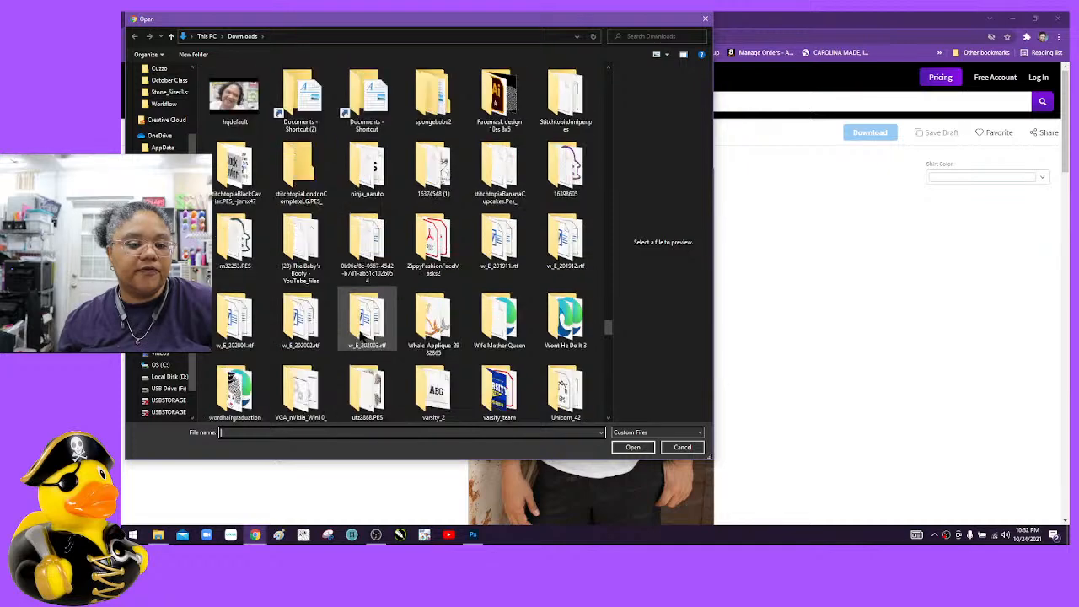
click(234, 172)
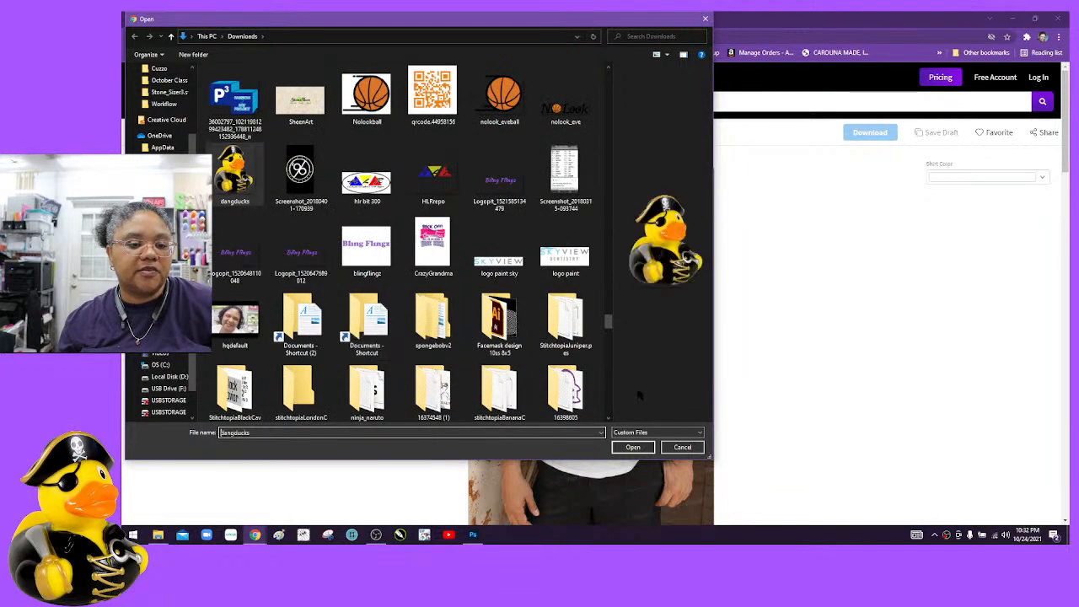
click(632, 447)
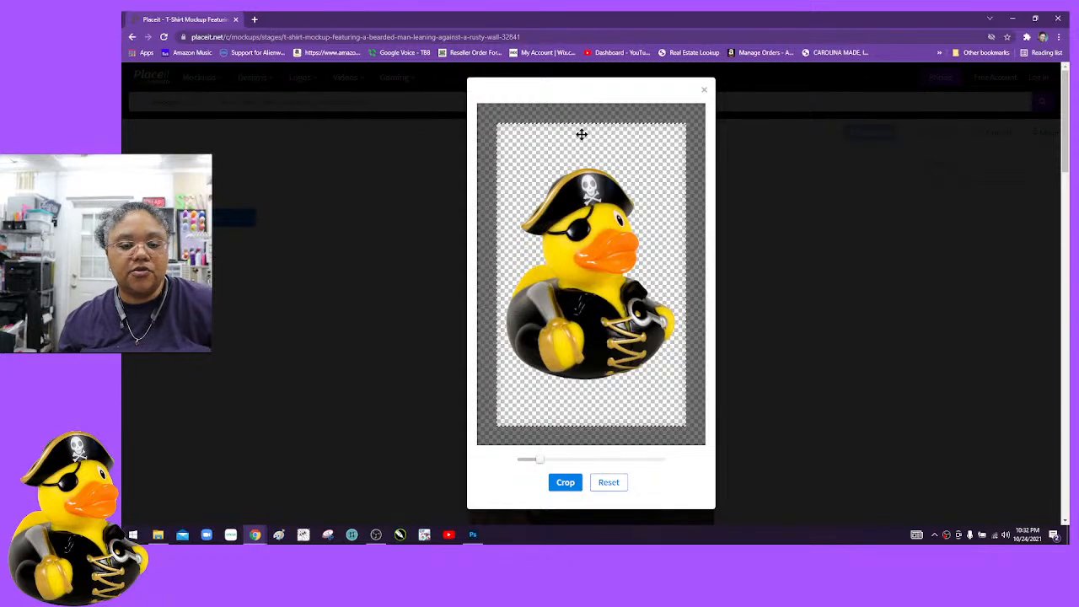
mouse_move(540, 459)
mouse_down()
mouse_move(548, 458)
mouse_move(539, 460)
mouse_up()
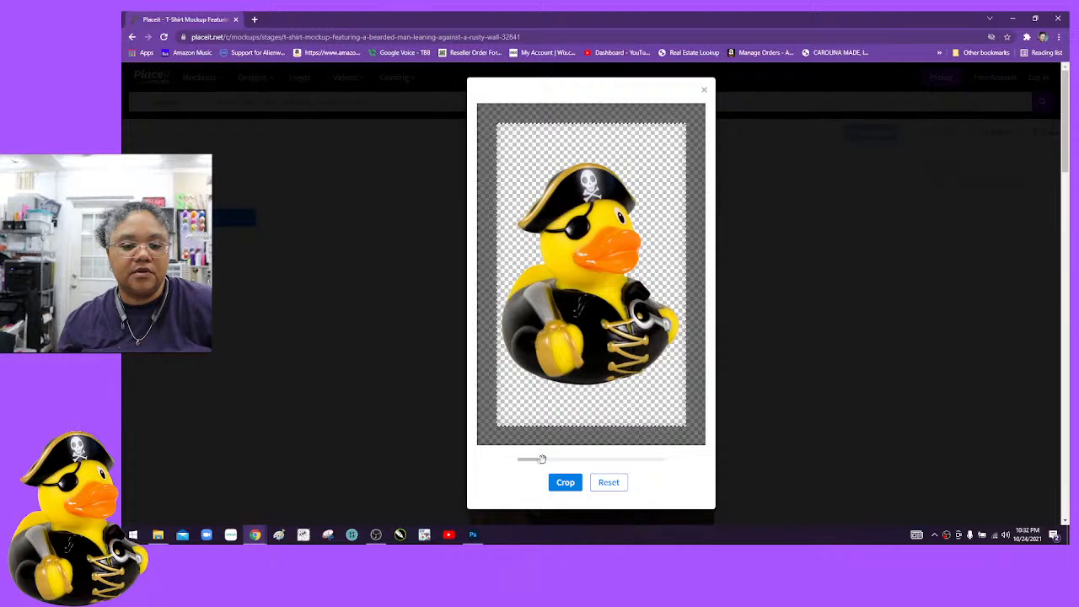
click(571, 486)
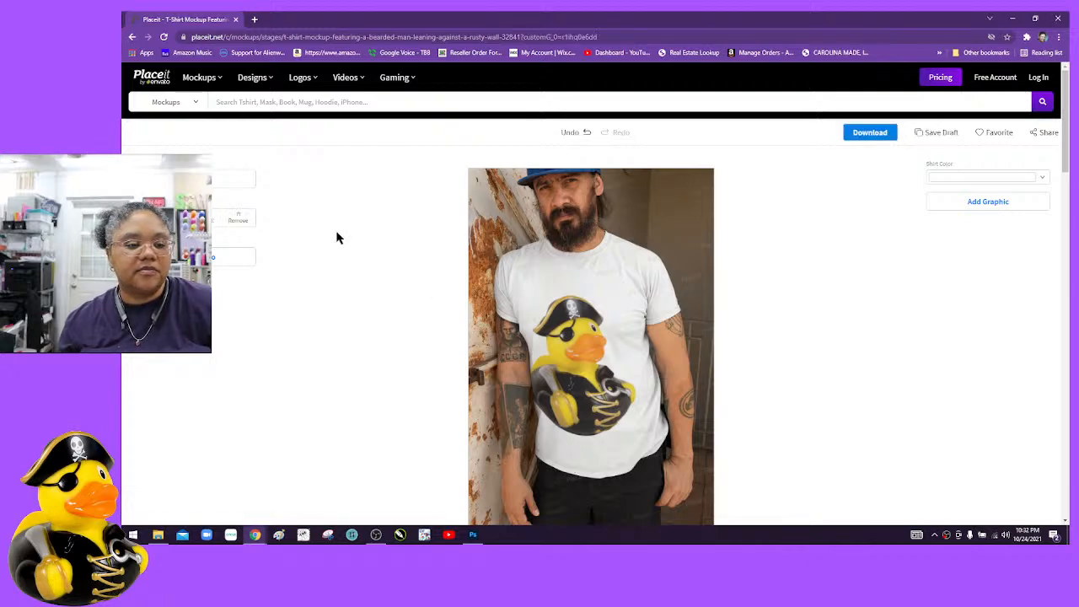
Step: Re-edit the duck graphic's crop, shrinking it and moving it up to sit smaller and higher on the chest
click(204, 218)
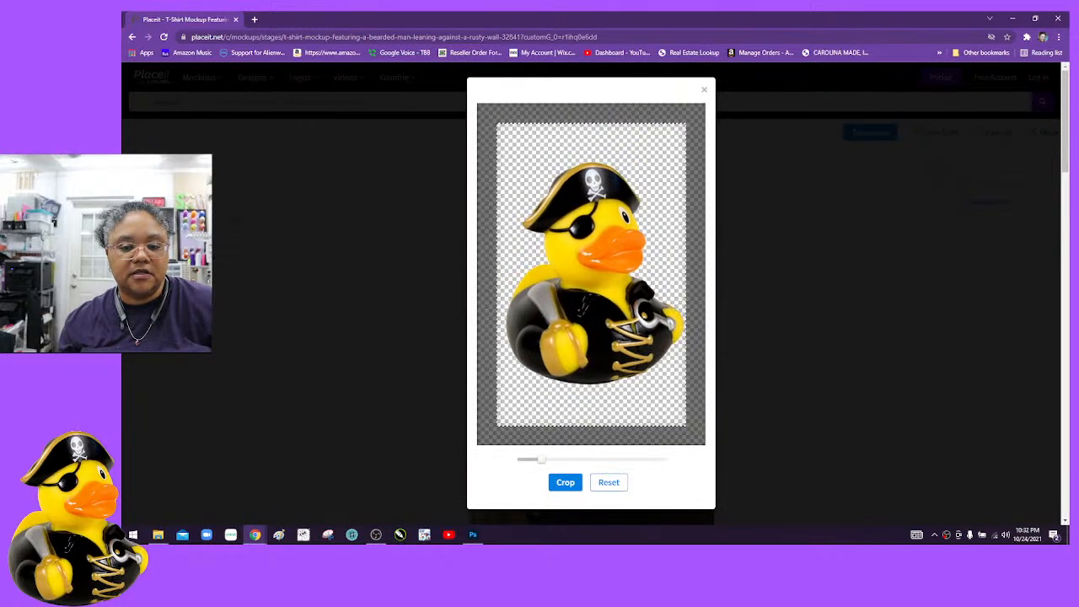
drag(607, 277, 606, 258)
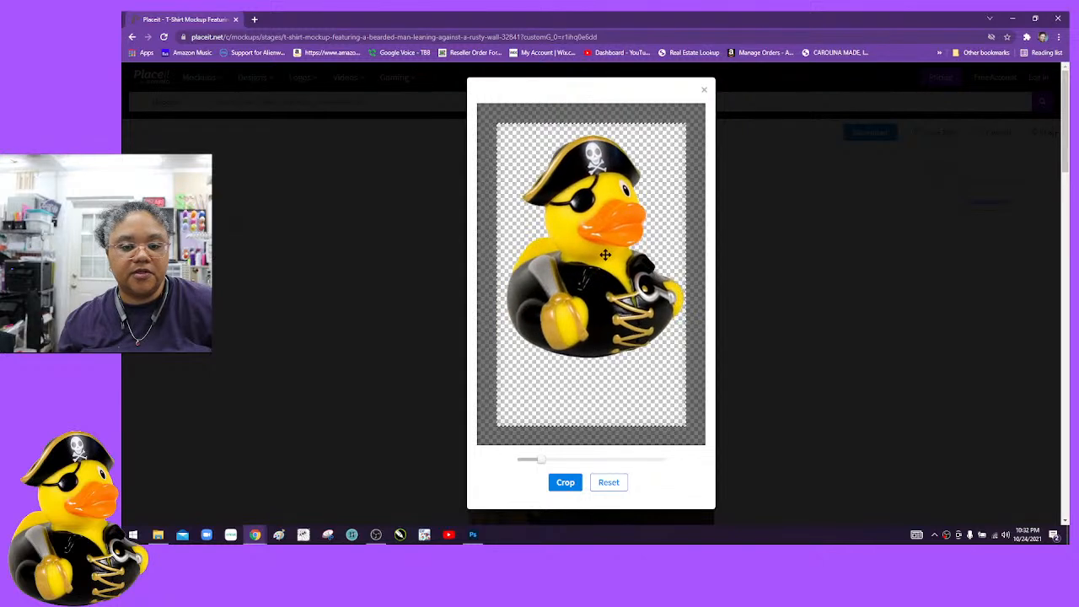
drag(542, 459, 523, 460)
drag(617, 284, 614, 252)
click(565, 482)
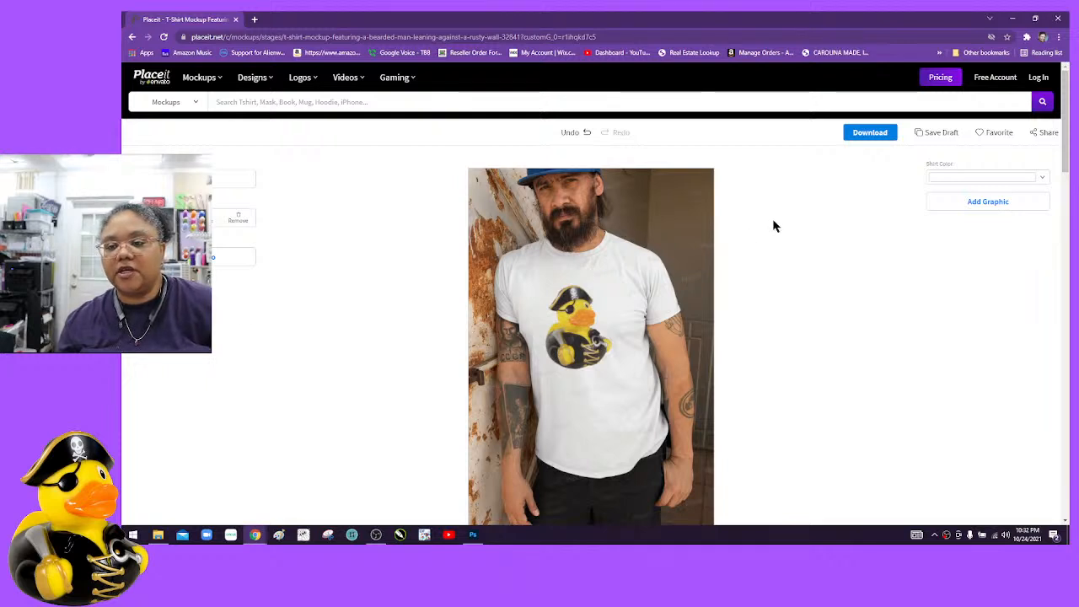
Step: Try light orange, lime green, lilac and pale pink as the mockup's shirt color
click(958, 179)
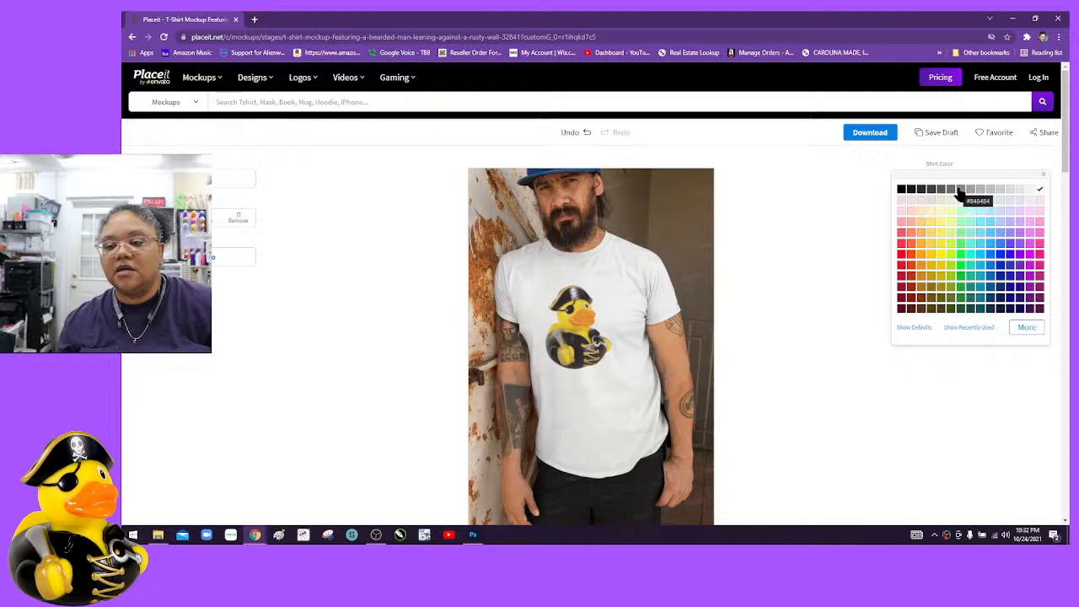
click(921, 236)
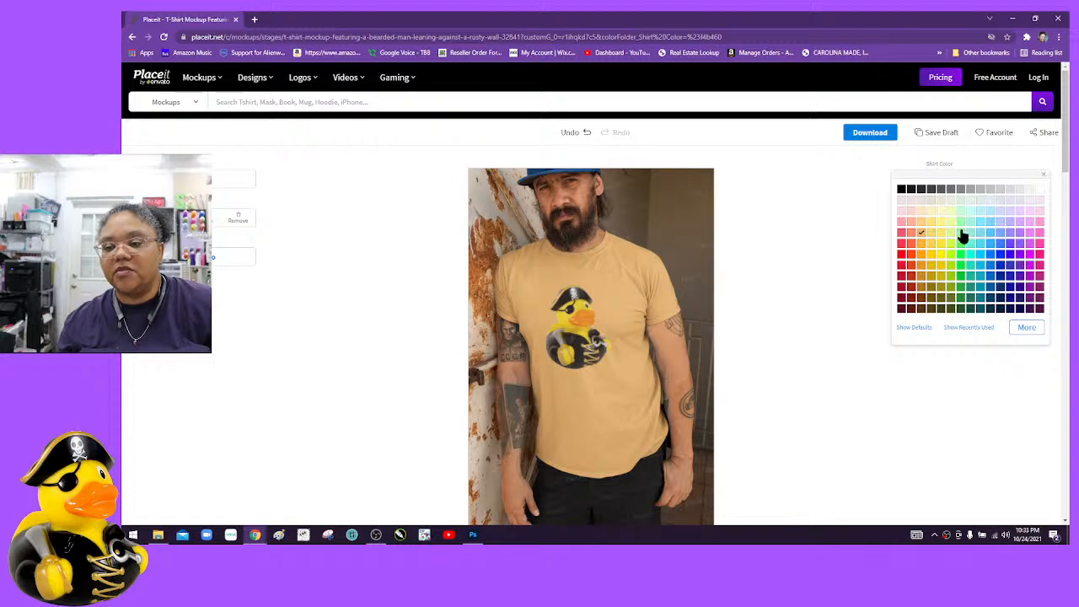
click(951, 256)
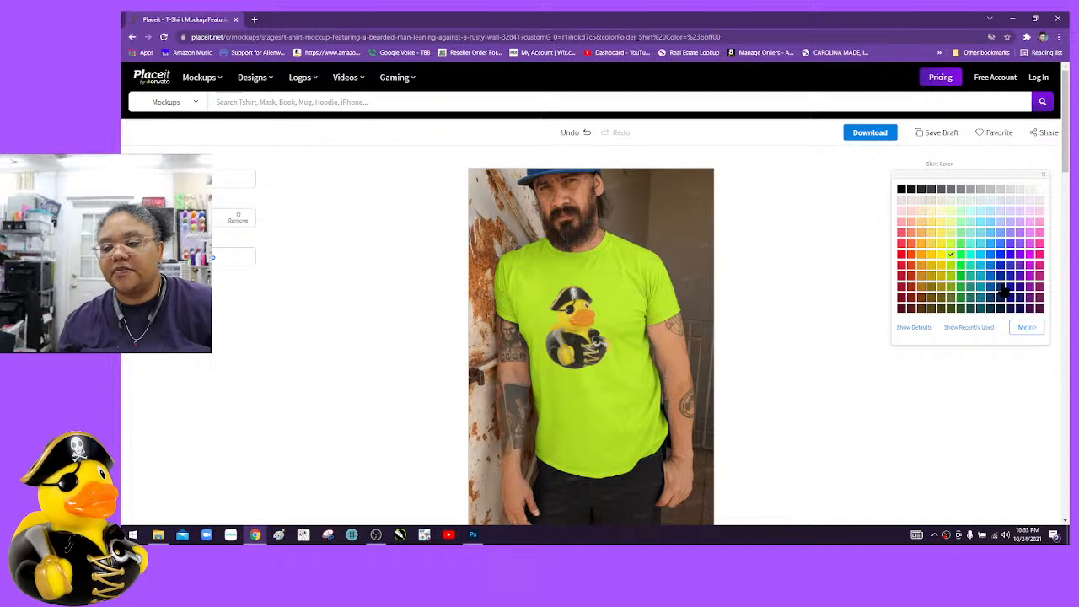
click(1029, 226)
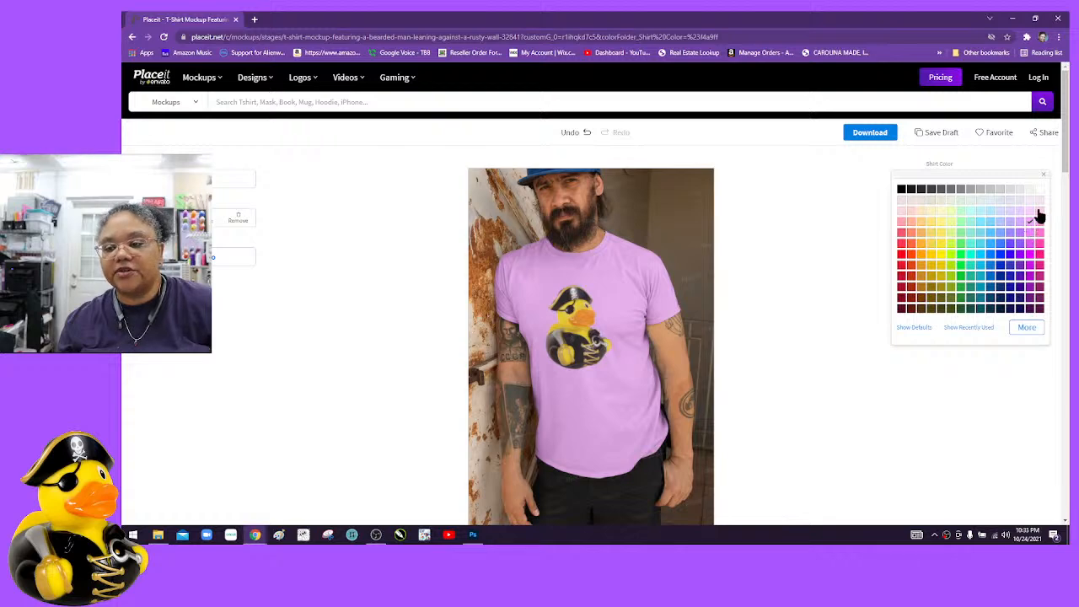
click(1039, 213)
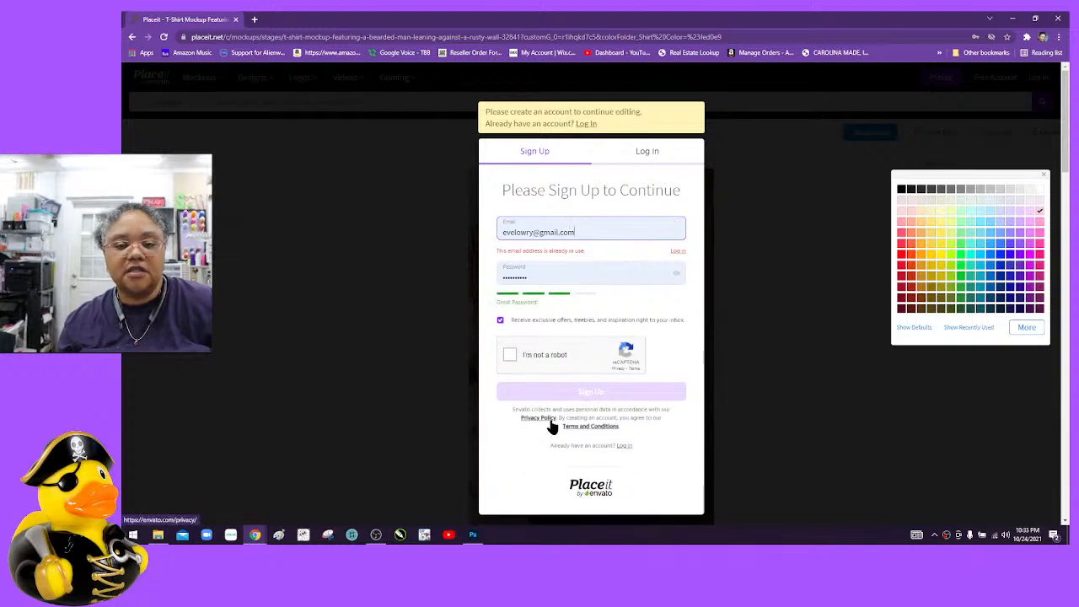
Step: Log in to the existing Placeit account with the prefilled e-mail and password, and dismiss the password check notice
click(510, 355)
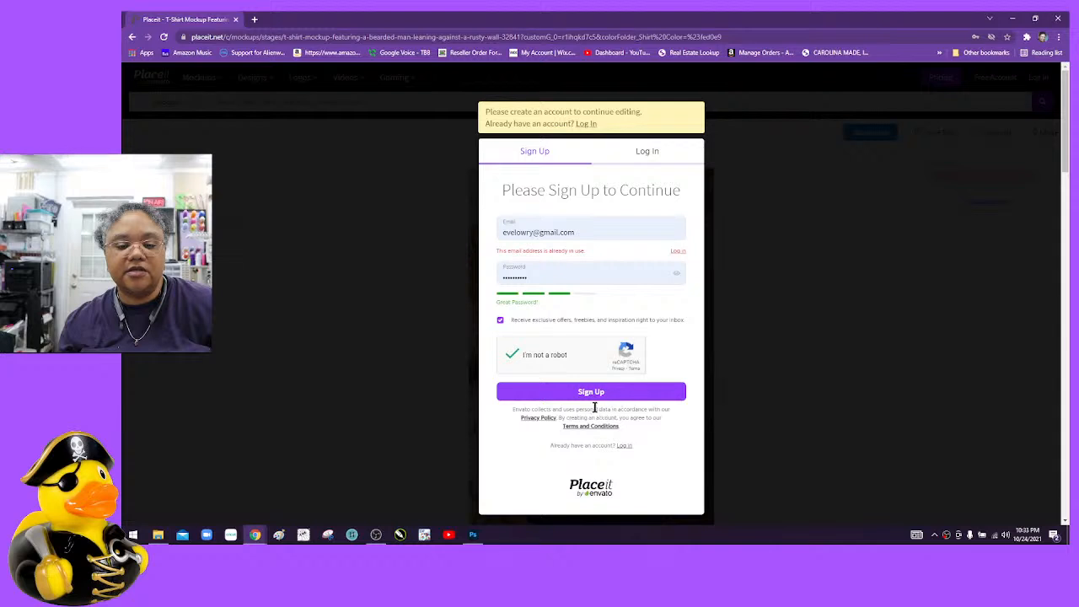
click(640, 151)
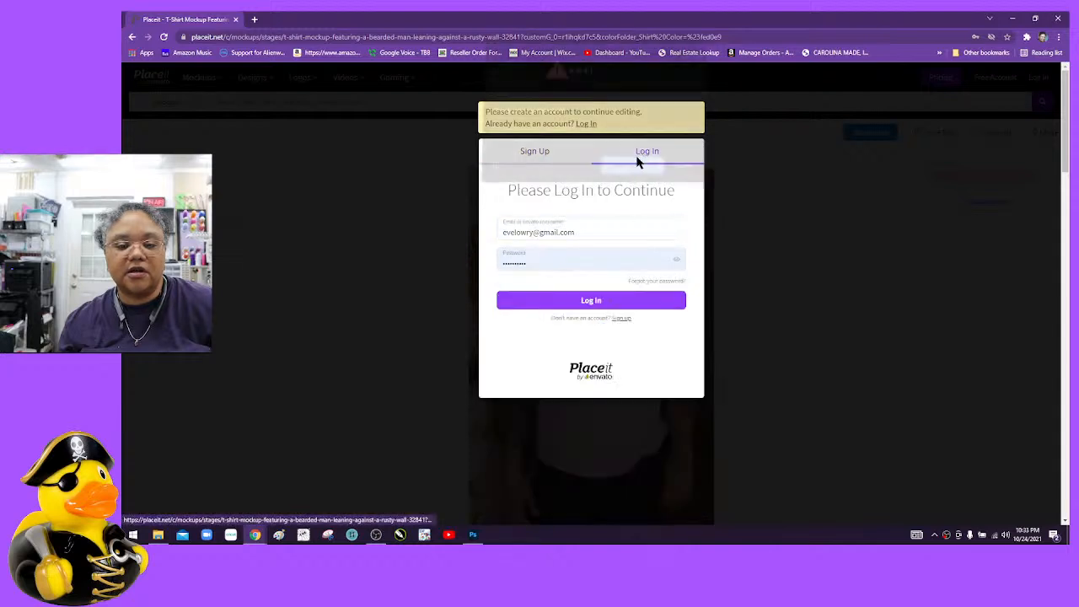
click(614, 302)
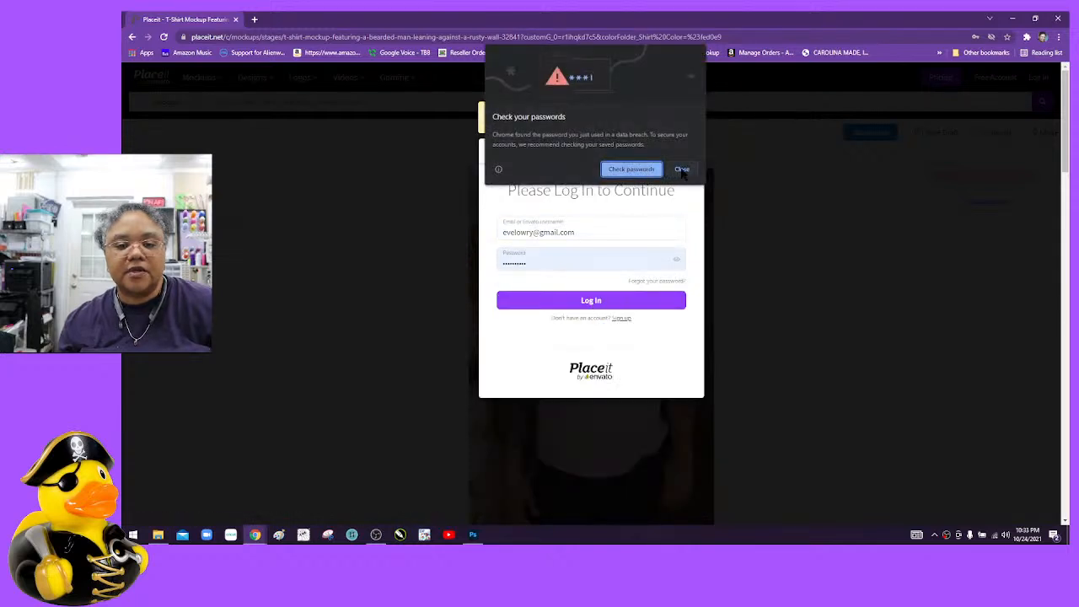
click(681, 170)
click(554, 304)
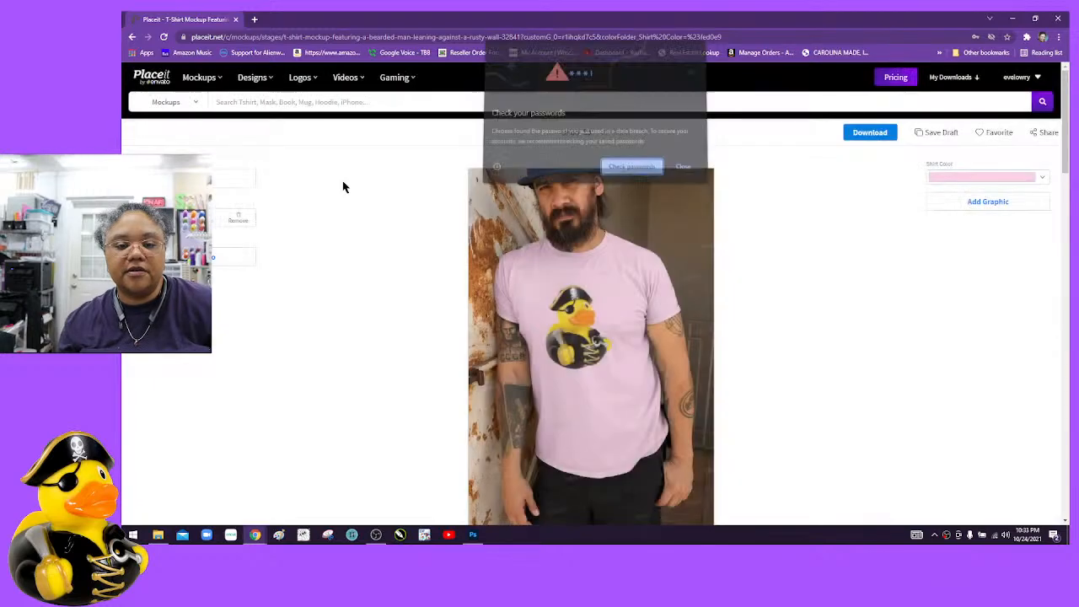
click(682, 170)
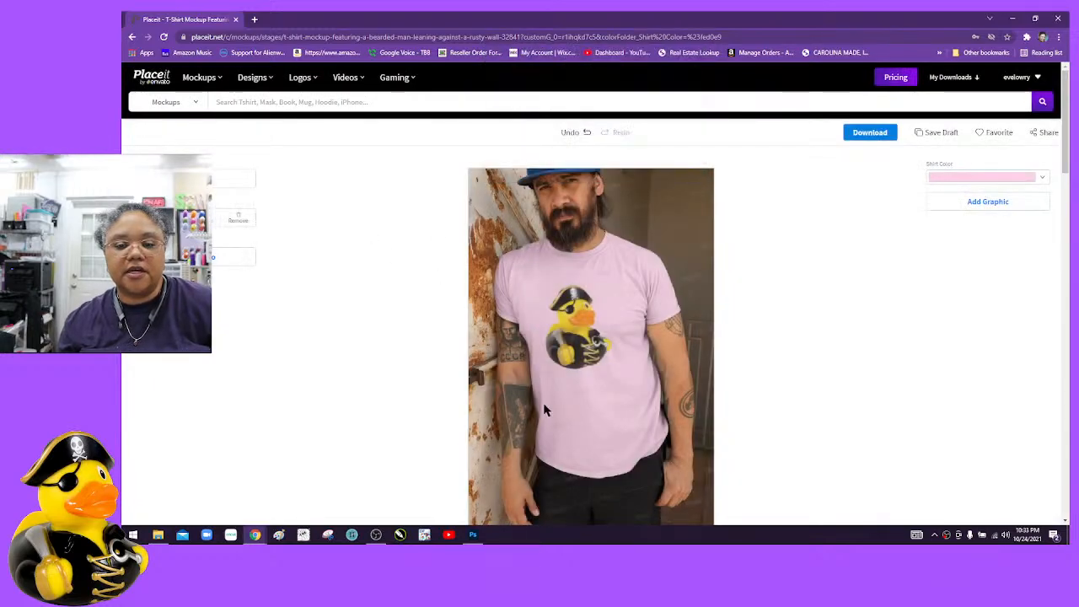
Step: Set the mockup's shirt color to the dark navy purple 16104c
click(974, 183)
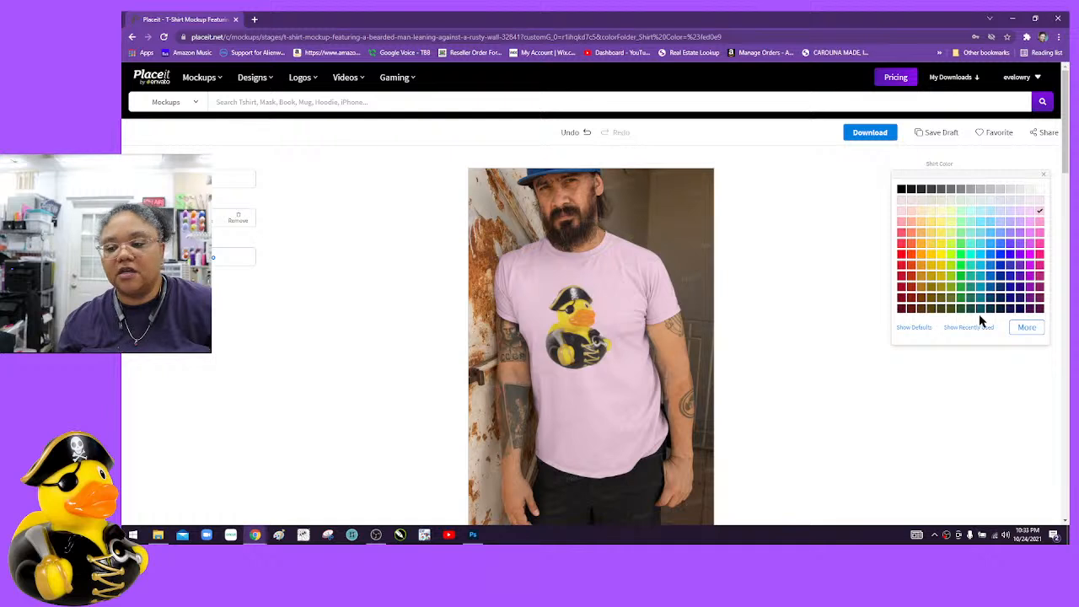
click(1009, 313)
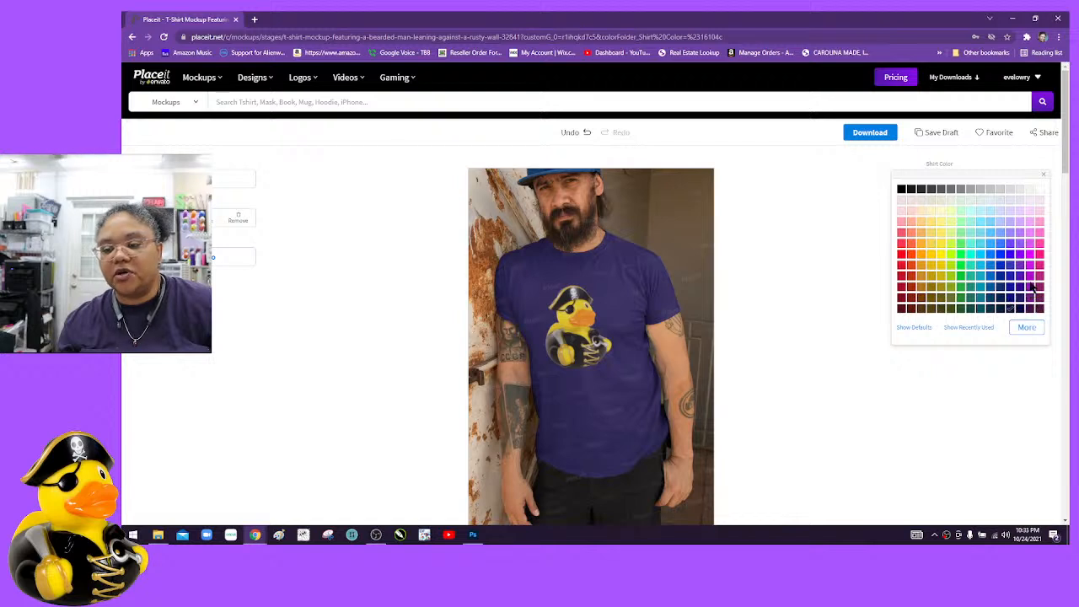
Step: Try a light purple (b678ff) on the mockup's shirt, and settle on the bright purple 8f00ff as its color
click(1020, 240)
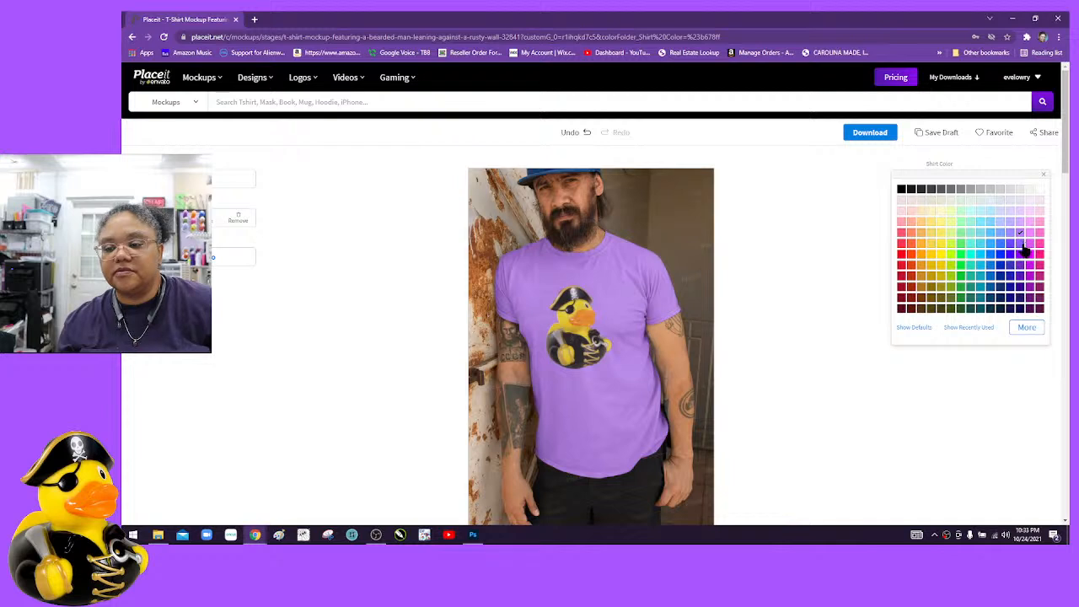
click(1024, 256)
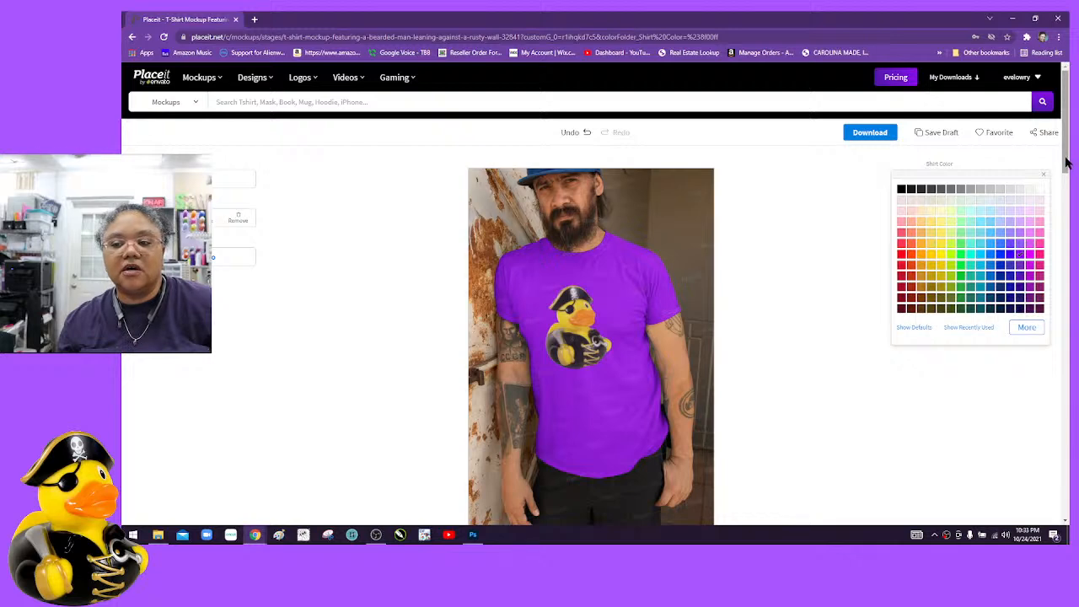
Step: Add a text element to the mockup and replace its placeholder wording with "McQuackins Swag"
scroll(1067, 161, down, 1)
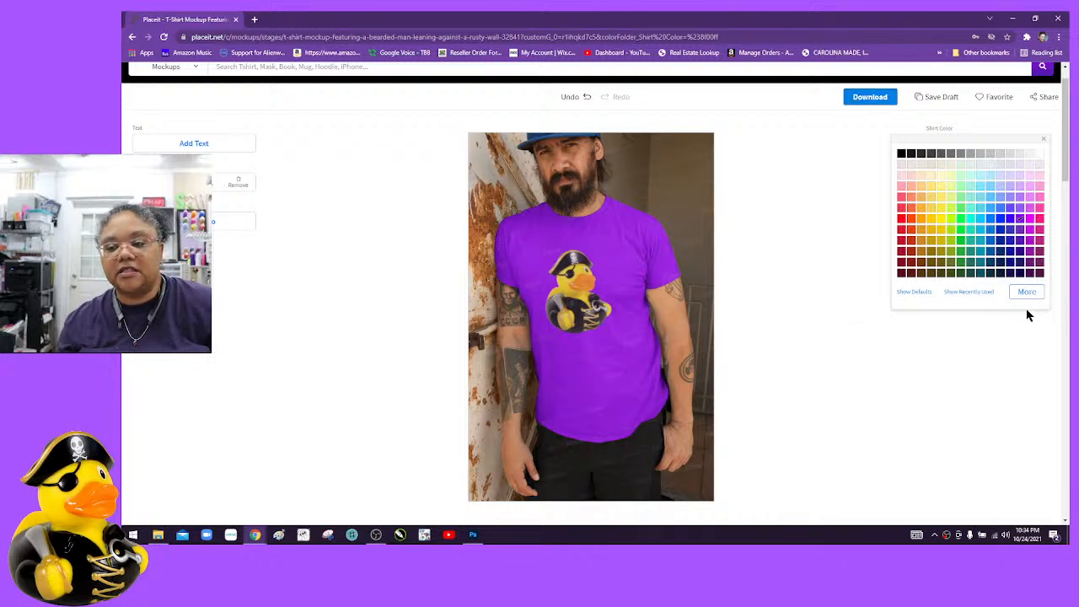
click(201, 144)
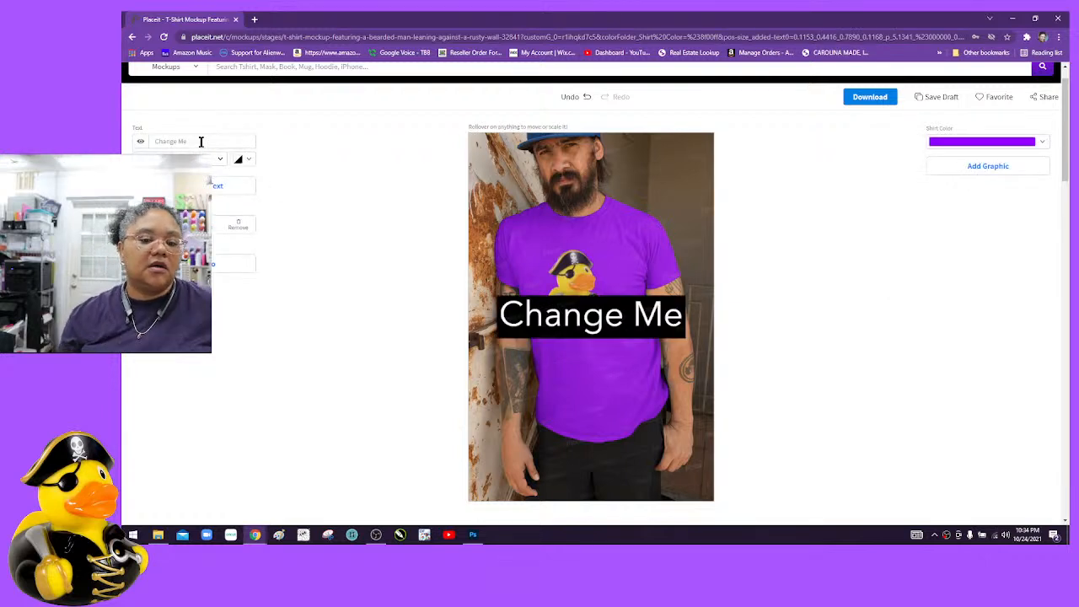
key(BackSpace)
key(BackSpace)
key(BackSpace)
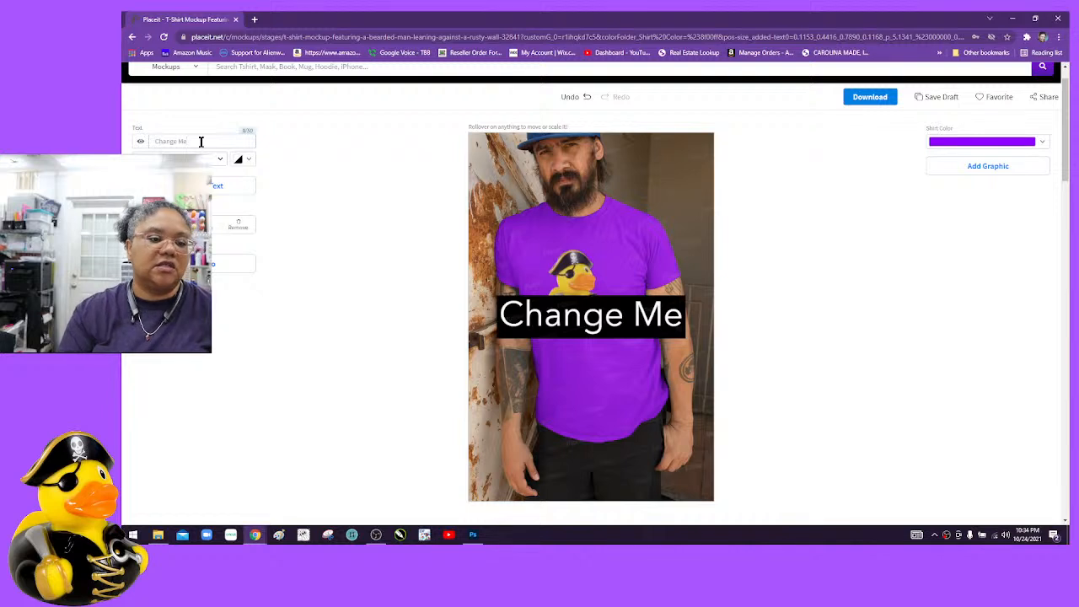
key(BackSpace)
key(BackSpace)
key(BackSpace)
key(BackSpace)
key(BackSpace)
key(BackSpace)
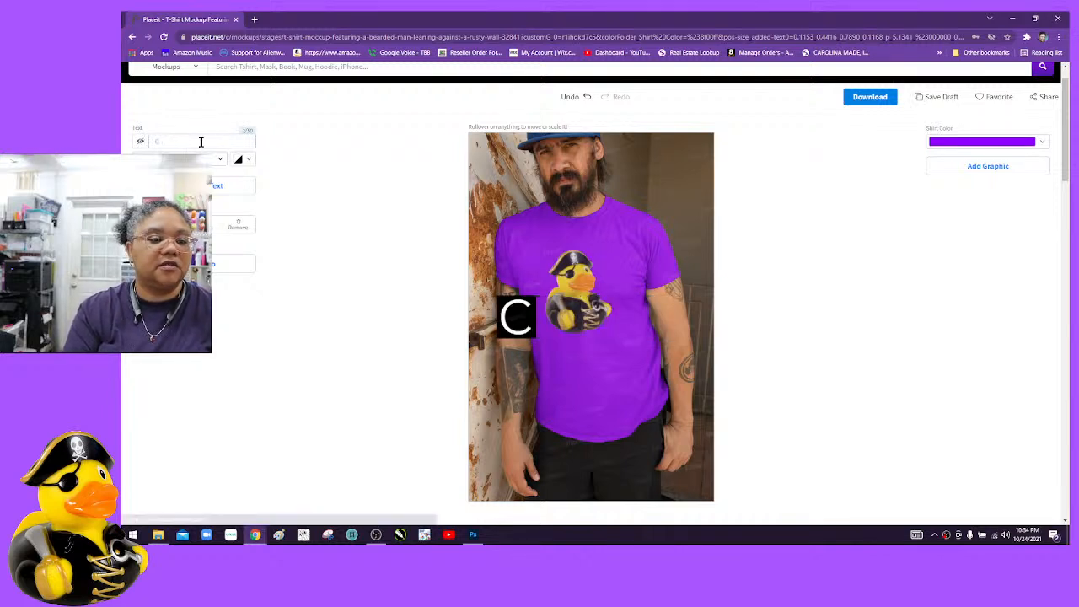
key(BackSpace)
text(M)
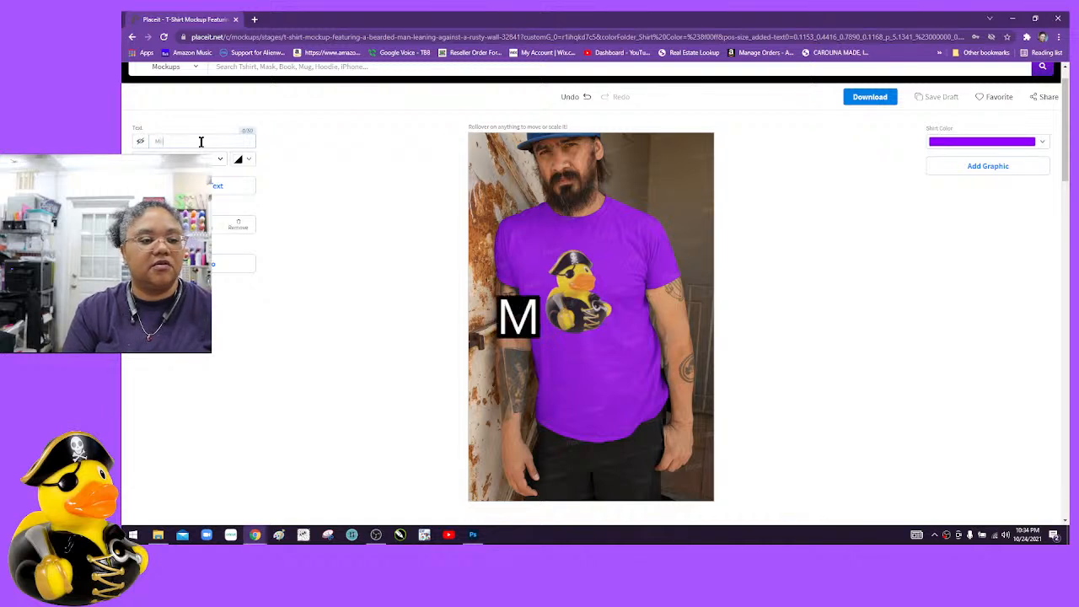
text(cQuackins)
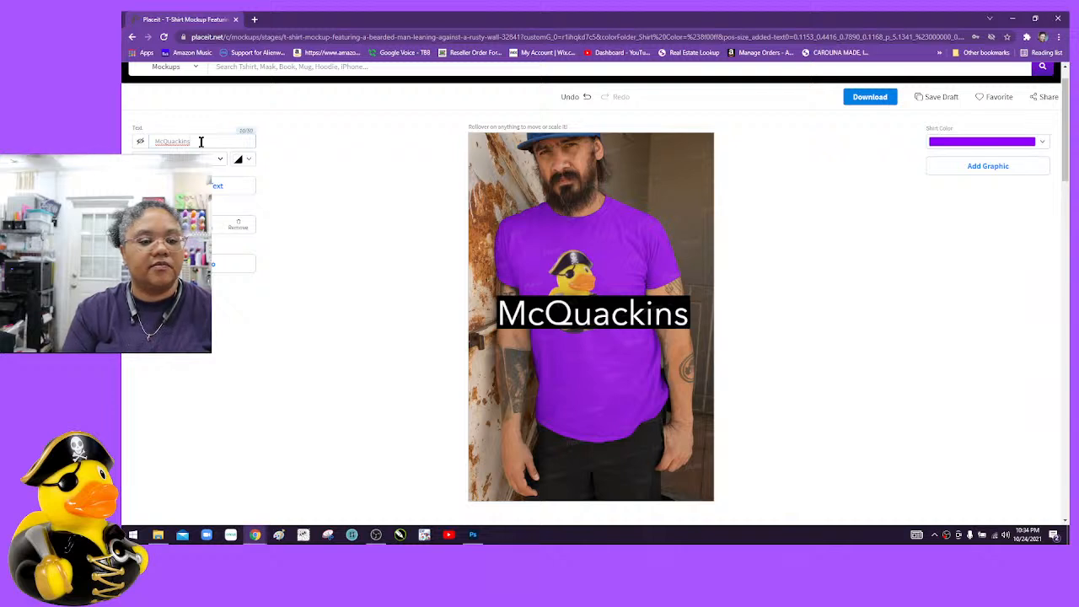
text(S)
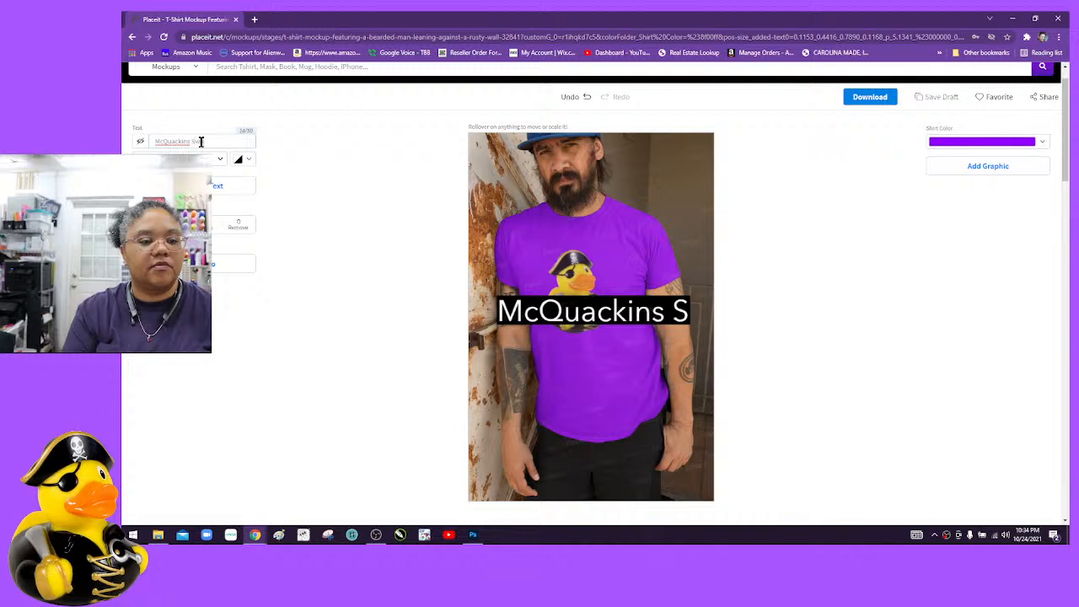
text(wag)
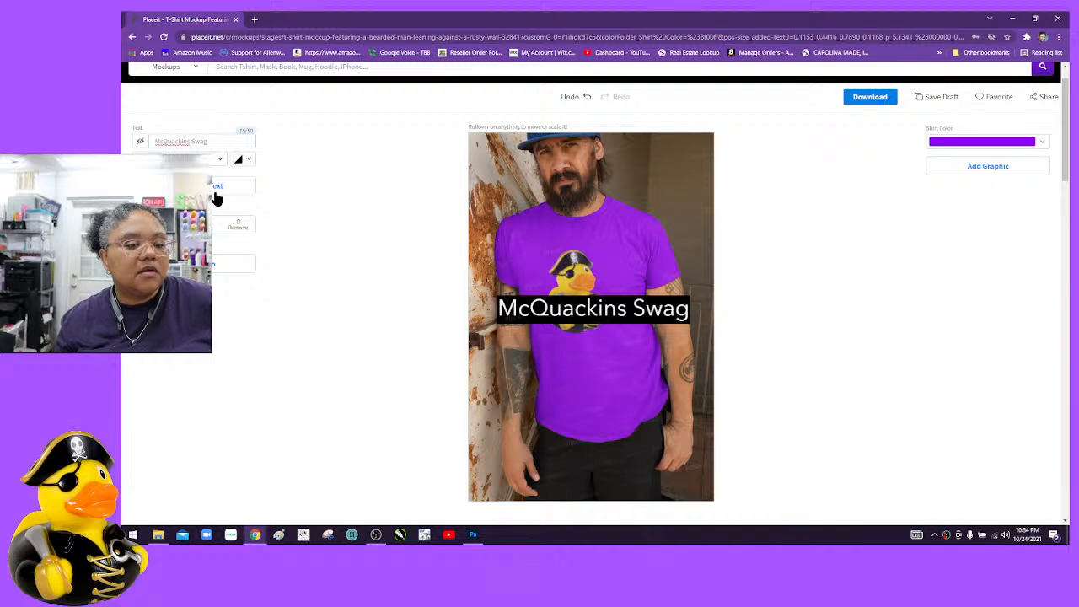
Step: Change the font of the "McQuackins Swag" text to Abel Regular
click(216, 163)
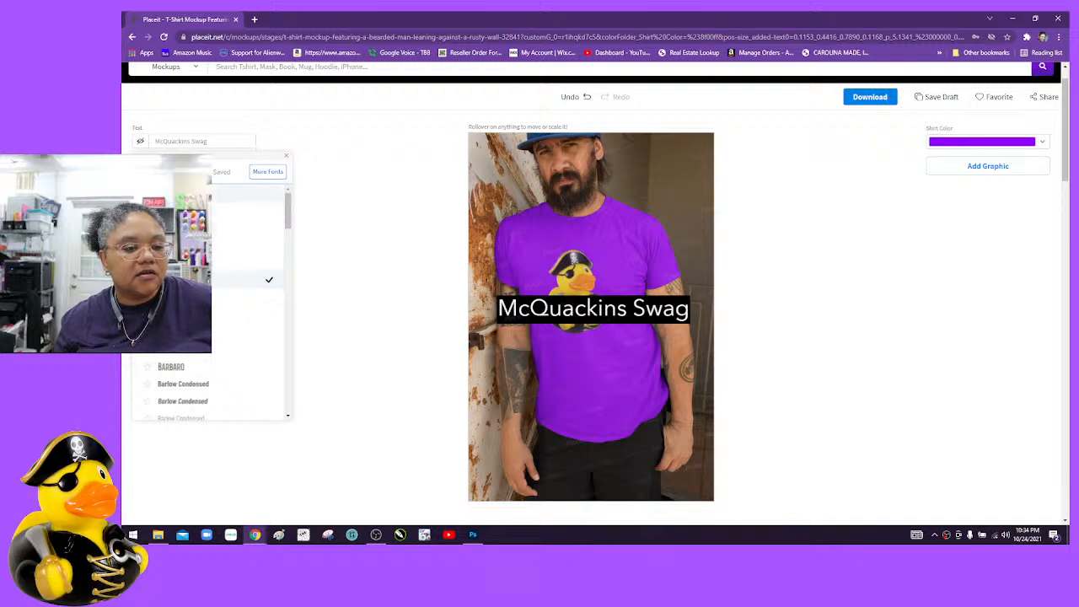
click(183, 210)
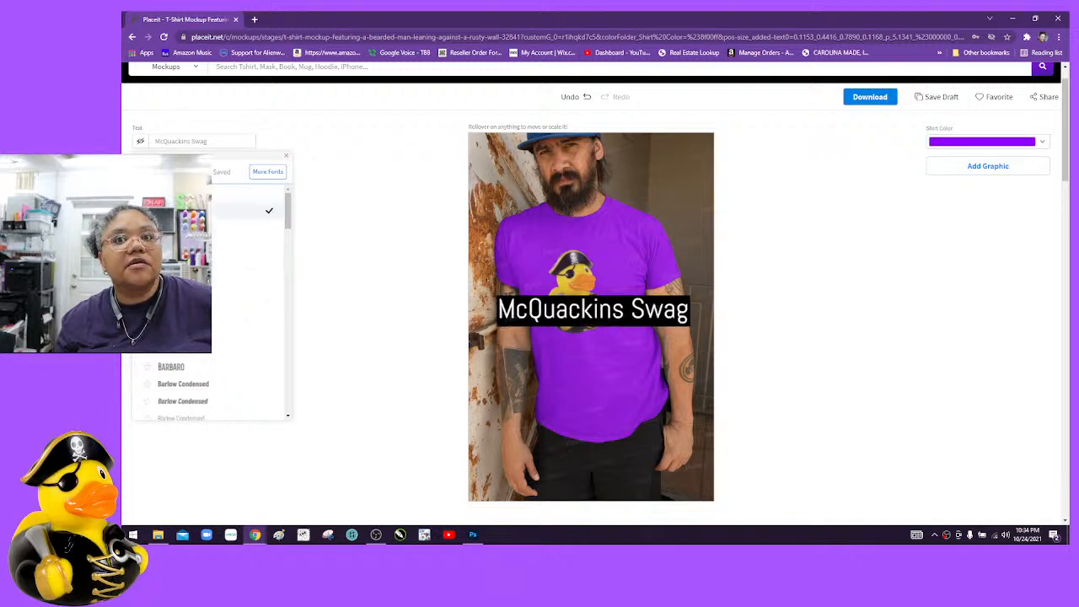
click(286, 157)
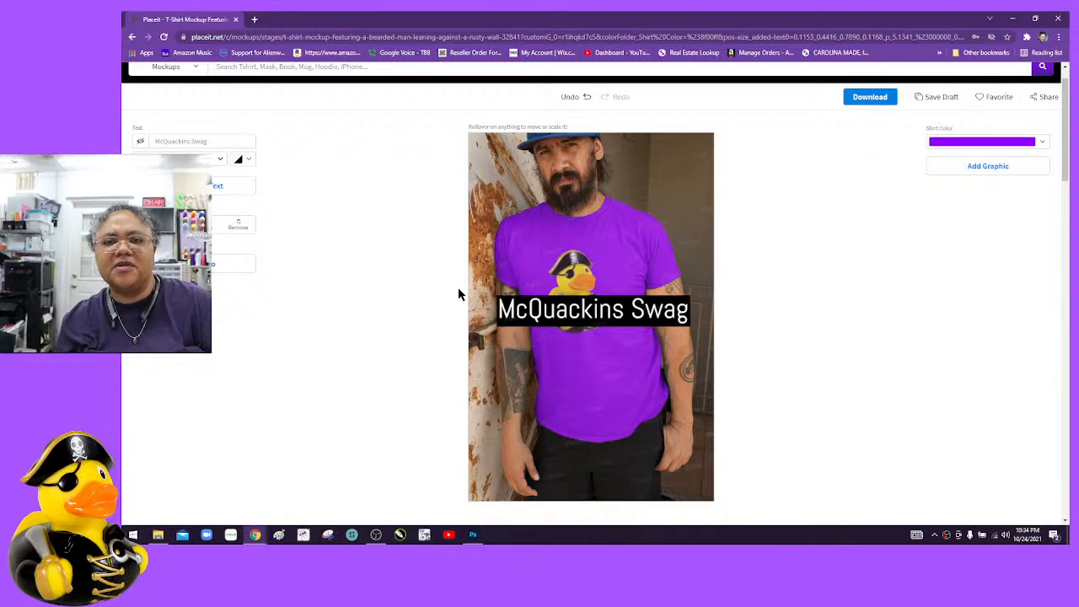
Step: Move the "McQuackins Swag" text below the duck graphic and shrink it to about the duck's width
drag(536, 318, 546, 356)
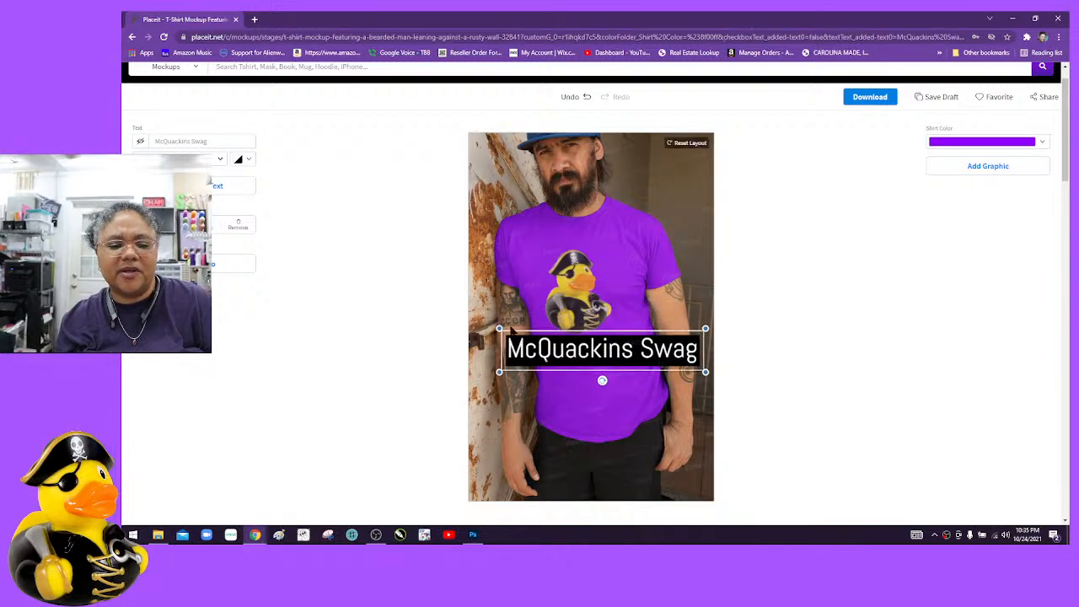
drag(499, 328, 591, 345)
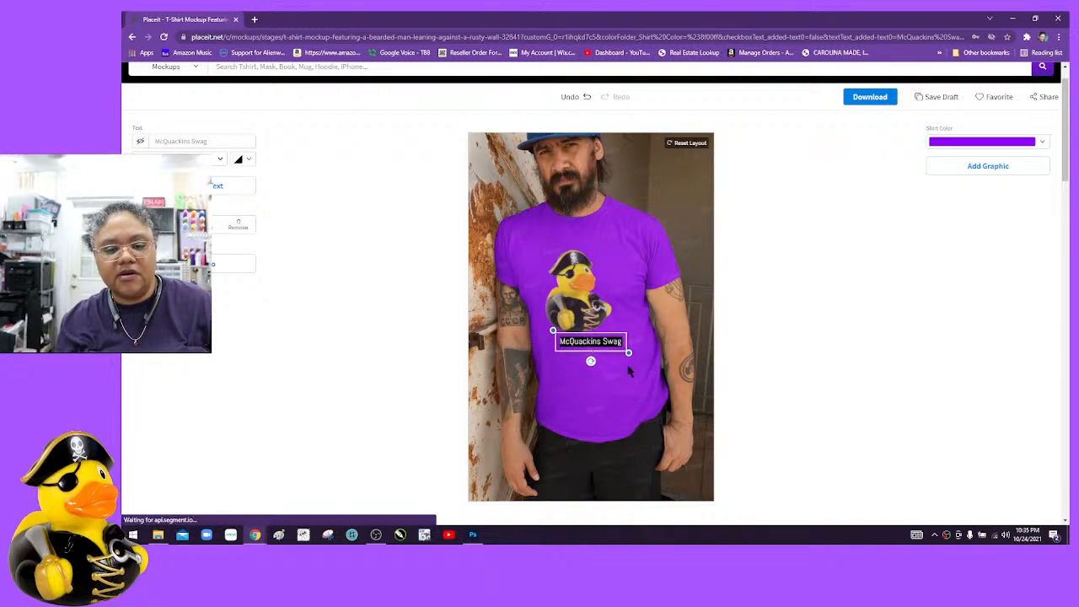
click(612, 408)
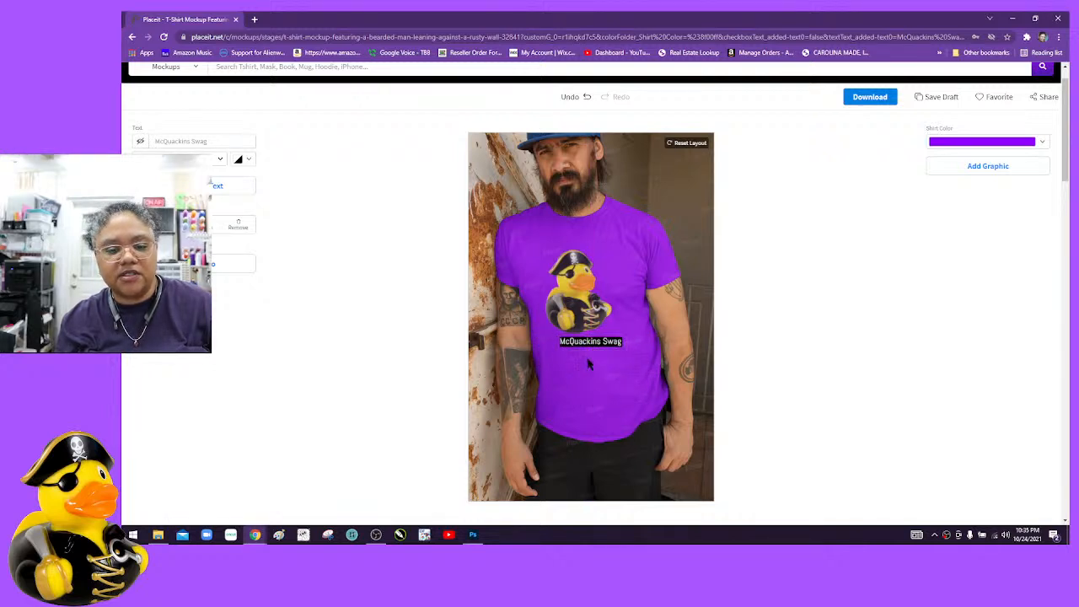
Step: Reposition the "McQuackins Swag" text off the shirt beside the man's head, and hide it from the mockup
drag(590, 361, 618, 367)
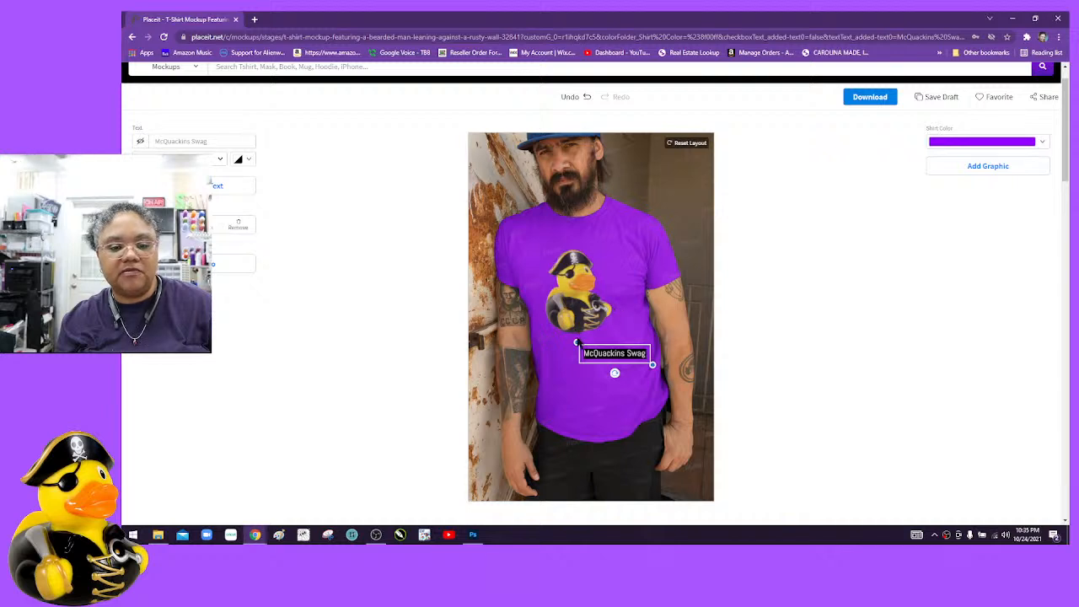
drag(603, 354, 643, 183)
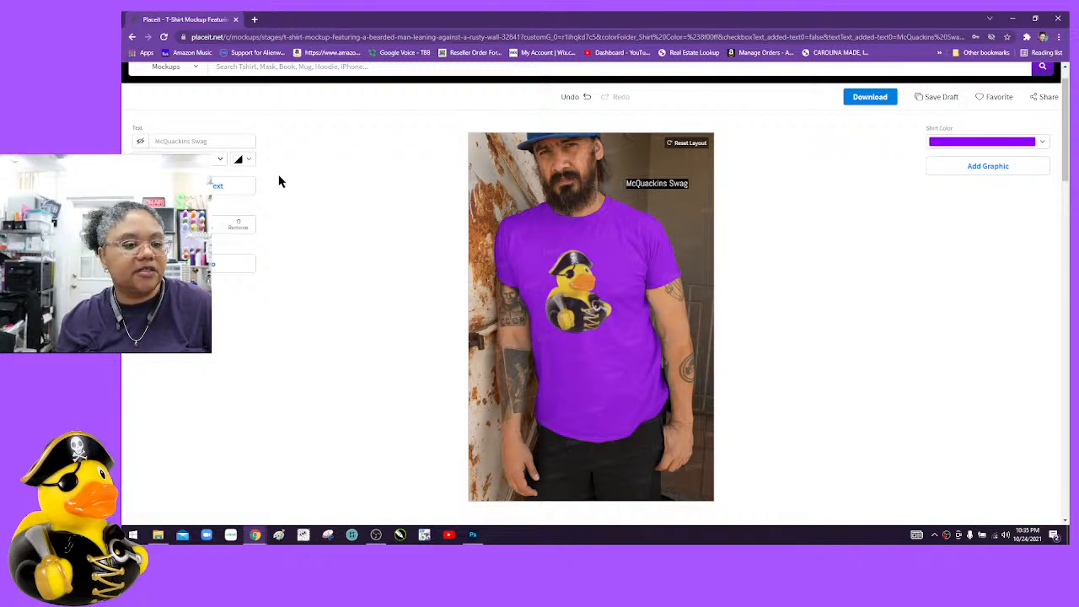
click(142, 145)
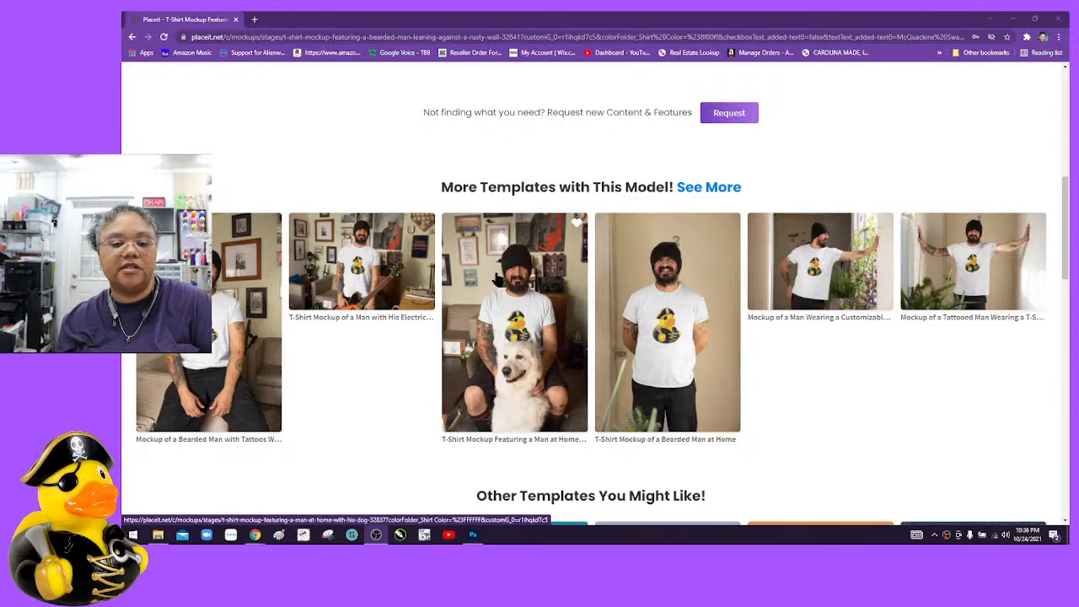
Step: Look through the suggested templates with the same model, the other design templates, and the mockups previewing the duck design
scroll(552, 337, down, 2)
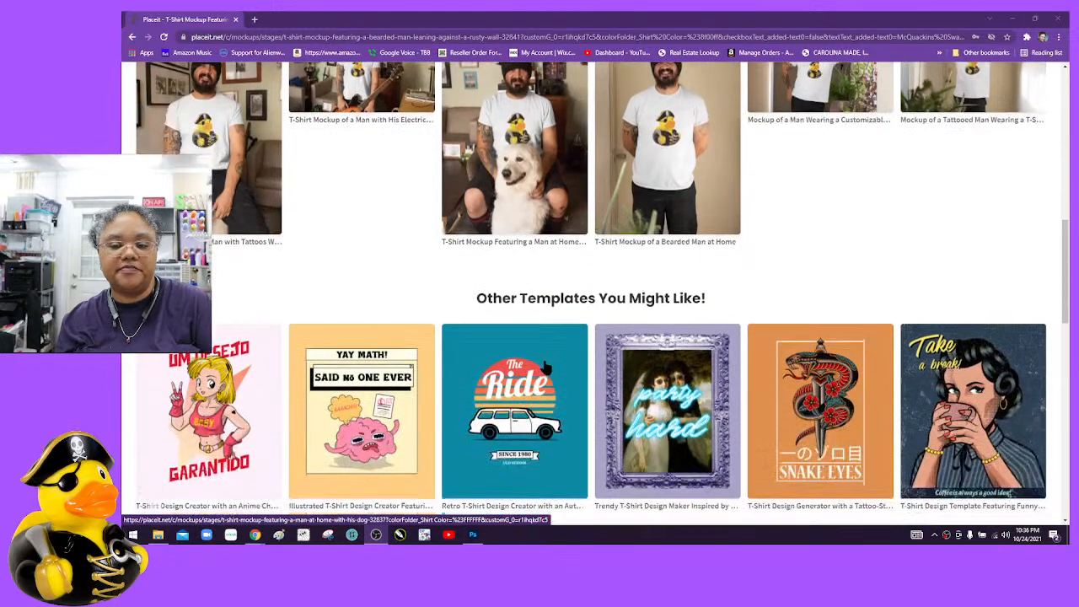
scroll(545, 367, up, 2)
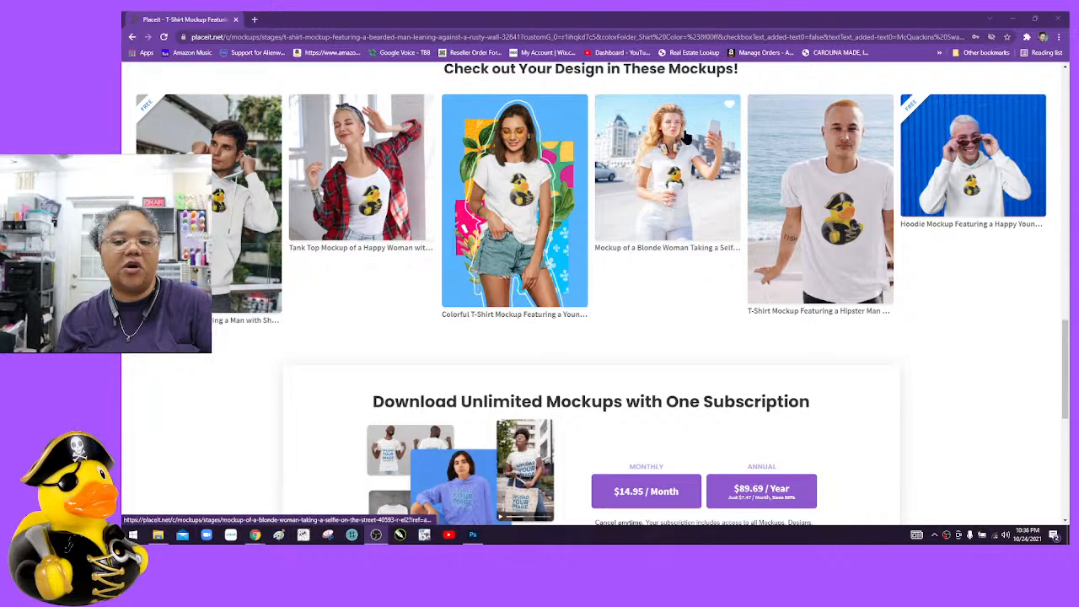
scroll(686, 139, down, 4)
scroll(732, 121, up, 5)
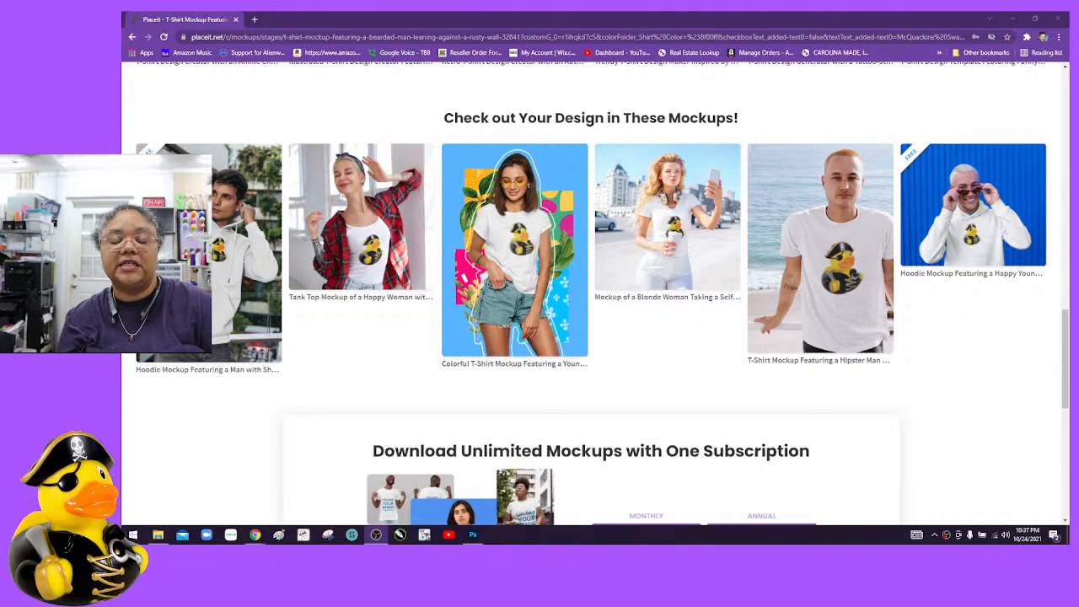
scroll(592, 233, up, 15)
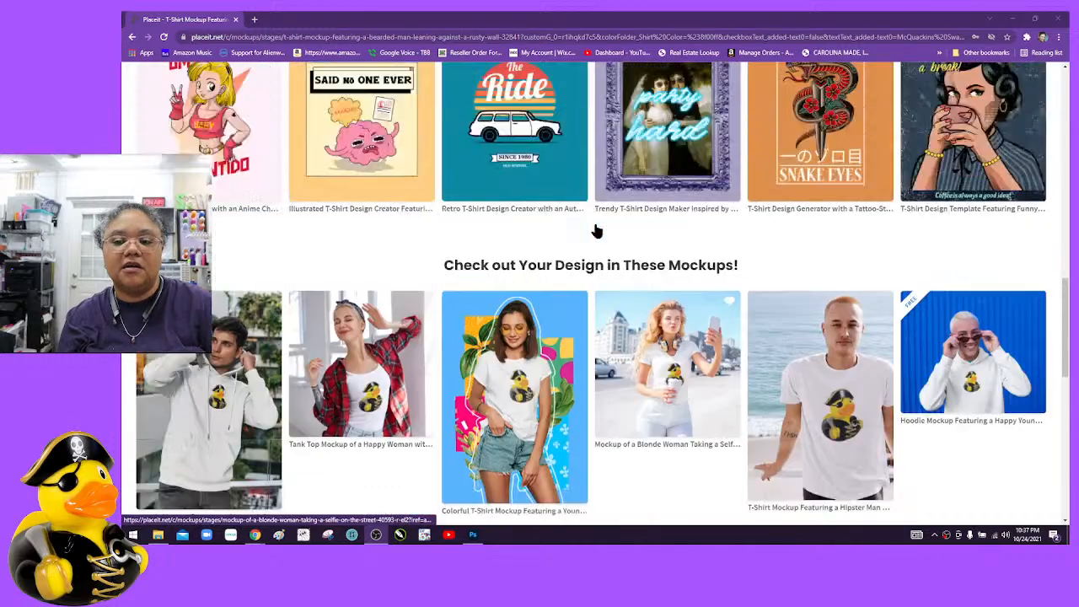
scroll(595, 231, up, 2)
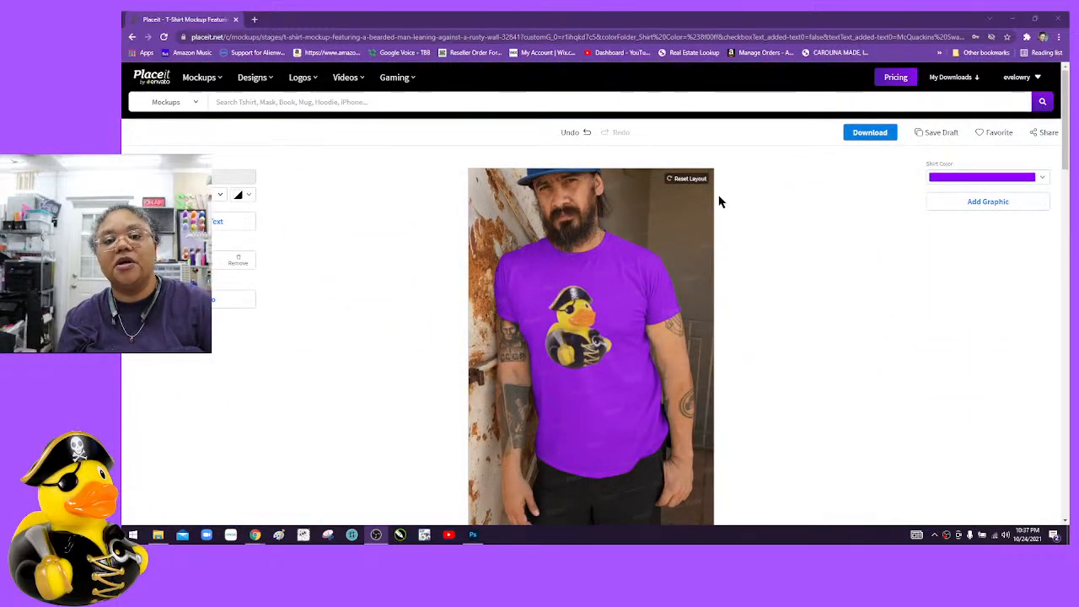
Step: Examine the categories offered for designs, including apparel and print, music and podcasts, and those for mockups
mouse_move(258, 83)
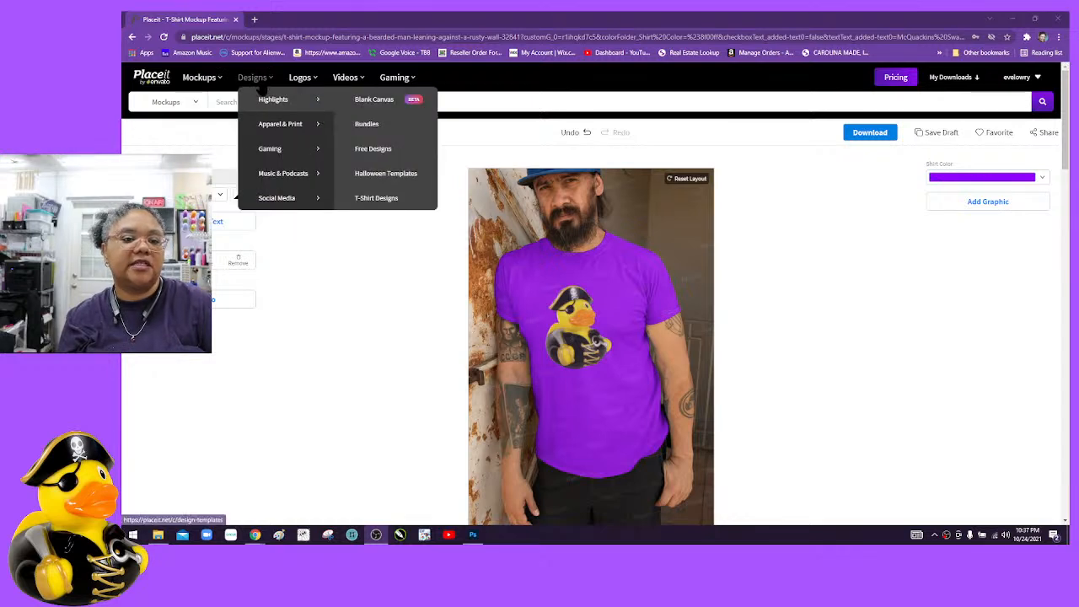
mouse_move(279, 125)
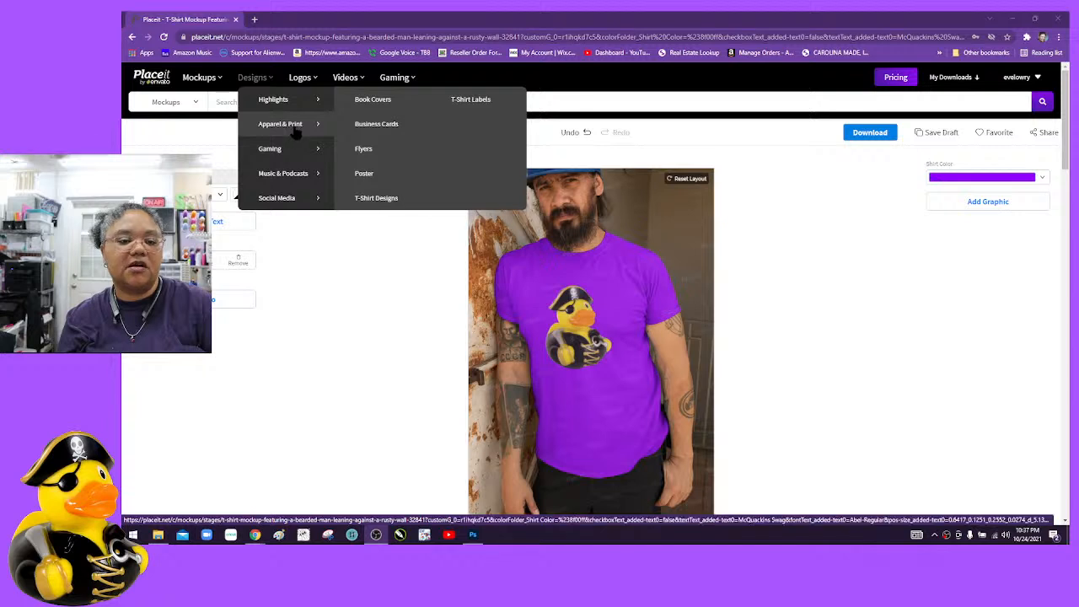
mouse_move(285, 157)
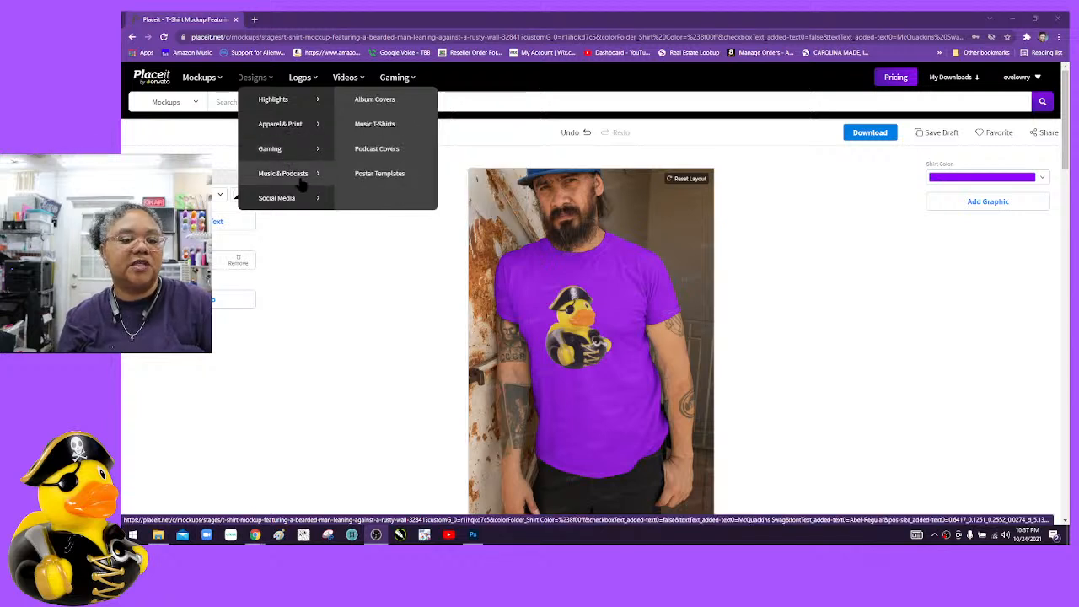
mouse_move(299, 204)
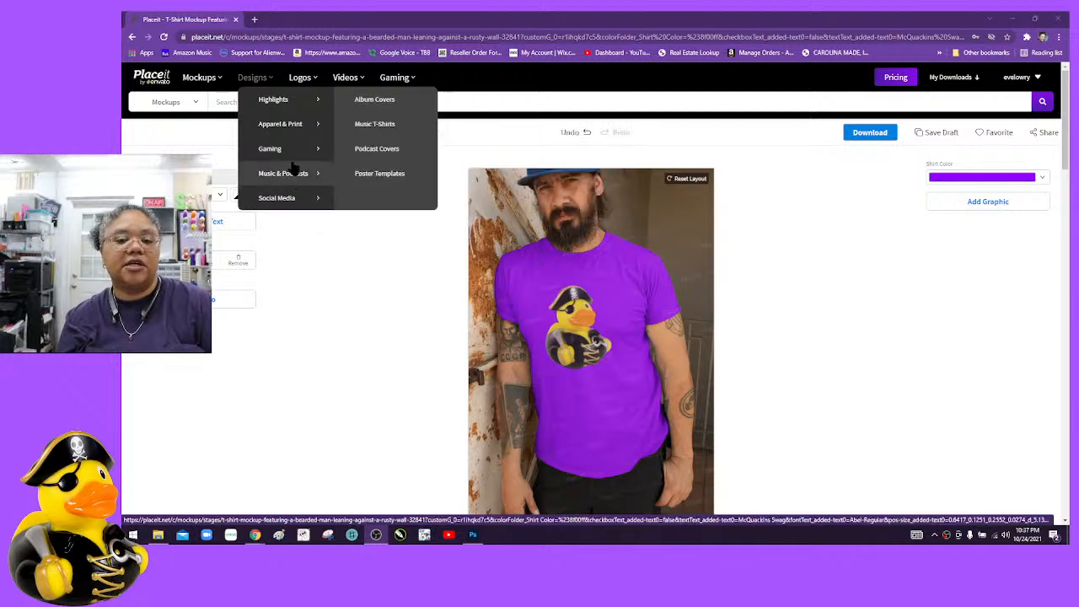
mouse_move(197, 80)
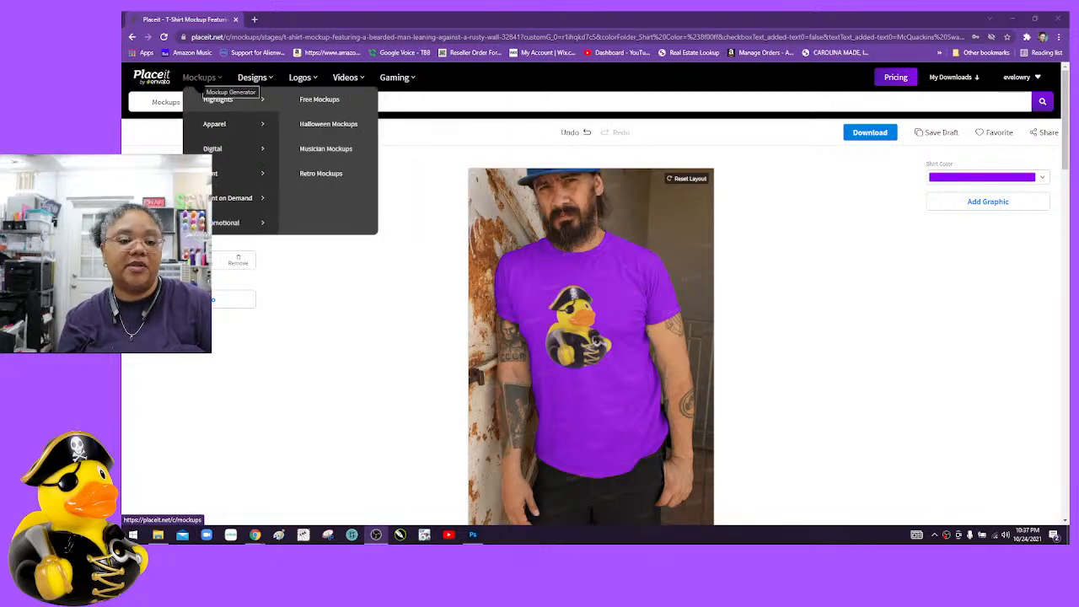